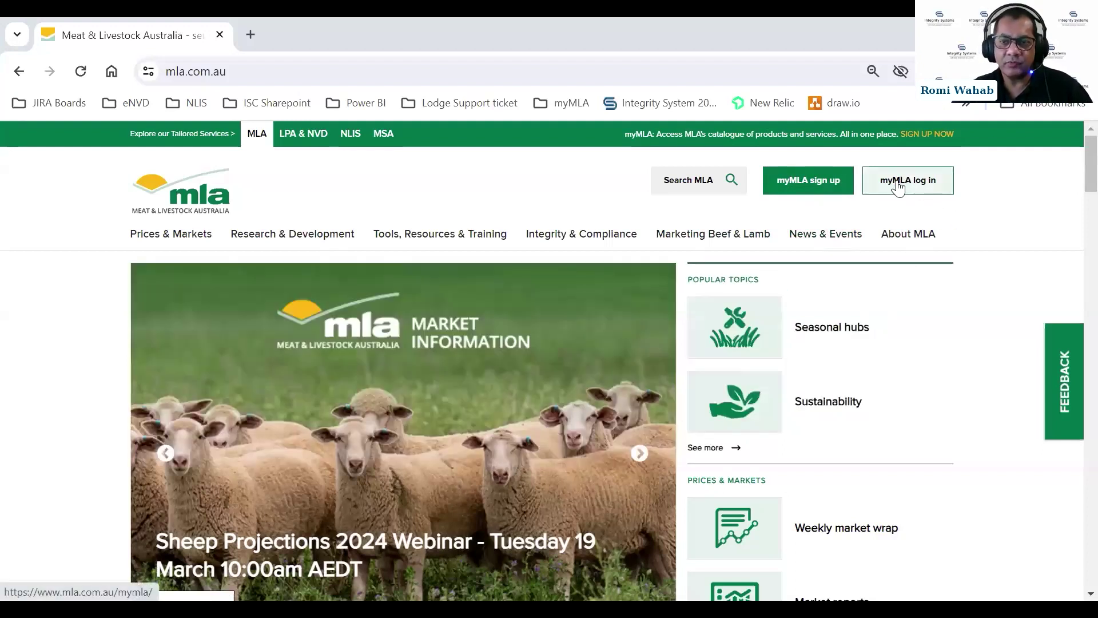
# Log in to myMLA with the browser's saved password to reach the account dashboard.
pyautogui.click(898, 185)
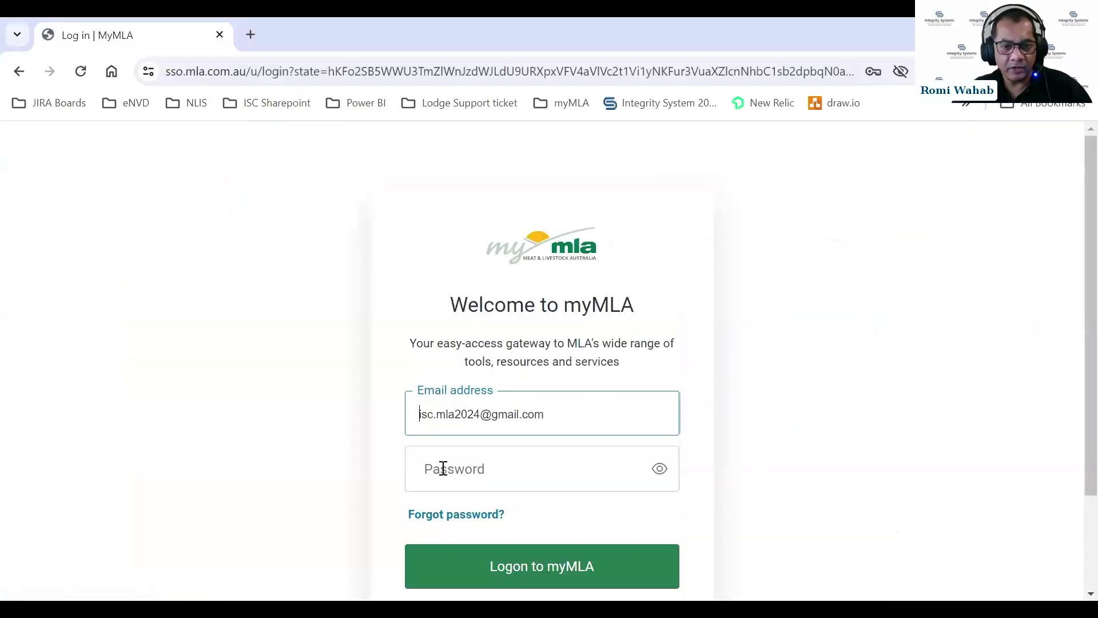
pyautogui.click(443, 469)
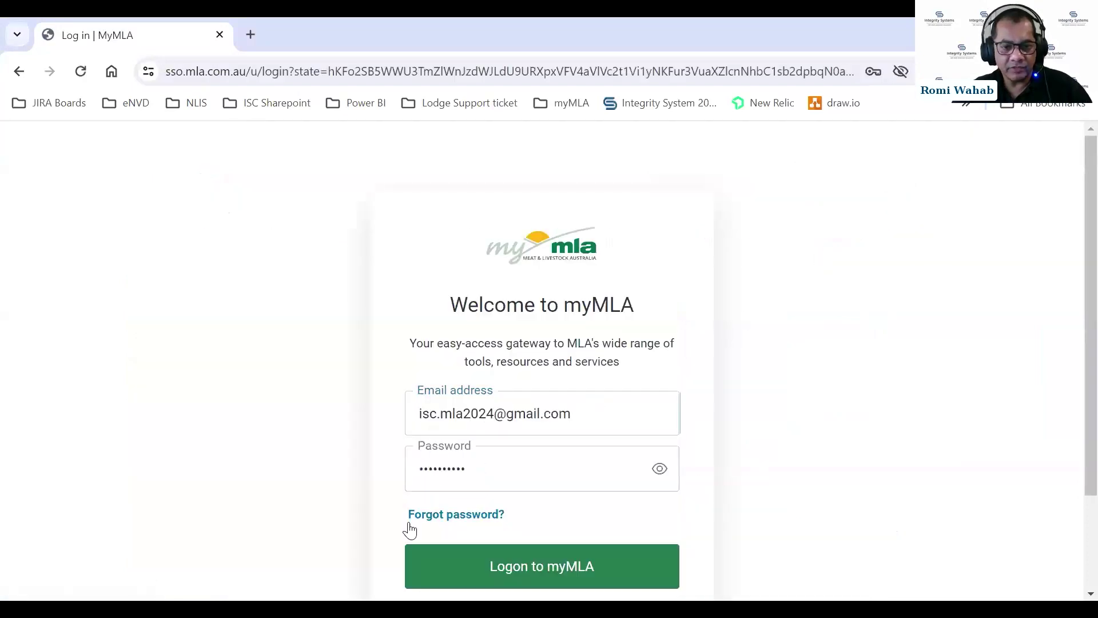
pyautogui.press('Return')
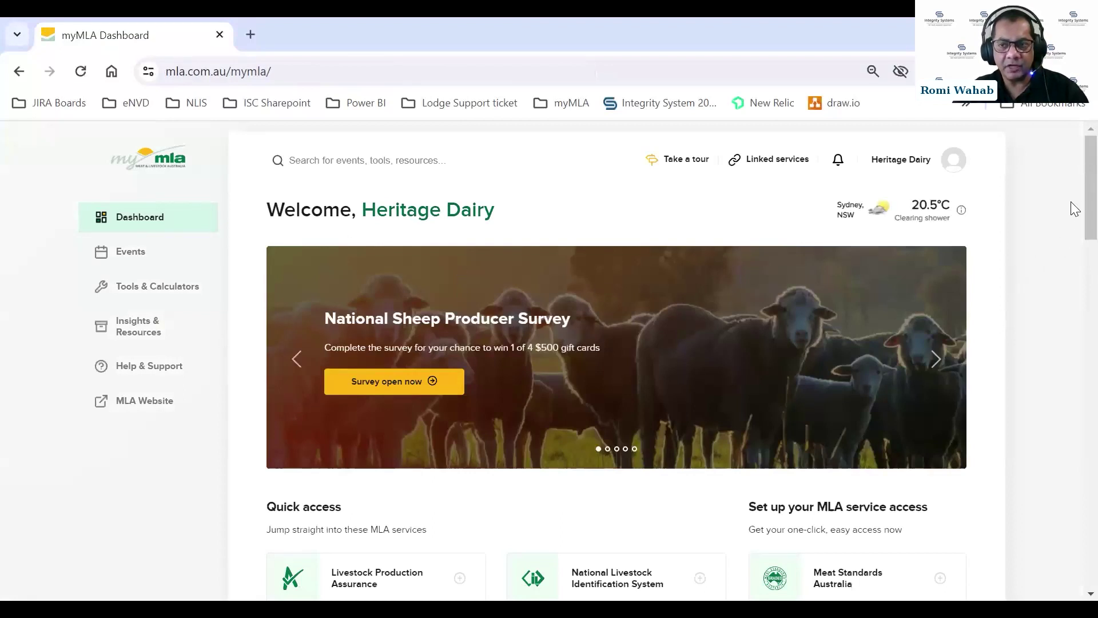
pyautogui.scroll(-2, 1071, 213)
pyautogui.scroll(1, 1071, 208)
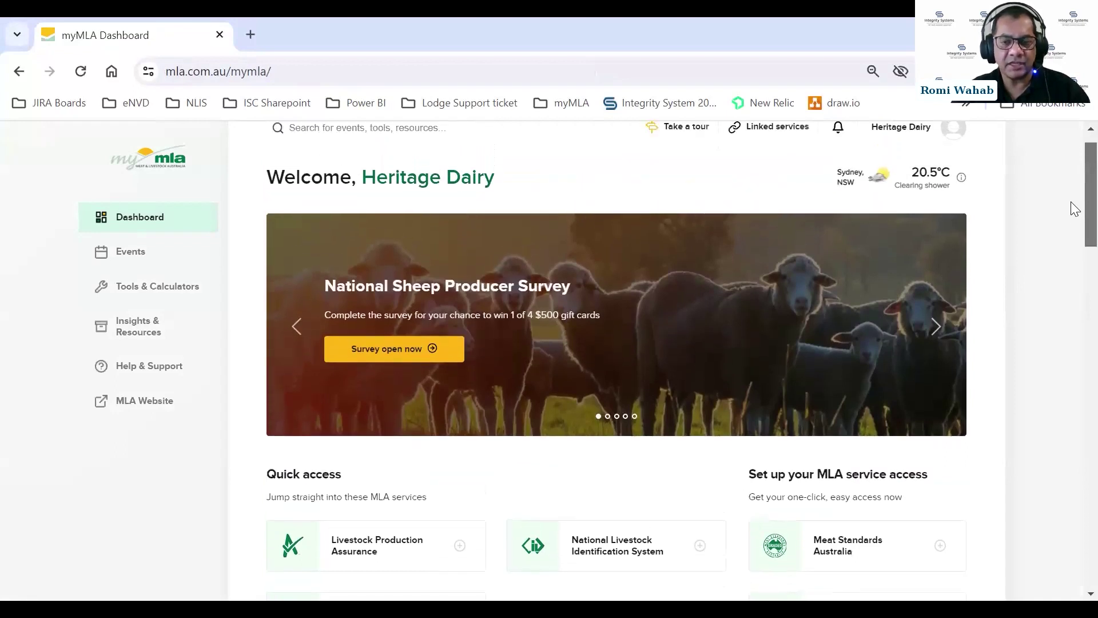
pyautogui.scroll(1, 1076, 207)
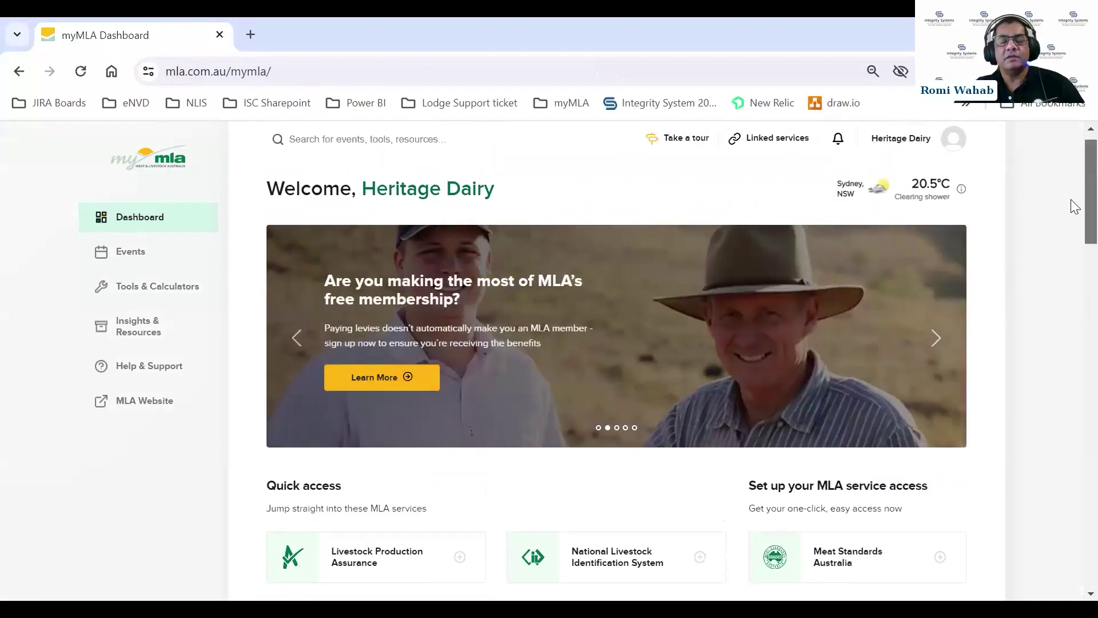
pyautogui.scroll(-4, 1070, 206)
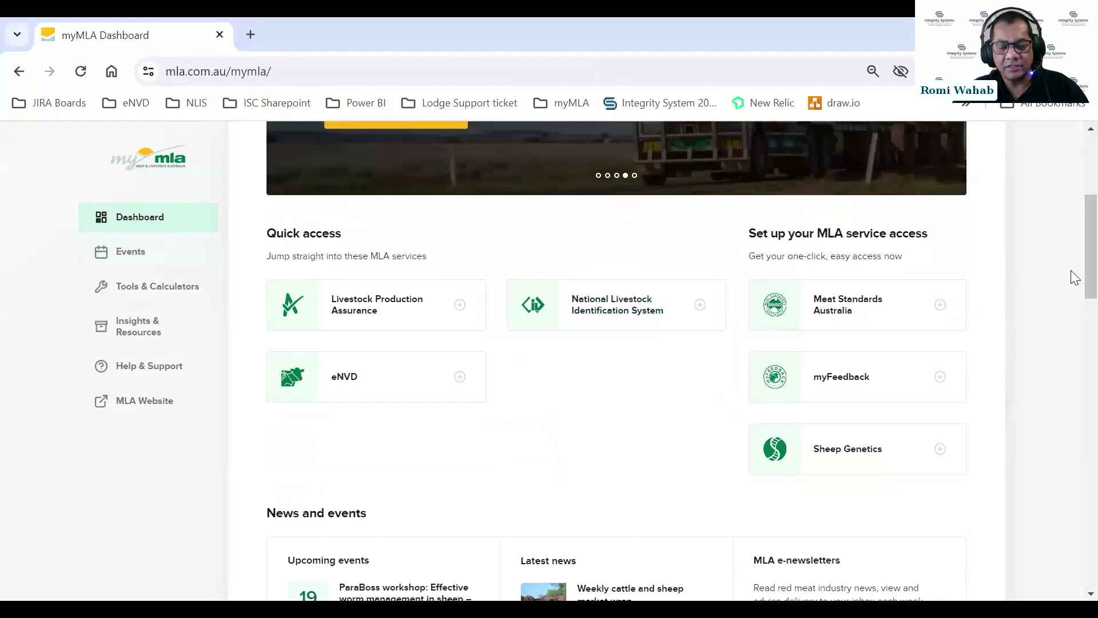
pyautogui.scroll(5, 1074, 277)
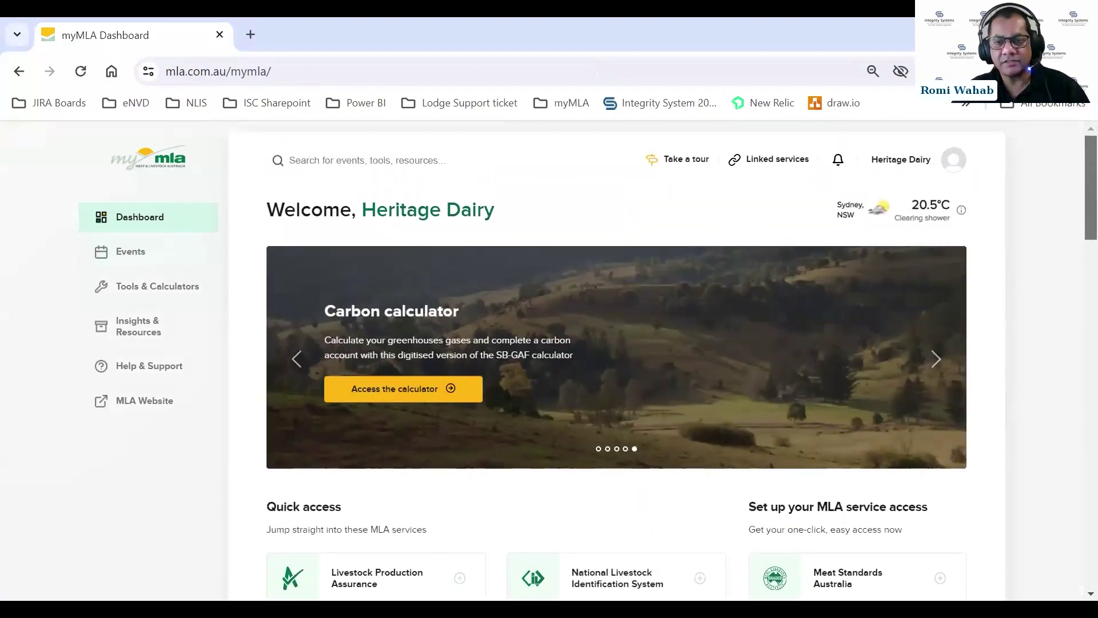
pyautogui.click(779, 161)
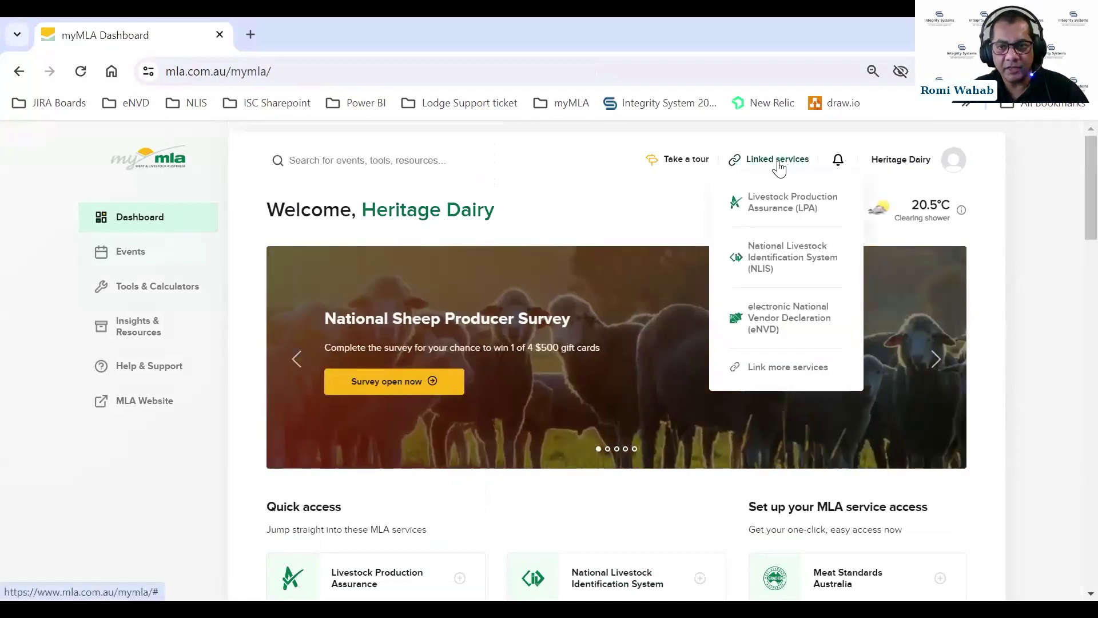
pyautogui.click(769, 369)
pyautogui.scroll(-1, 714, 295)
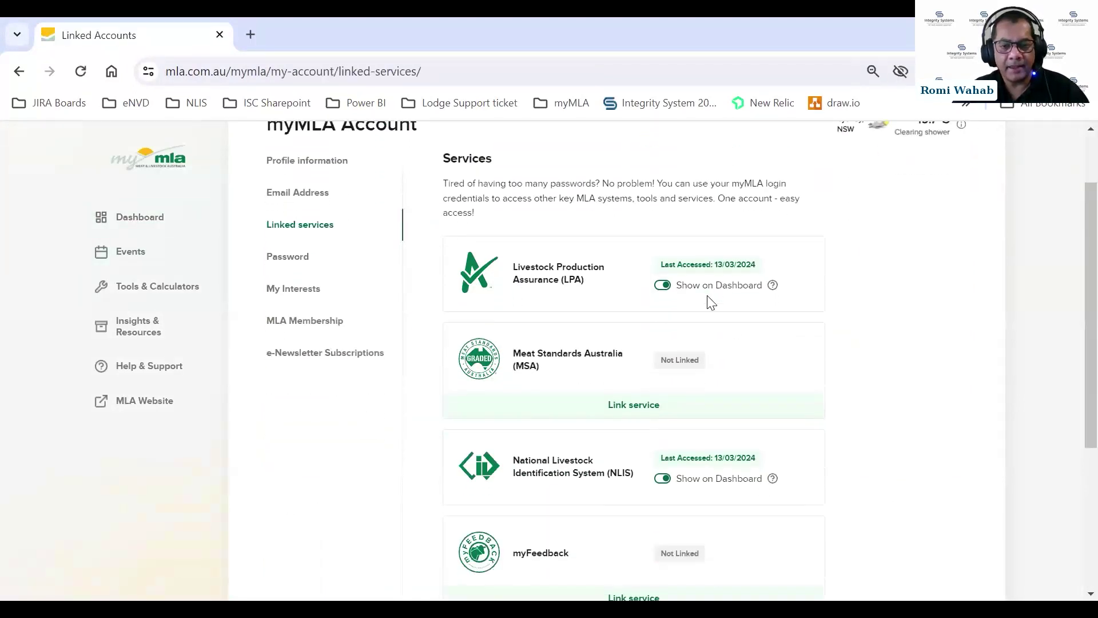
pyautogui.click(526, 280)
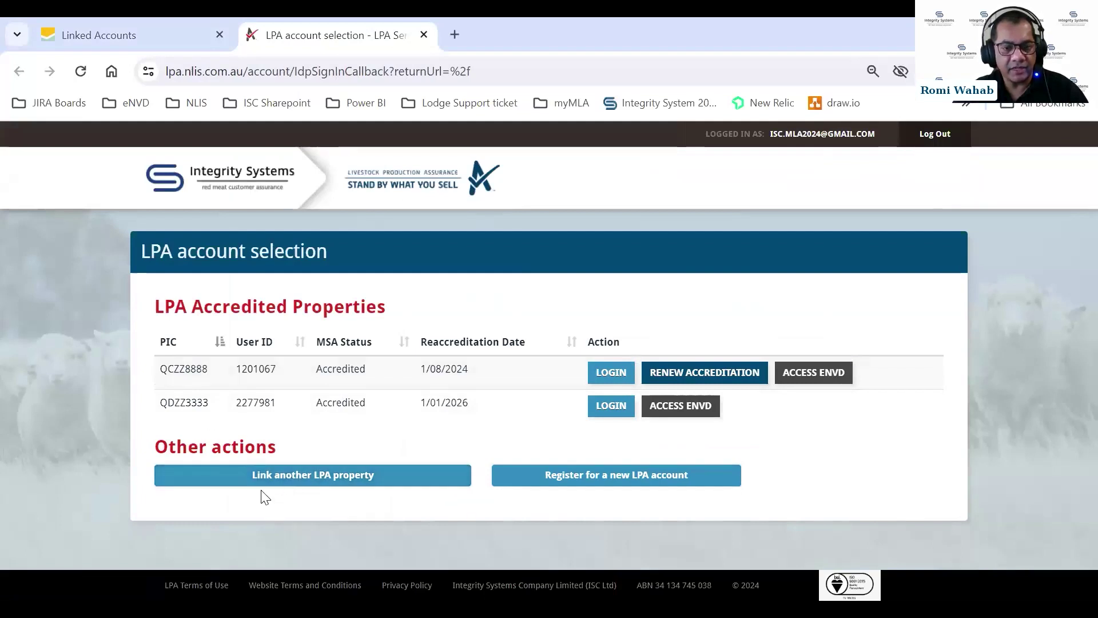
pyautogui.click(283, 484)
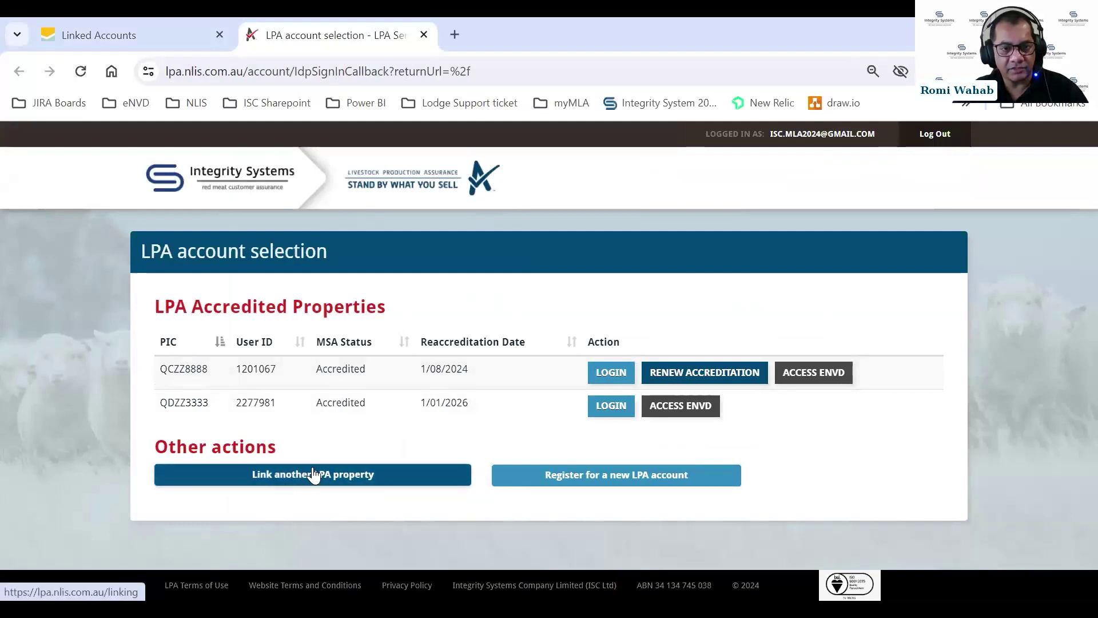
pyautogui.click(424, 35)
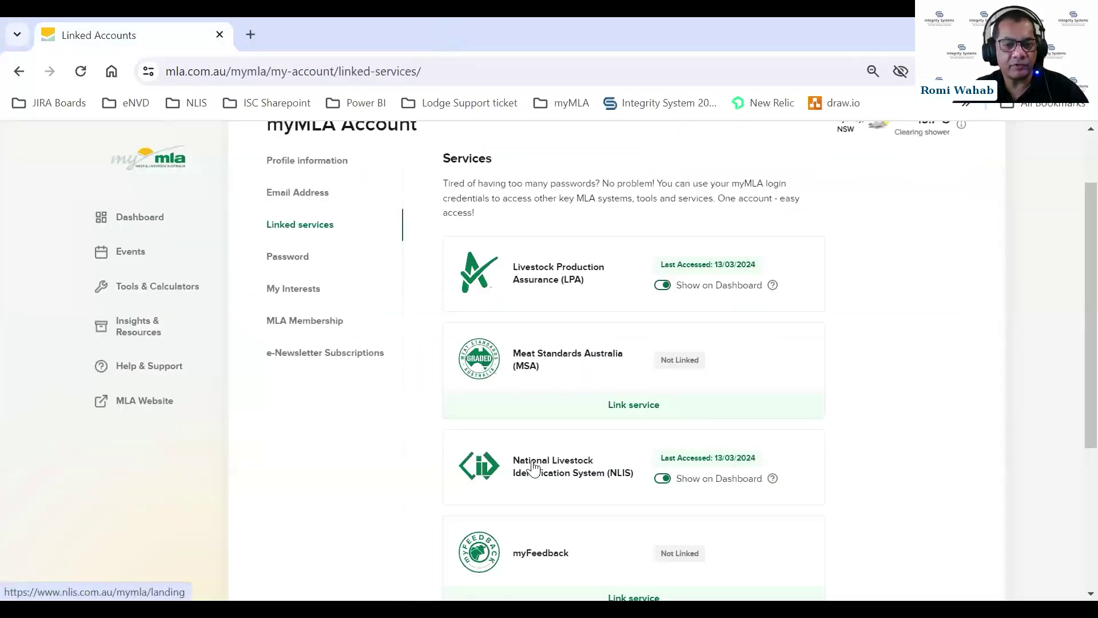
pyautogui.click(533, 466)
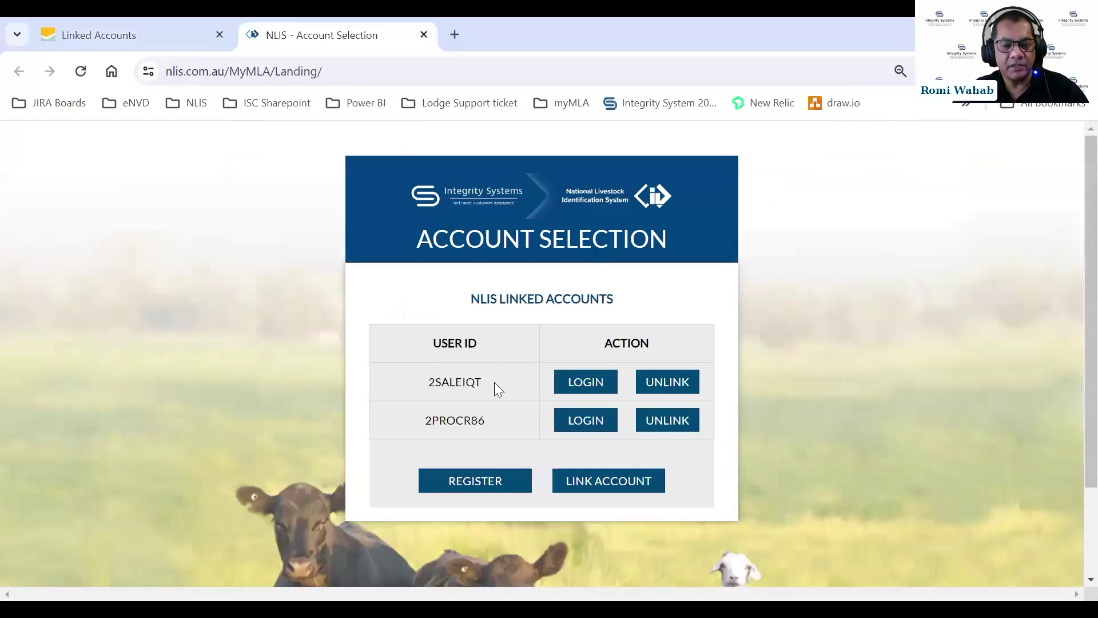
pyautogui.click(424, 35)
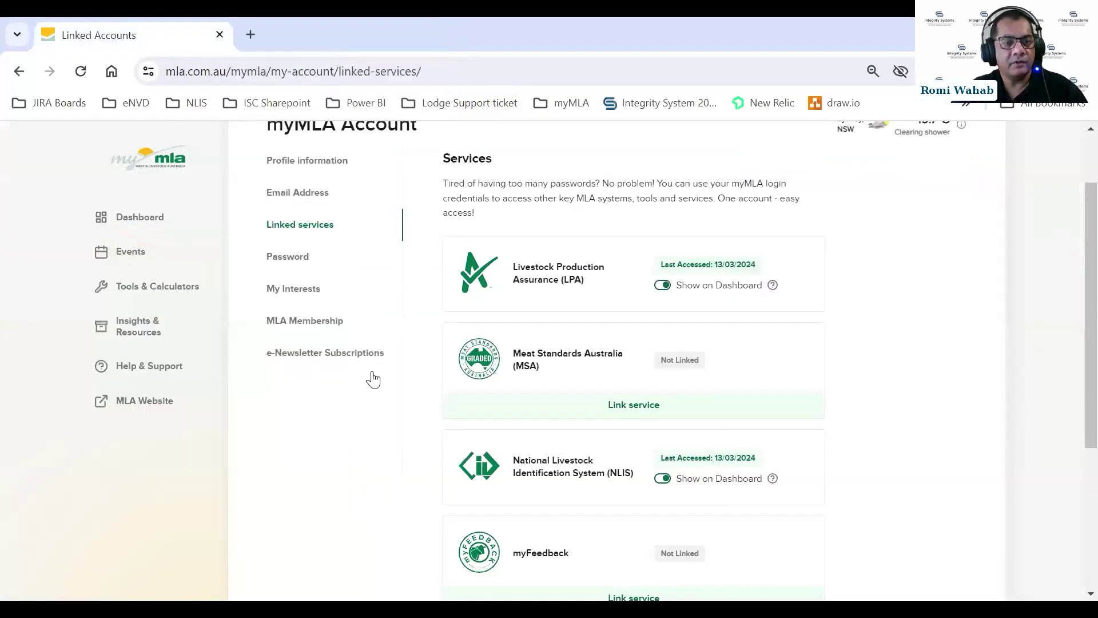
pyautogui.click(141, 222)
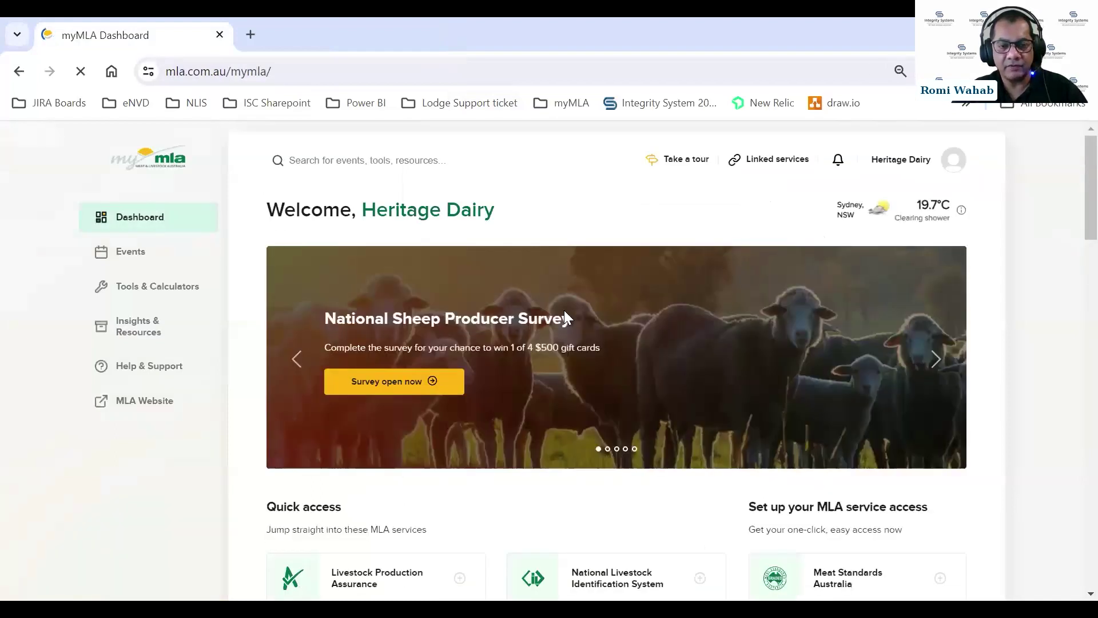
# Open eNVD's consignments page from the myMLA dashboard's Quick access tiles.
pyautogui.scroll(-3, 566, 316)
pyautogui.click(357, 479)
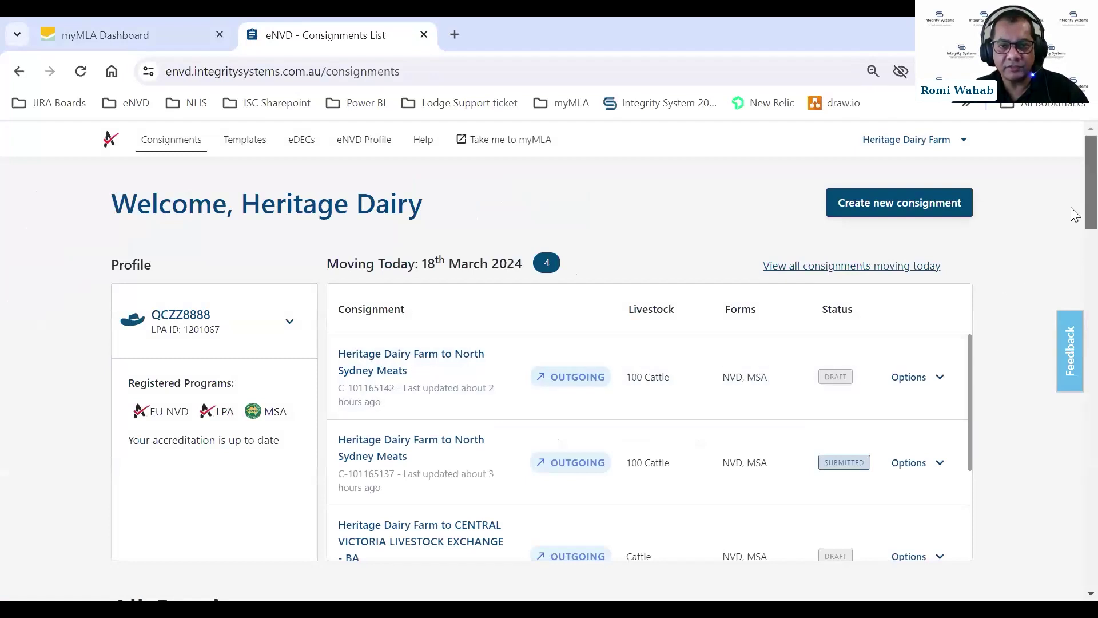
pyautogui.scroll(-1, 1072, 217)
pyautogui.scroll(1, 1073, 220)
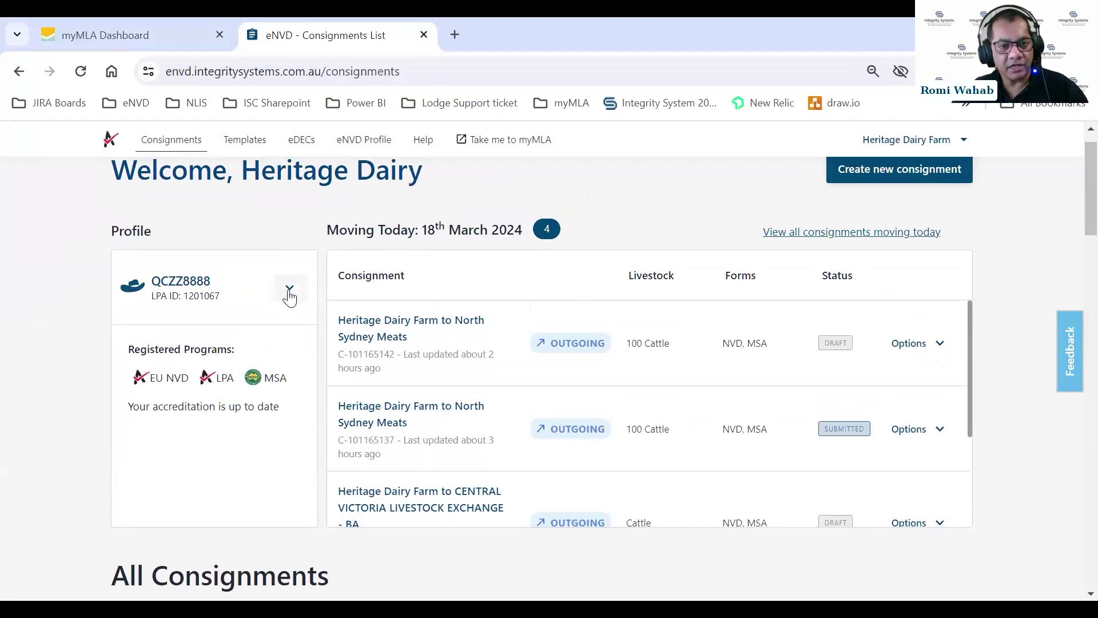
# Switch the eNVD profile to the other LPA property, then to the first NLIS account.
pyautogui.click(288, 293)
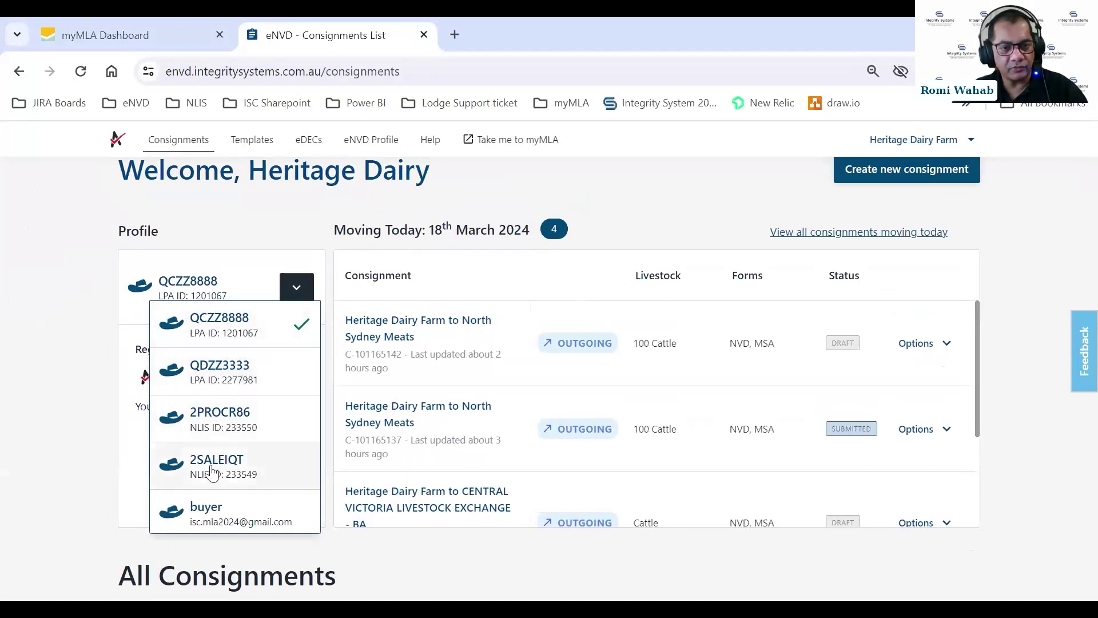
pyautogui.click(267, 362)
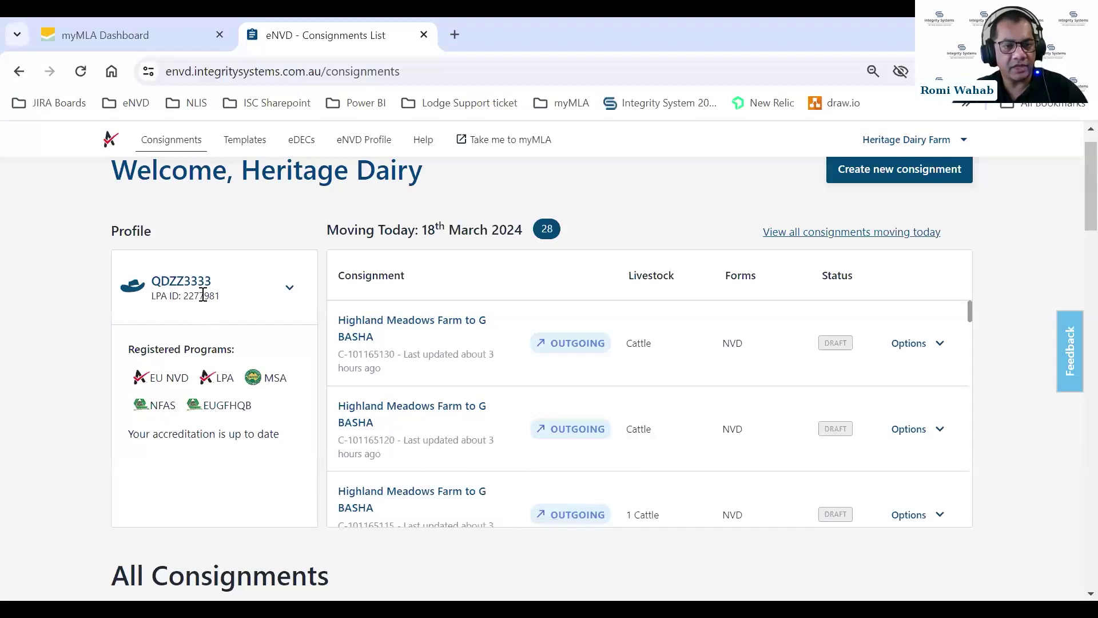
pyautogui.click(289, 288)
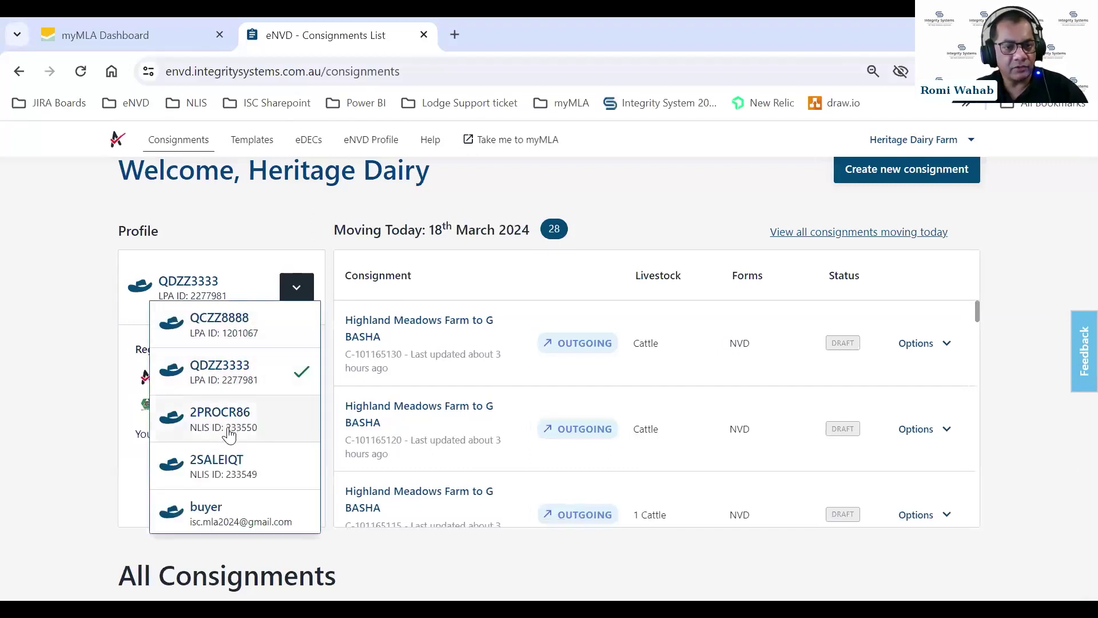
pyautogui.click(229, 422)
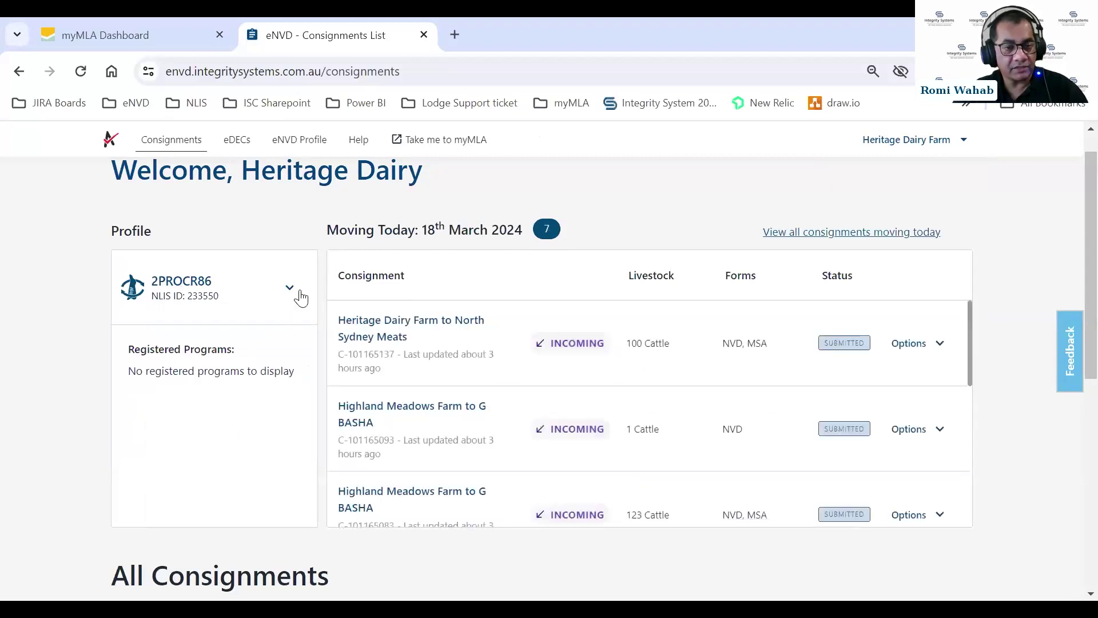
pyautogui.click(290, 288)
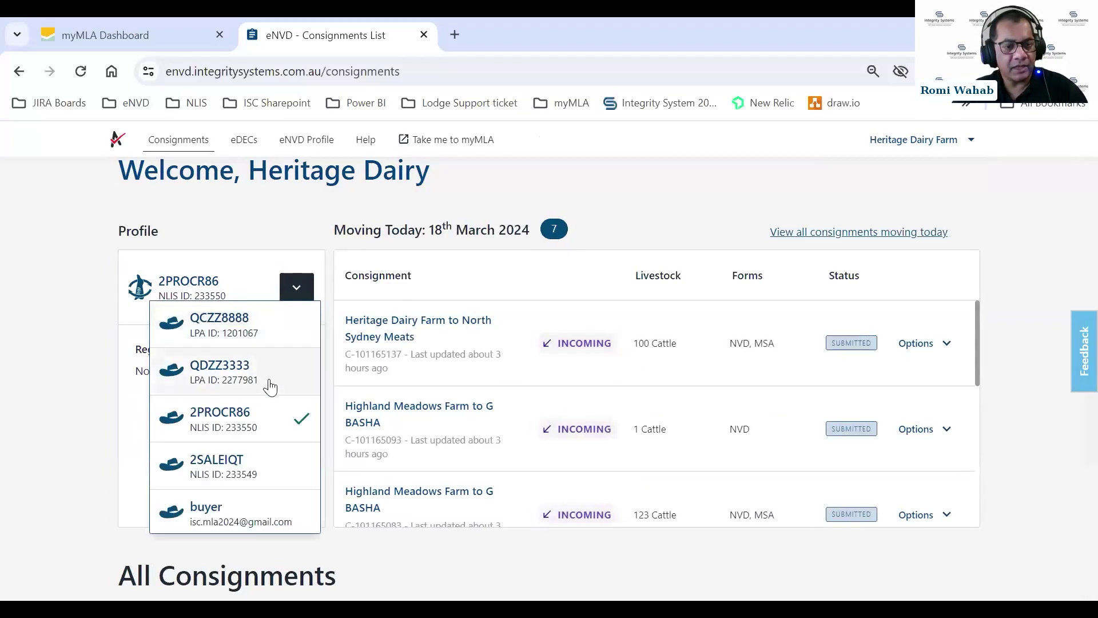
pyautogui.scroll(-1, 270, 384)
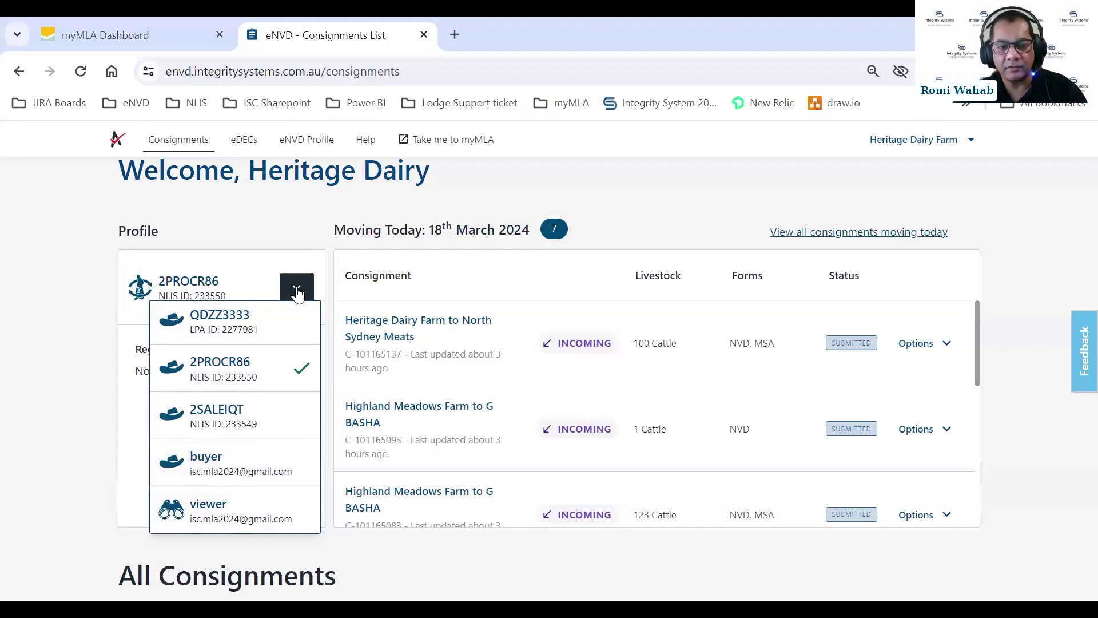
pyautogui.click(300, 291)
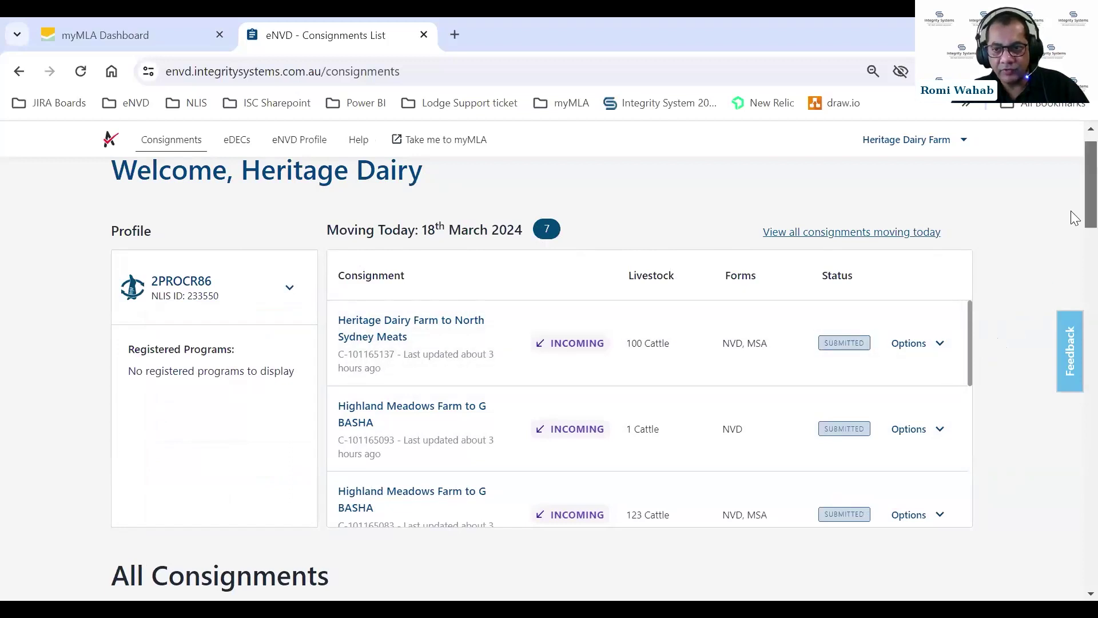
pyautogui.scroll(-2, 1071, 223)
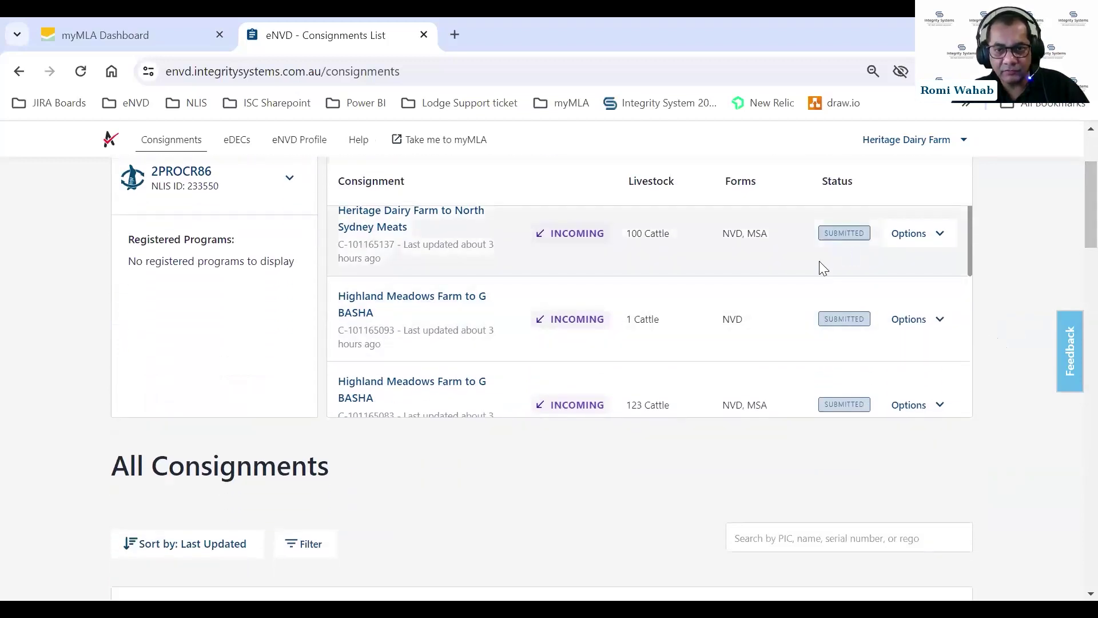
pyautogui.scroll(-1, 821, 273)
pyautogui.scroll(-4, 821, 276)
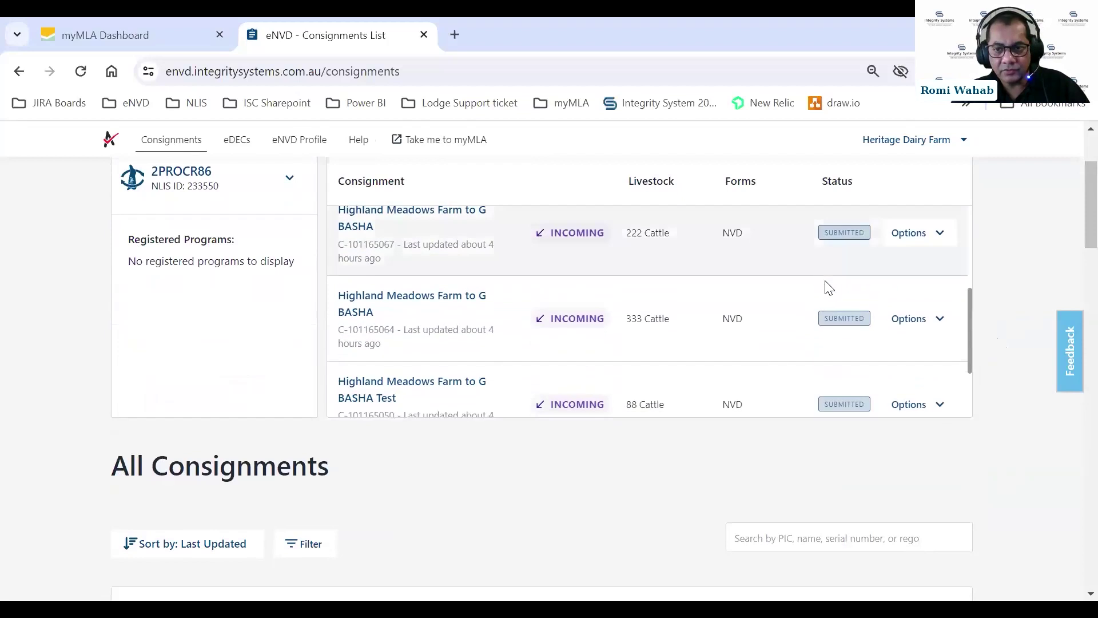
pyautogui.scroll(-4, 830, 323)
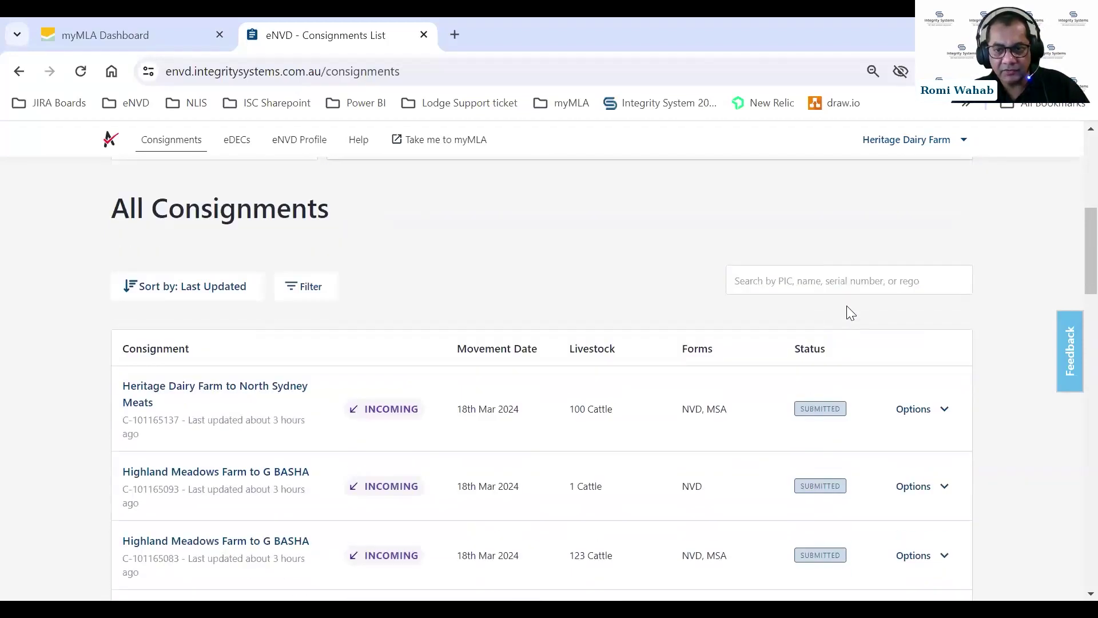
pyautogui.scroll(3, 1015, 272)
pyautogui.scroll(3, 1071, 248)
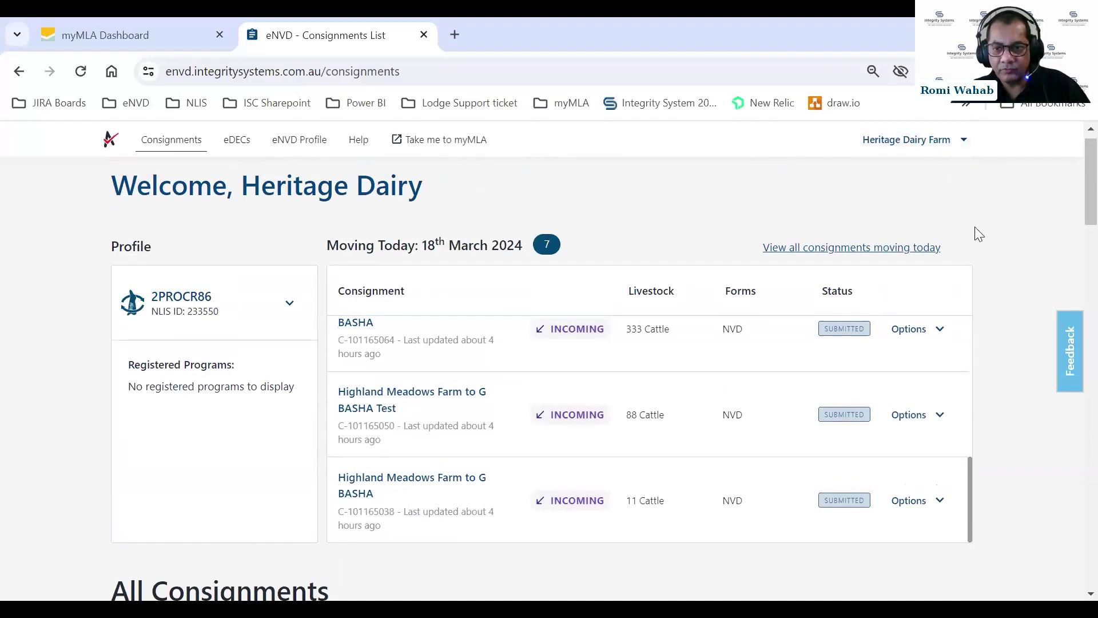
# Open the eNVD user profile page from the Heritage Dairy Farm account menu.
pyautogui.click(963, 147)
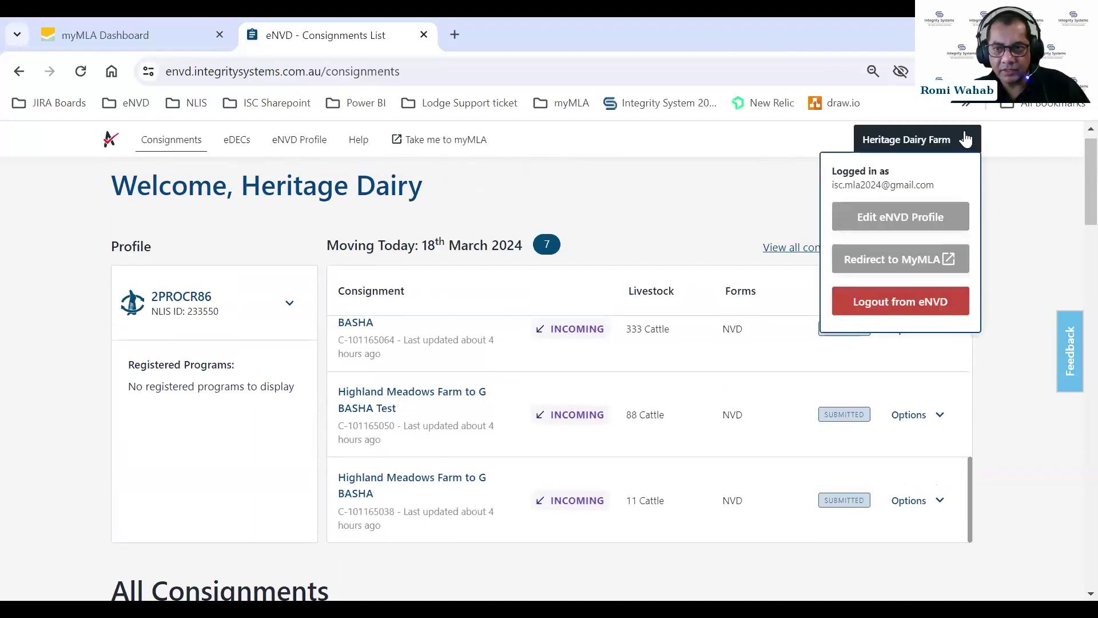
pyautogui.click(876, 219)
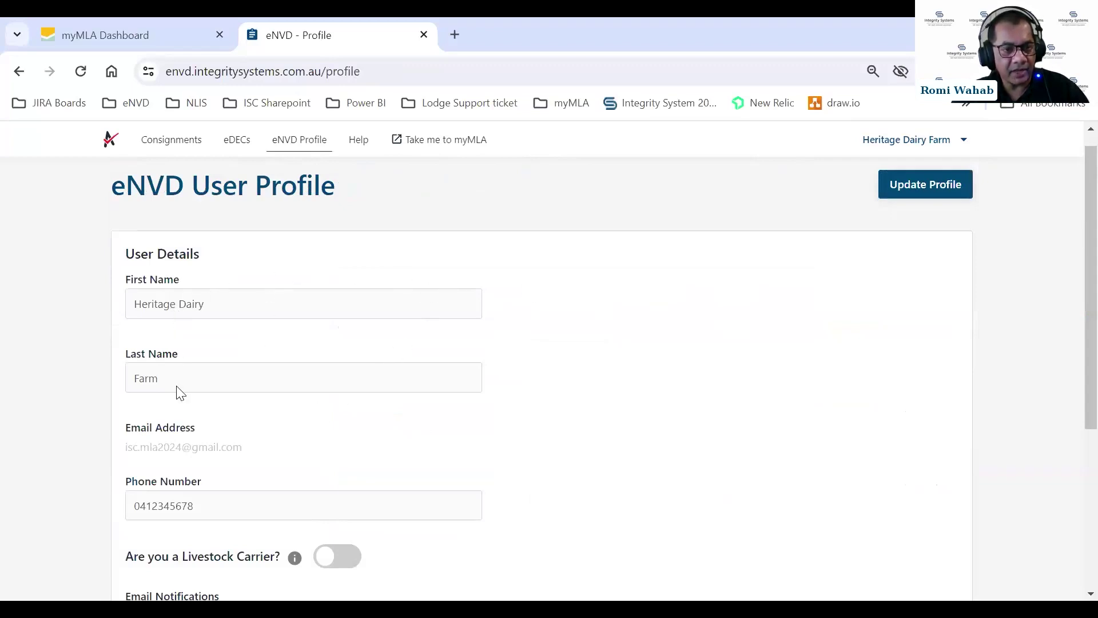
pyautogui.scroll(-1, 265, 407)
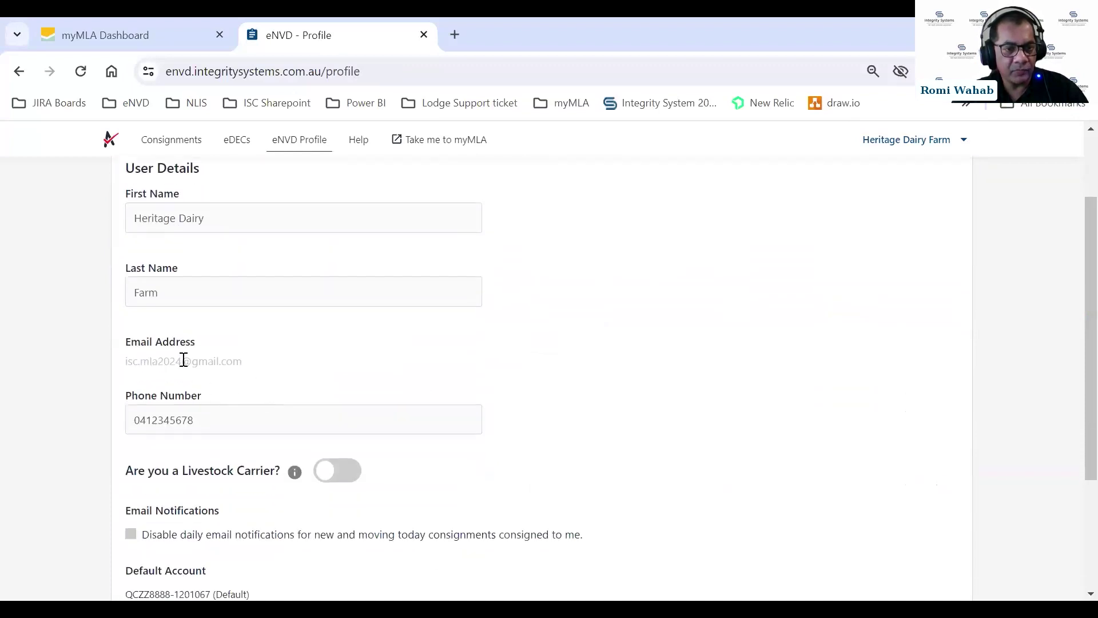
pyautogui.scroll(-2, 321, 383)
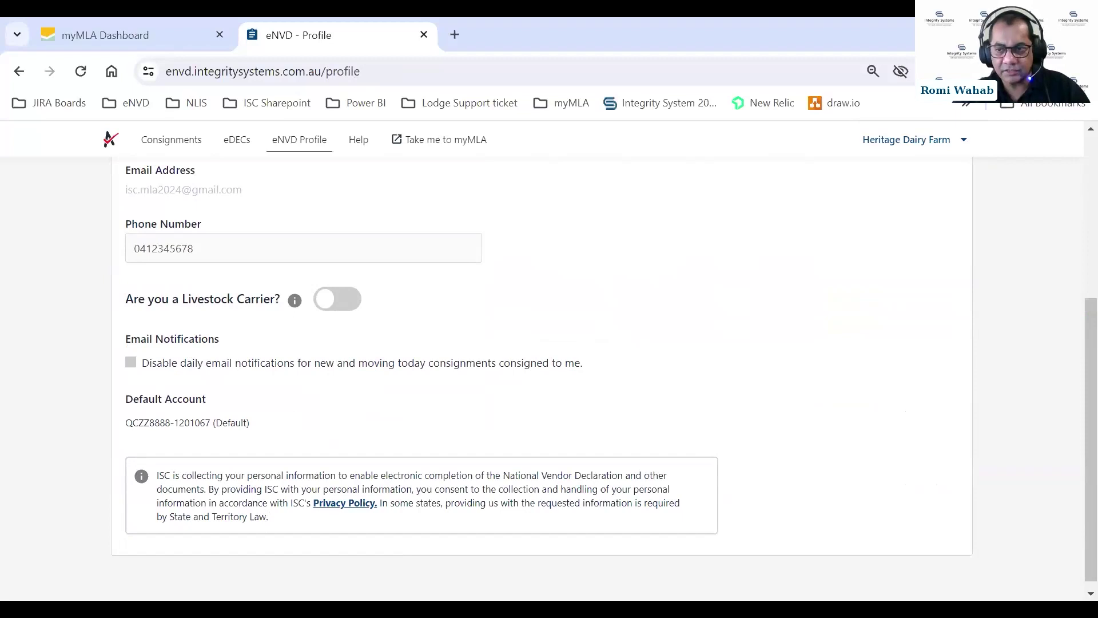
pyautogui.scroll(5, 1072, 376)
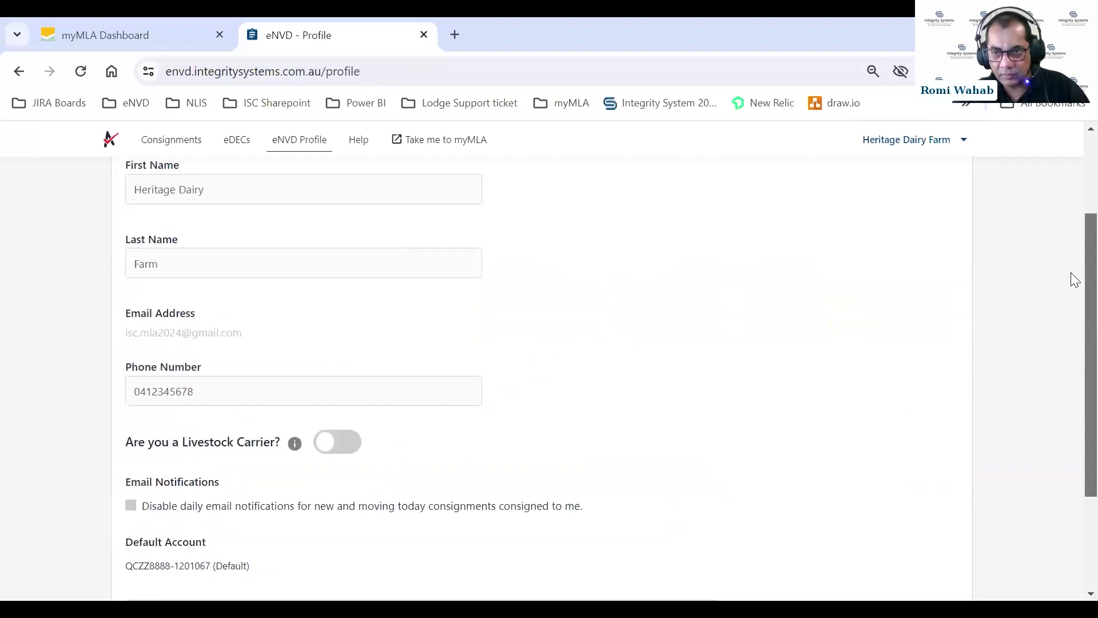
# Mark the profile as a Livestock Carrier with vehicle rego ABC345 and save it.
pyautogui.click(903, 207)
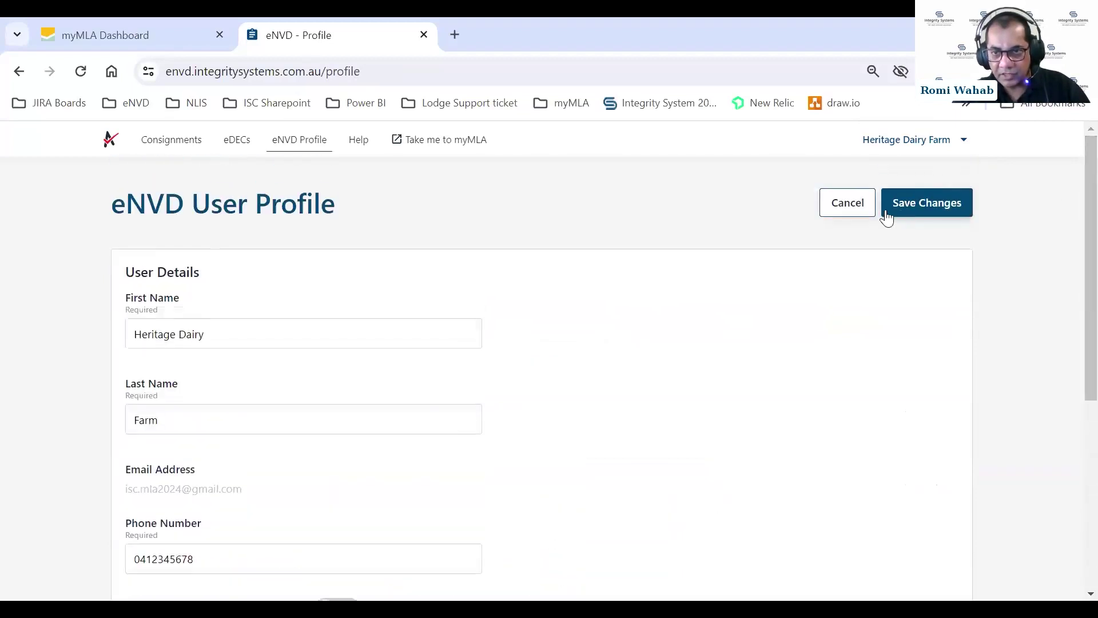
pyautogui.scroll(-4, 1074, 231)
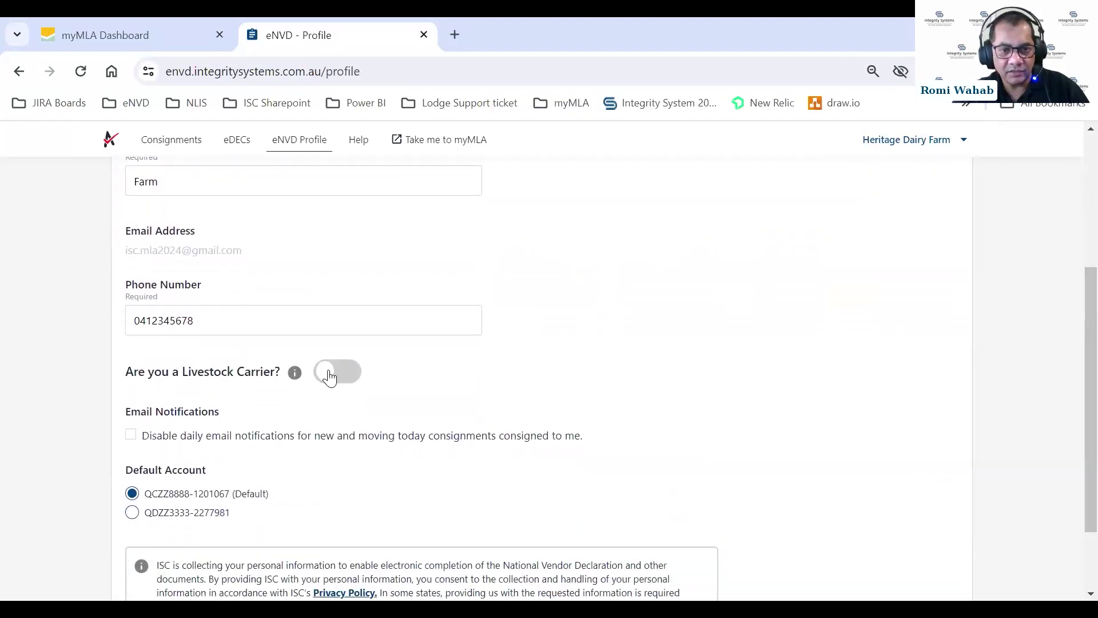
pyautogui.click(324, 375)
pyautogui.click(240, 444)
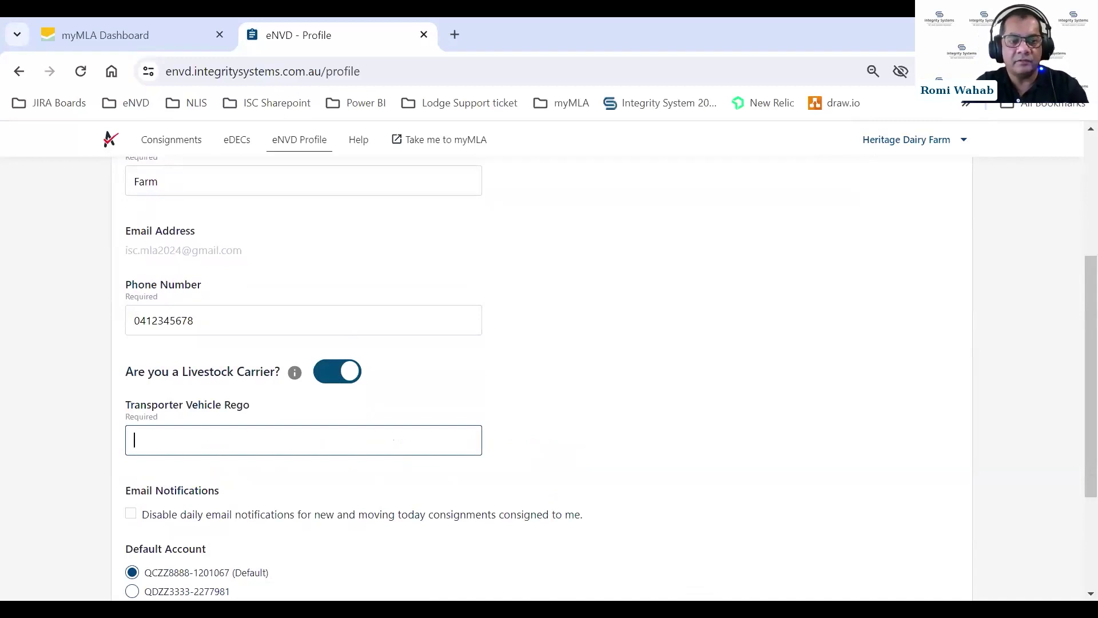
pyautogui.write('ABC345')
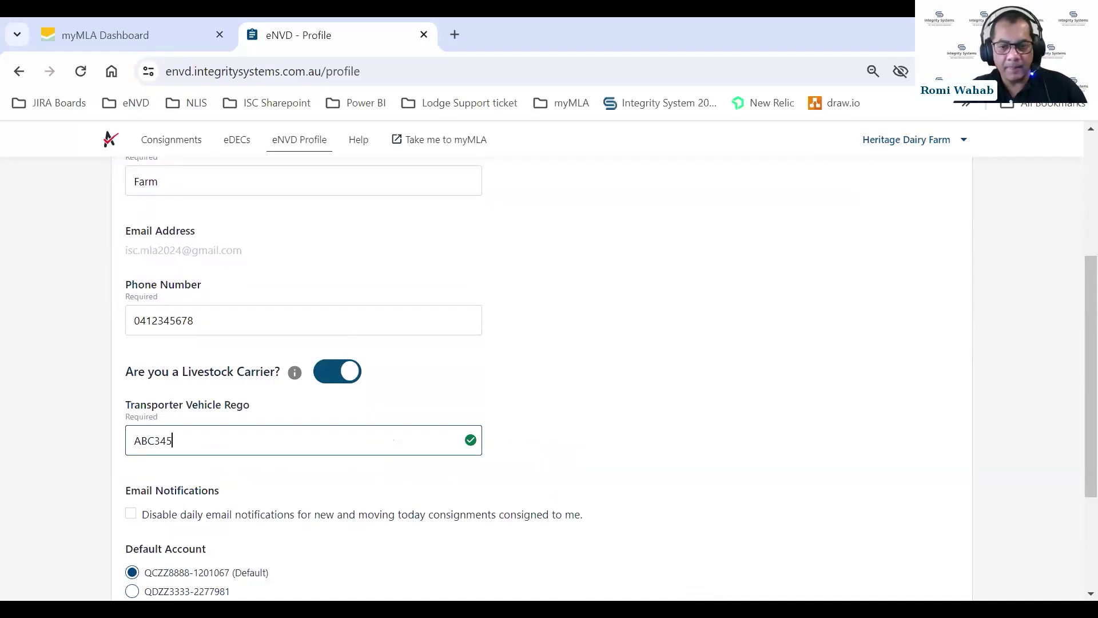
pyautogui.scroll(-3, 343, 263)
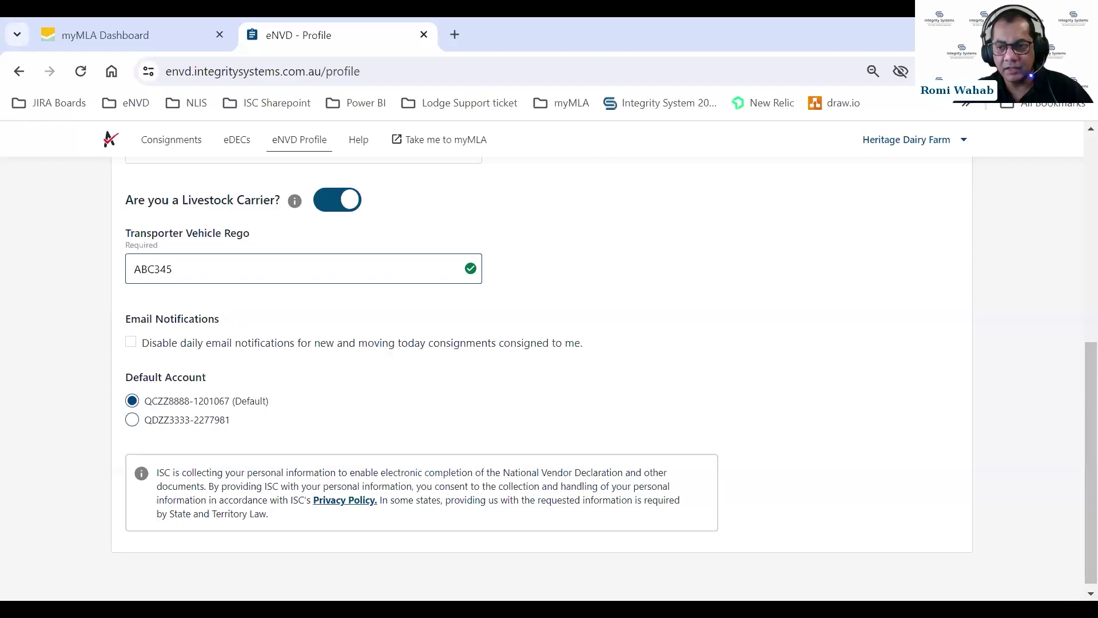
pyautogui.moveTo(1089, 375); pyautogui.dragTo(1070, 171)
pyautogui.click(919, 201)
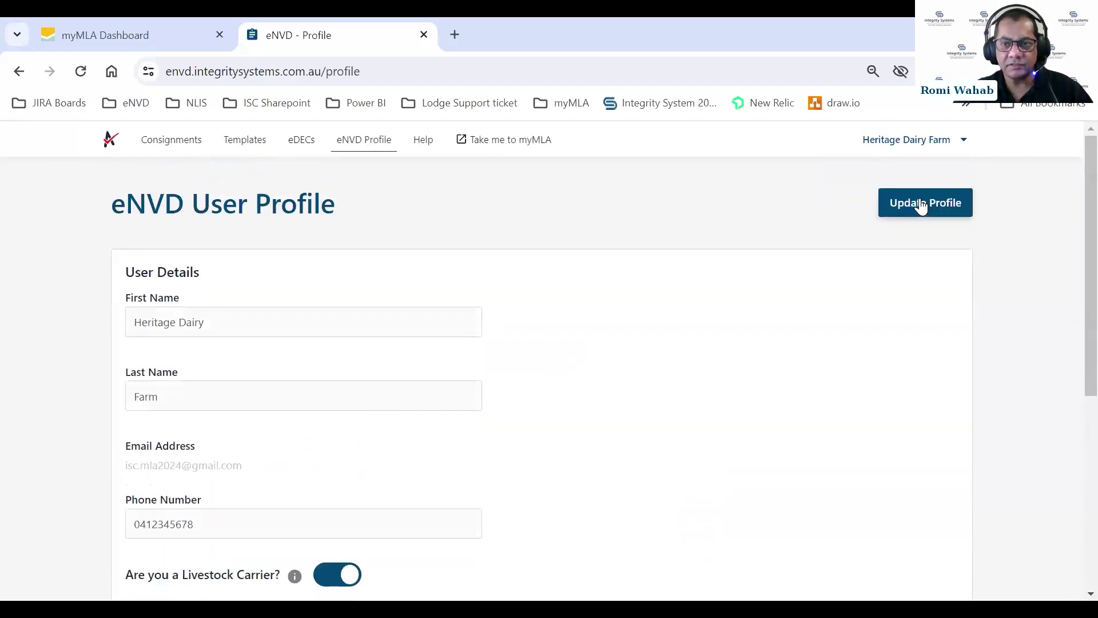
# Return to Consignments and browse the linked accounts in the Profile dropdown.
pyautogui.click(162, 143)
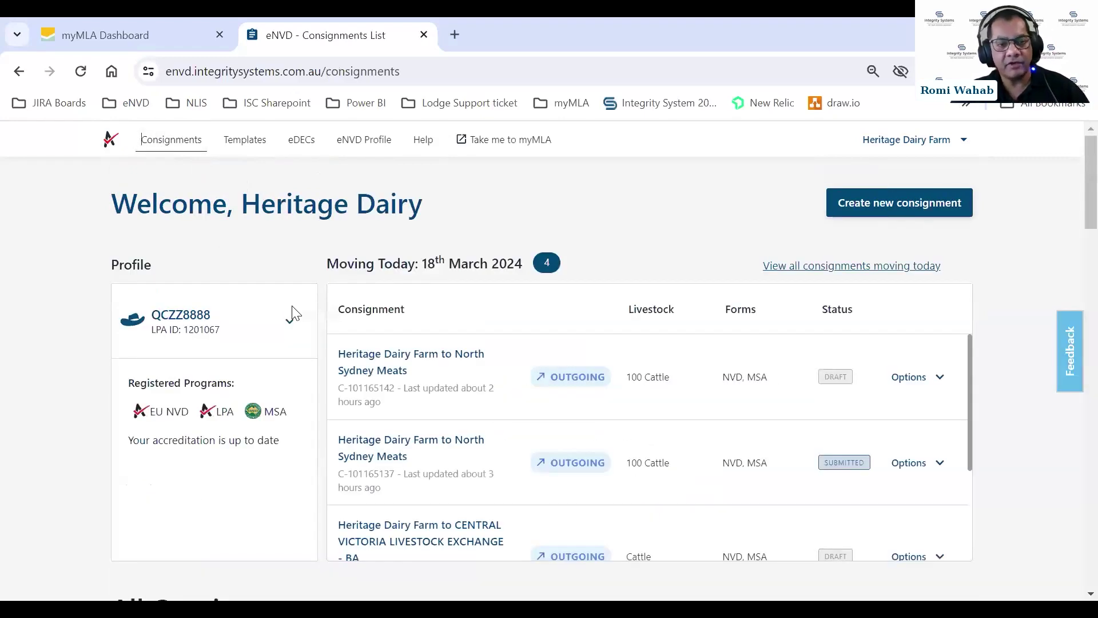
pyautogui.click(290, 326)
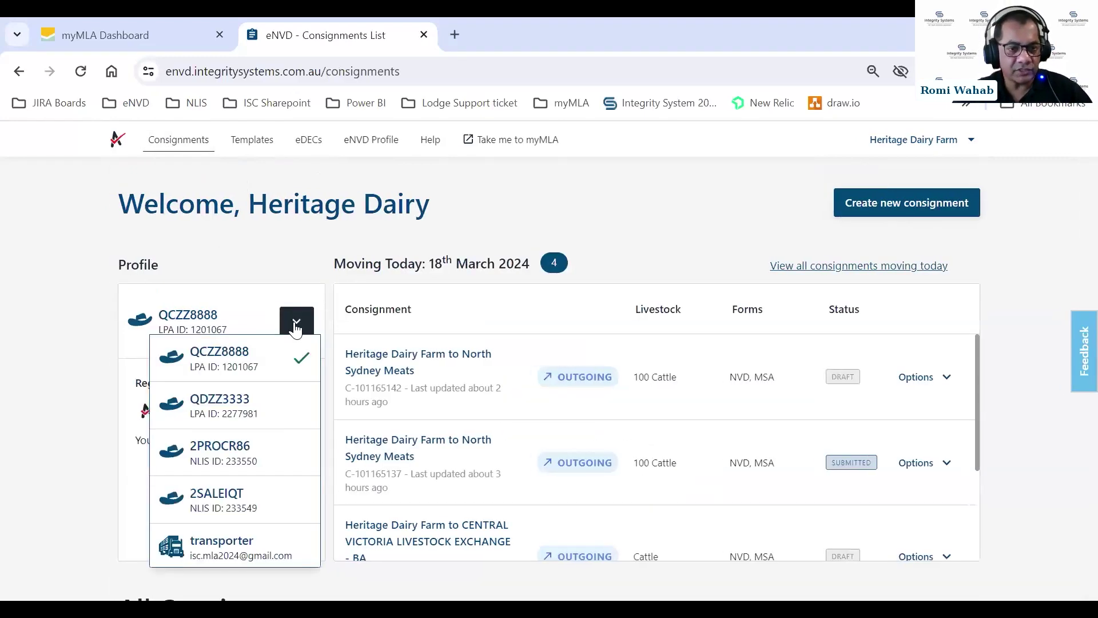
pyautogui.scroll(-2, 267, 451)
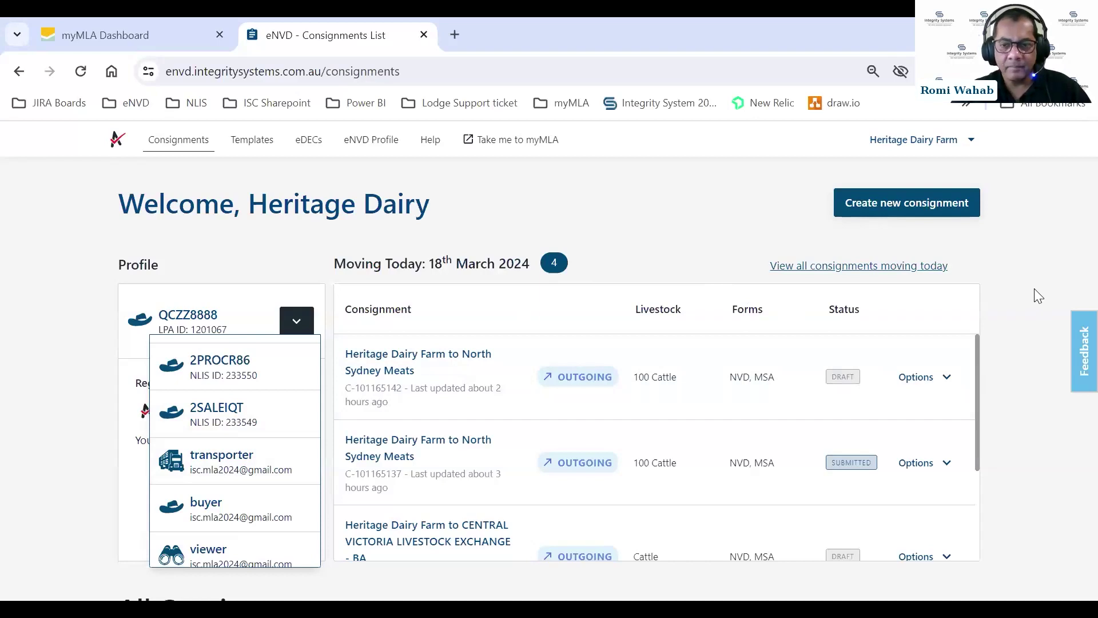
pyautogui.click(1026, 310)
# Scroll down to Heritage Dairy Farm's All Consignments table.
pyautogui.scroll(-2, 1033, 291)
pyautogui.scroll(-5, 1029, 290)
pyautogui.scroll(3, 1031, 294)
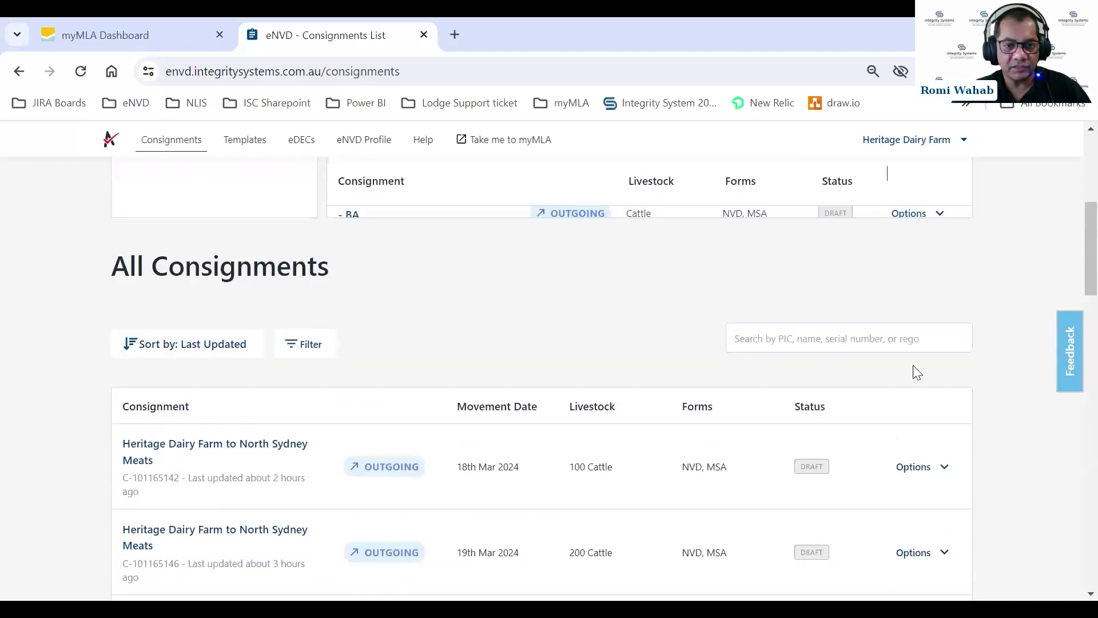
pyautogui.scroll(-2, 964, 414)
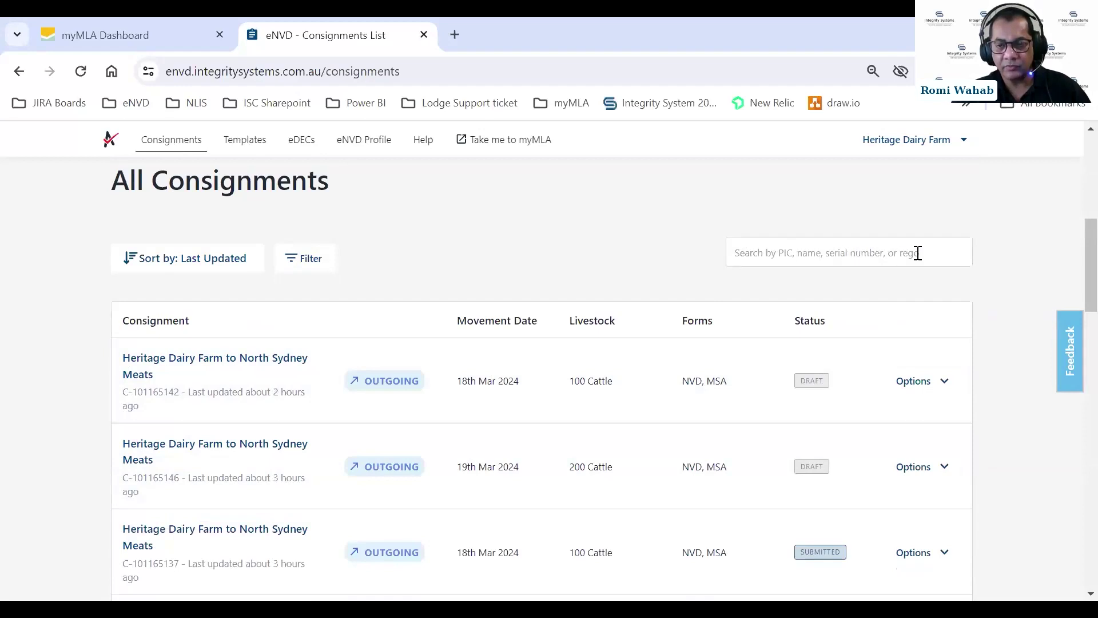
pyautogui.click(825, 253)
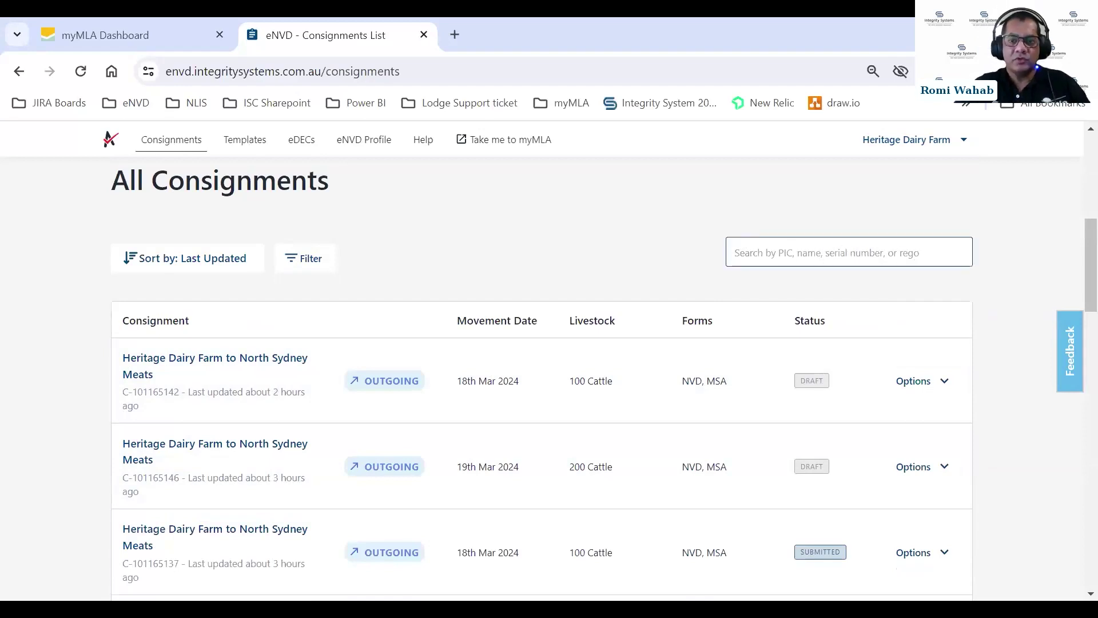
pyautogui.write('Smith')
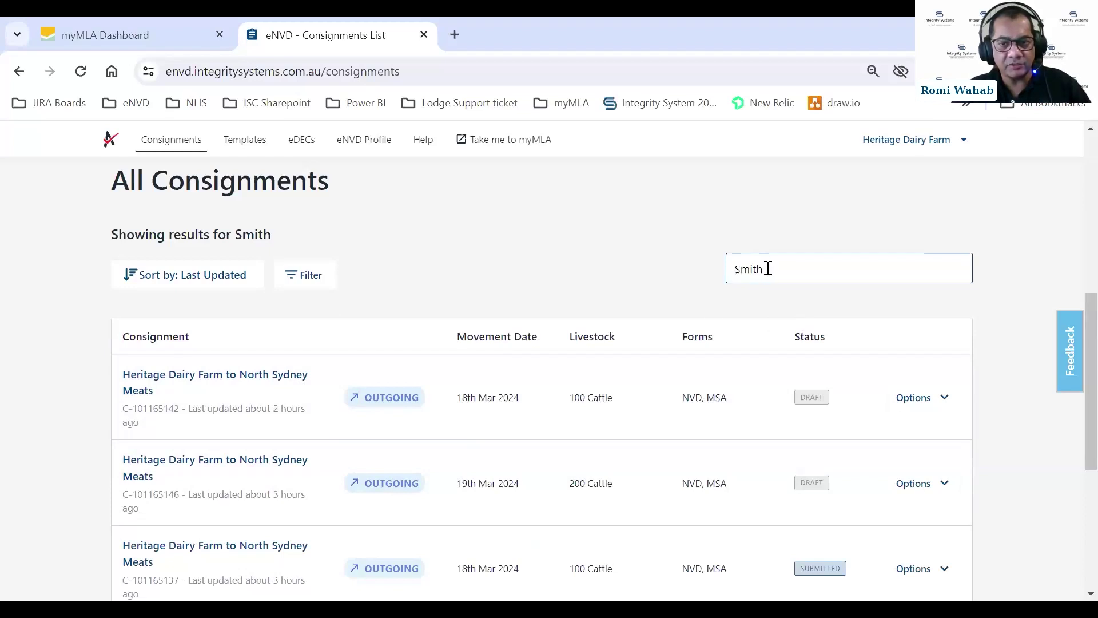
pyautogui.press('BackSpace')
pyautogui.press('BackSpace')
pyautogui.press('BackSpace')
pyautogui.press('BackSpace')
pyautogui.press('BackSpace')
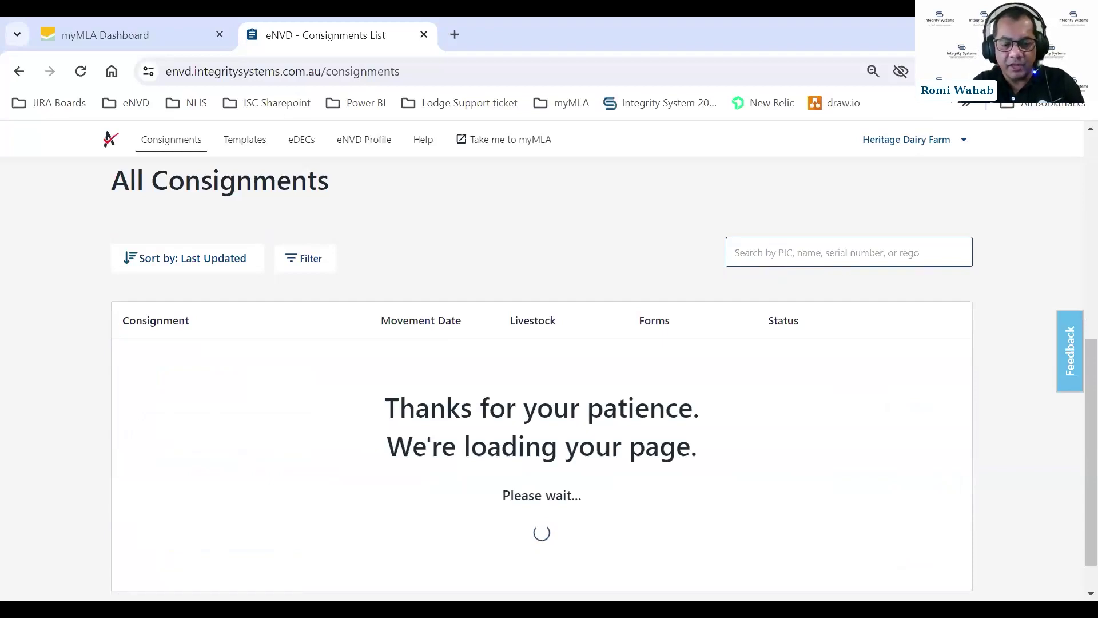
pyautogui.write('QEZZ9999')
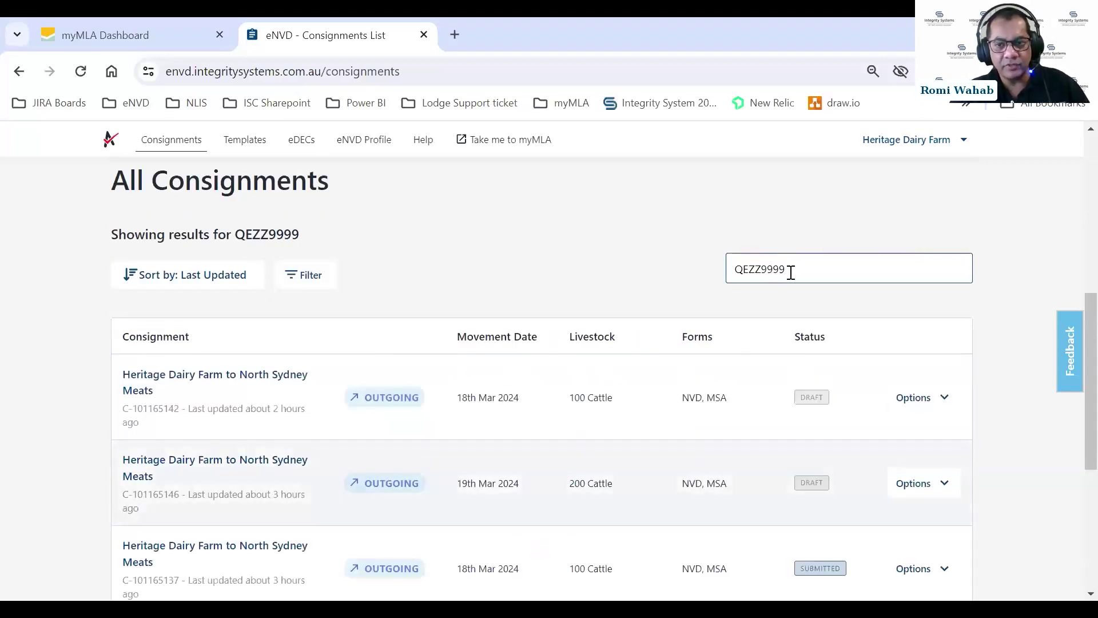
pyautogui.moveTo(793, 269); pyautogui.dragTo(728, 269)
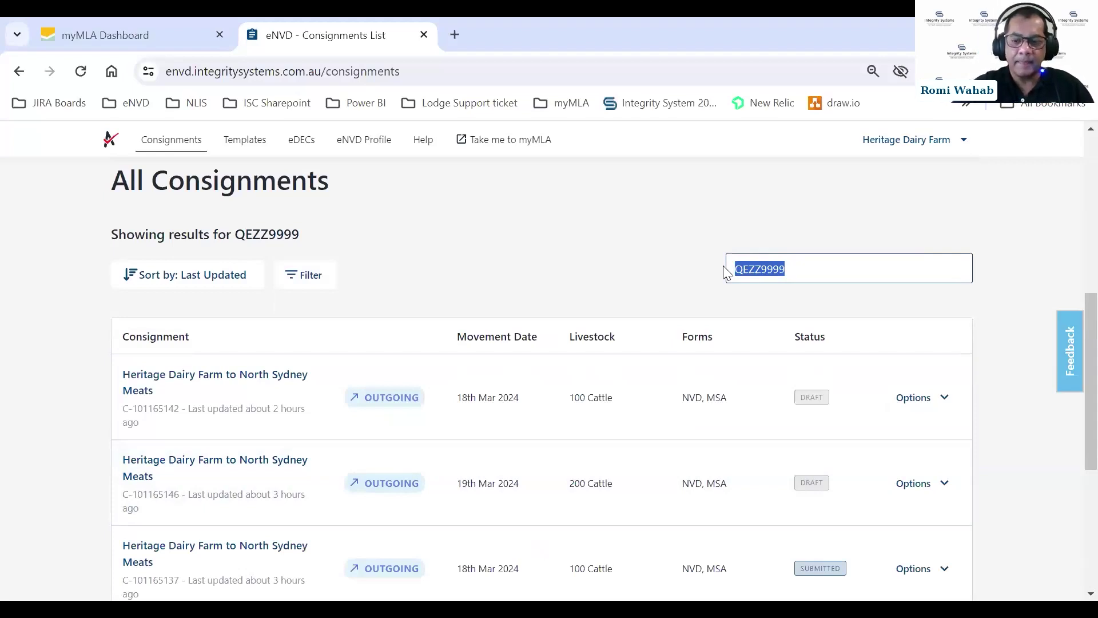
pyautogui.press('BackSpace')
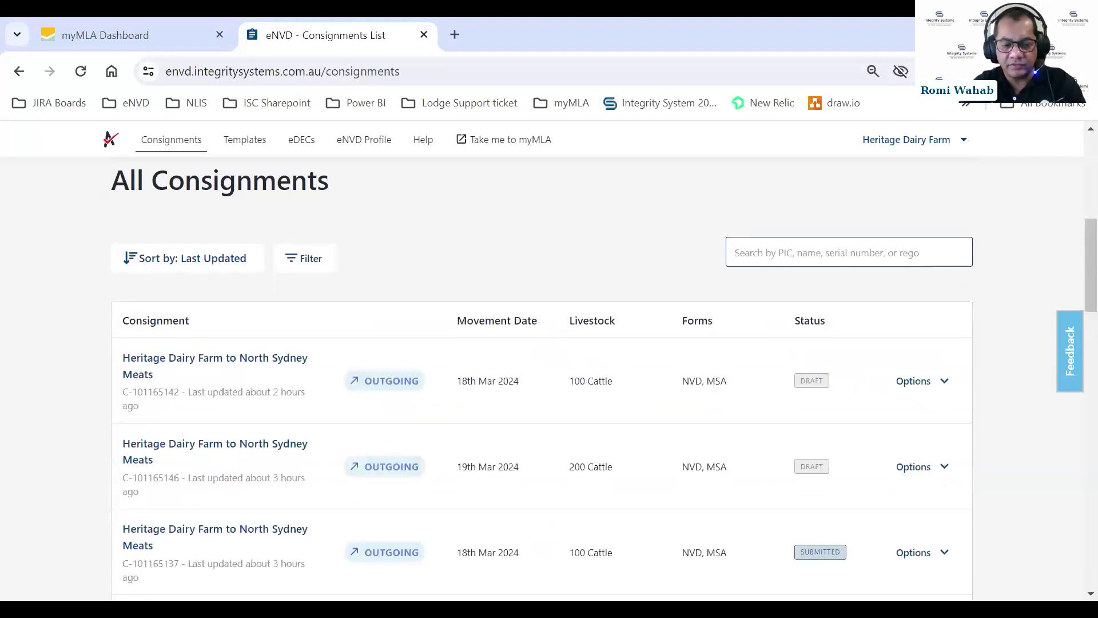
pyautogui.write('ABC123')
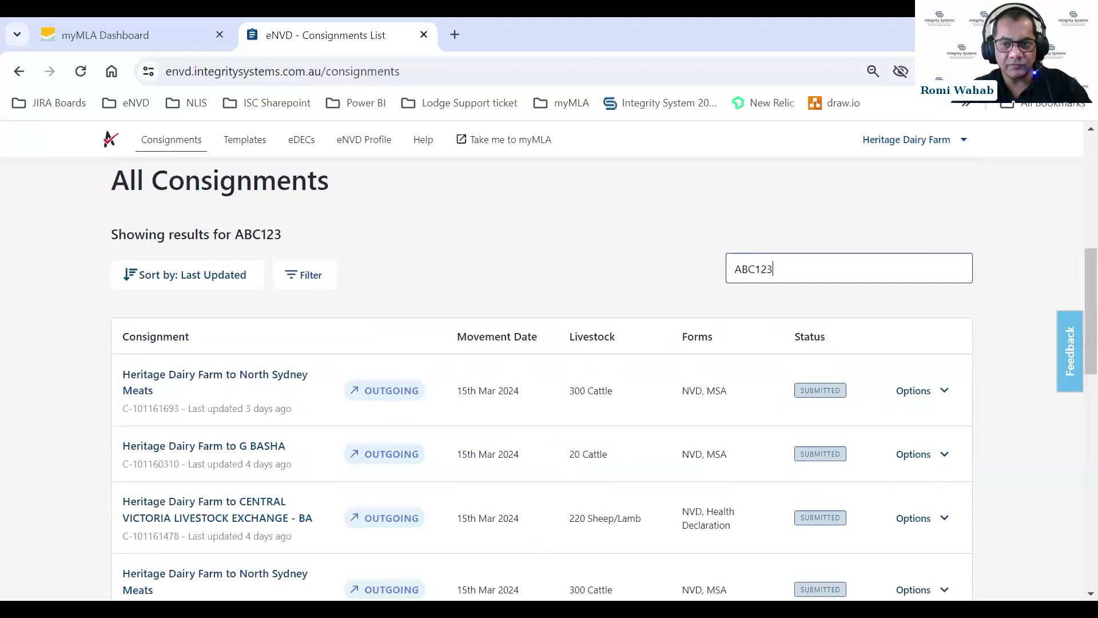
pyautogui.moveTo(799, 277); pyautogui.dragTo(575, 259)
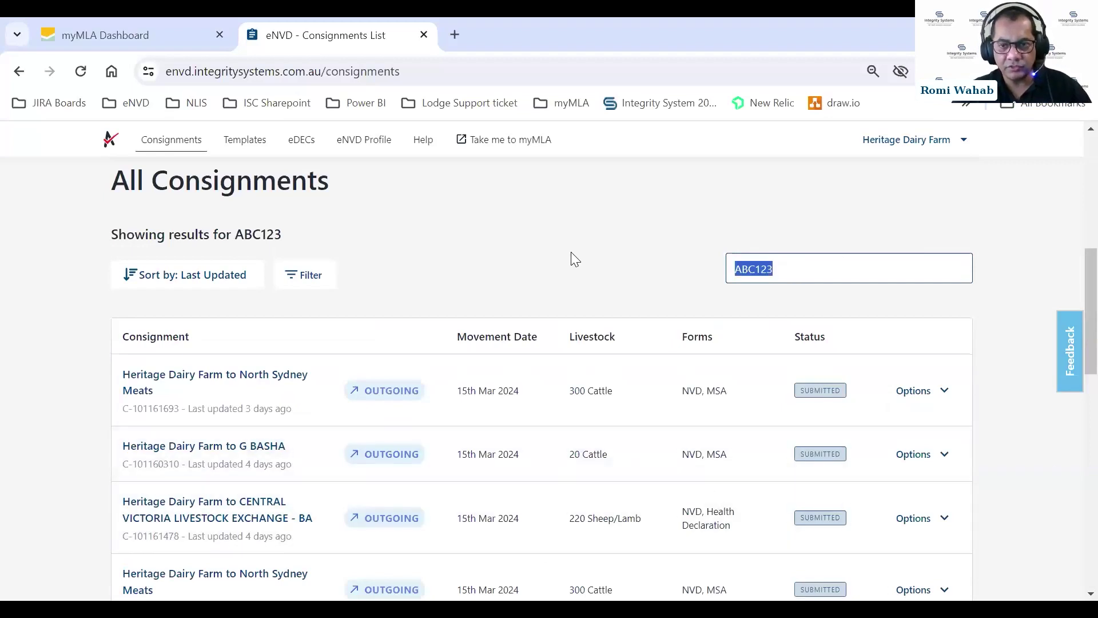
pyautogui.press('BackSpace')
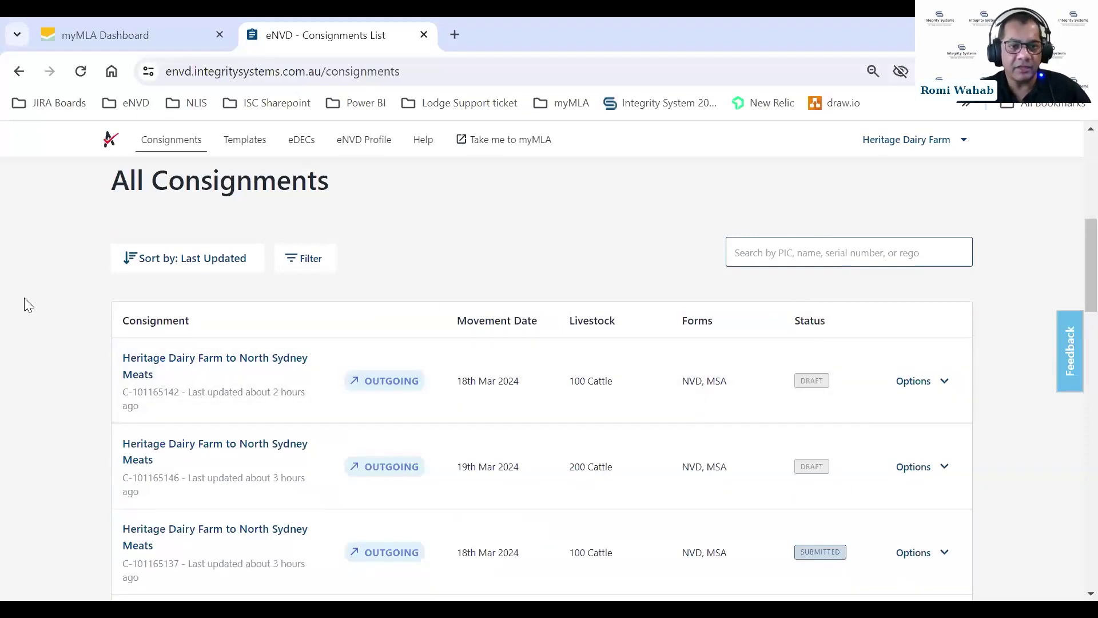
pyautogui.click(300, 259)
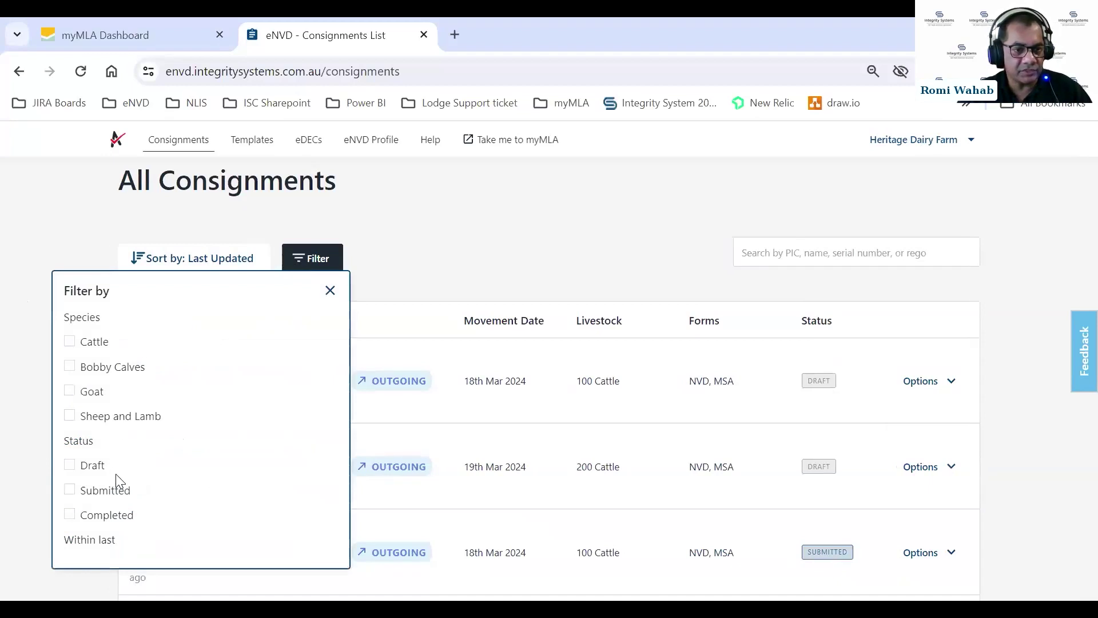
pyautogui.scroll(-2, 128, 463)
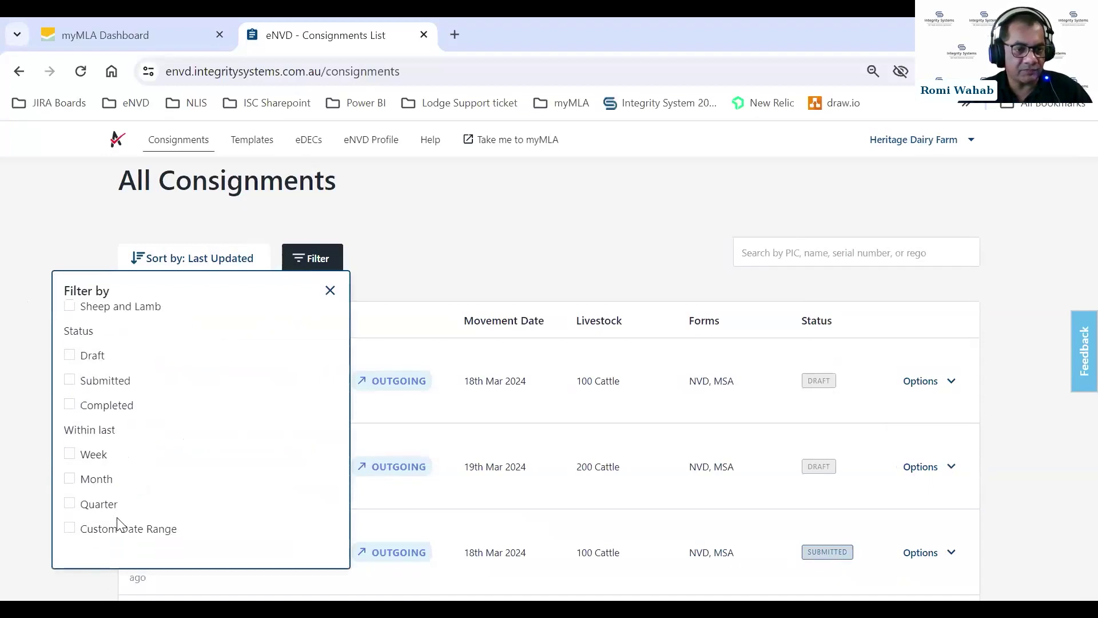
pyautogui.click(330, 289)
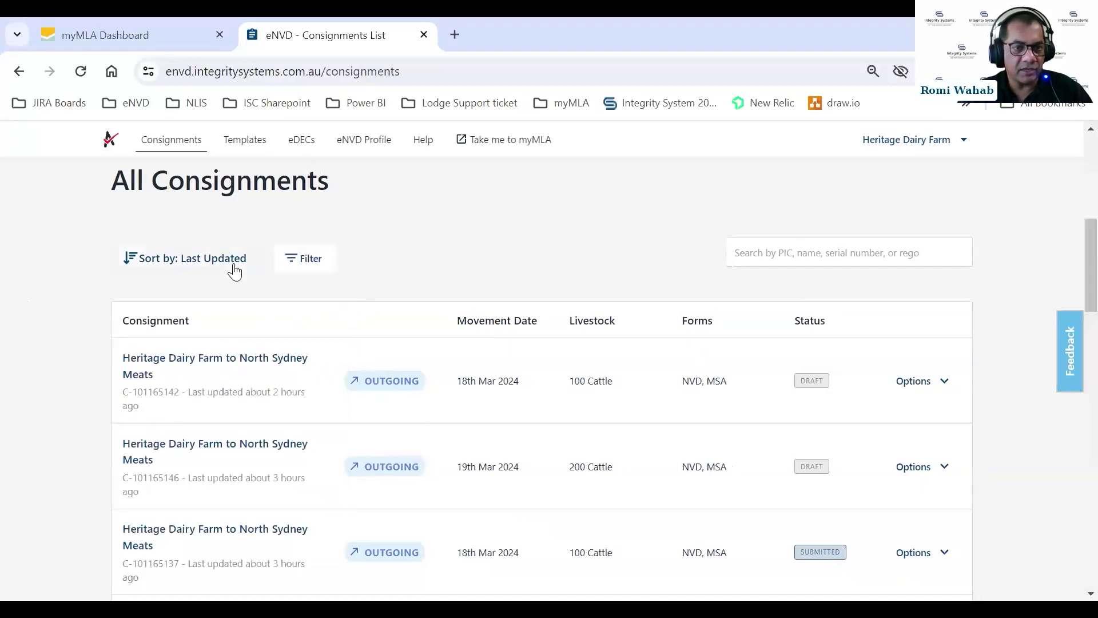
pyautogui.click(197, 264)
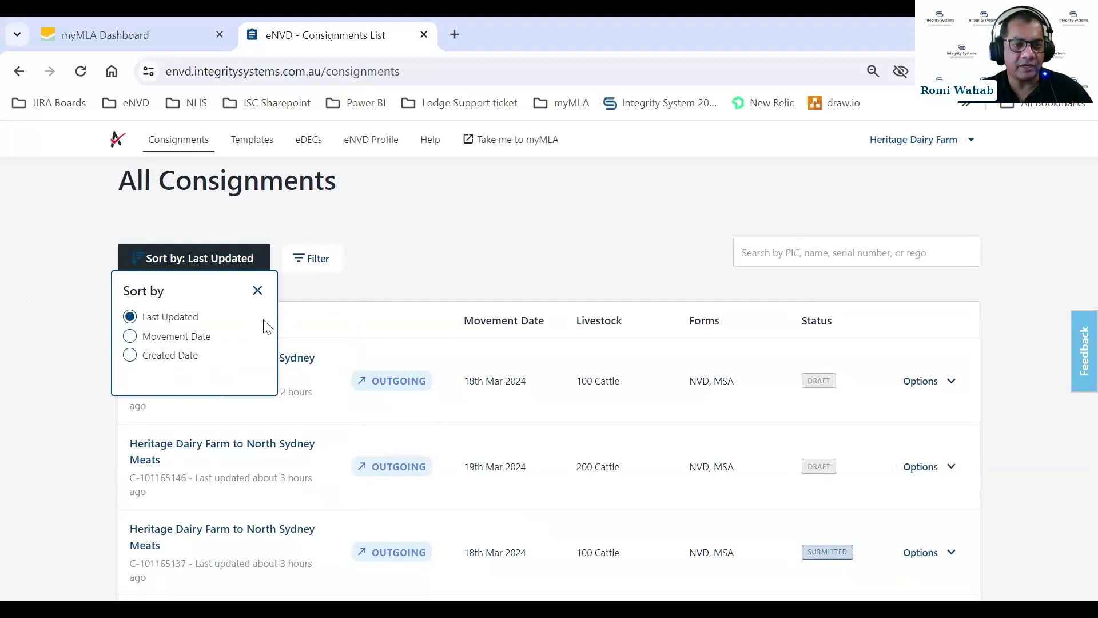
pyautogui.click(258, 291)
pyautogui.scroll(6, 548, 255)
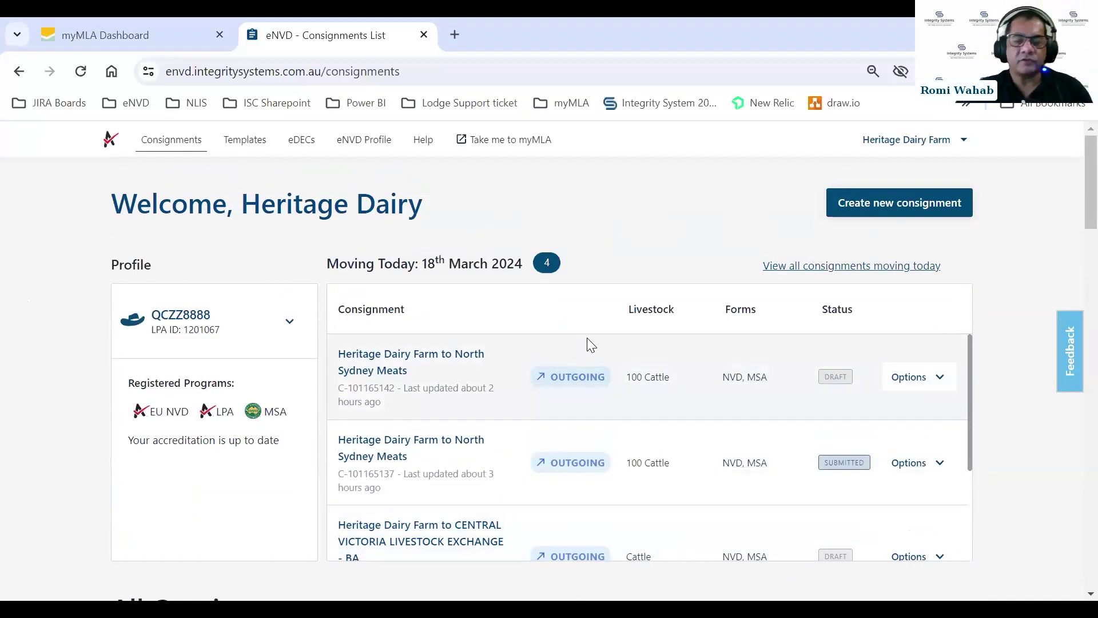
pyautogui.scroll(-3, 689, 326)
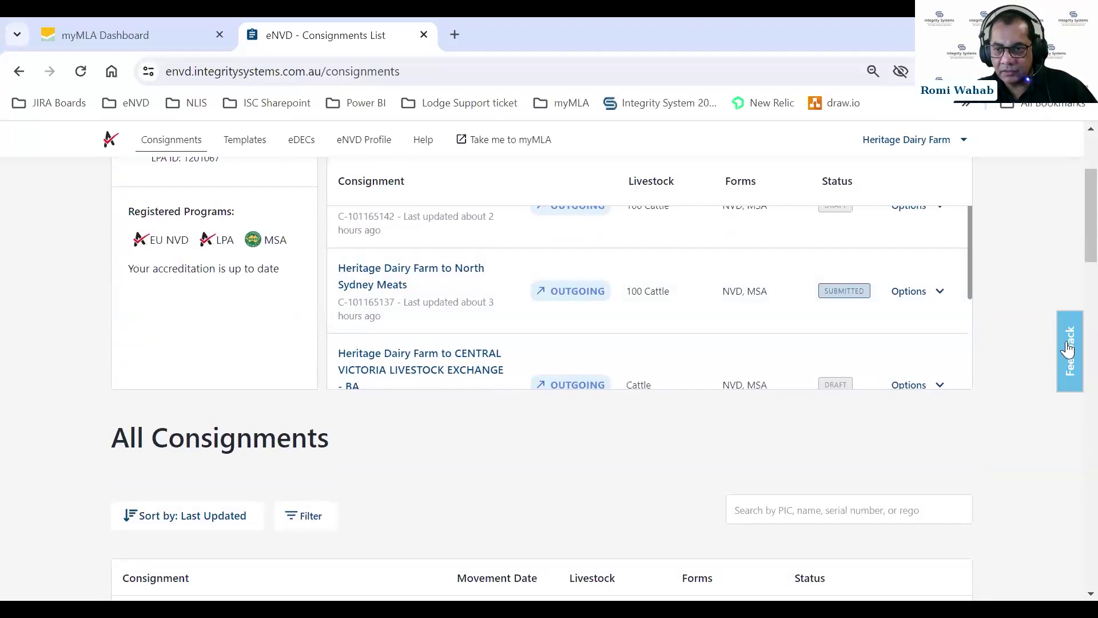
pyautogui.scroll(-3, 953, 294)
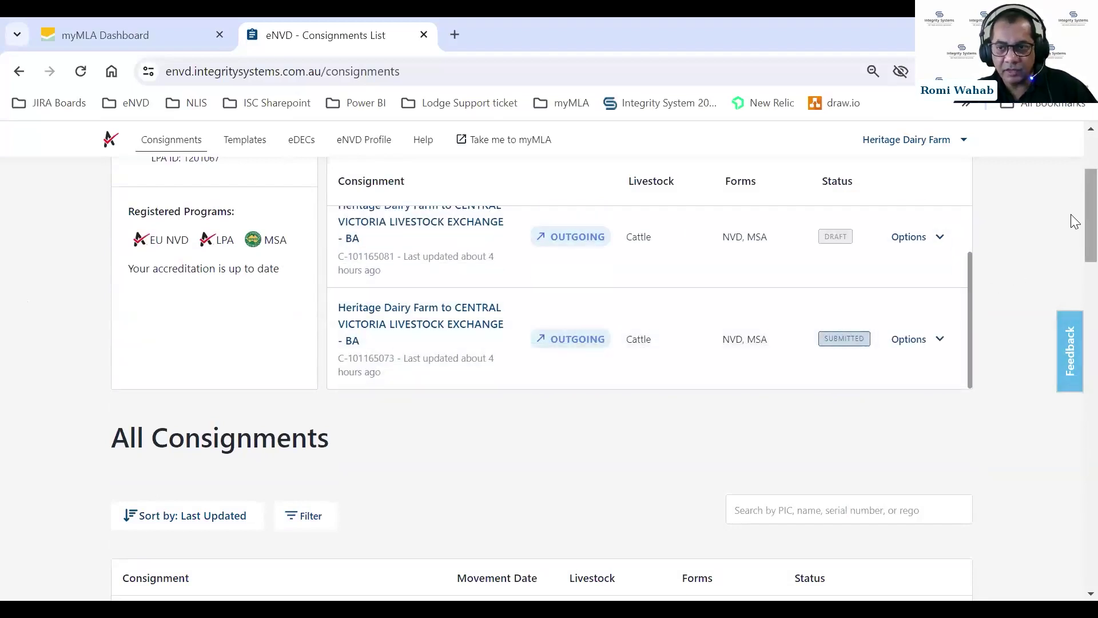
pyautogui.scroll(2, 1072, 197)
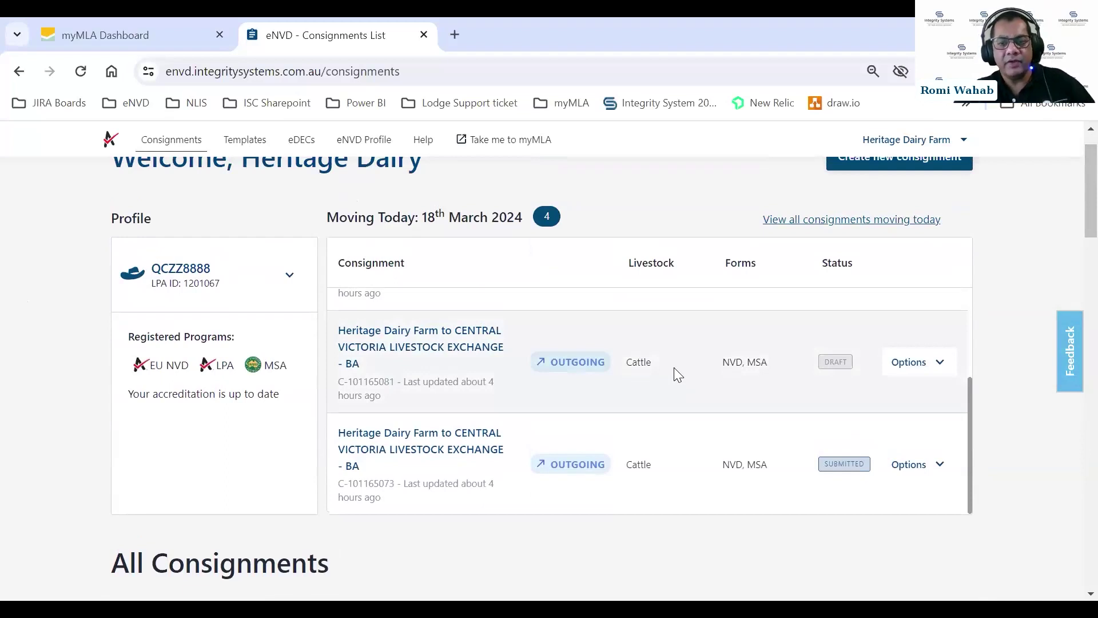
pyautogui.scroll(3, 625, 374)
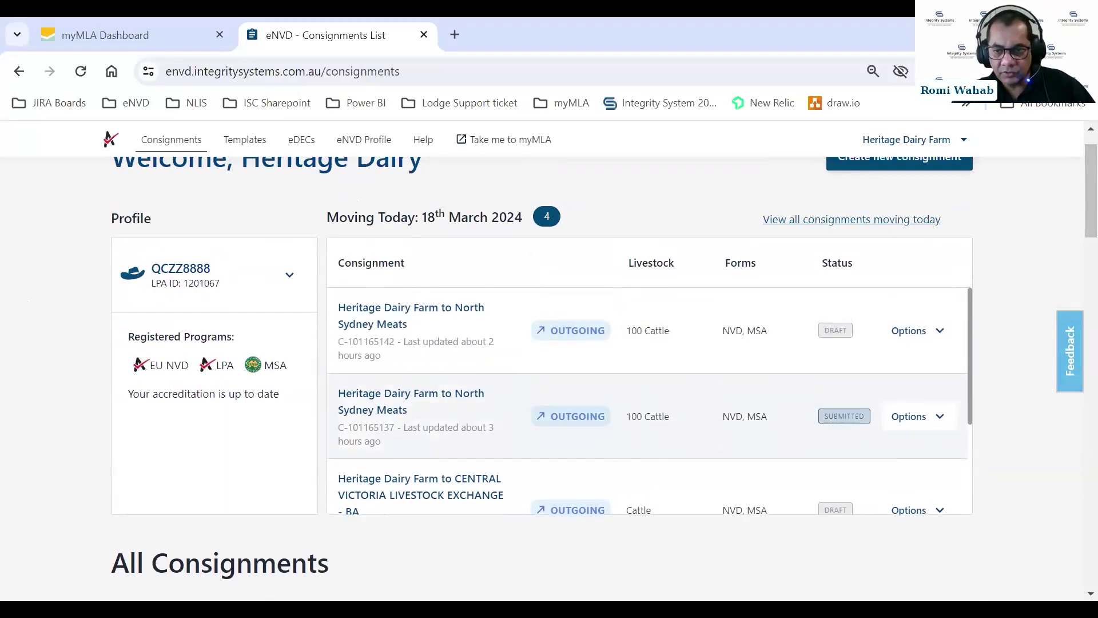
pyautogui.scroll(1, 511, 349)
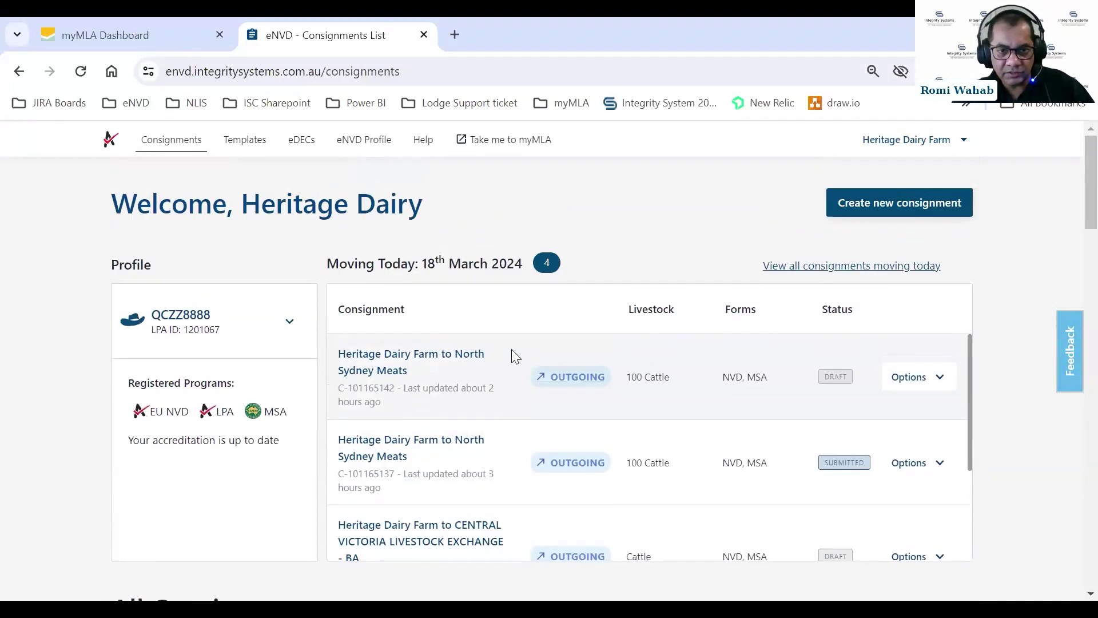
pyautogui.click(372, 362)
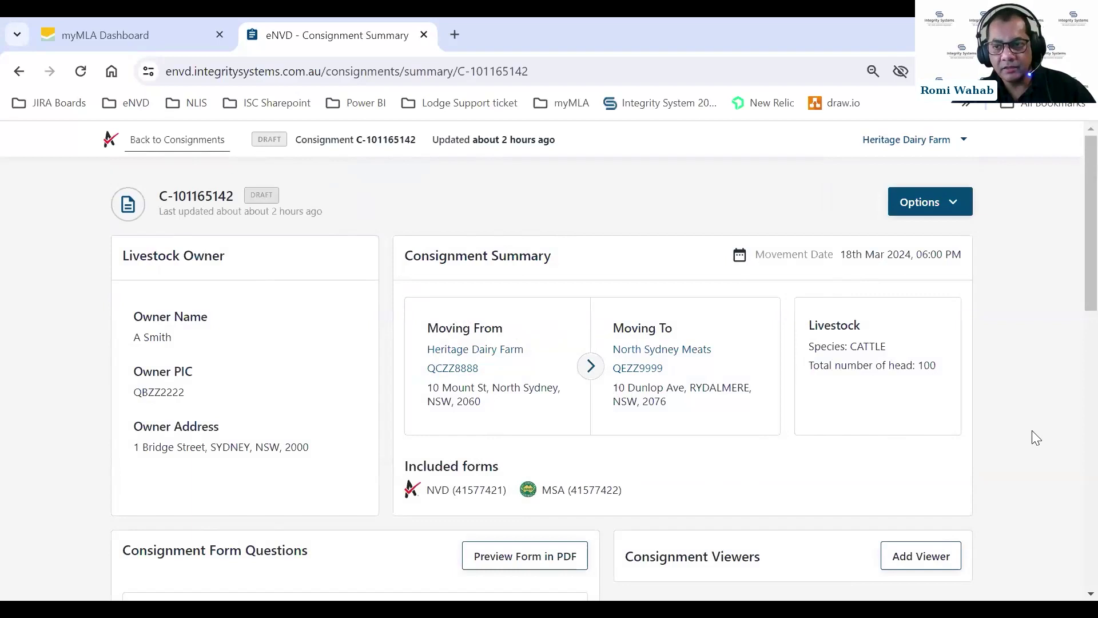
pyautogui.scroll(-2, 1071, 314)
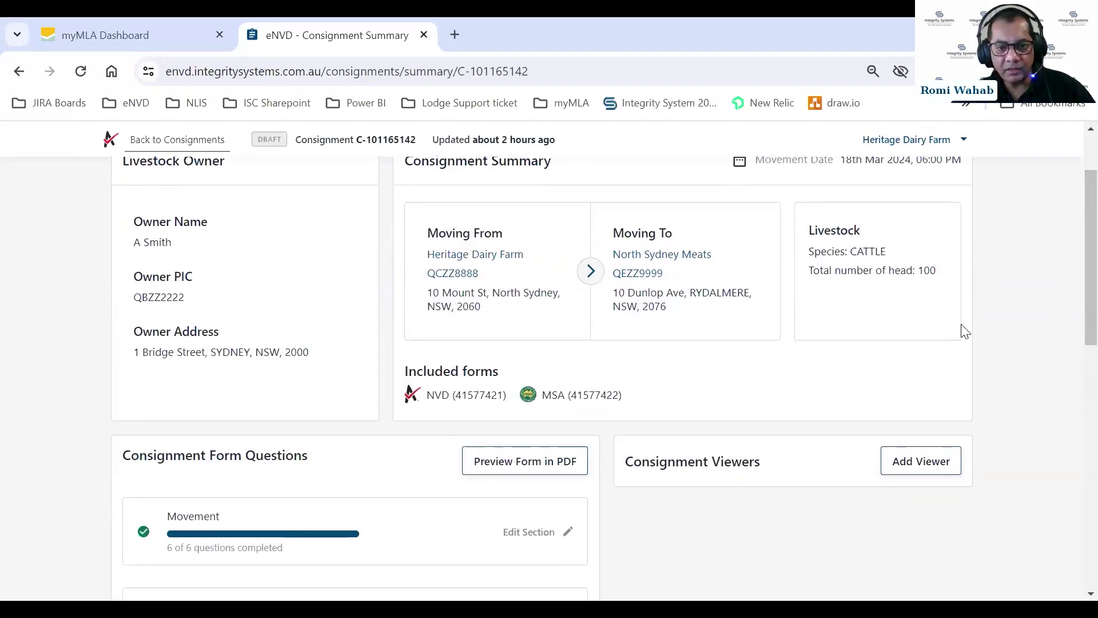
pyautogui.scroll(-1, 1074, 299)
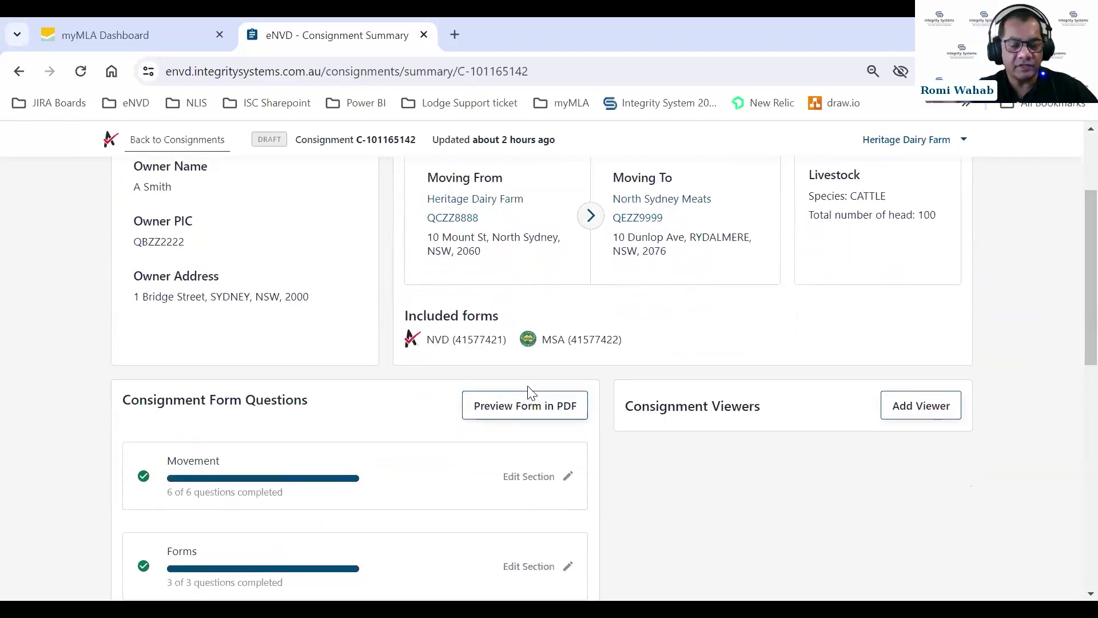
pyautogui.click(491, 415)
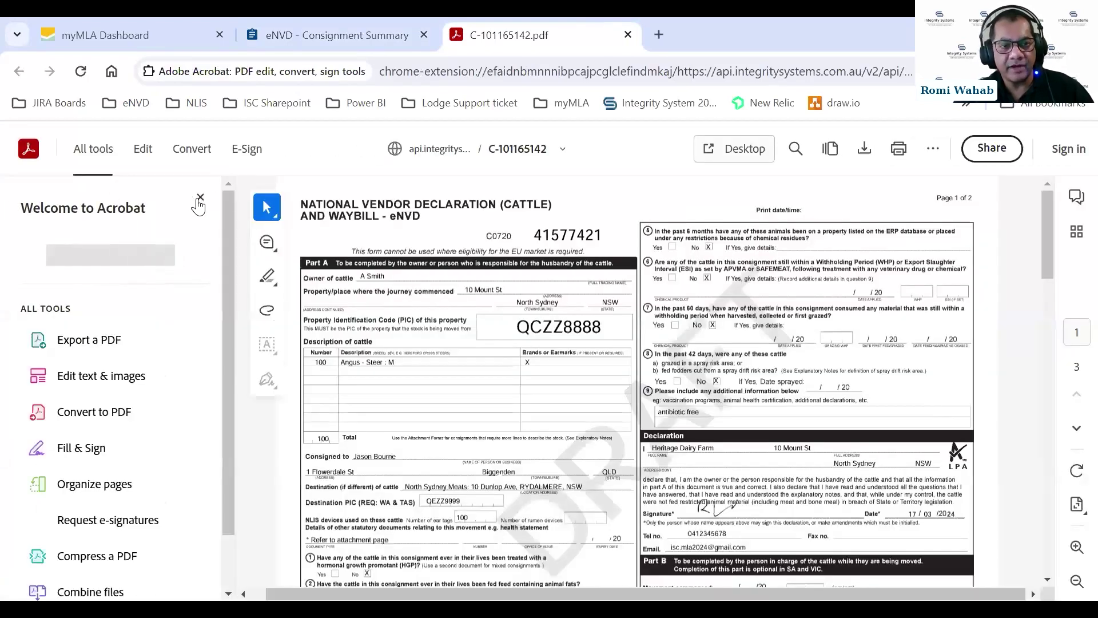
# Dismiss Acrobat's welcome panel and review the NVD, permits, stockfeeds and MSA declaration pages.
pyautogui.click(214, 201)
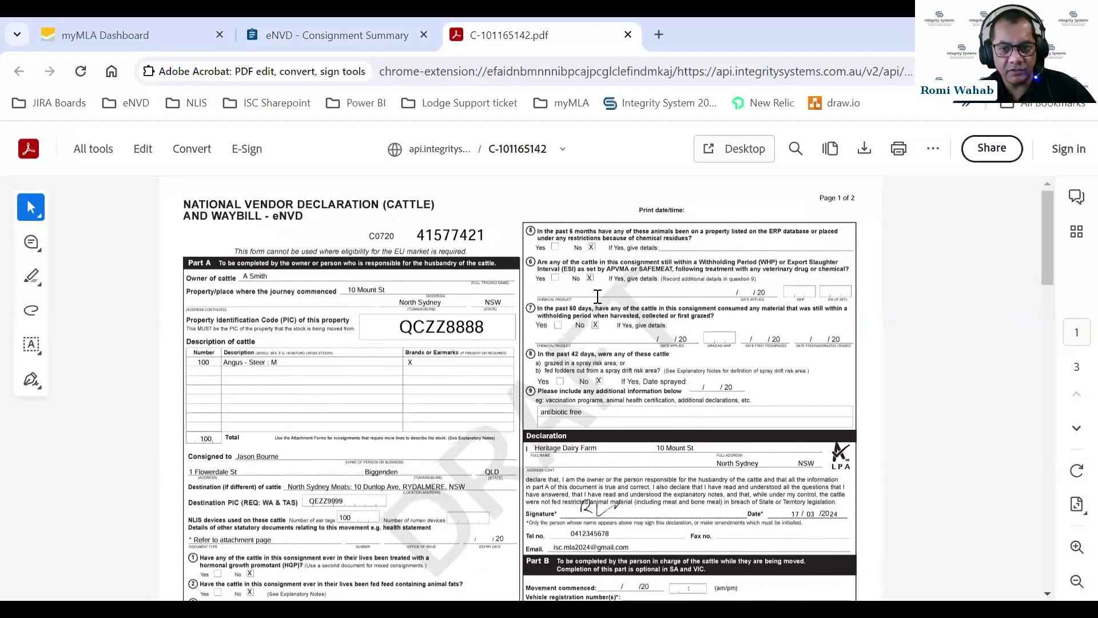
pyautogui.scroll(-3, 683, 356)
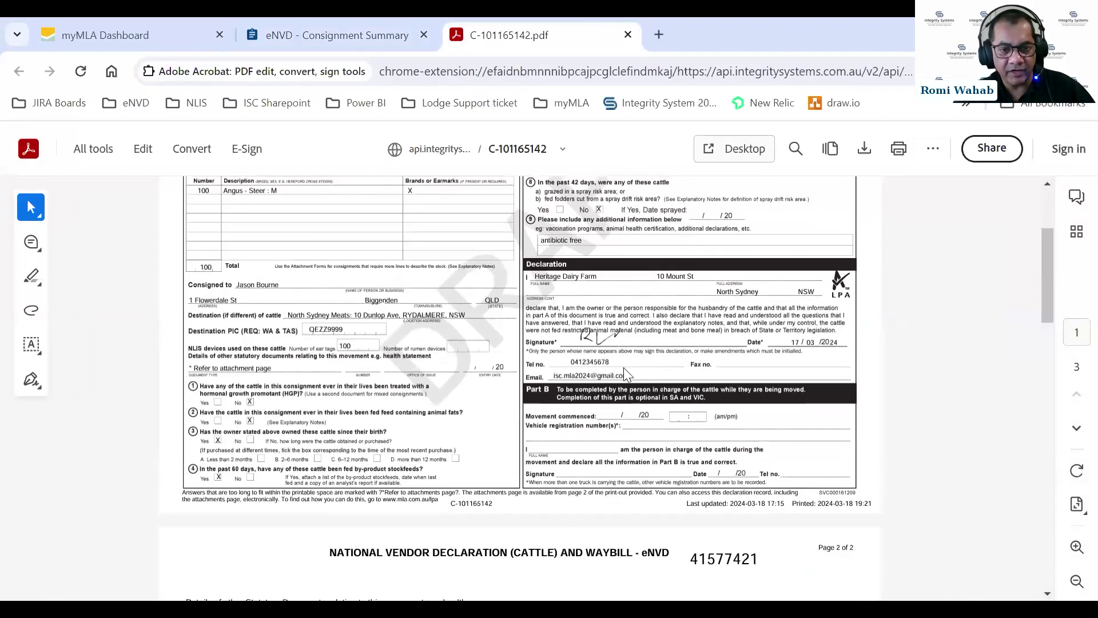
pyautogui.scroll(1, 501, 334)
pyautogui.scroll(2, 614, 357)
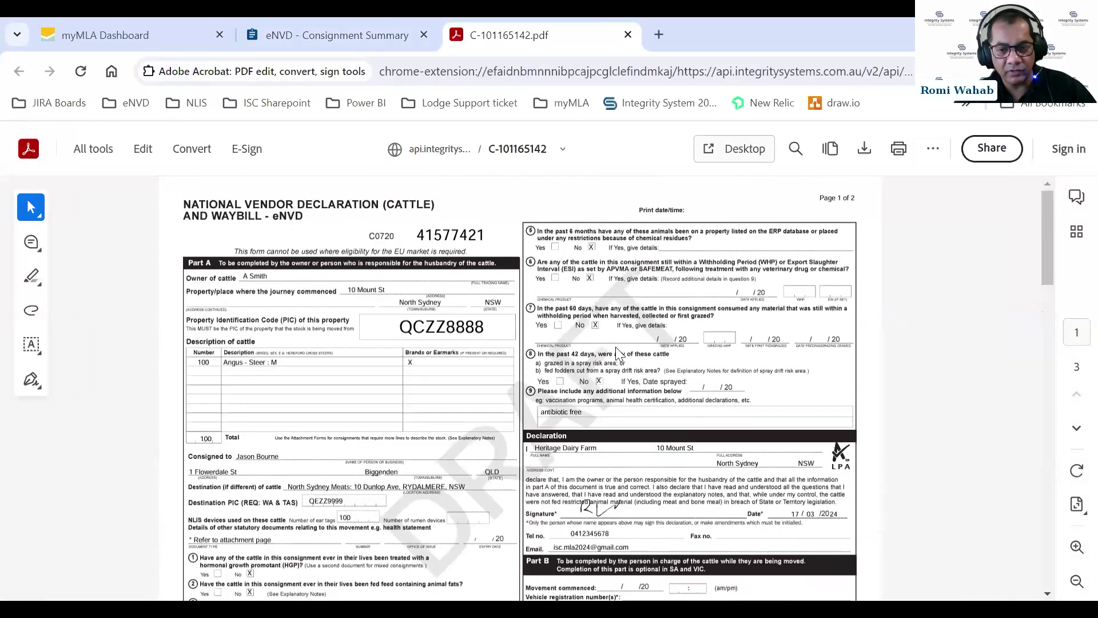
pyautogui.scroll(-3, 618, 347)
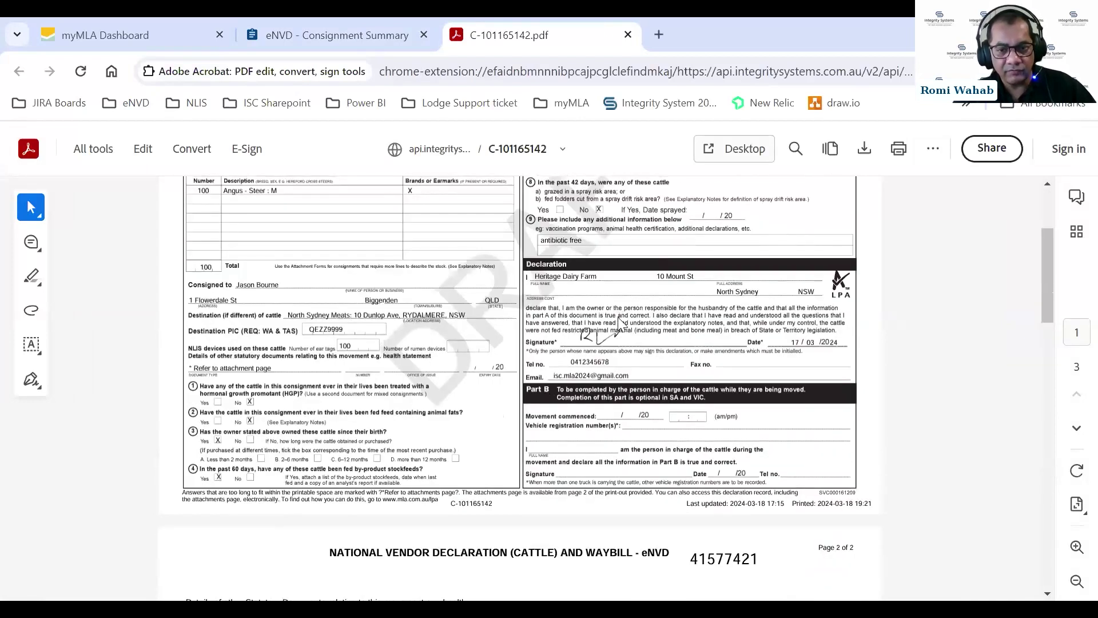
pyautogui.scroll(-6, 619, 324)
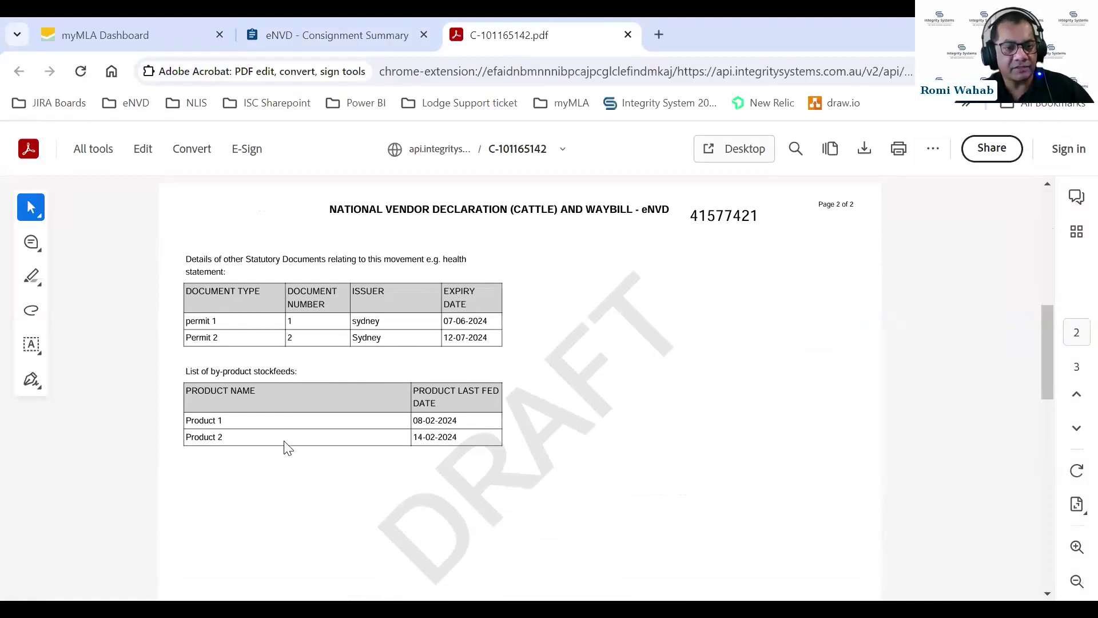
pyautogui.scroll(-10, 476, 432)
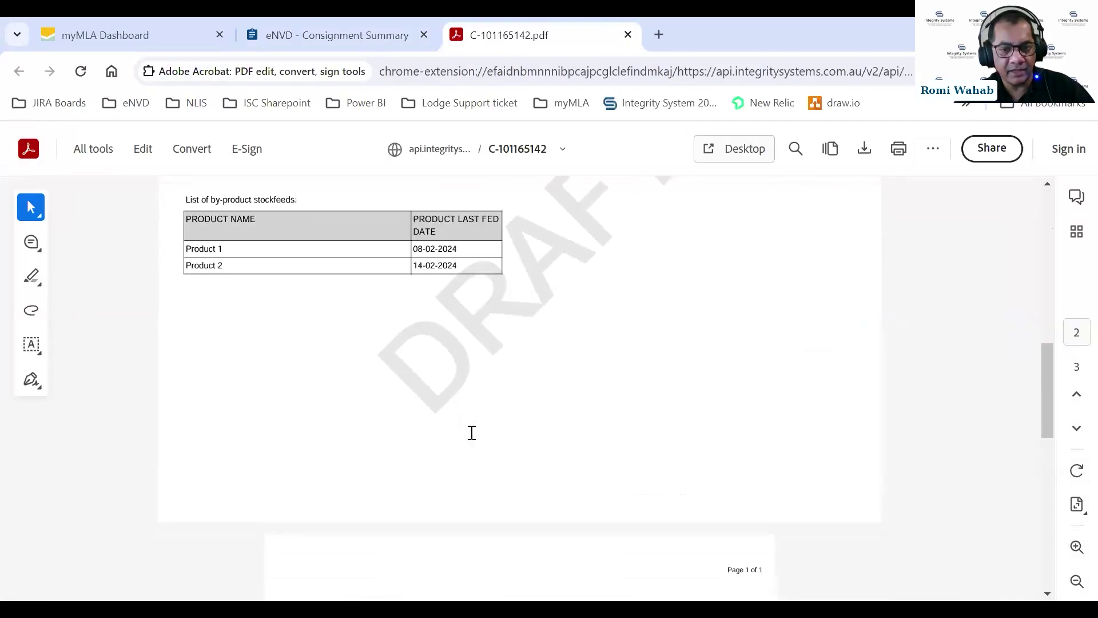
pyautogui.scroll(-5, 472, 438)
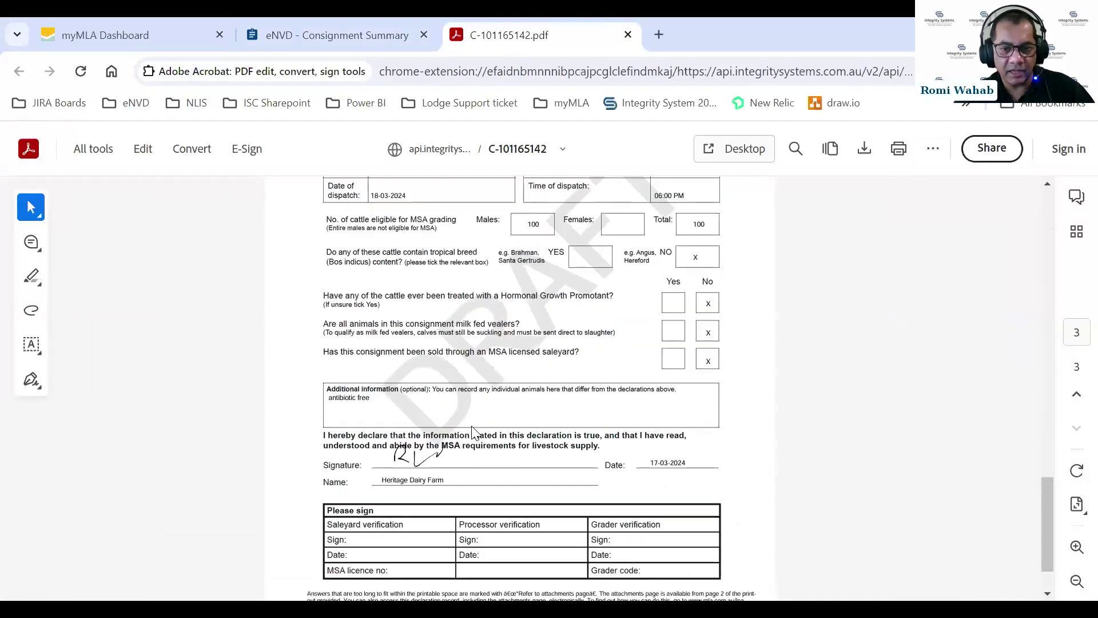
pyautogui.scroll(15, 472, 432)
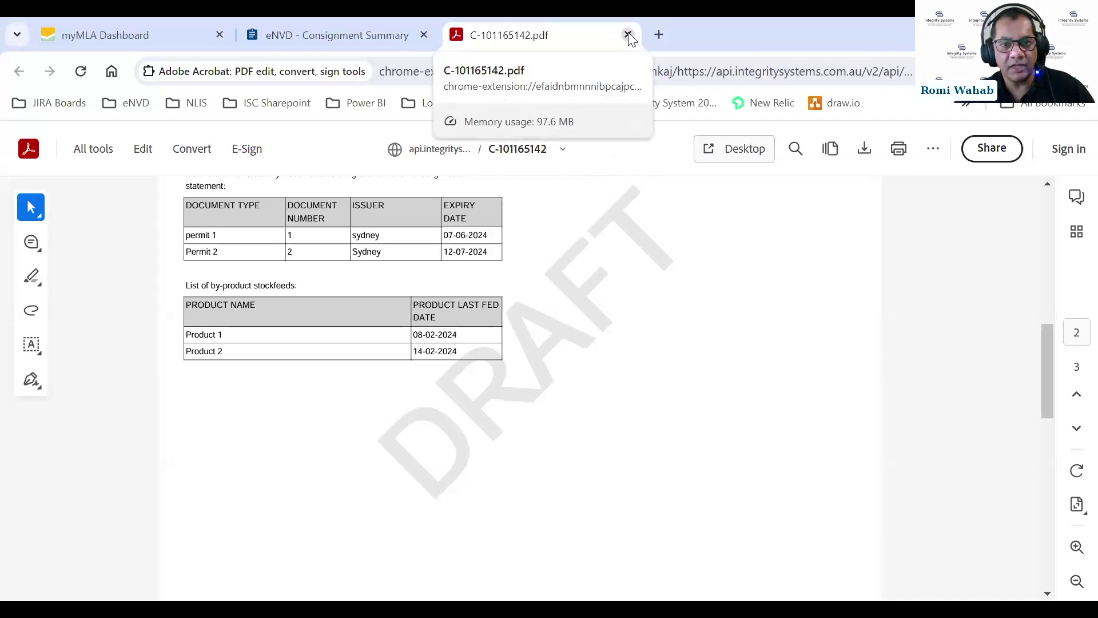
# Close the PDF and start editing the draft consignment's movement details.
pyautogui.hotkey('ctrl', 'w')
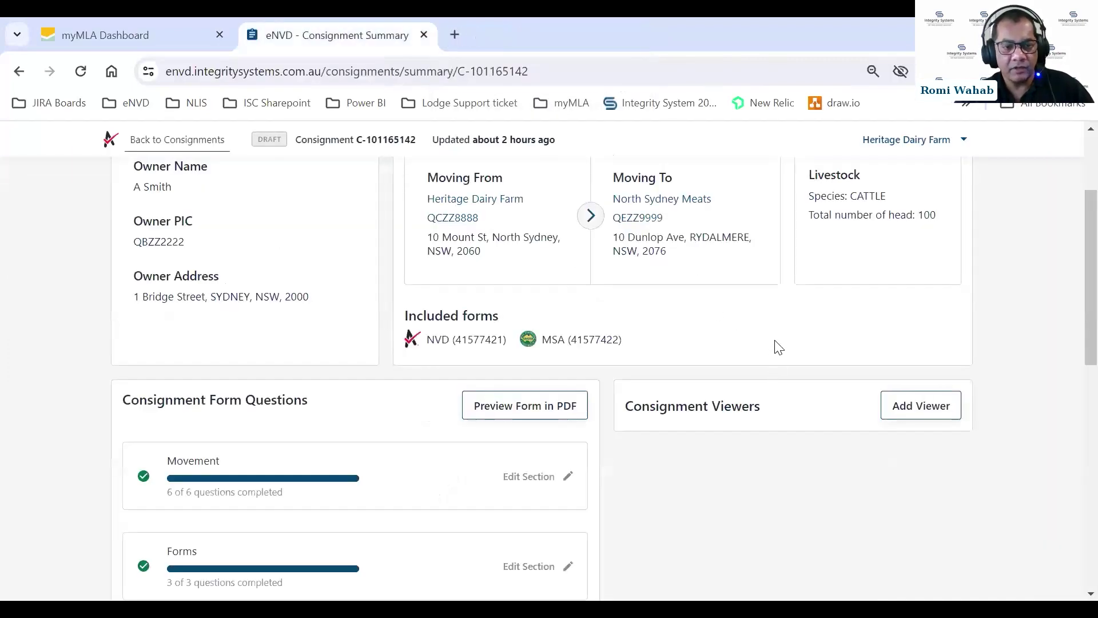
pyautogui.click(527, 485)
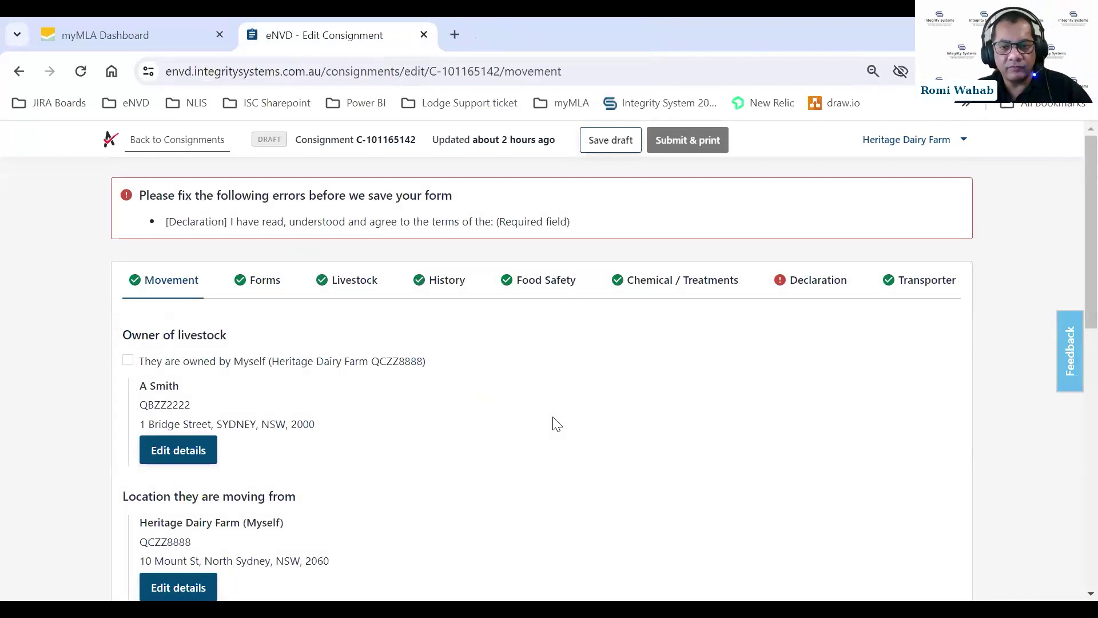
pyautogui.scroll(-3, 594, 389)
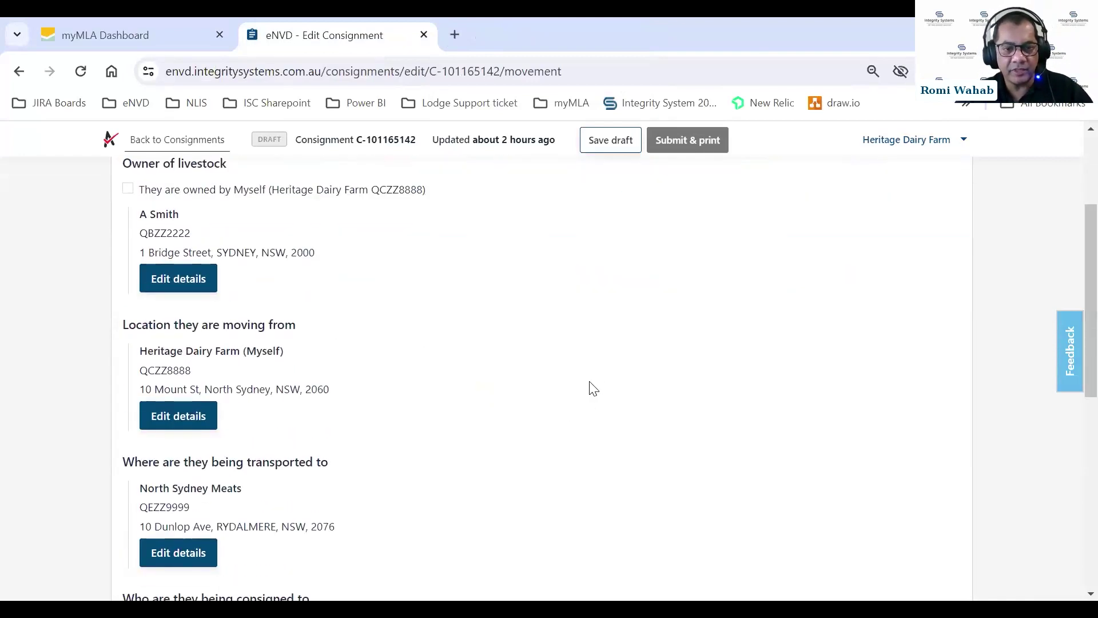
pyautogui.scroll(-5, 593, 388)
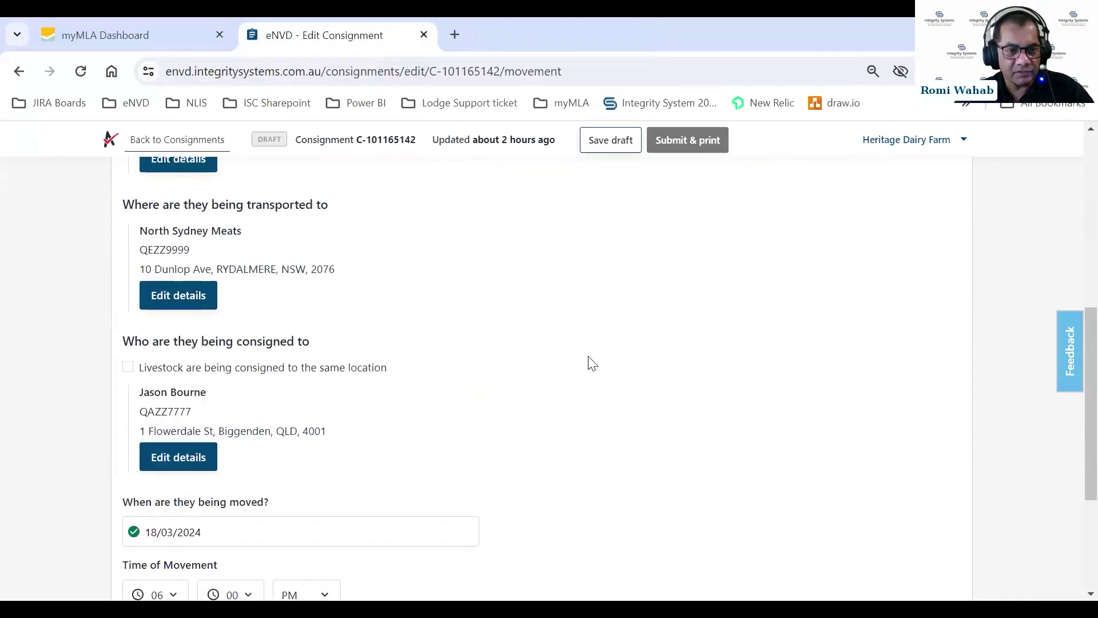
pyautogui.scroll(-4, 524, 319)
pyautogui.scroll(10, 522, 309)
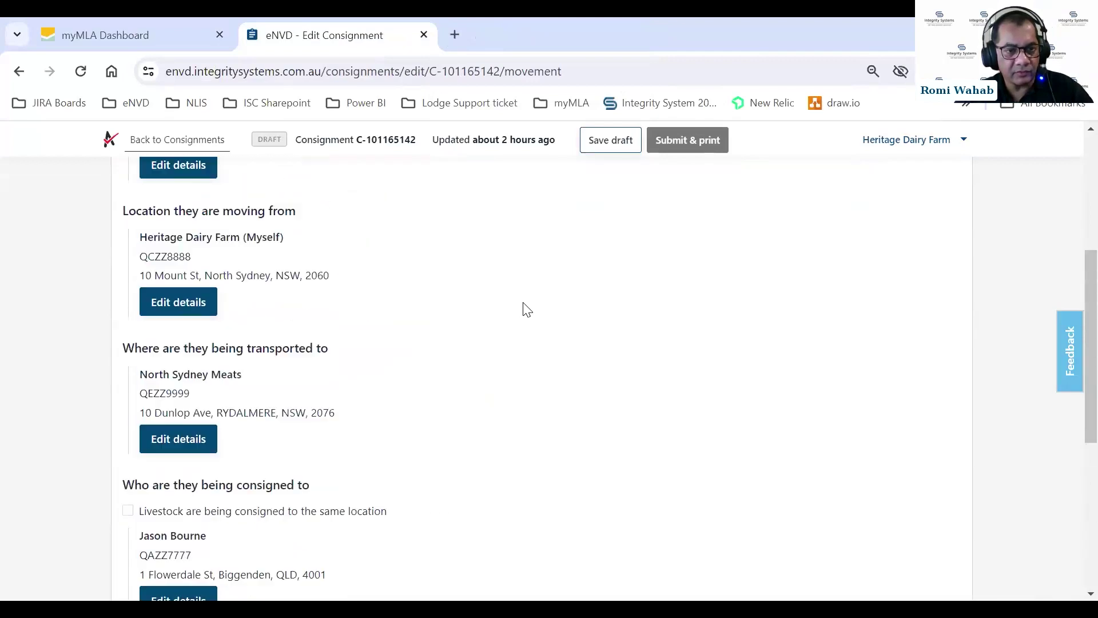
pyautogui.scroll(-2, 357, 320)
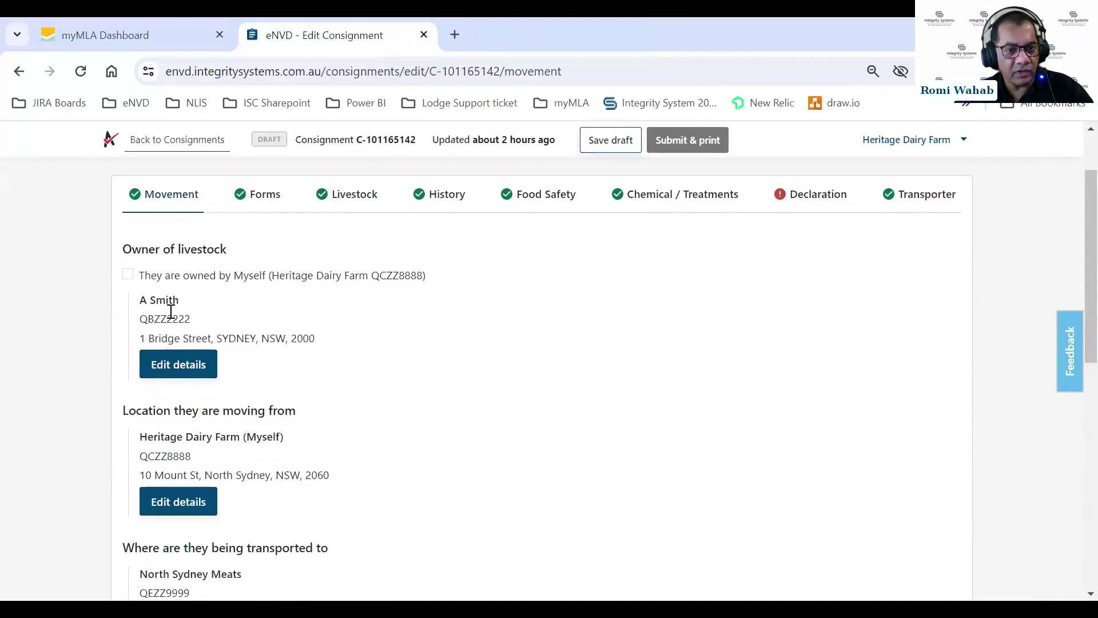
pyautogui.scroll(-3, 338, 409)
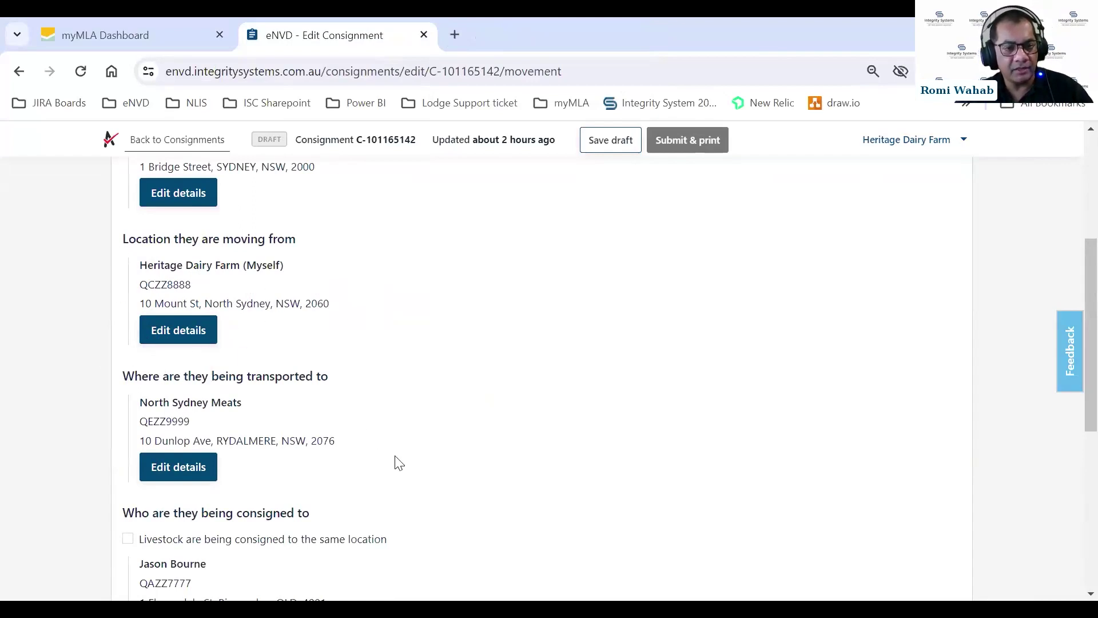
# Go through the remaining movement details and continue to the Forms step.
pyautogui.scroll(-1, 370, 430)
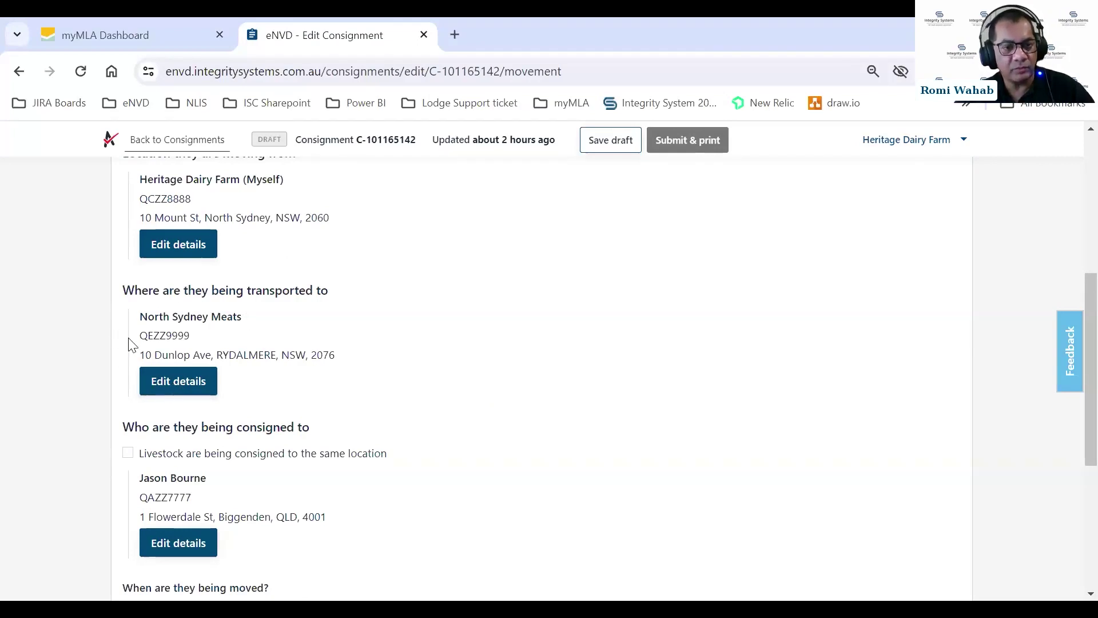
pyautogui.scroll(-1, 360, 408)
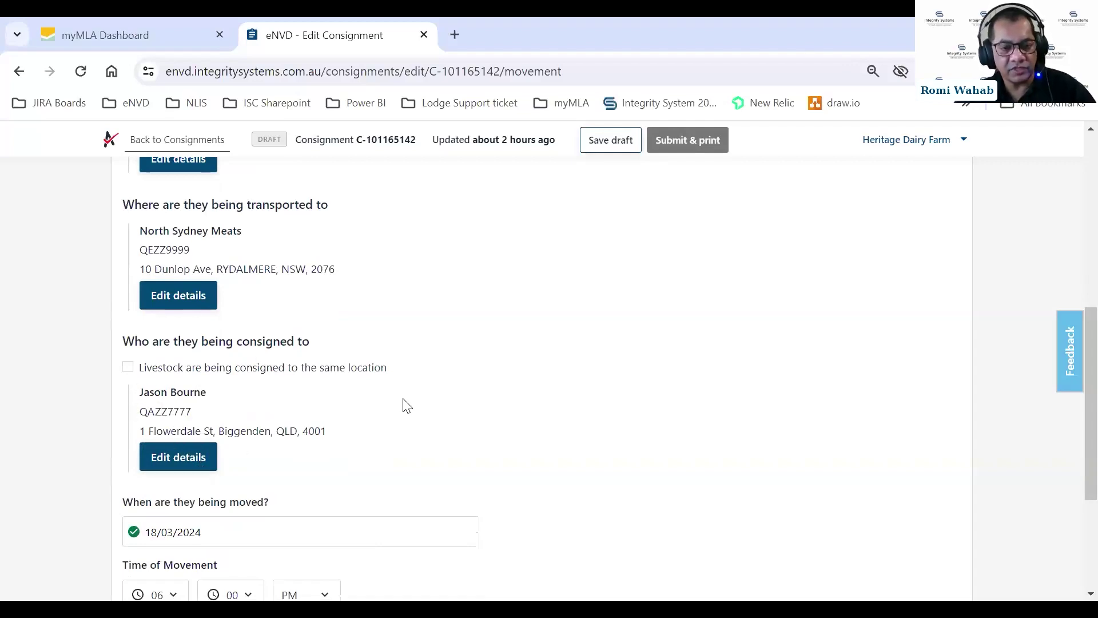
pyautogui.scroll(-1, 409, 402)
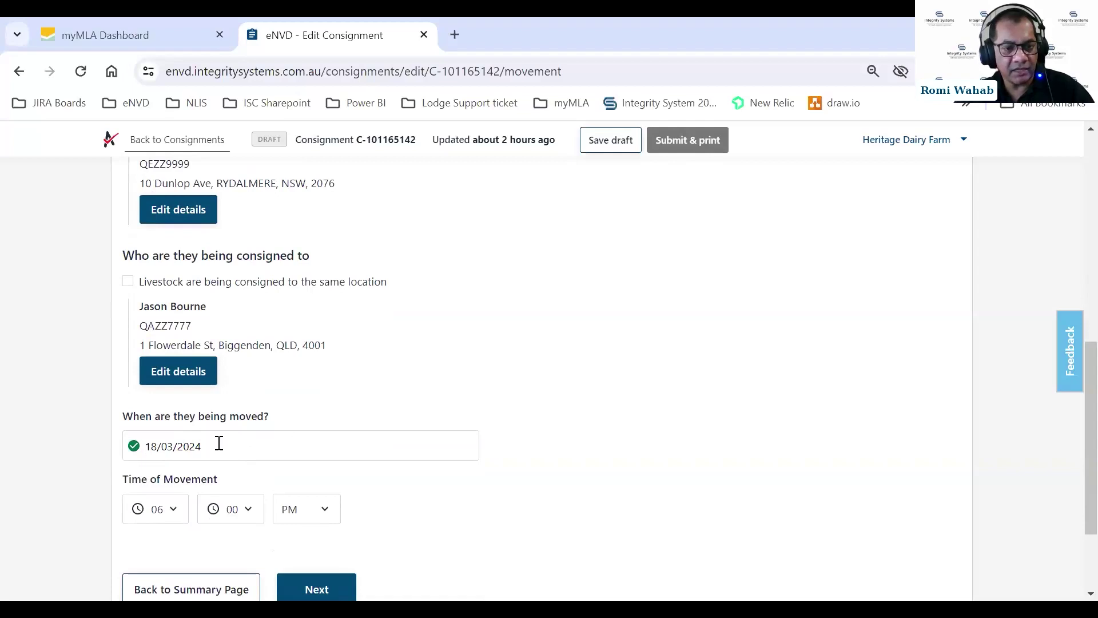
pyautogui.scroll(-2, 334, 433)
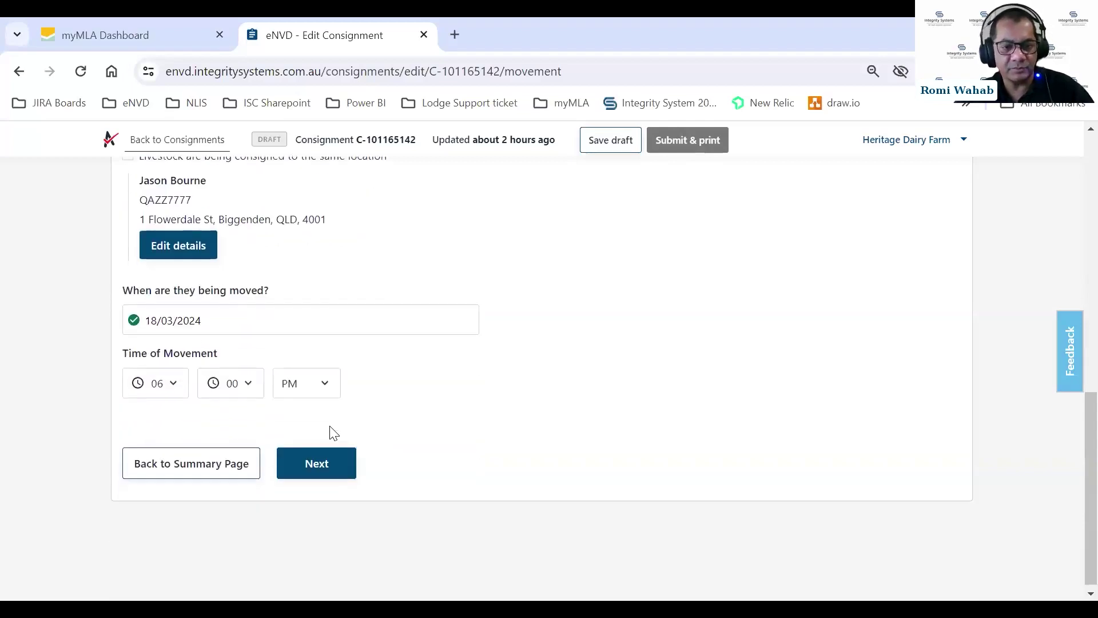
pyautogui.click(323, 463)
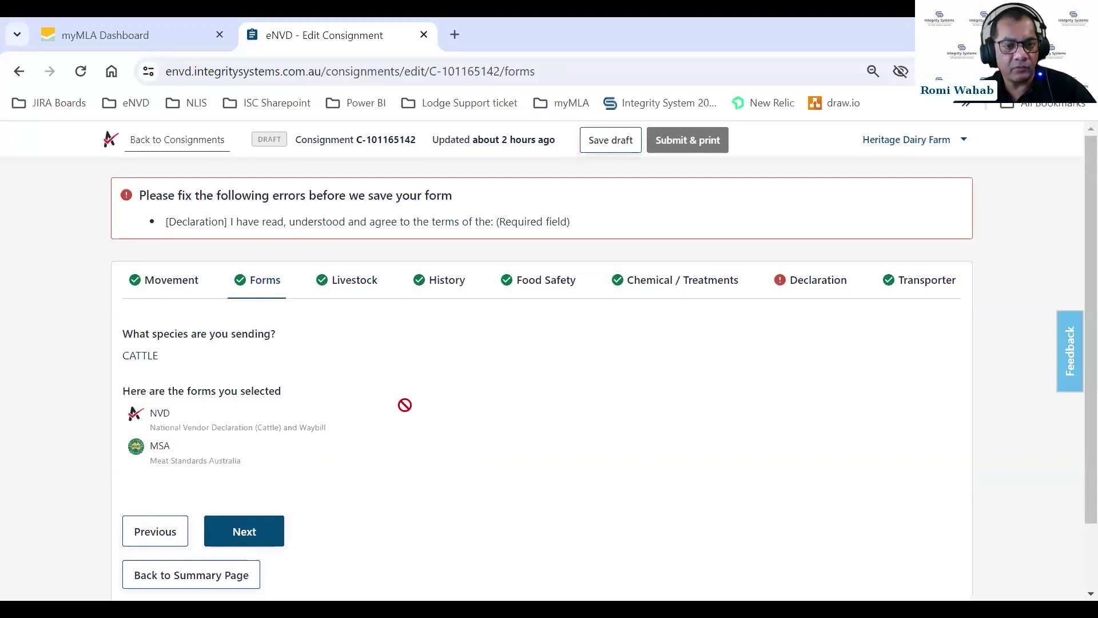
pyautogui.scroll(-2, 405, 405)
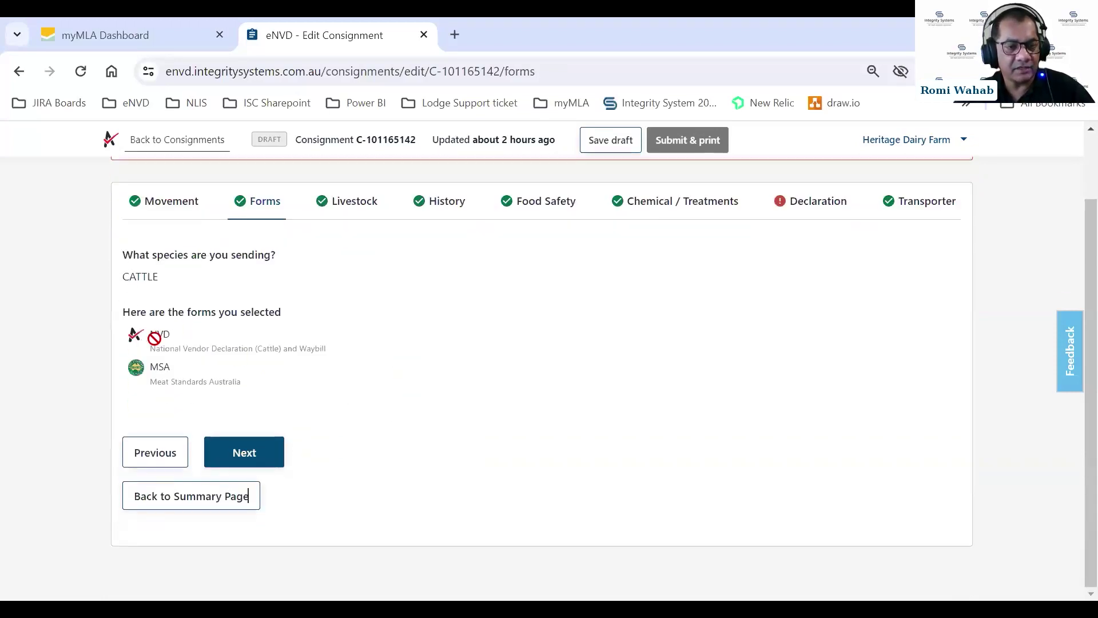
# Move on to the Livestock step and review the existing livestock description.
pyautogui.click(234, 451)
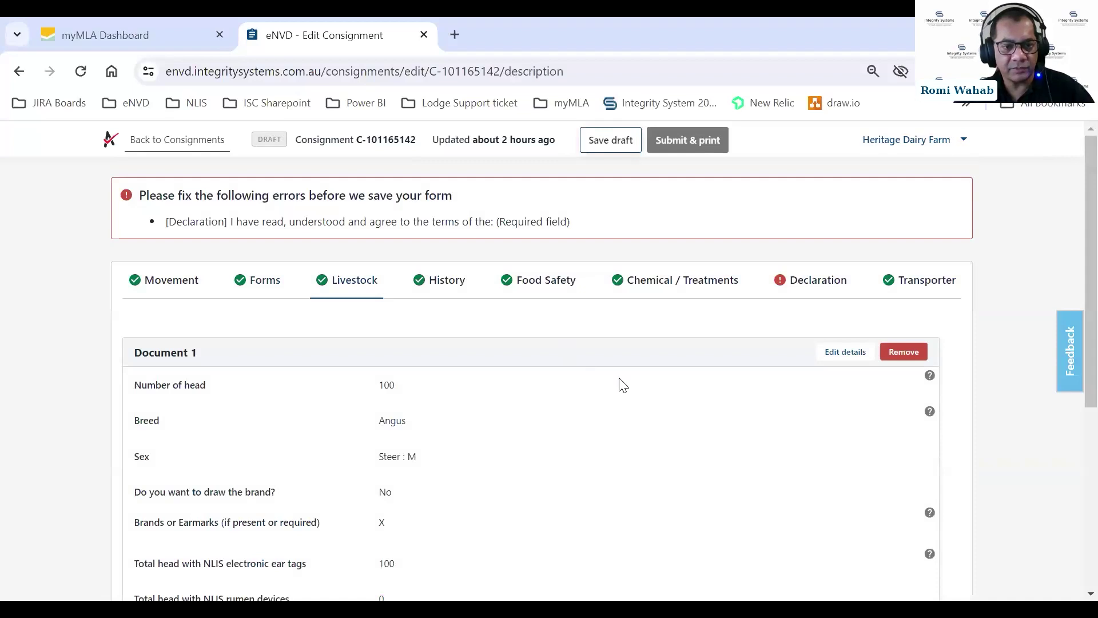
pyautogui.scroll(-1, 623, 385)
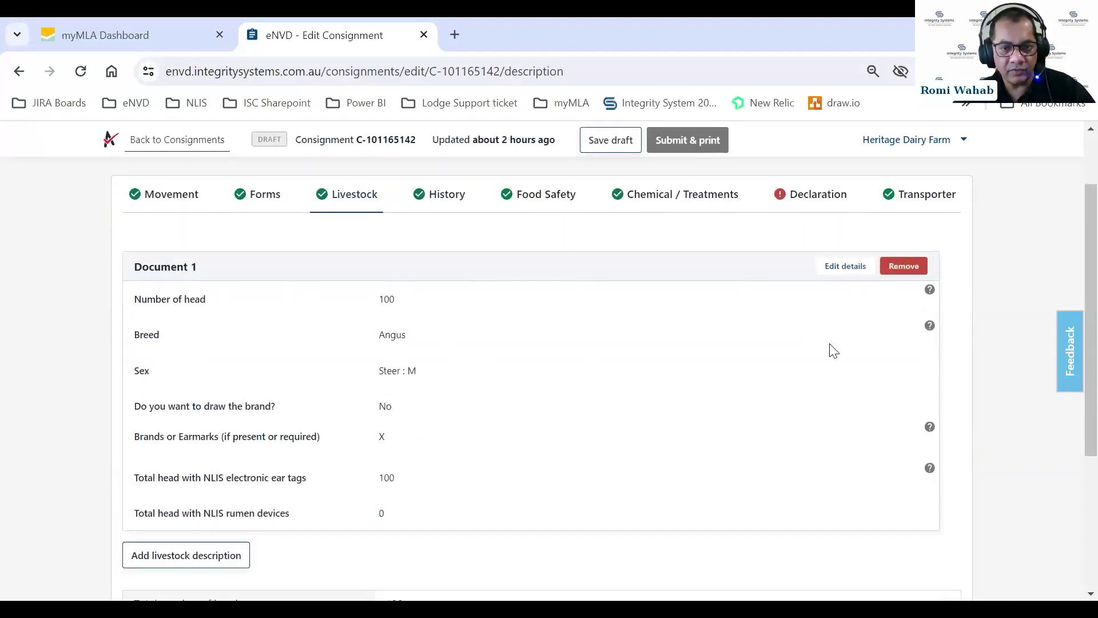
pyautogui.scroll(-3, 598, 302)
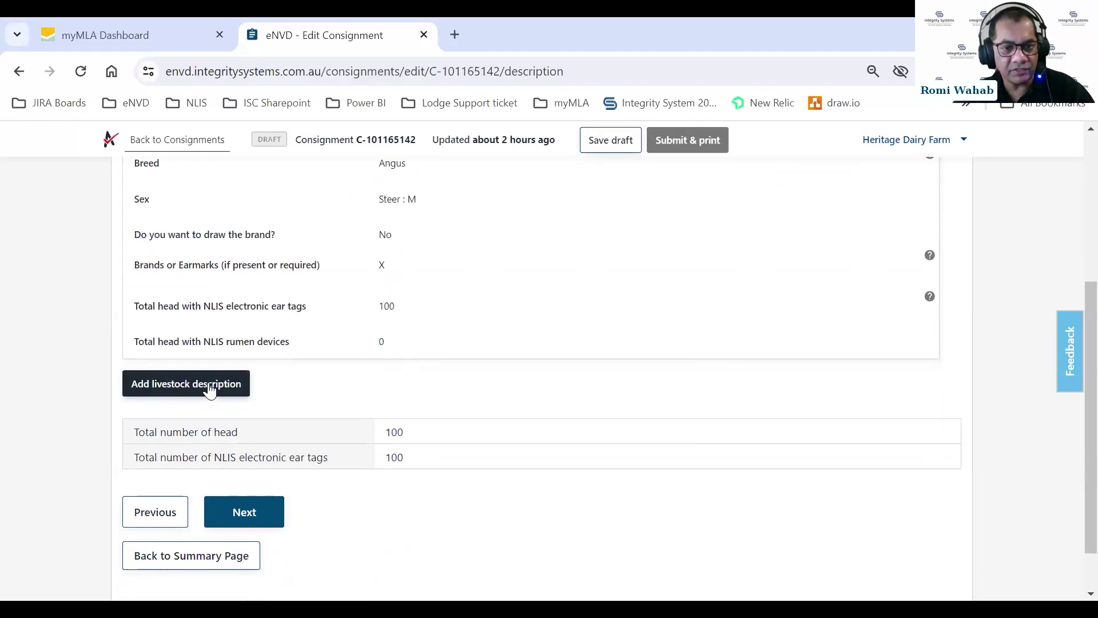
pyautogui.scroll(3, 452, 321)
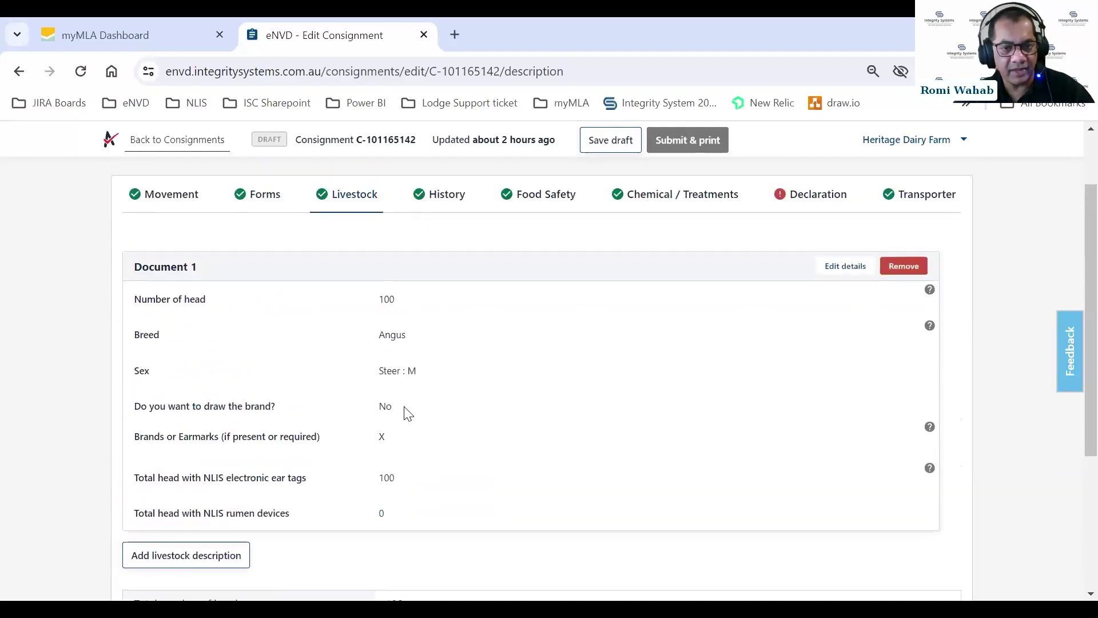
pyautogui.scroll(-3, 393, 411)
# Start a new livestock description: 100 head, breed Santa, sex Steer.
pyautogui.click(215, 383)
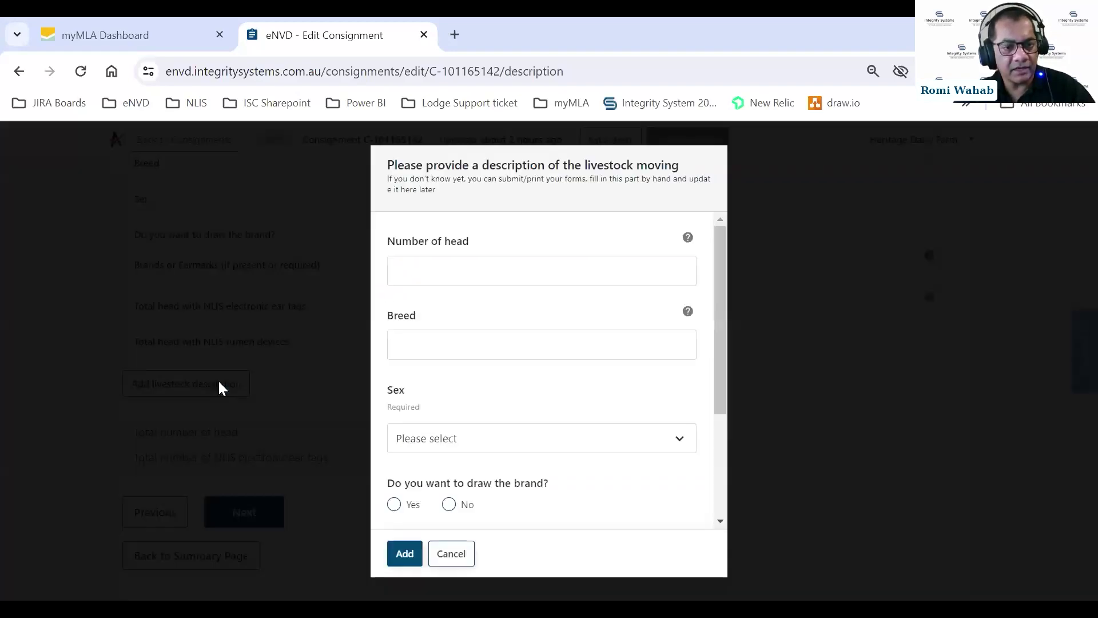
pyautogui.click(628, 284)
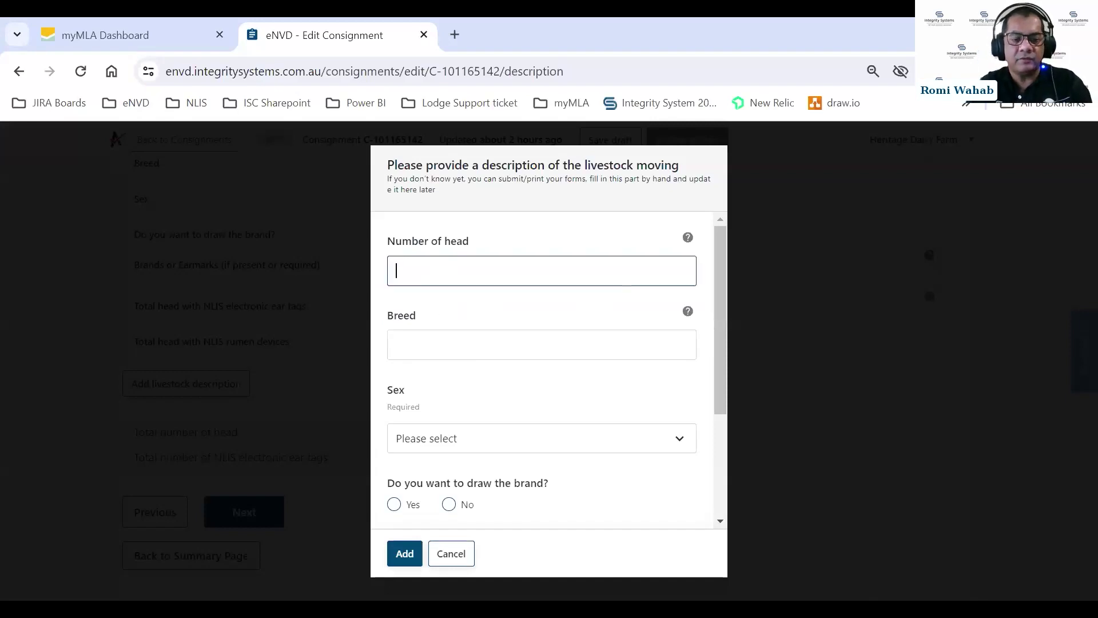
pyautogui.write('100')
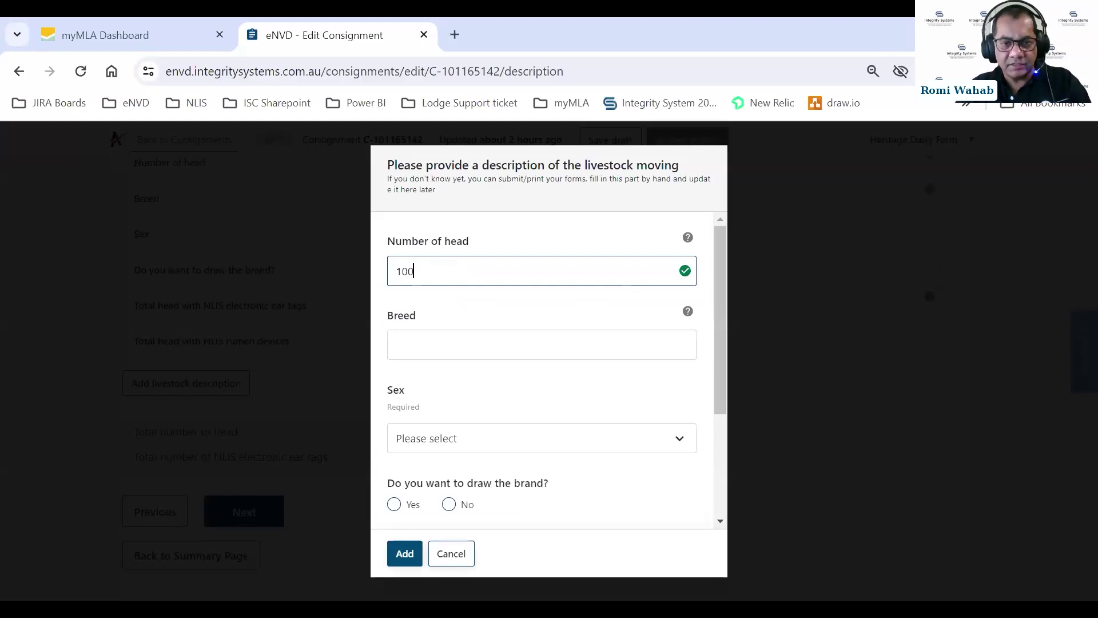
pyautogui.click(446, 337)
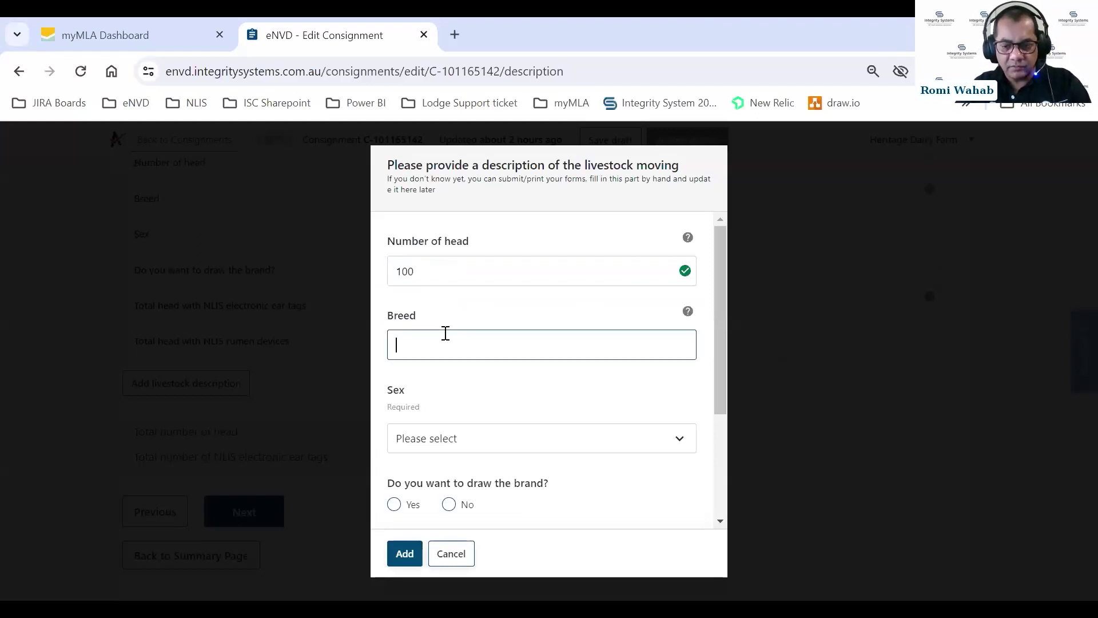
pyautogui.write('Santa')
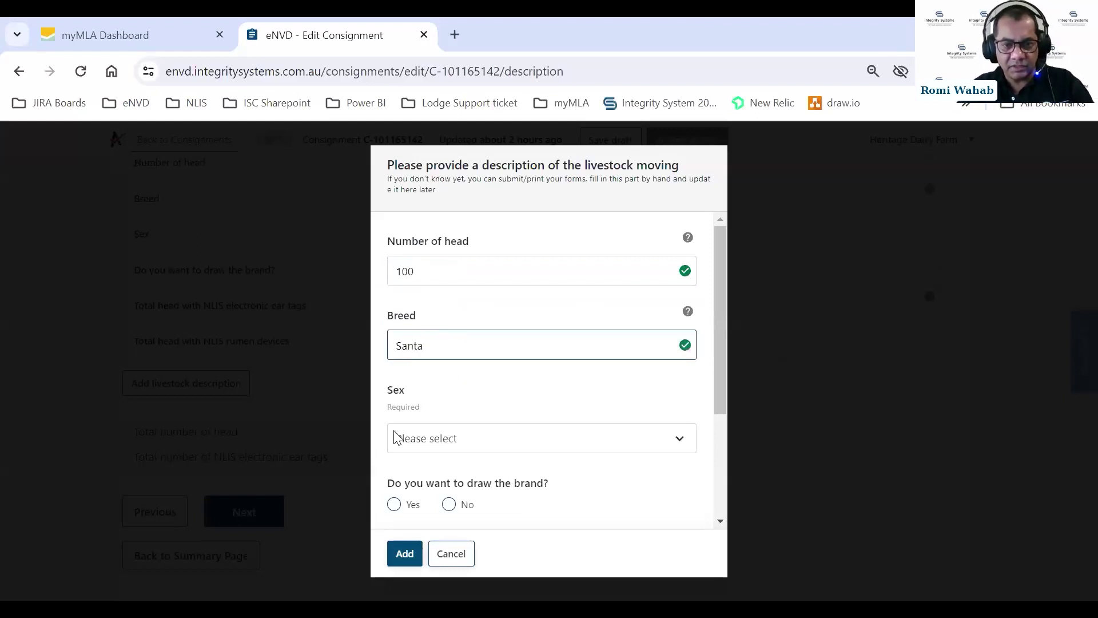
pyautogui.click(428, 442)
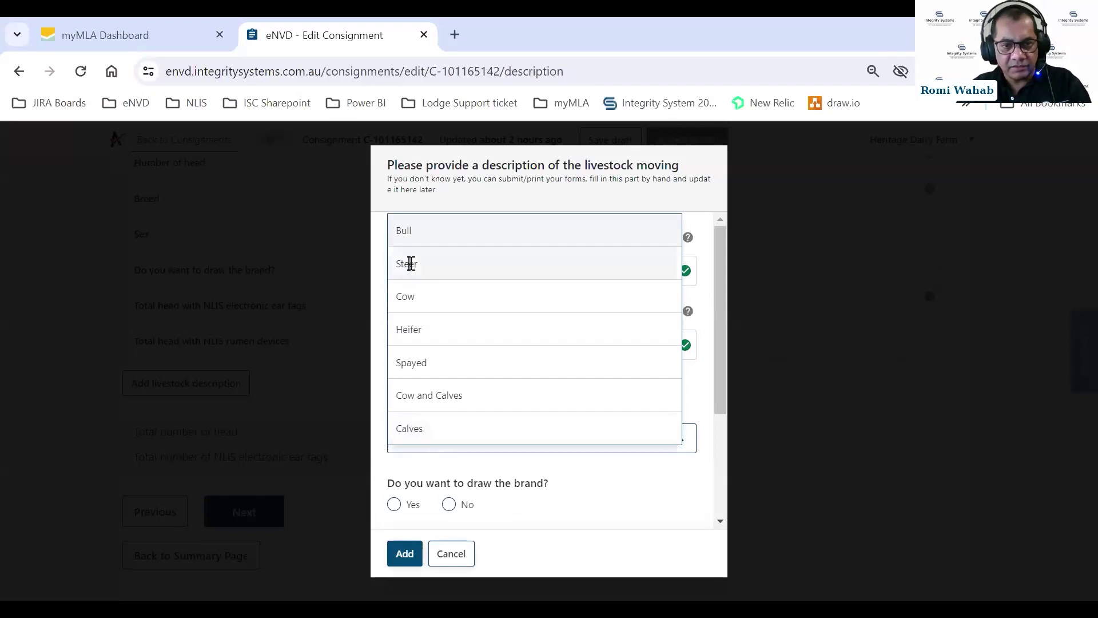
pyautogui.click(406, 263)
# Set brand drawing No, brand O, 100 NLIS ear tags, 0 rumen devices, and add it.
pyautogui.scroll(-1, 515, 461)
pyautogui.click(449, 418)
pyautogui.click(463, 483)
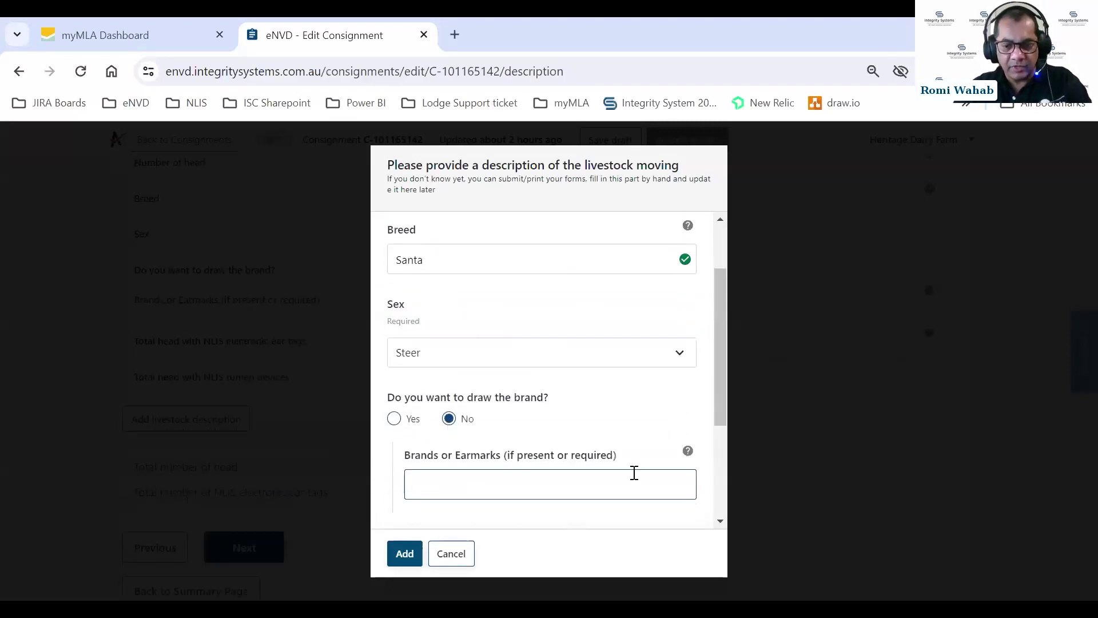
pyautogui.write('O')
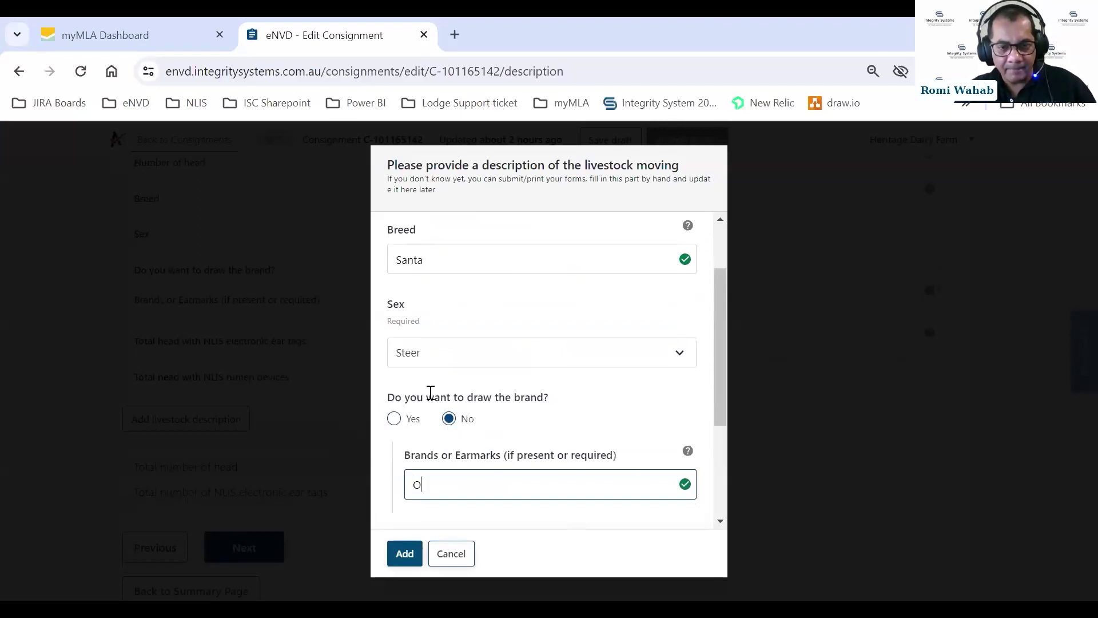
pyautogui.scroll(-3, 446, 394)
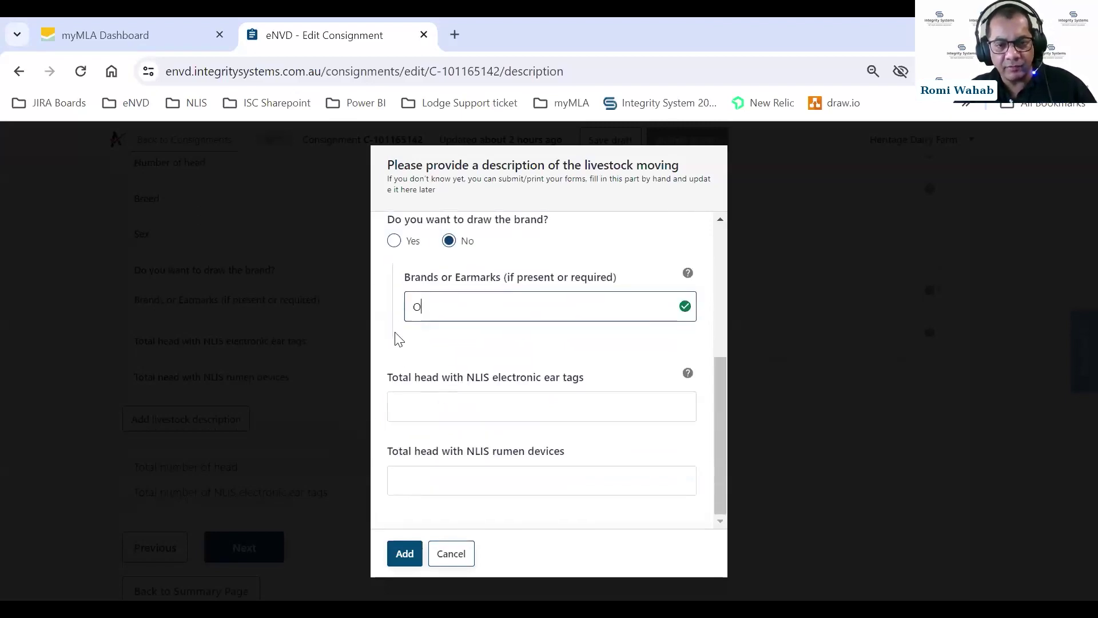
pyautogui.click(436, 397)
pyautogui.write('100')
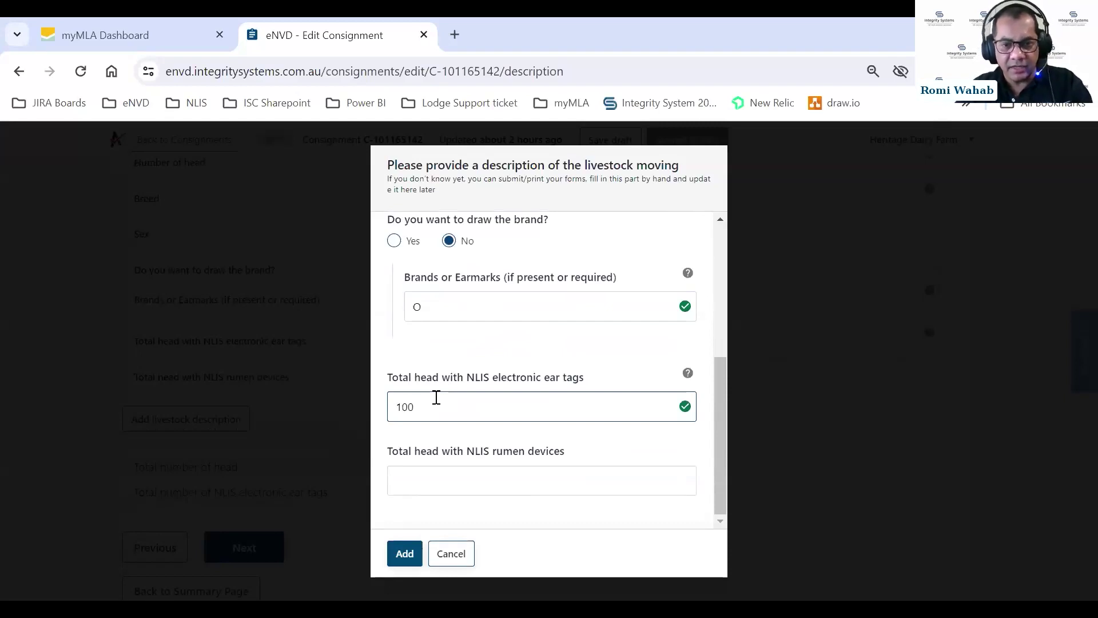
pyautogui.click(451, 477)
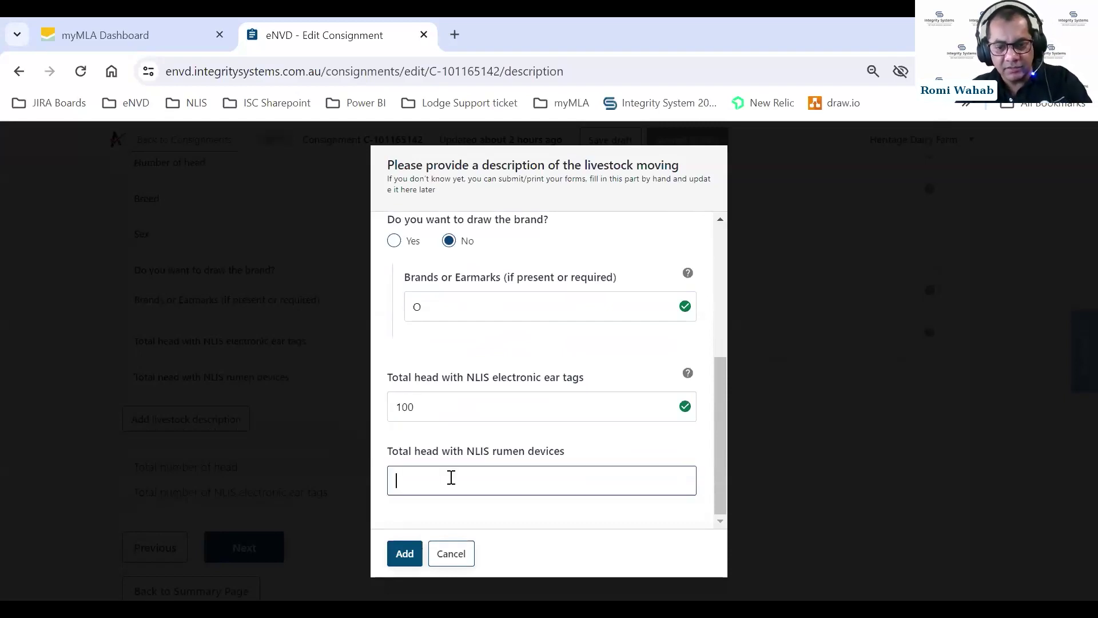
pyautogui.write('0')
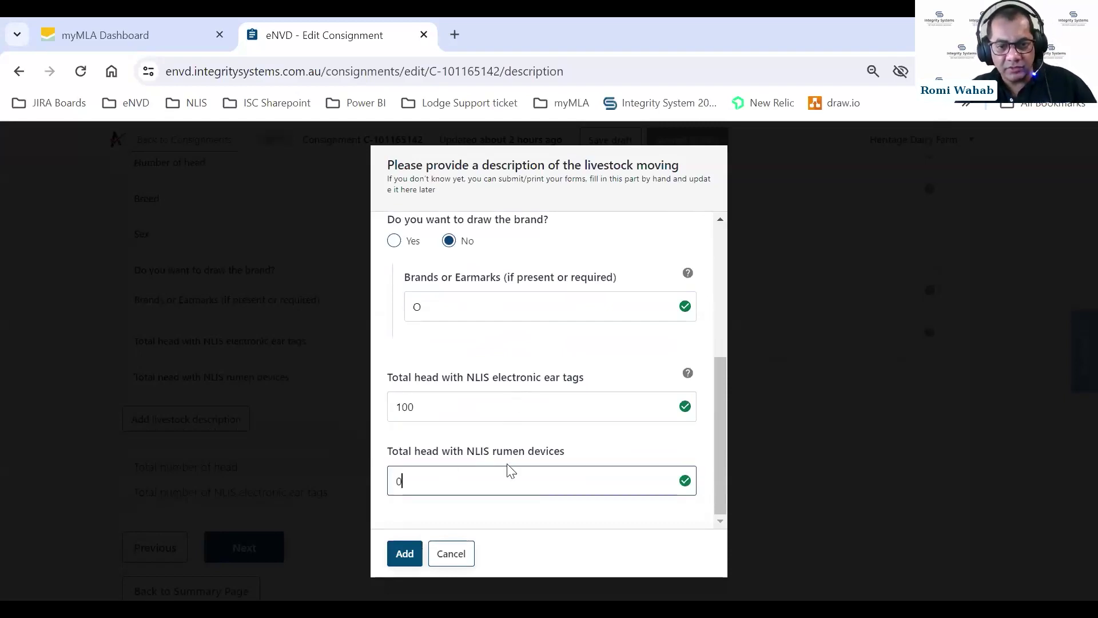
pyautogui.click(402, 549)
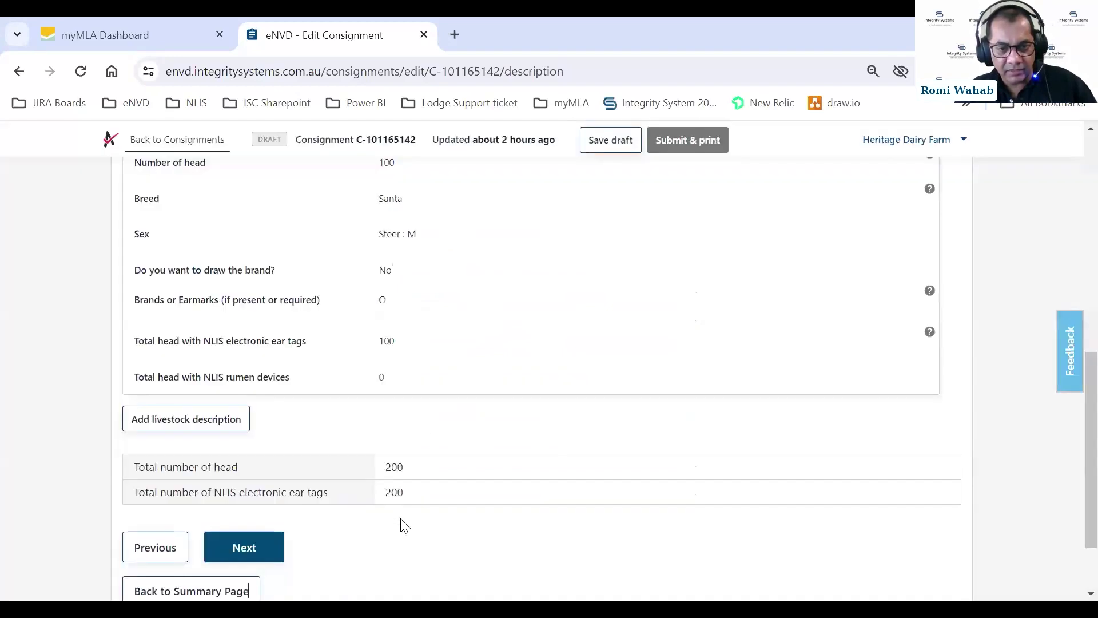
# Check the 200-head totals and continue to the History step.
pyautogui.scroll(-2, 448, 319)
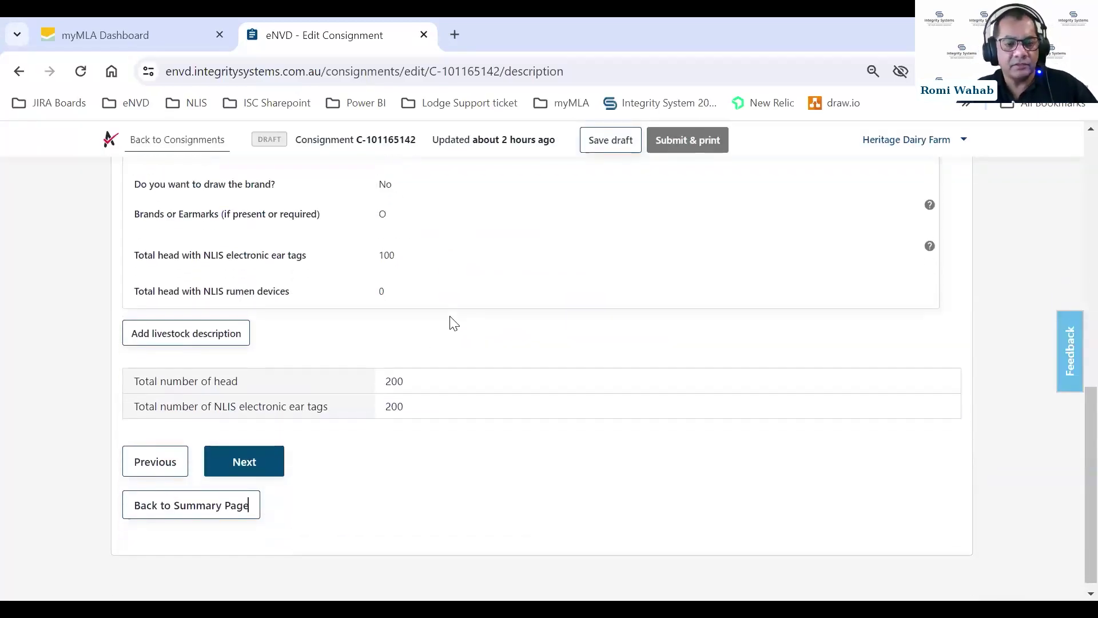
pyautogui.scroll(4, 467, 314)
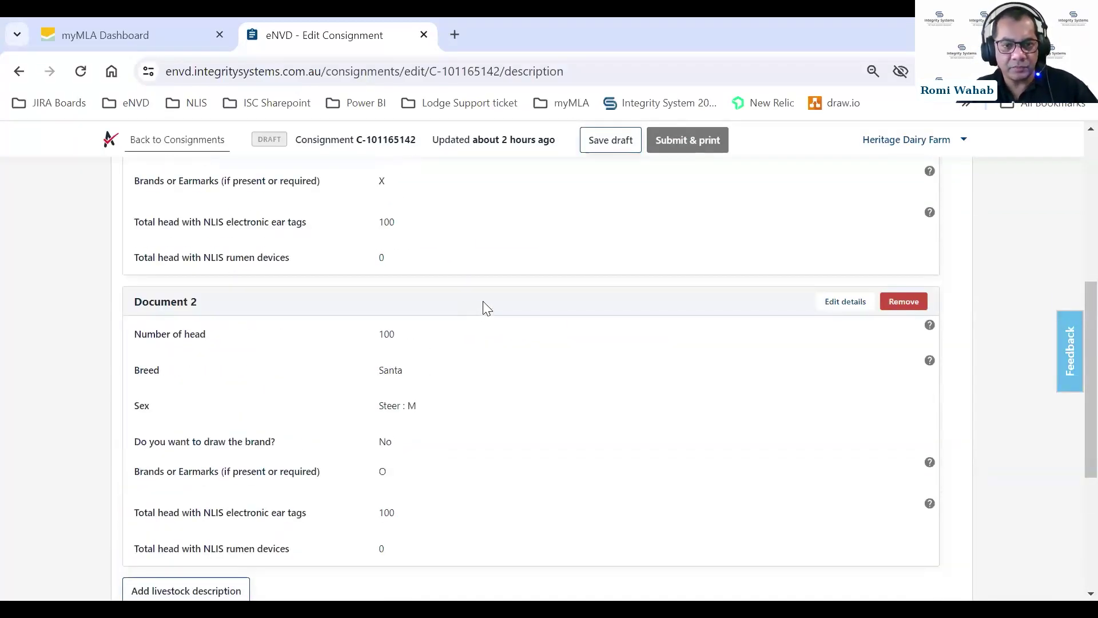
pyautogui.scroll(-3, 483, 309)
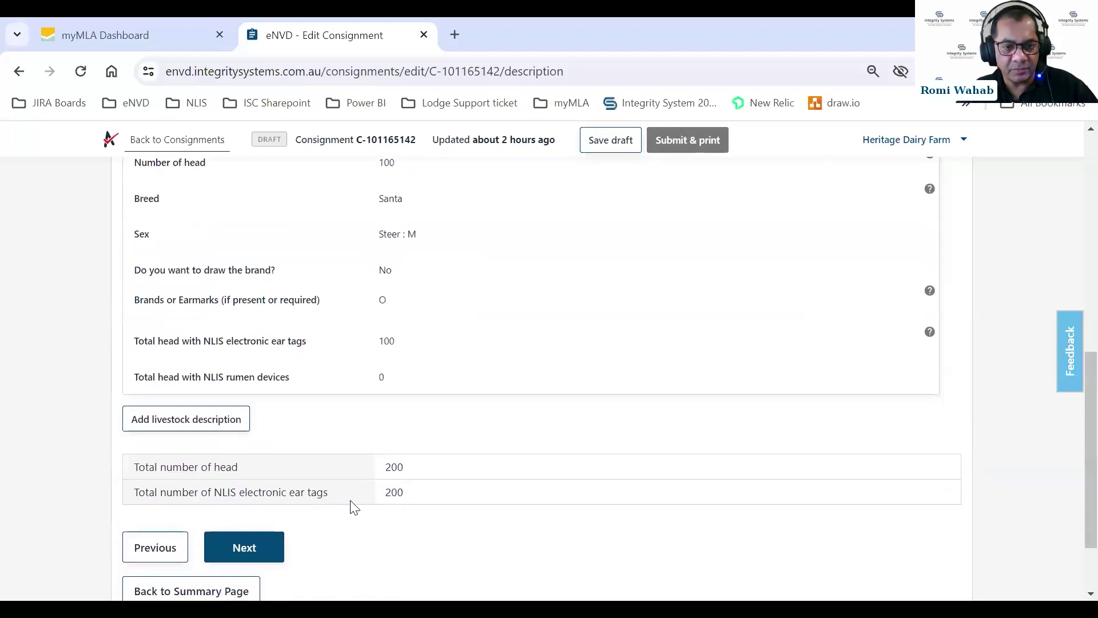
pyautogui.click(265, 541)
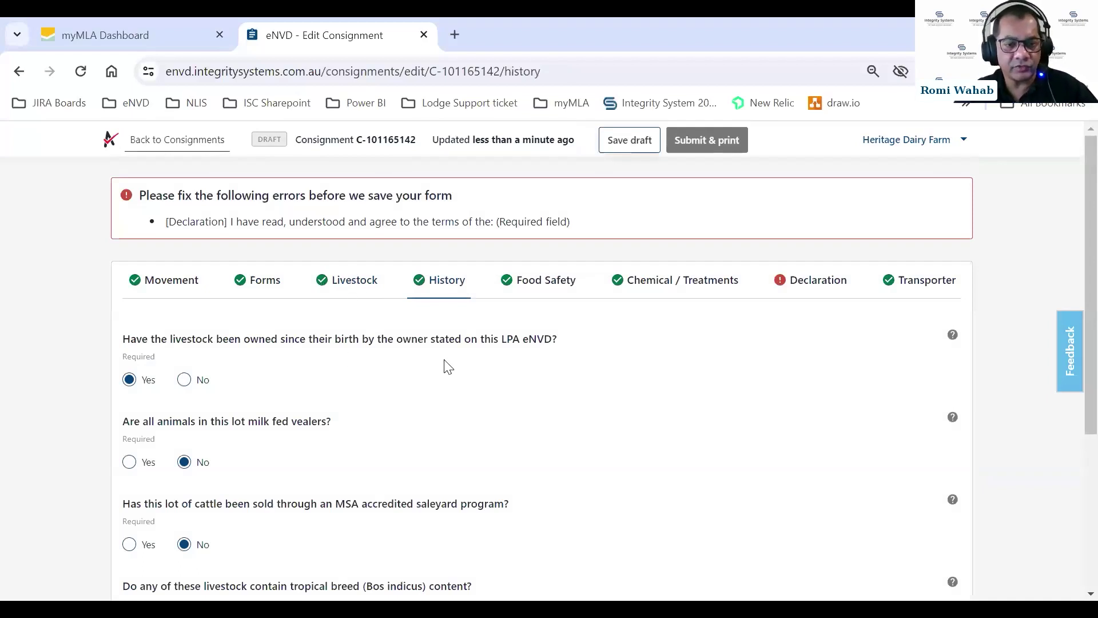
# Review the History answers, read the MSA saleyard question's help, then proceed to Food Safety.
pyautogui.scroll(-3, 454, 364)
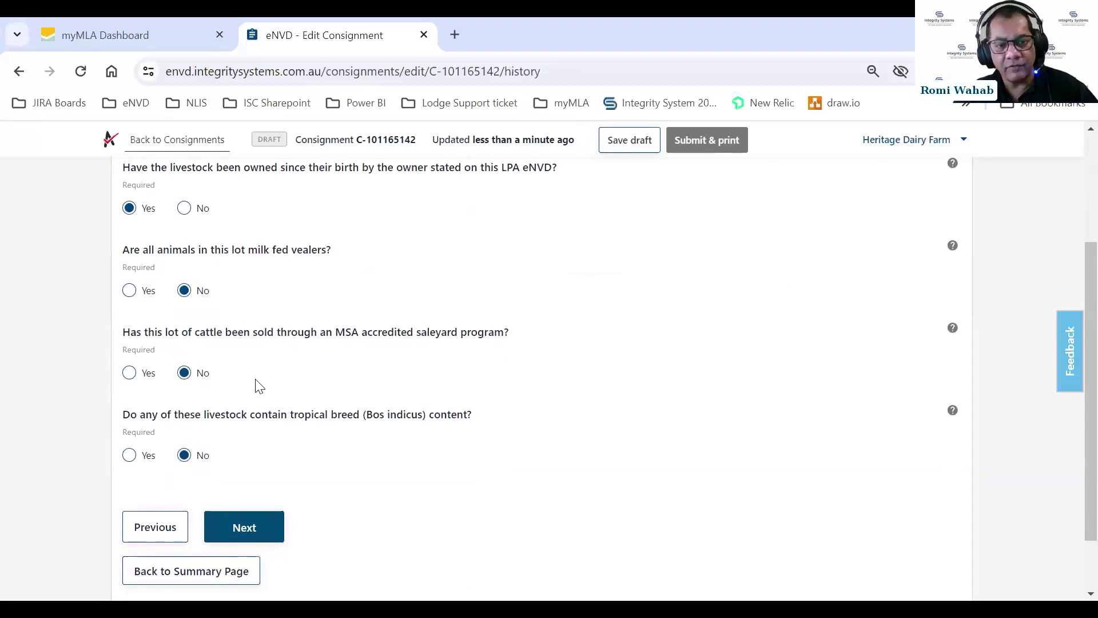
pyautogui.click(953, 329)
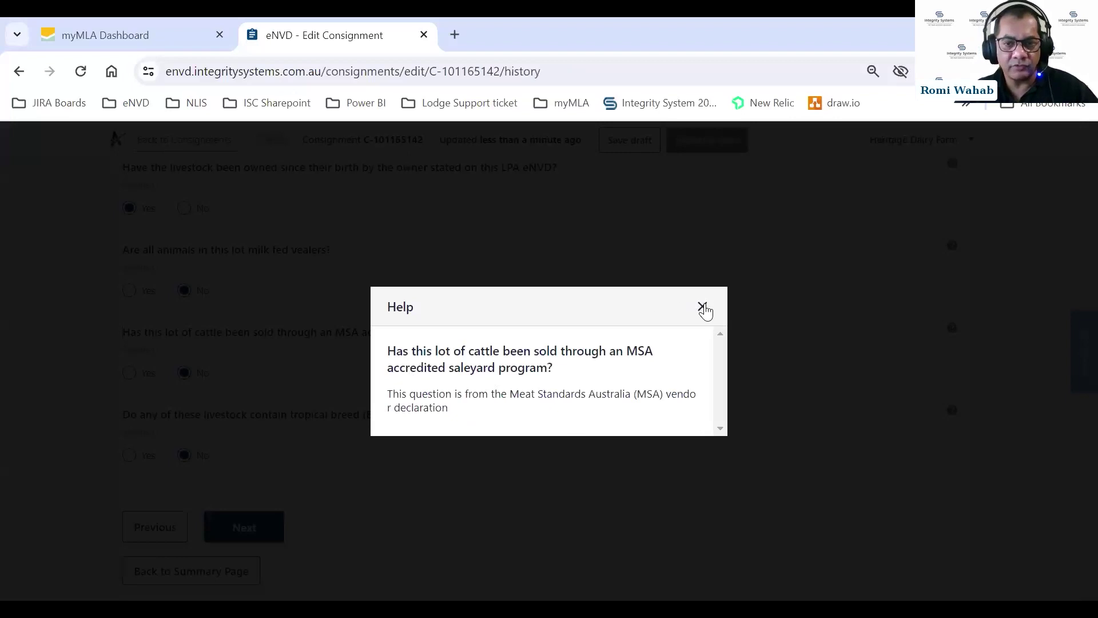
pyautogui.click(701, 308)
pyautogui.scroll(-2, 664, 336)
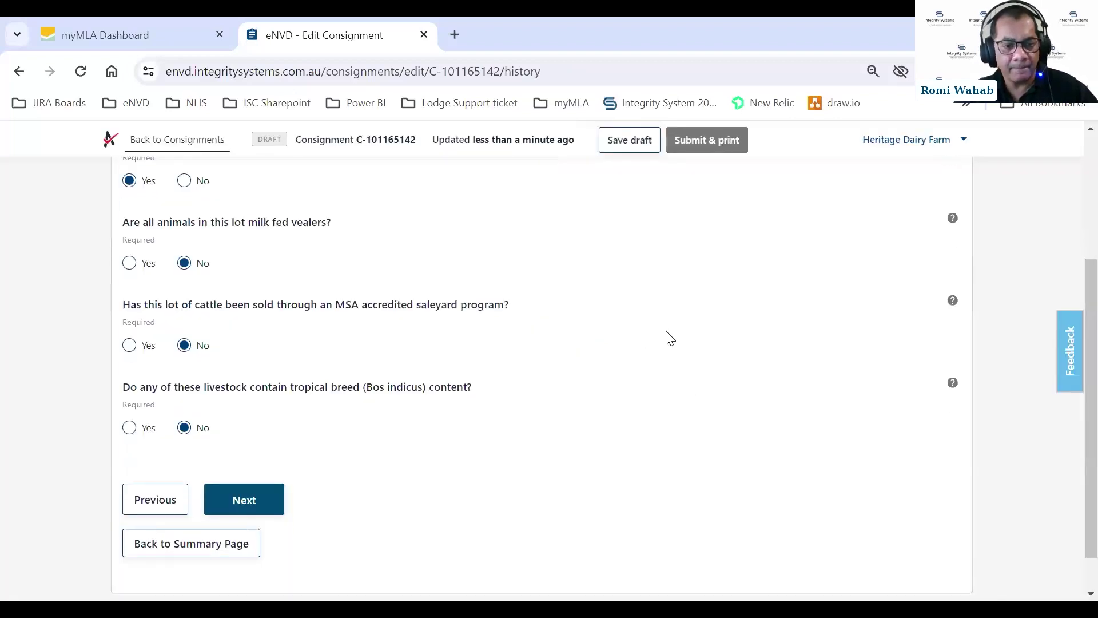
pyautogui.click(264, 453)
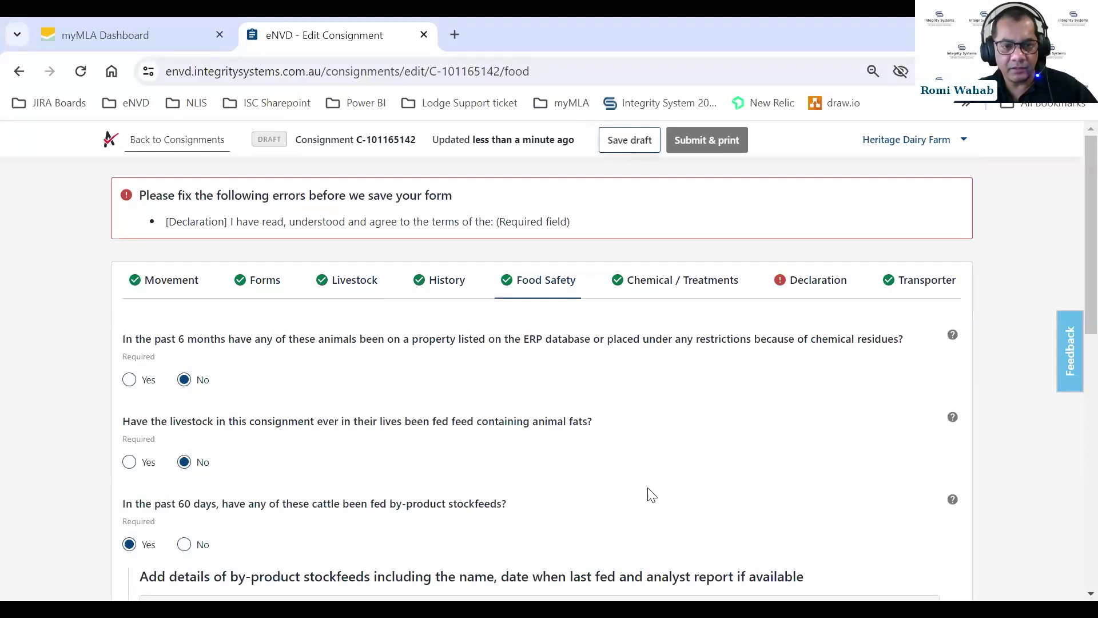
# Open the edit dialog for stockfeed Document 1, Product 1, last fed 08/02/2024.
pyautogui.scroll(-3, 651, 495)
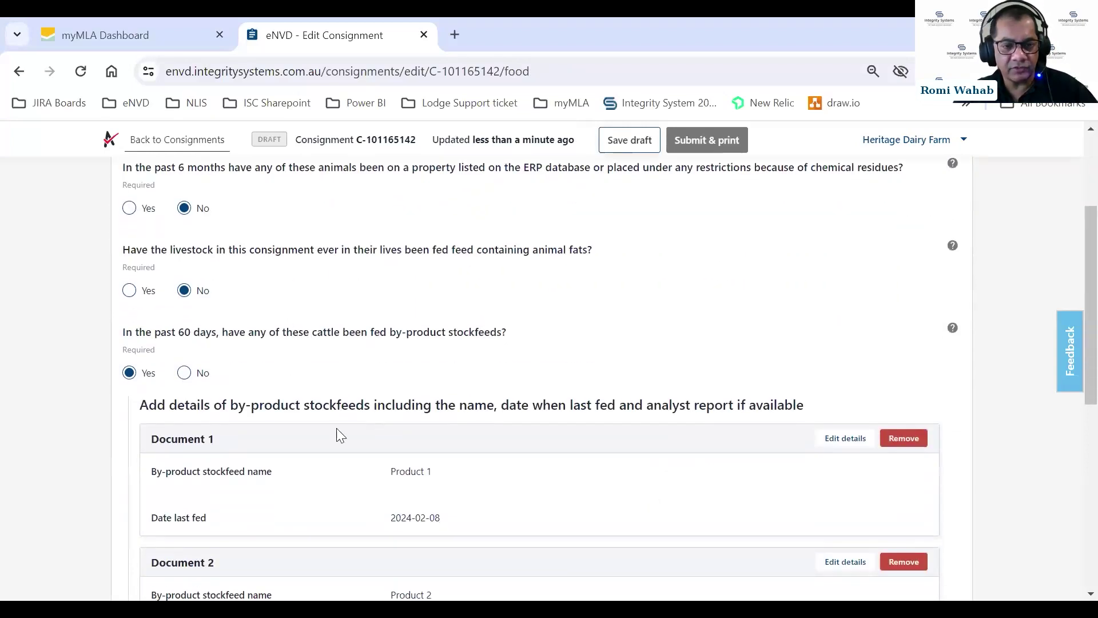
pyautogui.scroll(-2, 441, 445)
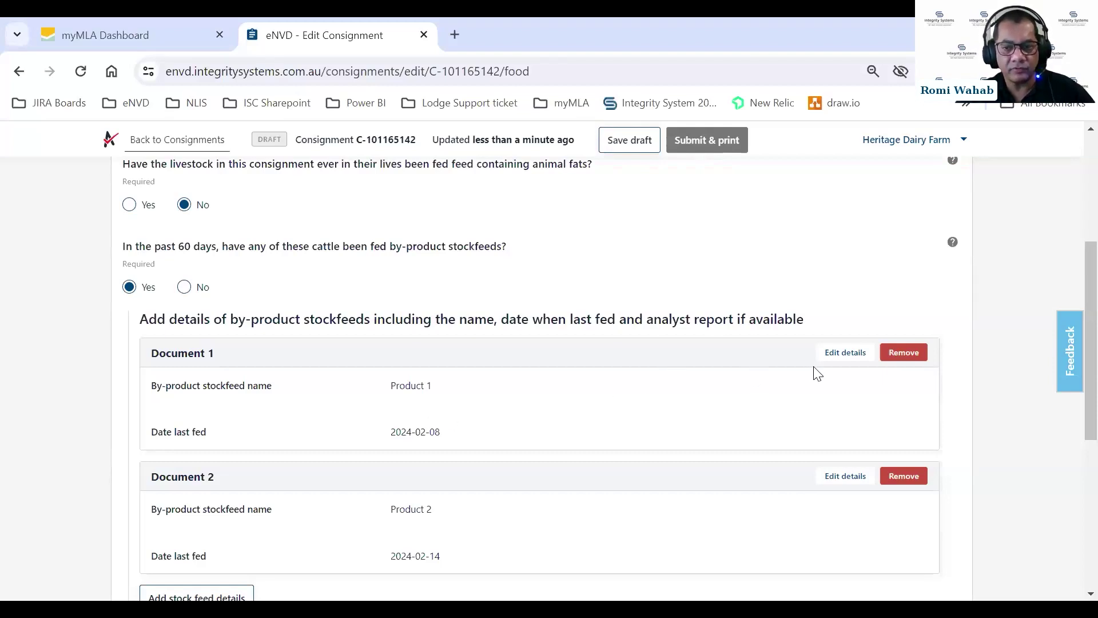
pyautogui.click(841, 353)
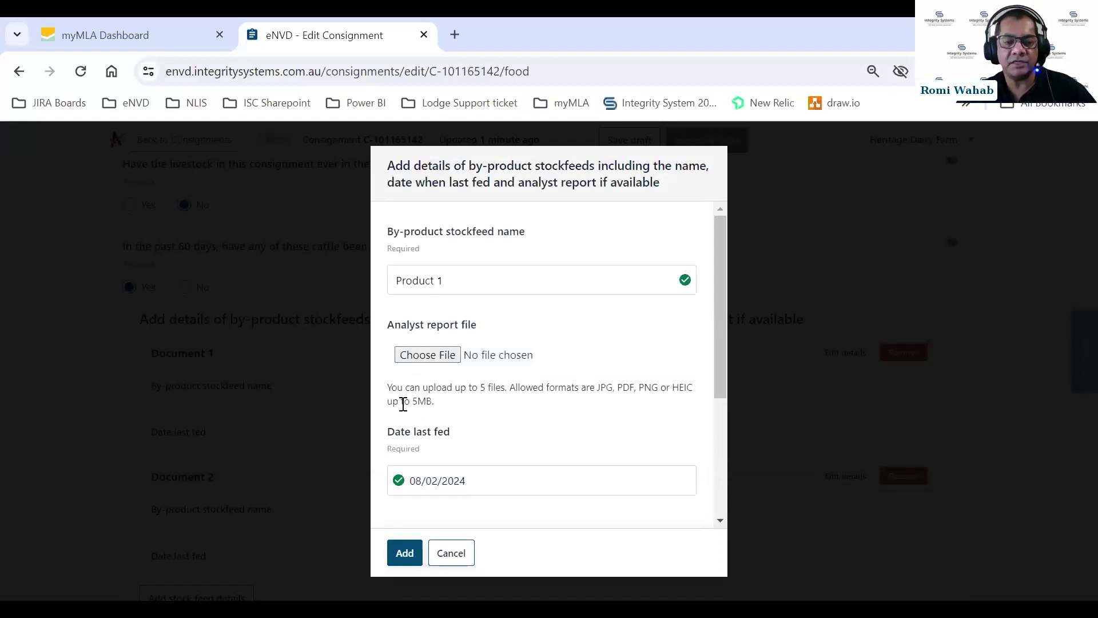
# Attach the commodity vendor declaration PDF as Product 1's analyst report, keeping last fed 08/02/2024, and save.
pyautogui.click(429, 357)
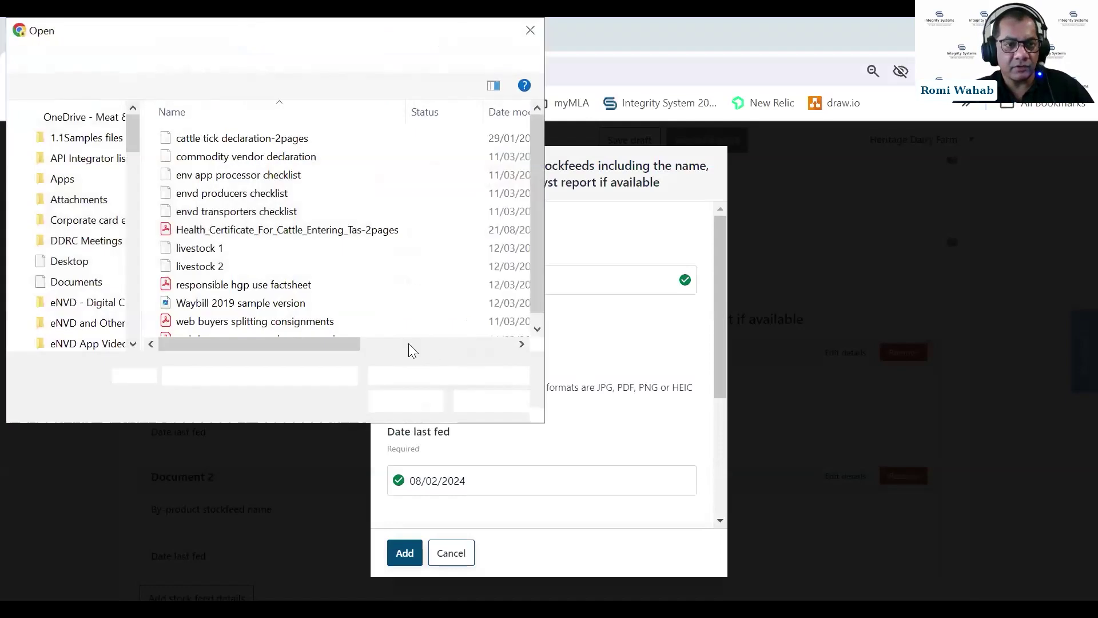
pyautogui.click(295, 158)
pyautogui.click(404, 404)
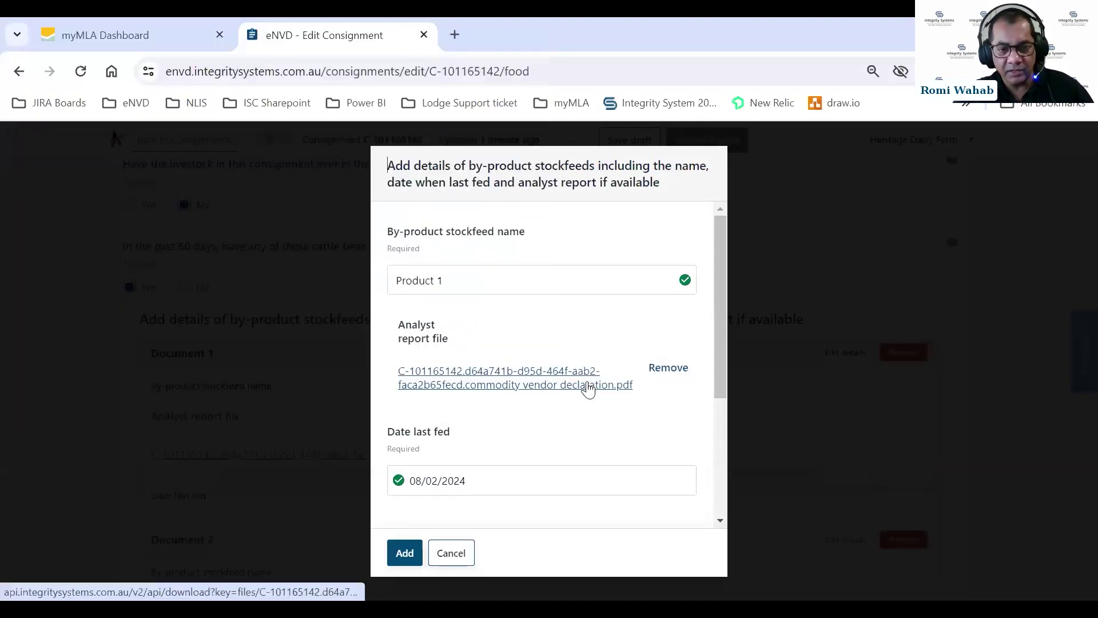
pyautogui.click(442, 480)
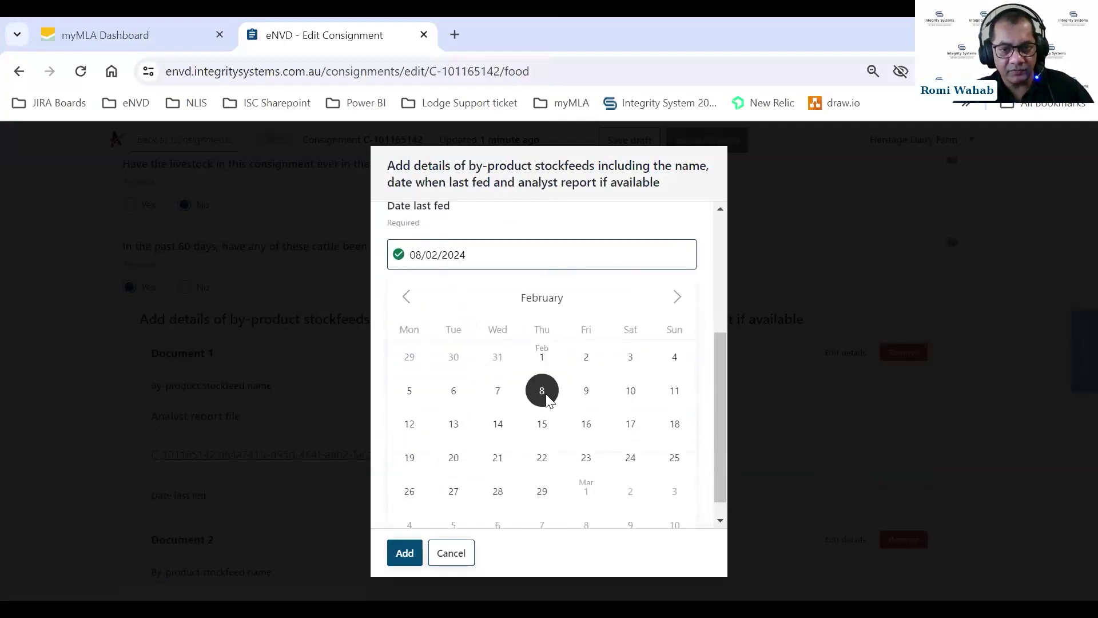
pyautogui.click(543, 392)
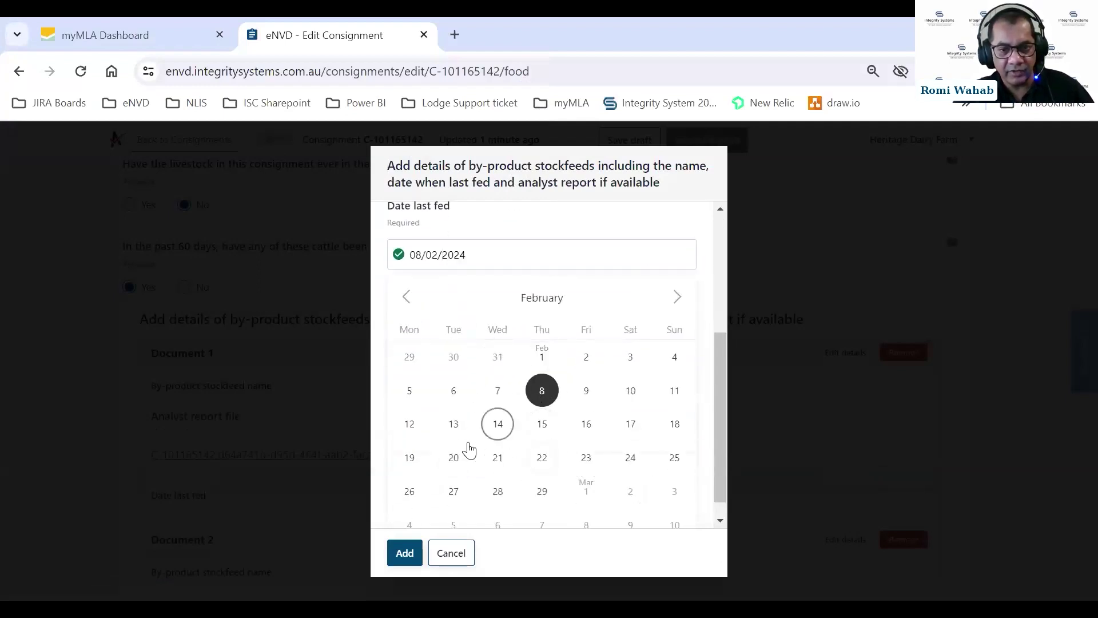
pyautogui.press('Return')
pyautogui.scroll(-4, 463, 435)
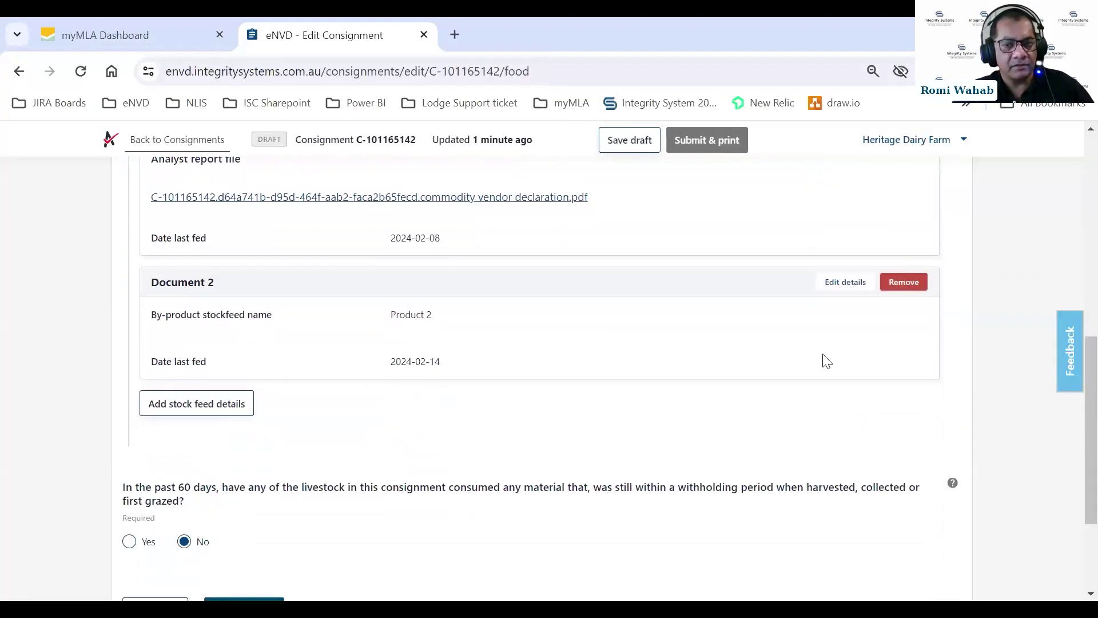
# Edit Product 2's stockfeed, attach the envd producers checklist PDF as its analyst report, and add it.
pyautogui.click(840, 283)
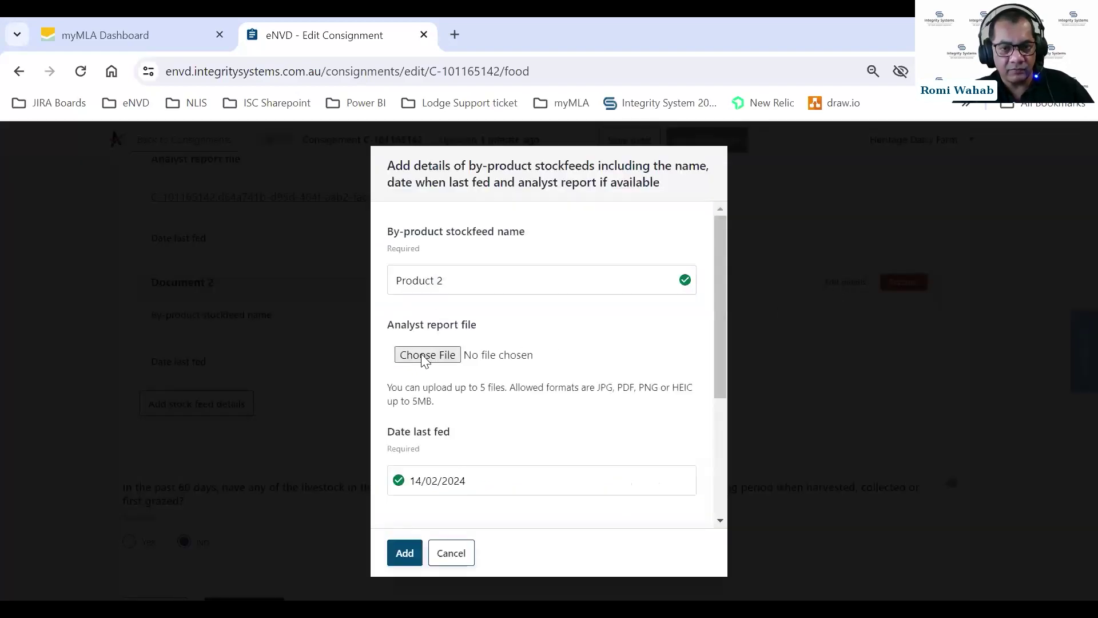
pyautogui.click(425, 355)
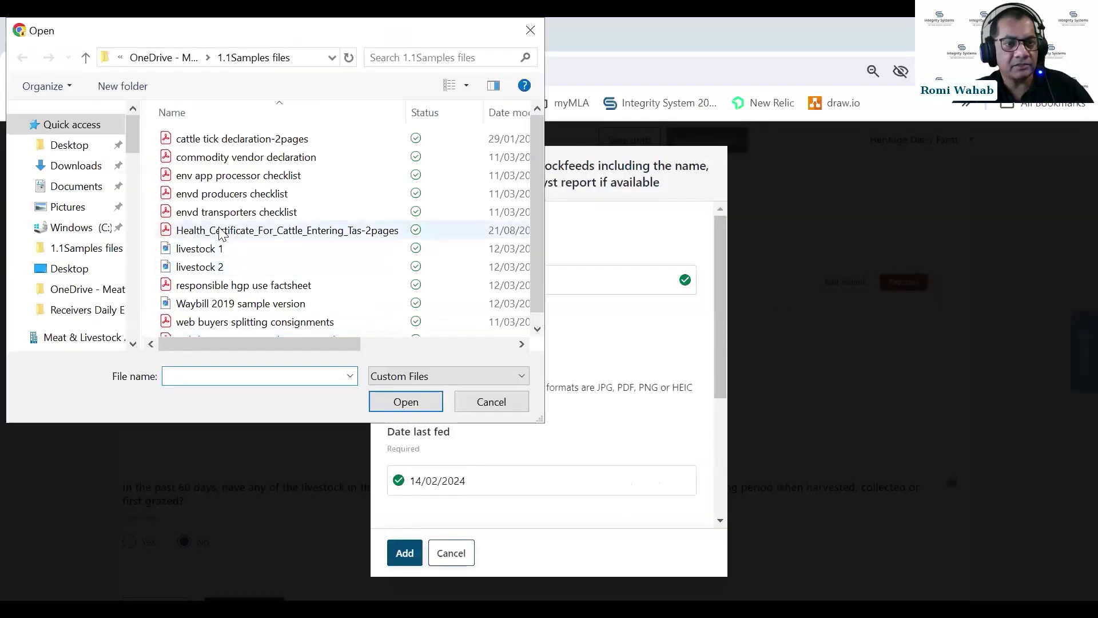
pyautogui.click(247, 194)
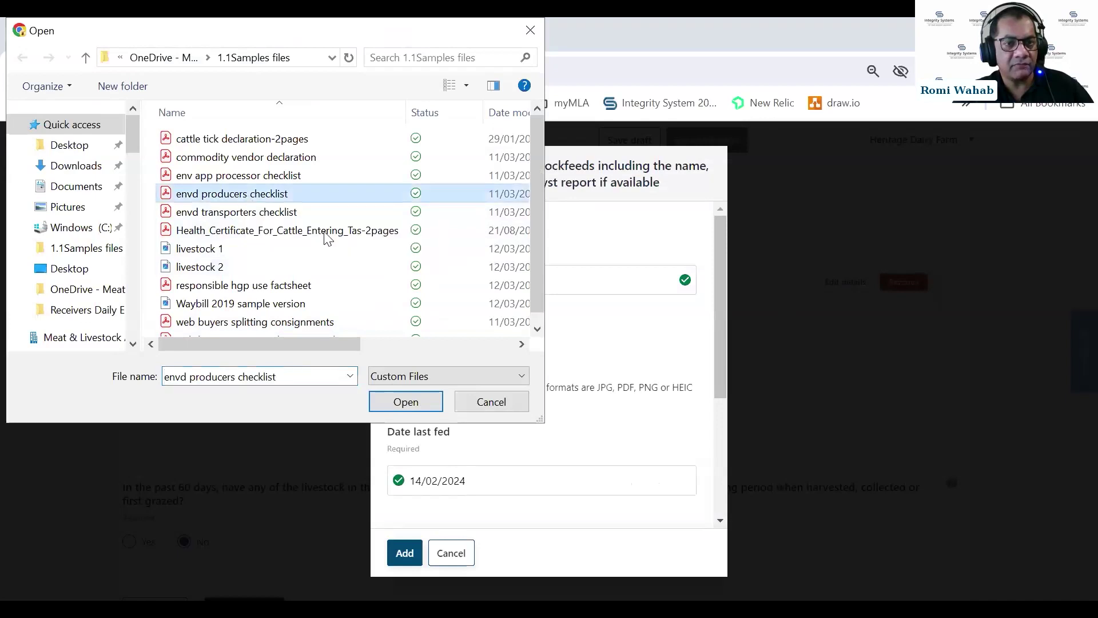
pyautogui.click(414, 401)
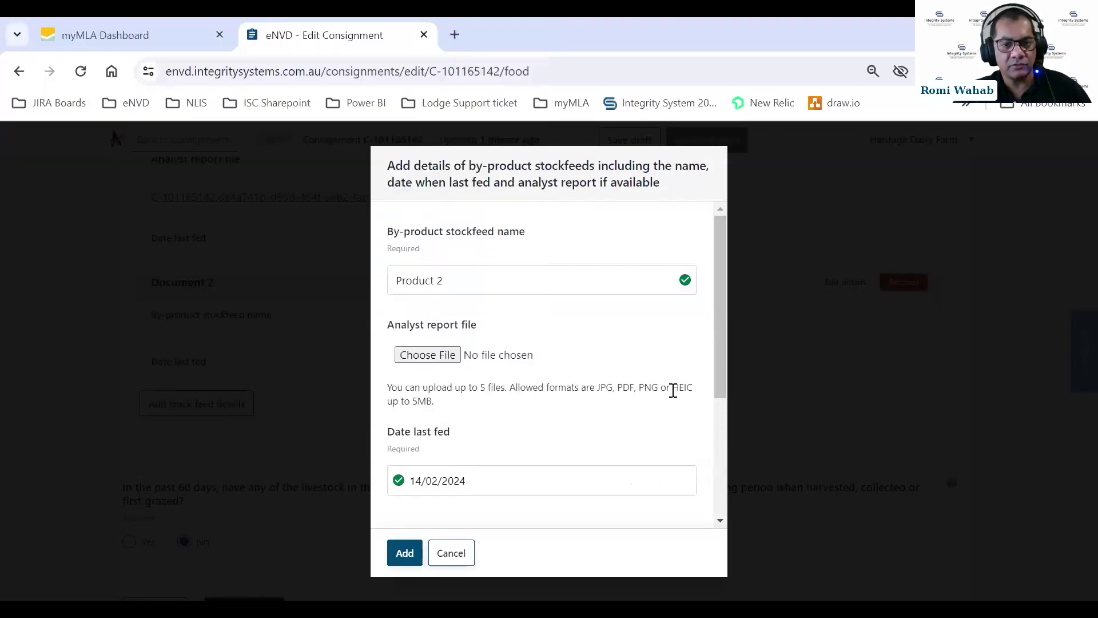
pyautogui.scroll(-3, 581, 397)
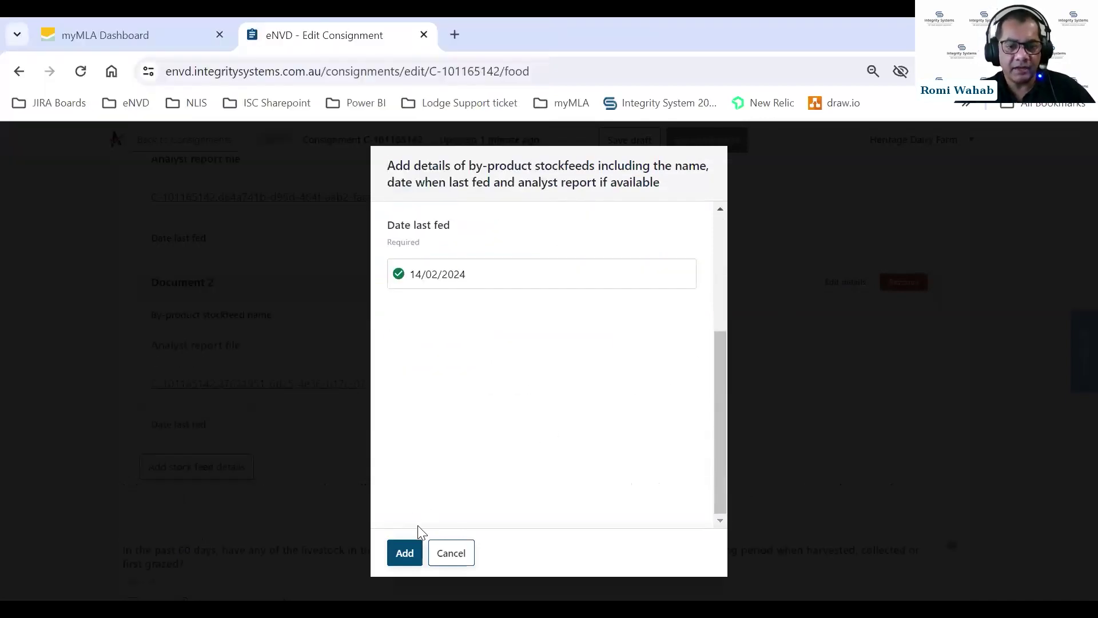
pyautogui.click(413, 546)
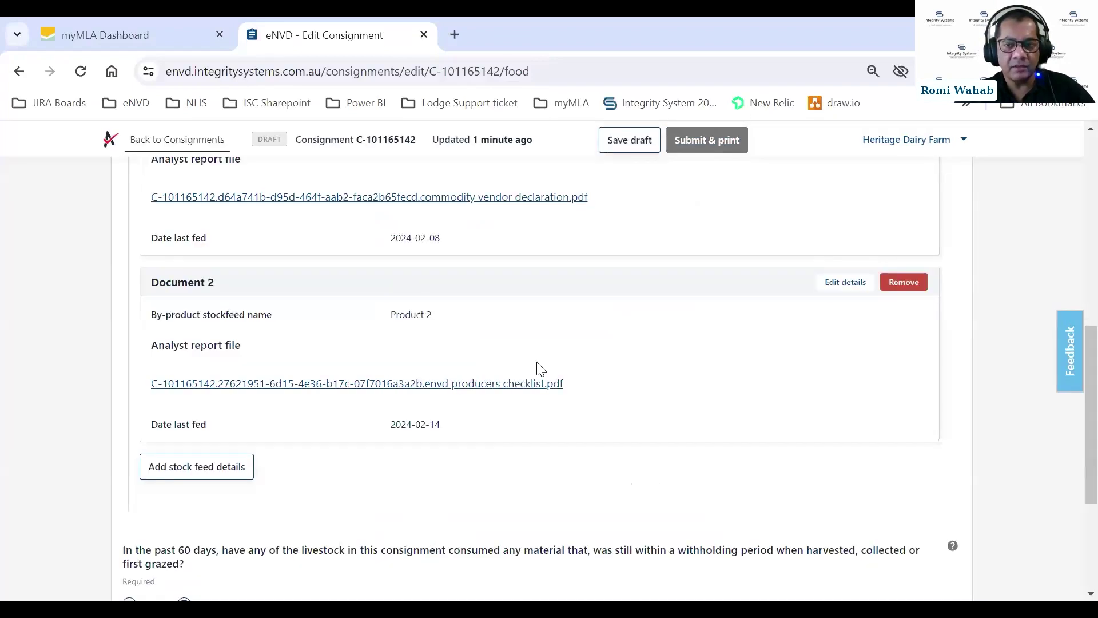
pyautogui.scroll(3, 539, 367)
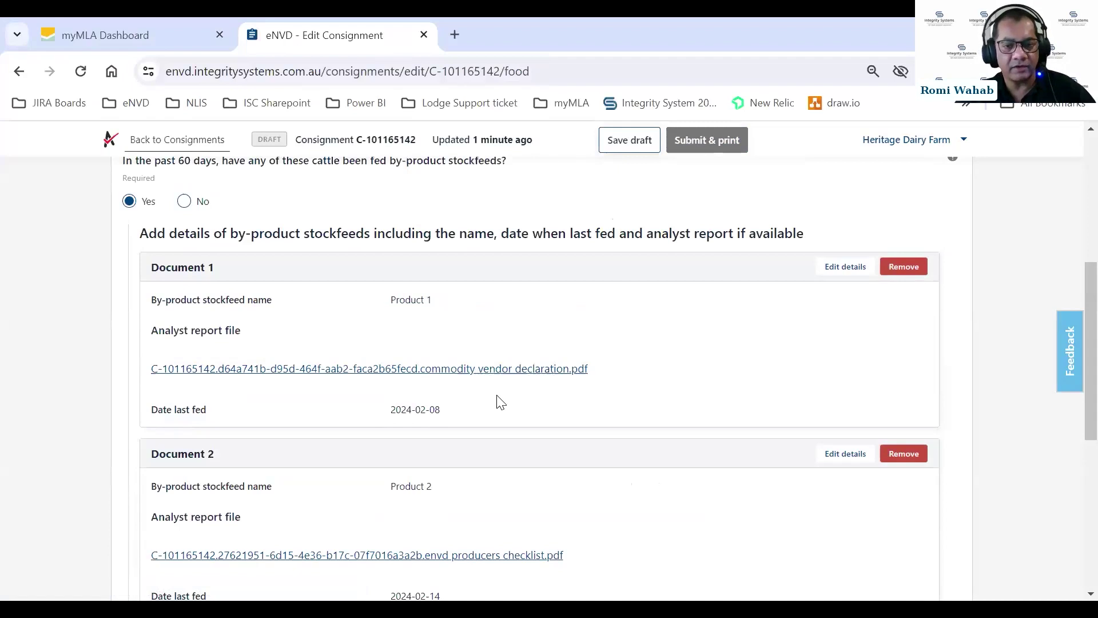
pyautogui.click(308, 371)
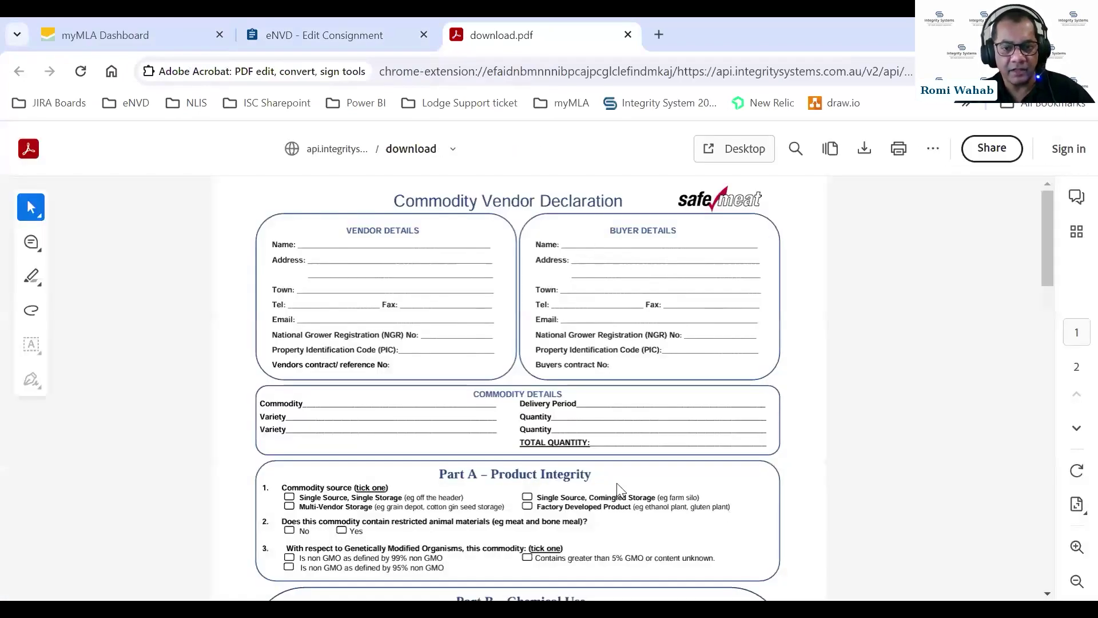
pyautogui.scroll(-4, 509, 334)
pyautogui.scroll(4, 509, 334)
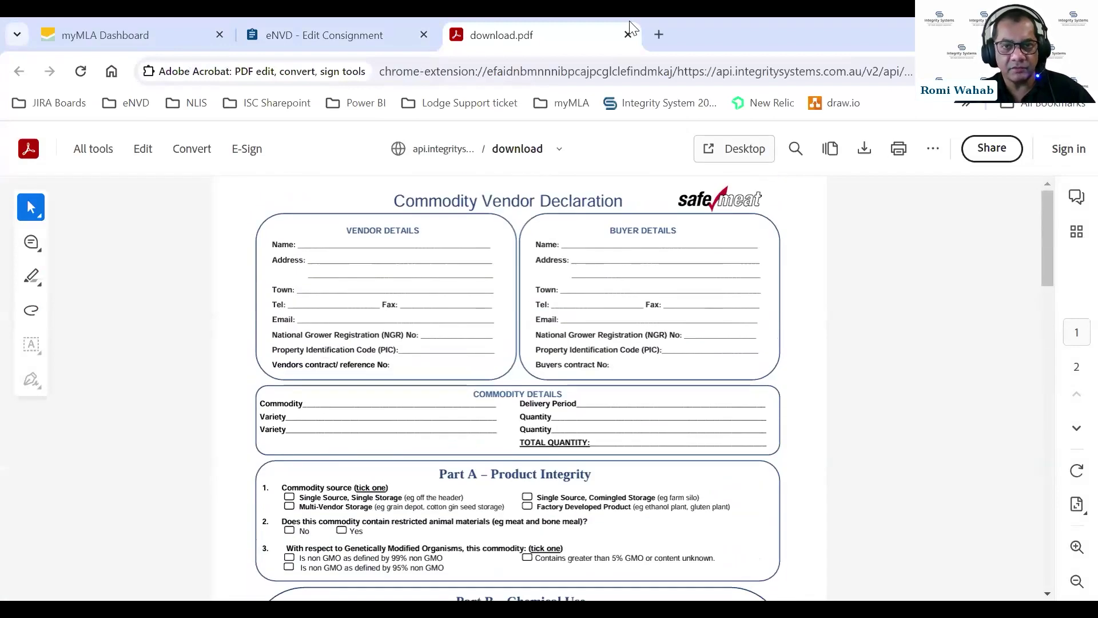
pyautogui.hotkey('ctrl', 'w')
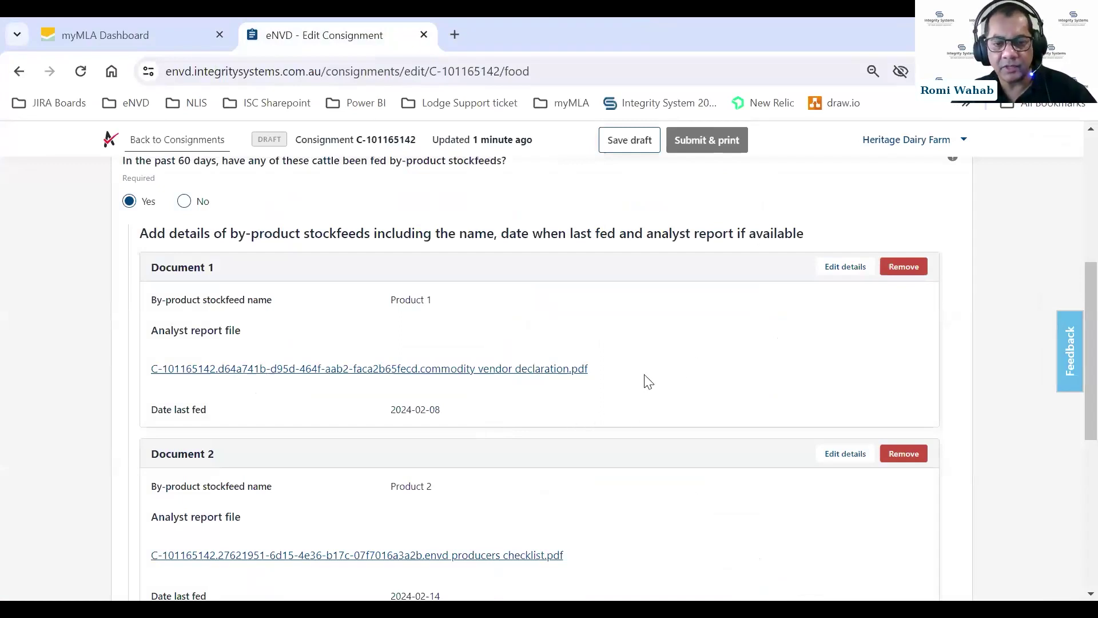
pyautogui.scroll(-7, 648, 381)
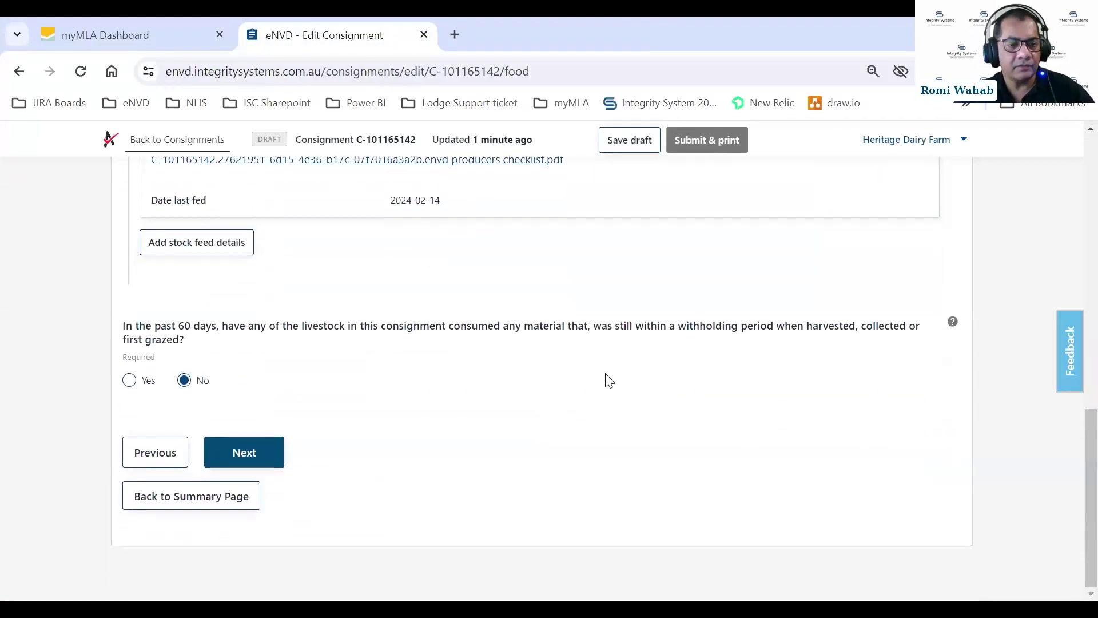
# Advance past the Food Safety and Chemical / Treatments pages to the Declaration step.
pyautogui.click(244, 453)
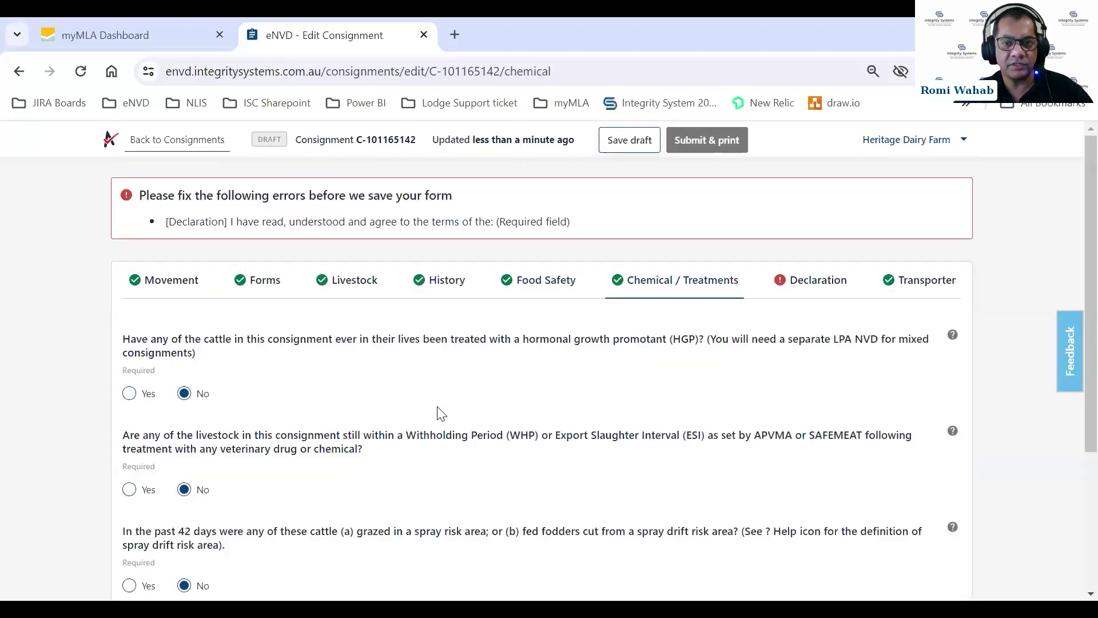
pyautogui.scroll(-3, 457, 389)
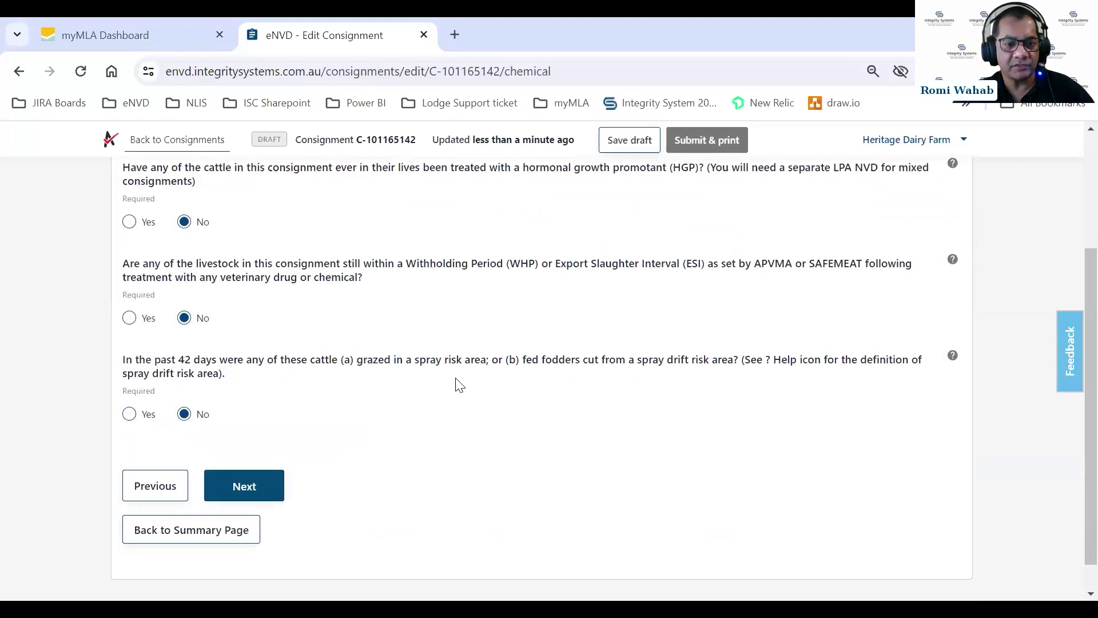
pyautogui.click(252, 491)
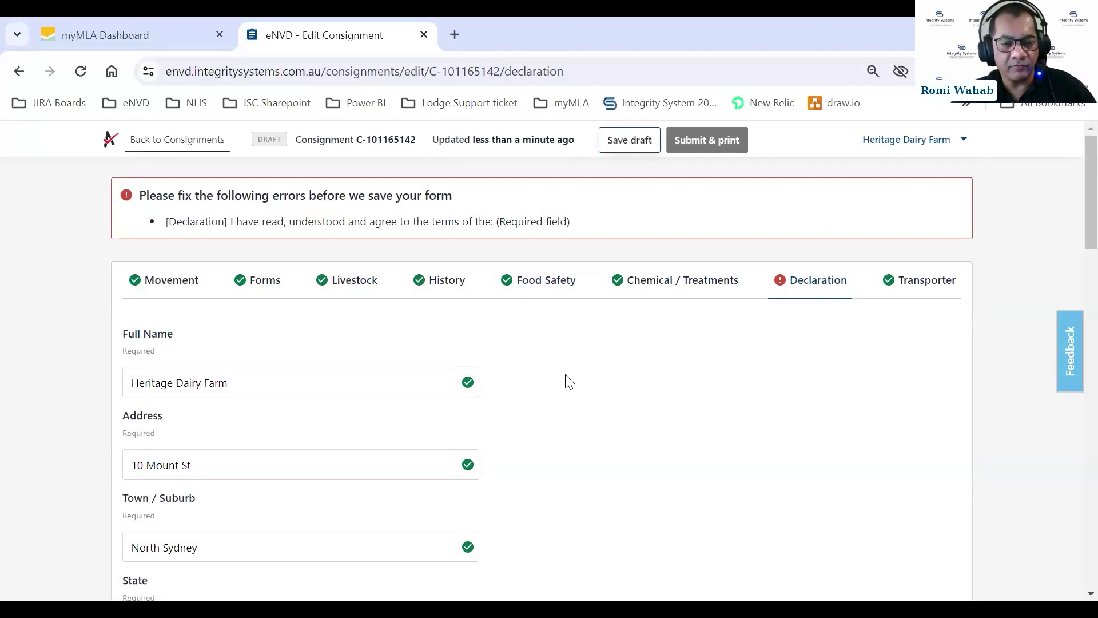
pyautogui.scroll(-3, 616, 391)
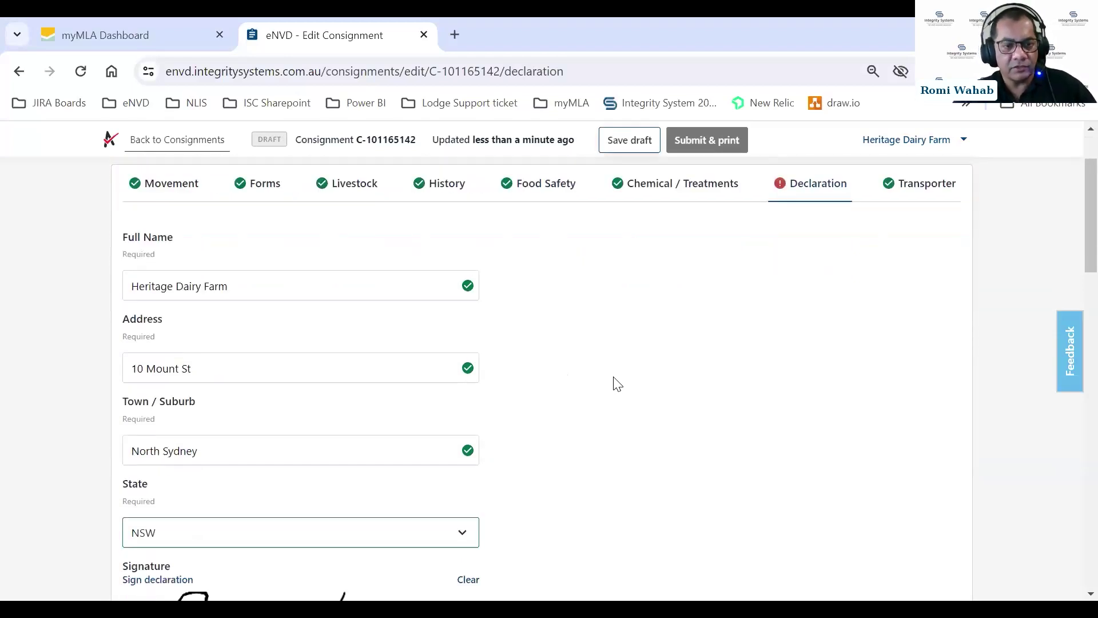
pyautogui.scroll(-4, 475, 423)
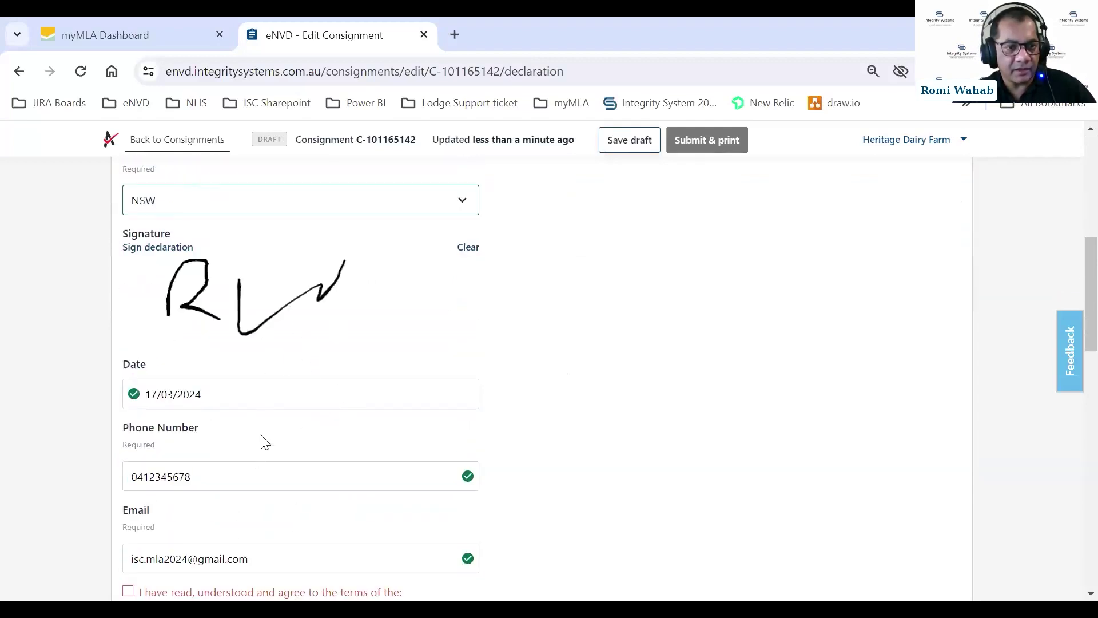
pyautogui.scroll(-3, 292, 394)
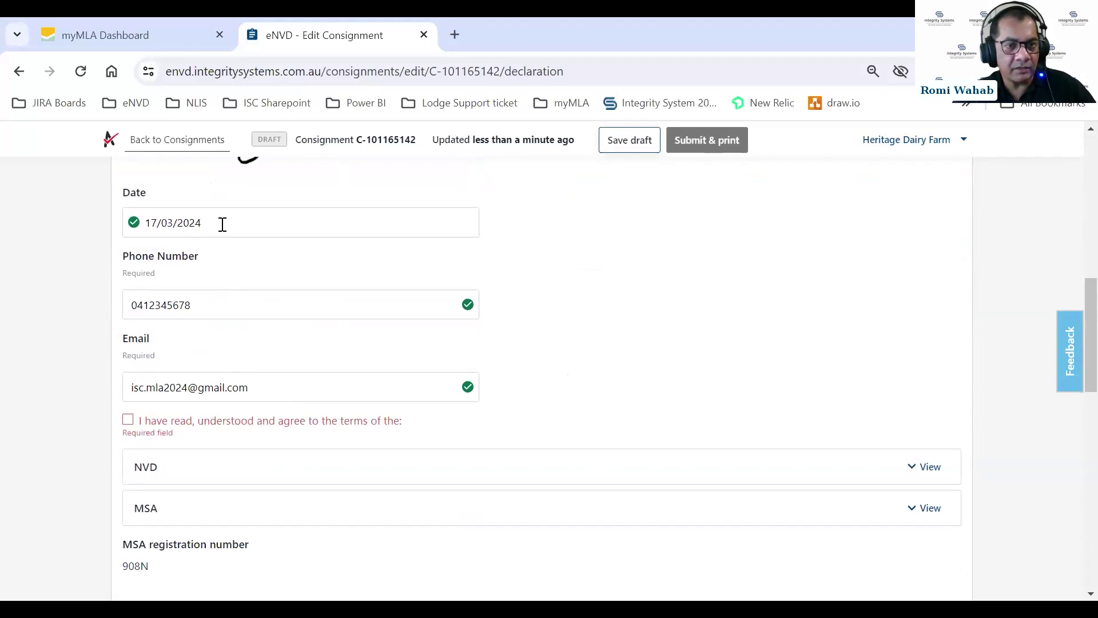
pyautogui.click(222, 224)
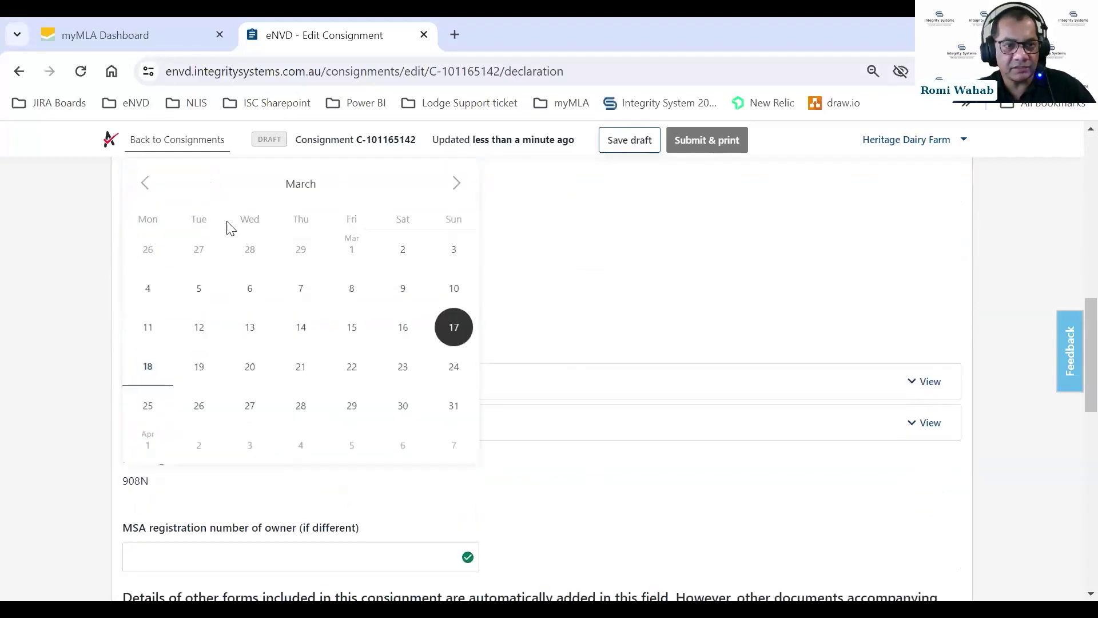
pyautogui.click(149, 371)
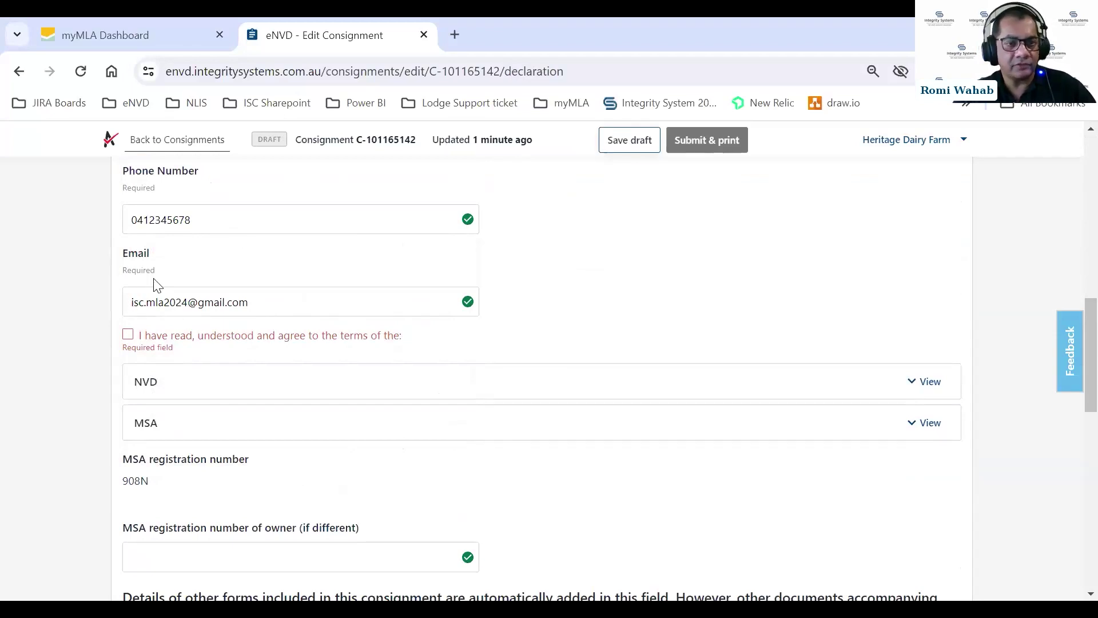
pyautogui.scroll(3, 219, 276)
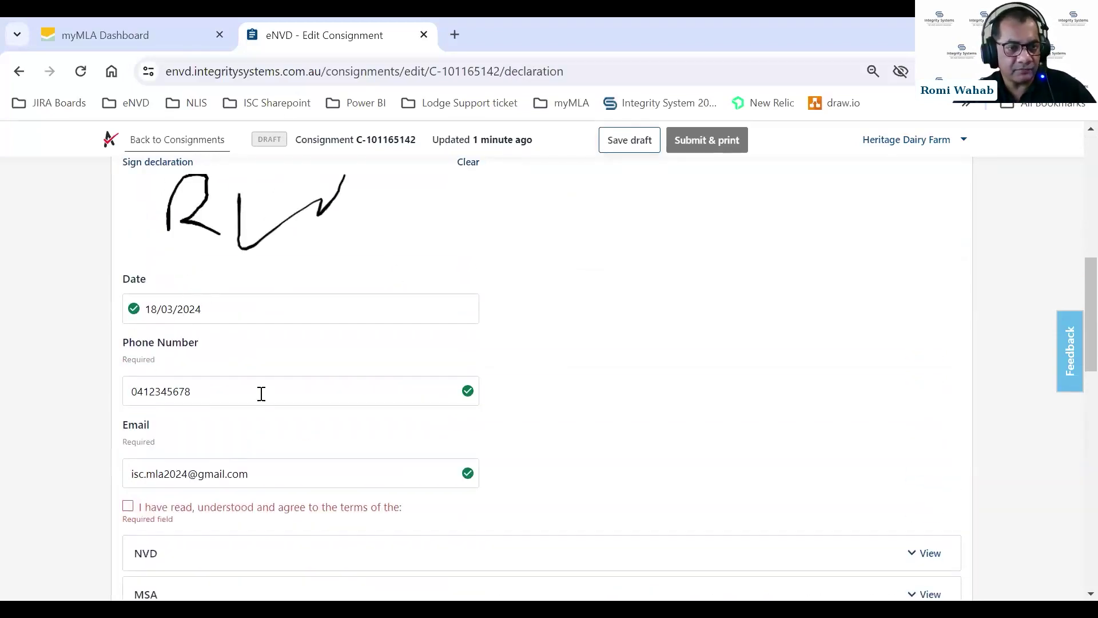
pyautogui.scroll(-1, 258, 393)
pyautogui.click(128, 423)
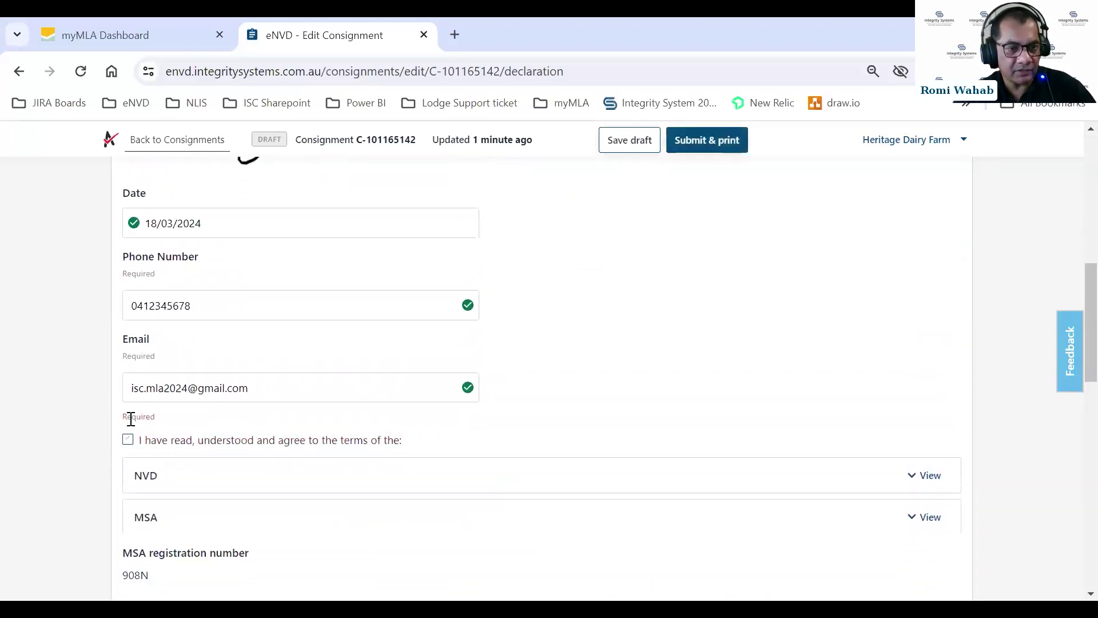
pyautogui.scroll(-1, 557, 389)
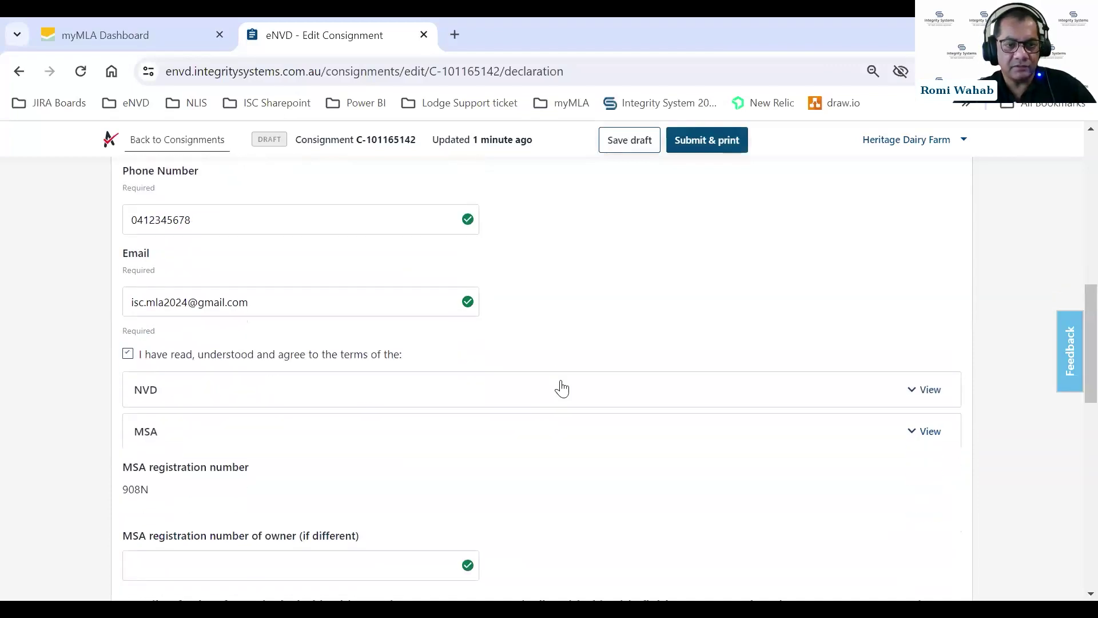
pyautogui.scroll(-1, 561, 389)
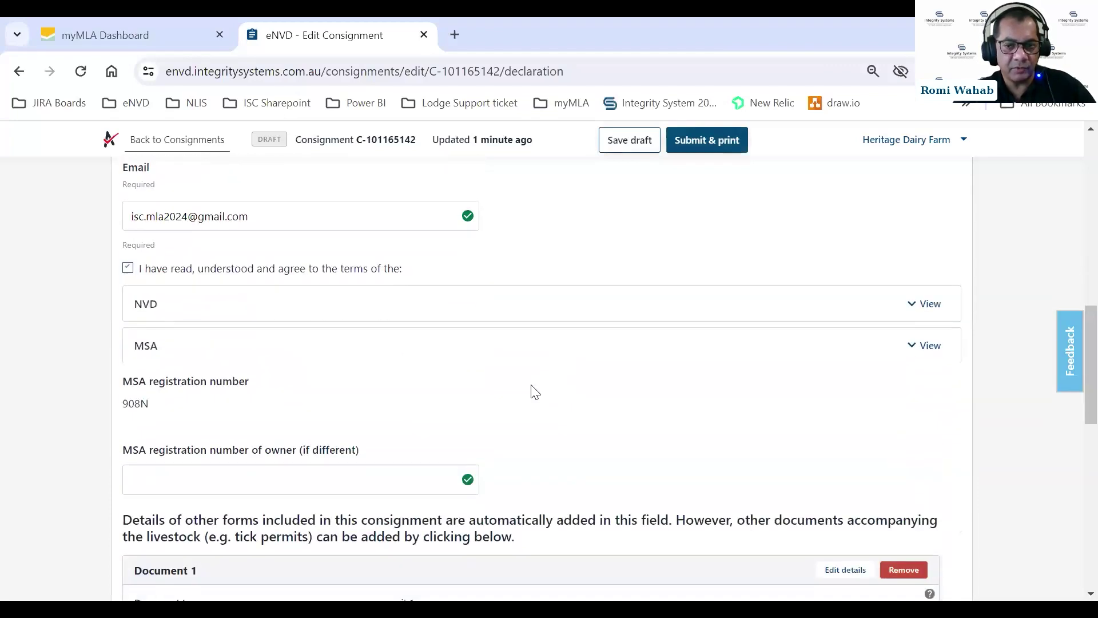
pyautogui.scroll(-4, 535, 391)
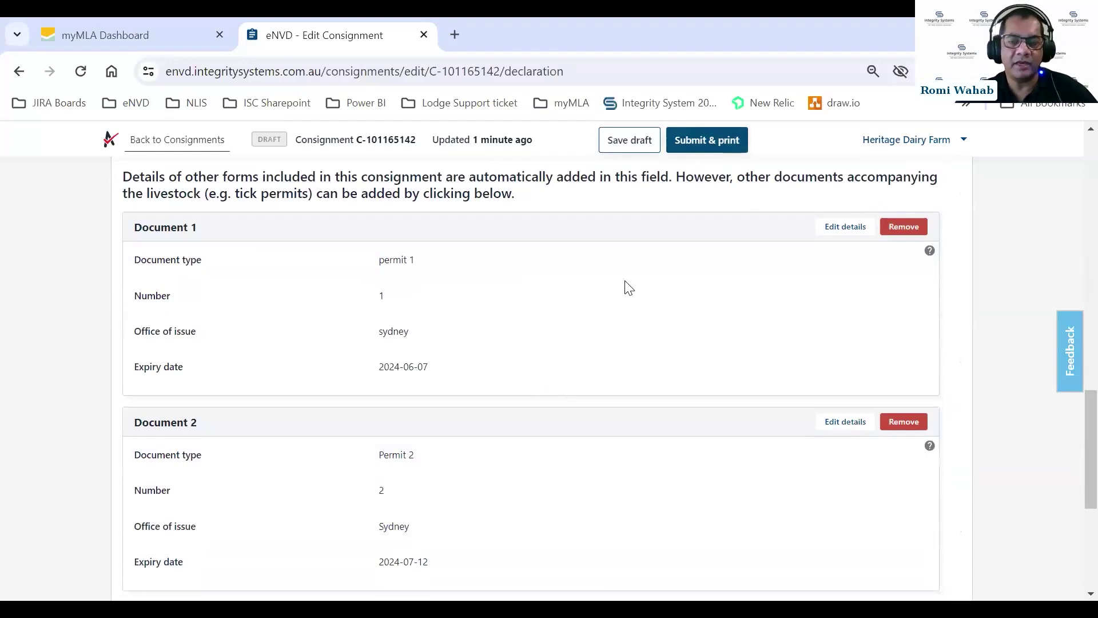
pyautogui.scroll(1, 629, 288)
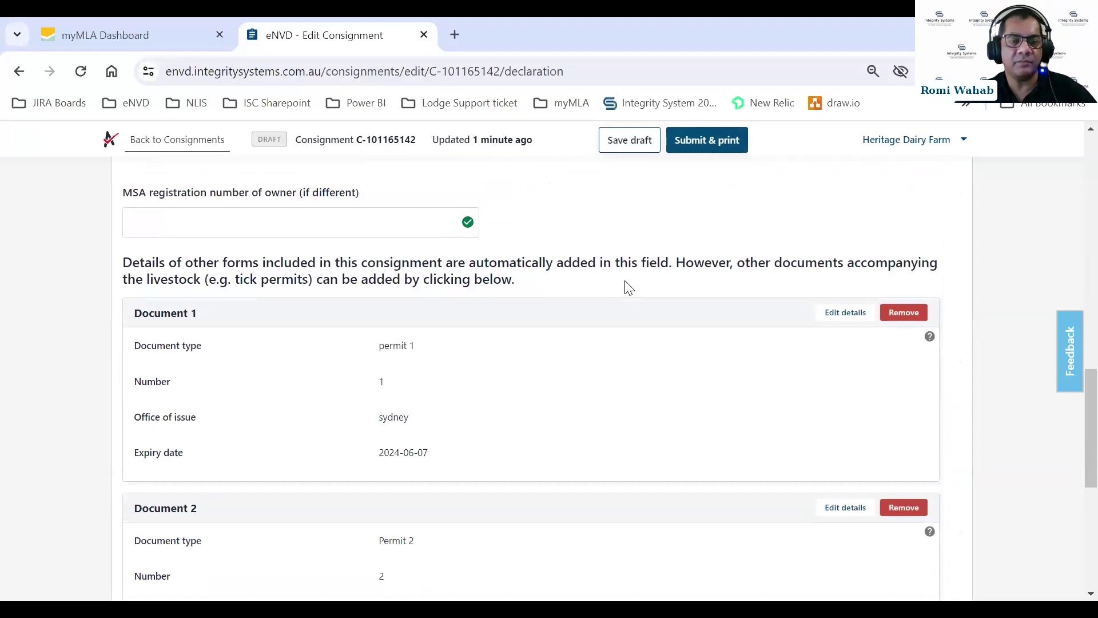
# Attach cattle tick declaration-2pages PDF to permit Document 1 and save it.
pyautogui.click(837, 314)
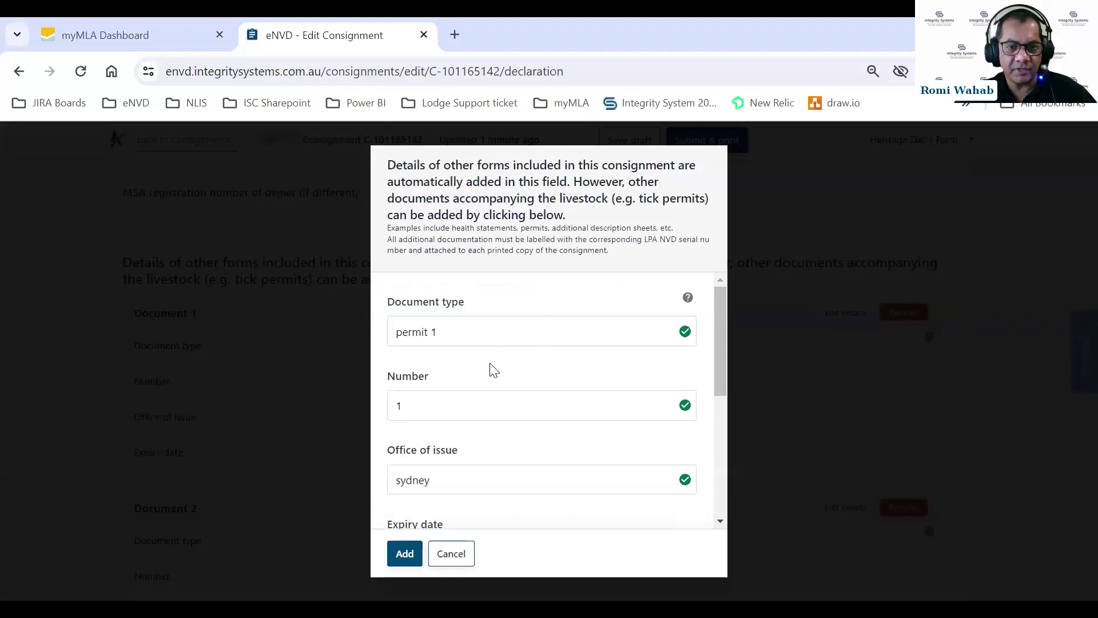
pyautogui.scroll(-5, 446, 396)
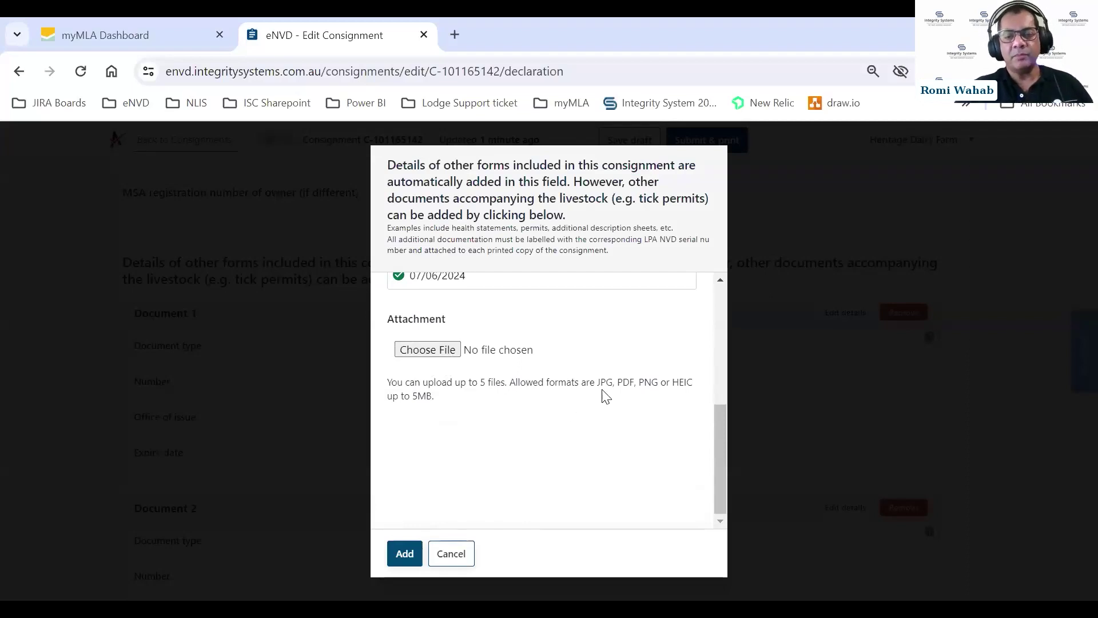
pyautogui.click(430, 350)
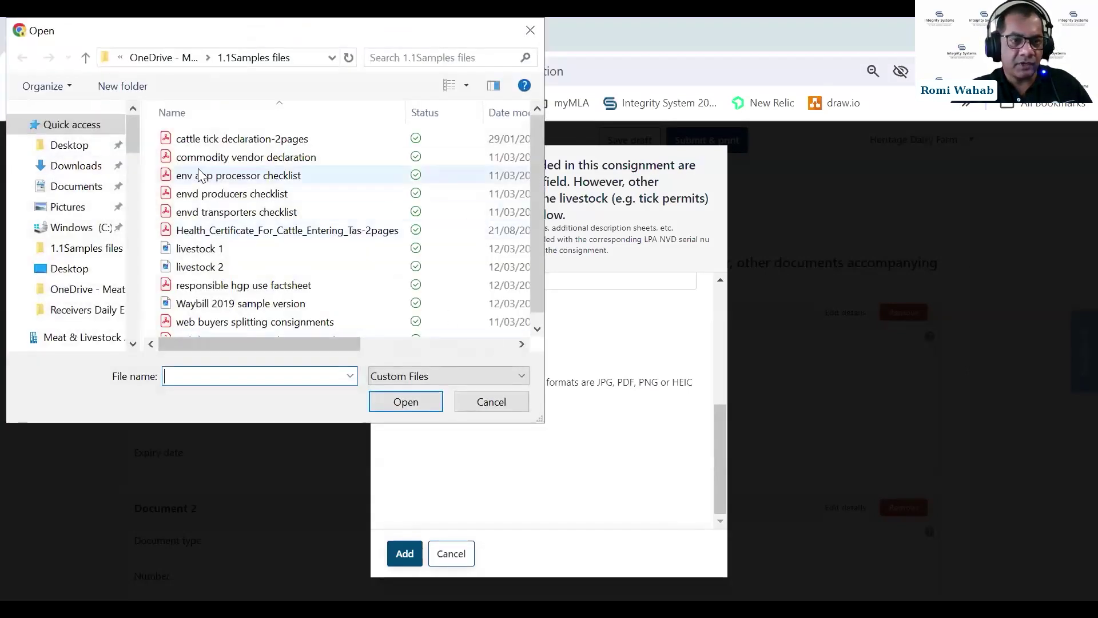
pyautogui.click(208, 140)
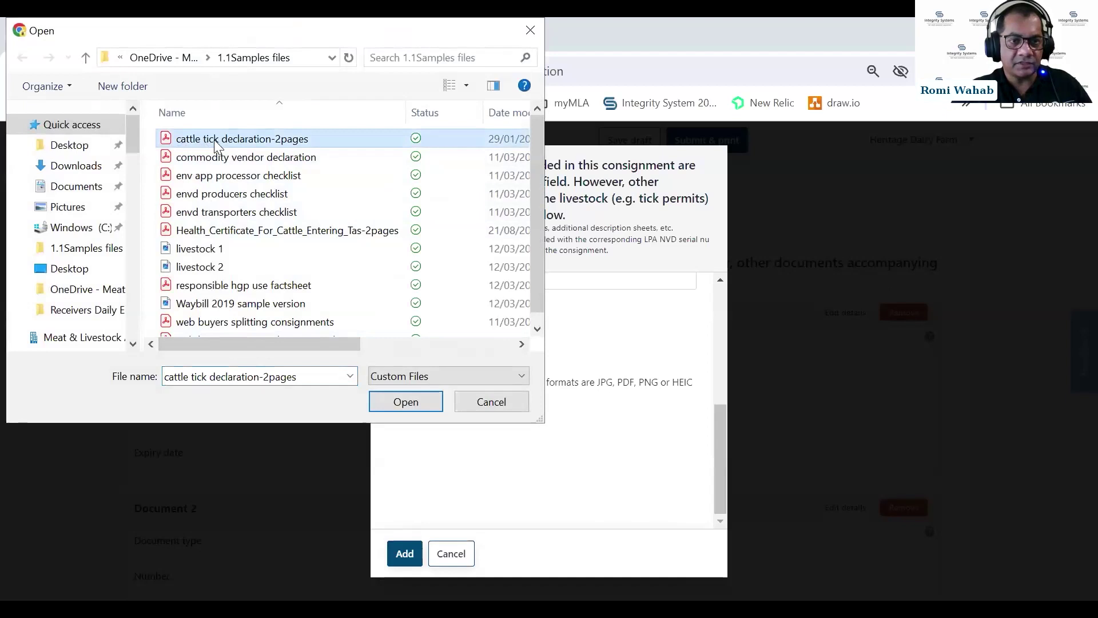
pyautogui.click(414, 399)
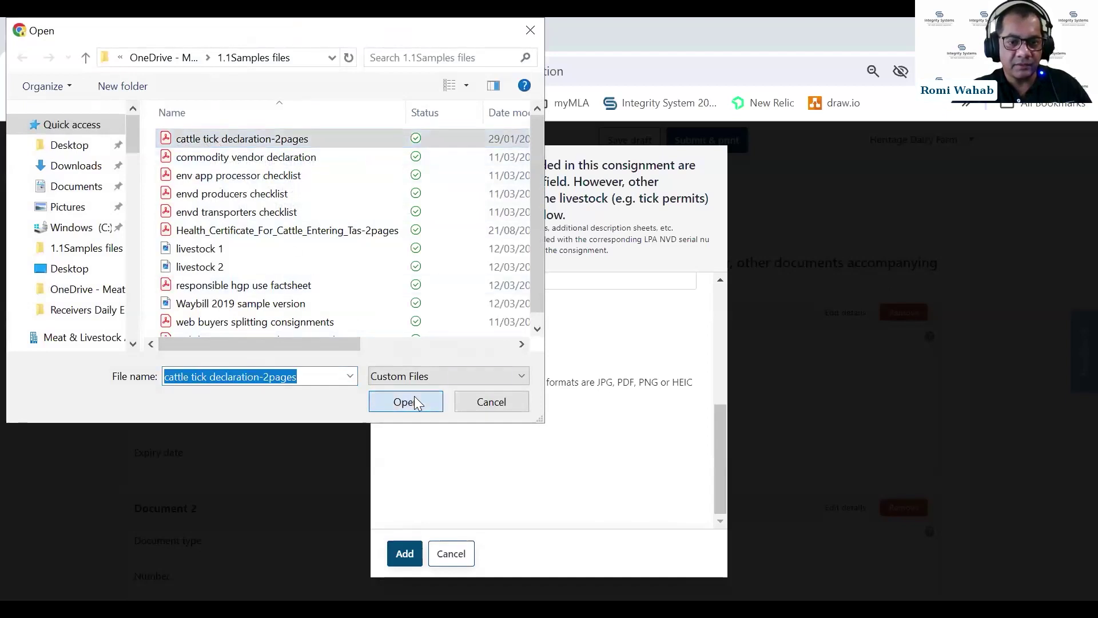
pyautogui.click(402, 547)
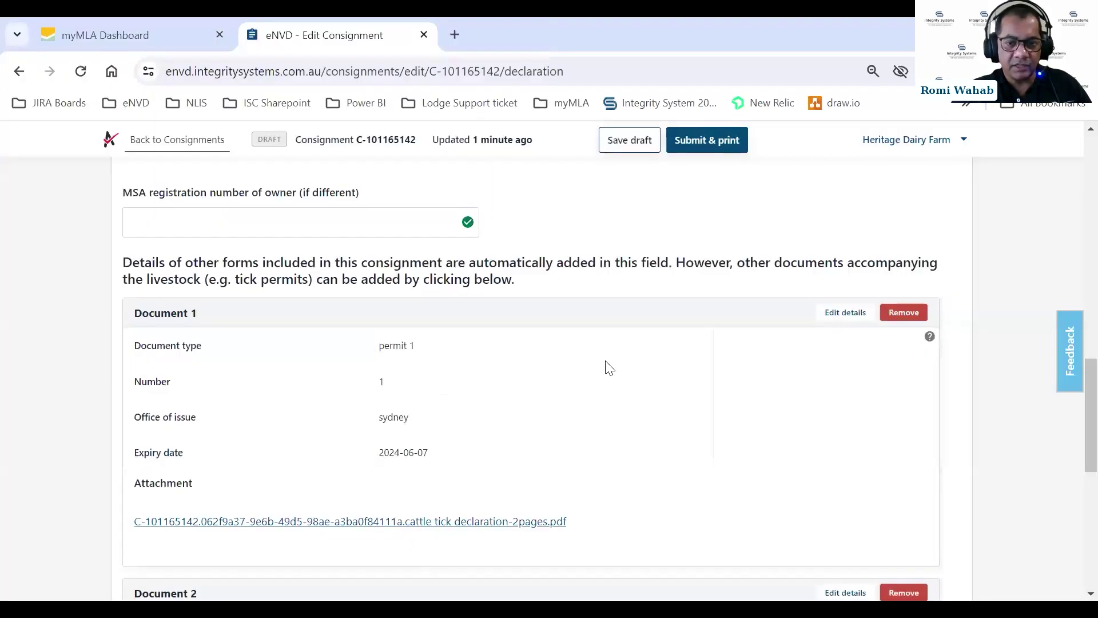
pyautogui.scroll(-3, 609, 366)
pyautogui.scroll(-1, 612, 364)
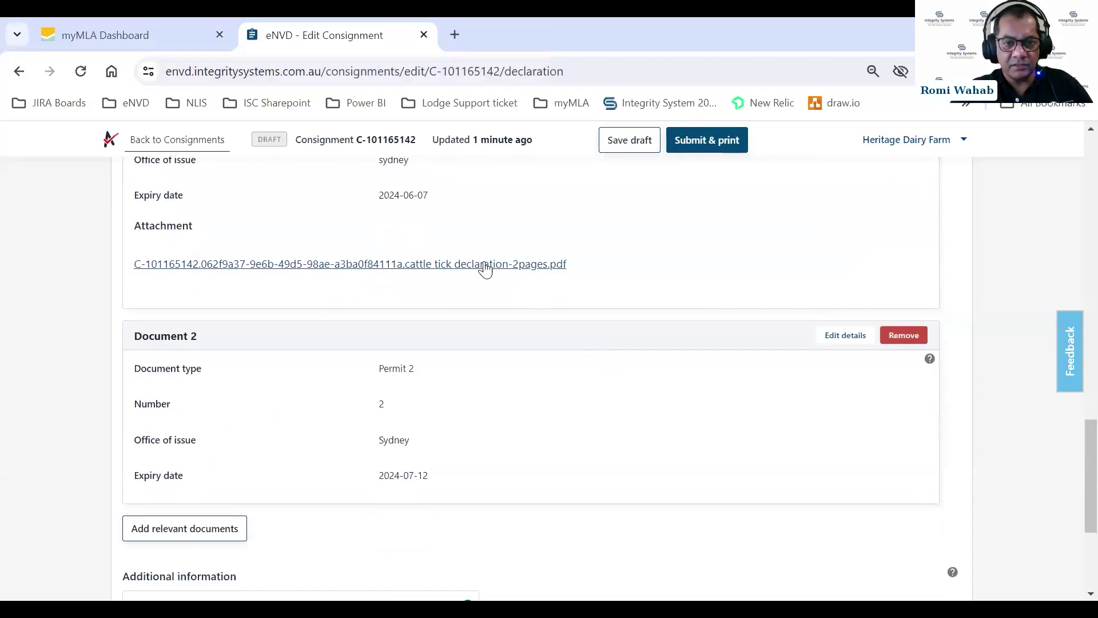
pyautogui.click(453, 264)
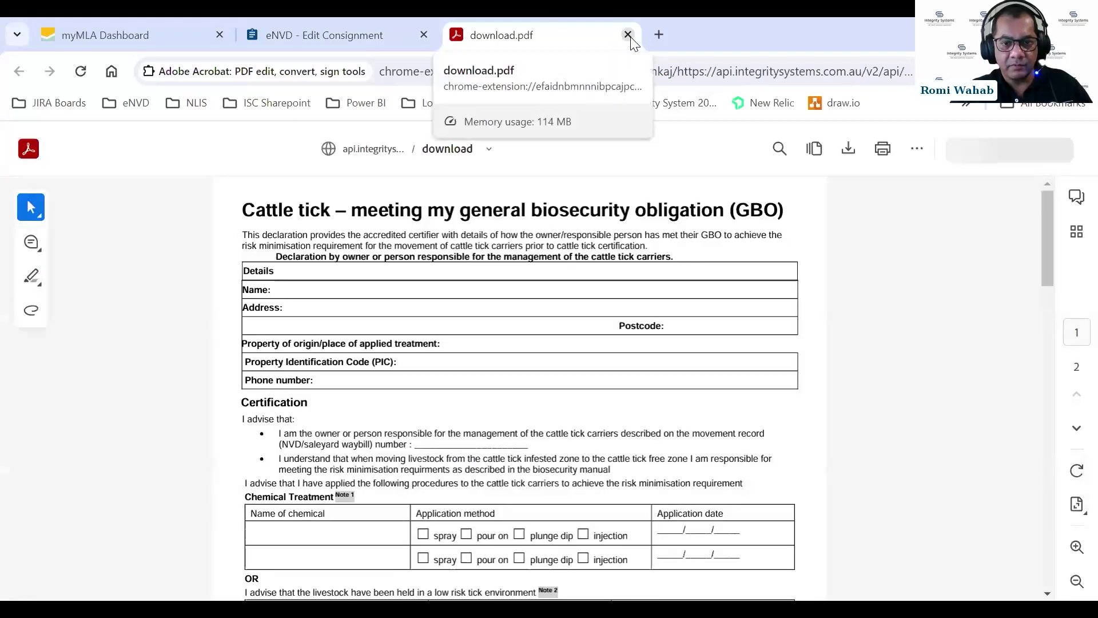
pyautogui.hotkey('ctrl', 'w')
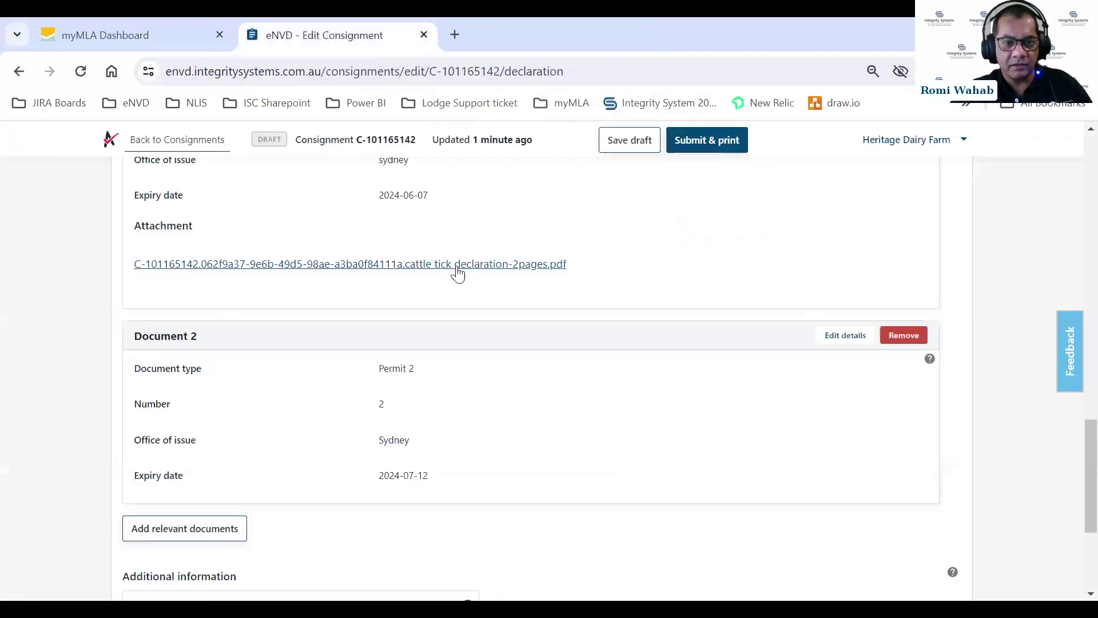
# Remove the Document 2 permit and review the antibiotic free additional information note.
pyautogui.scroll(-2, 487, 318)
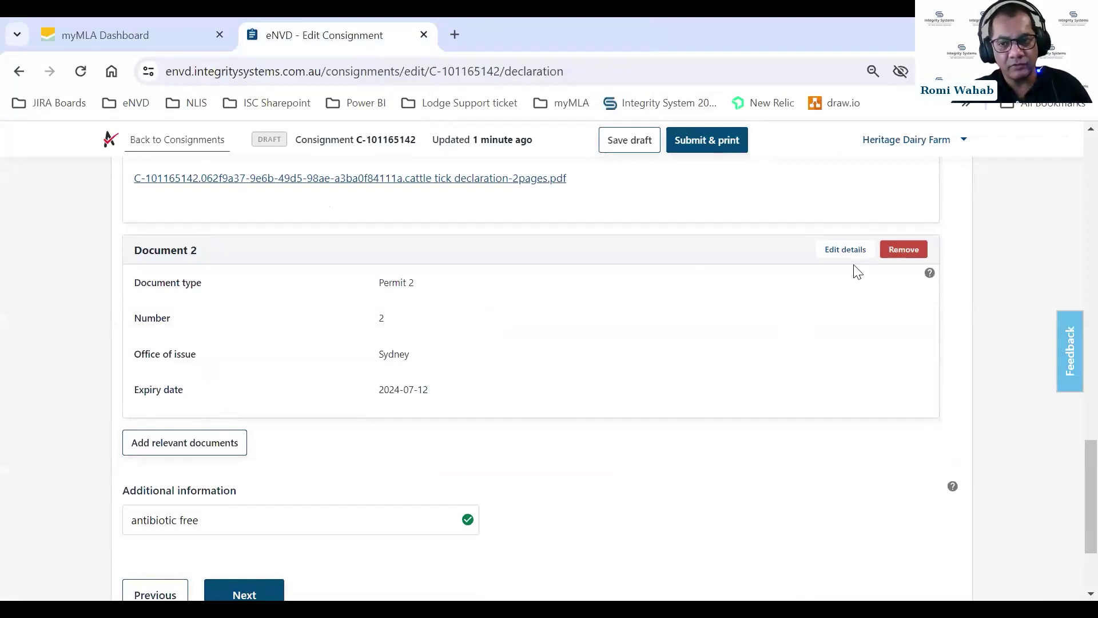
pyautogui.click(902, 255)
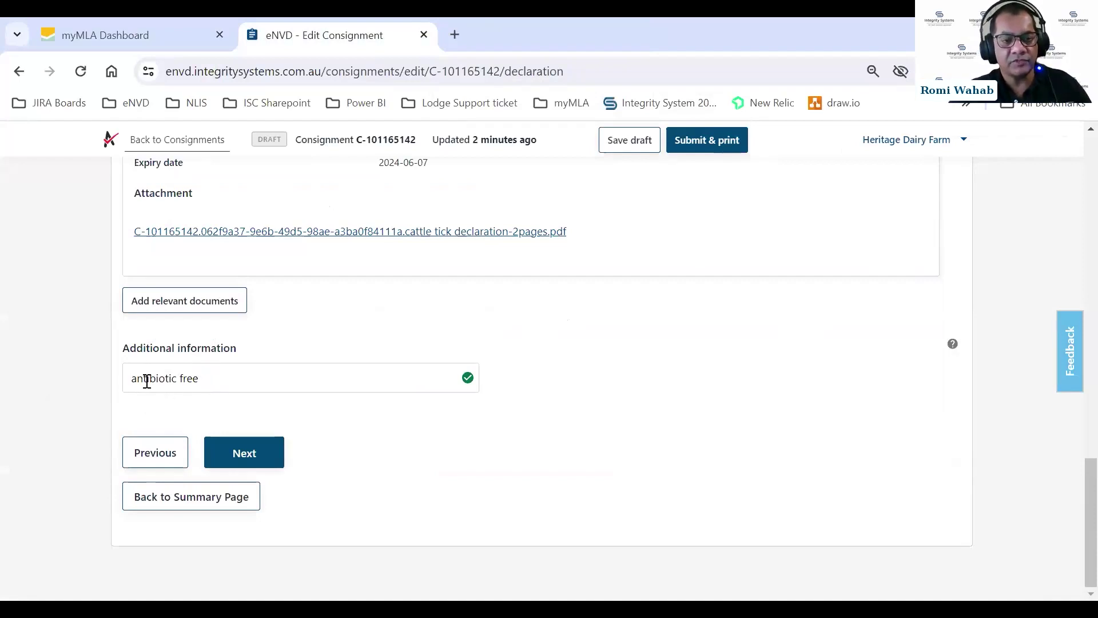
pyautogui.click(230, 382)
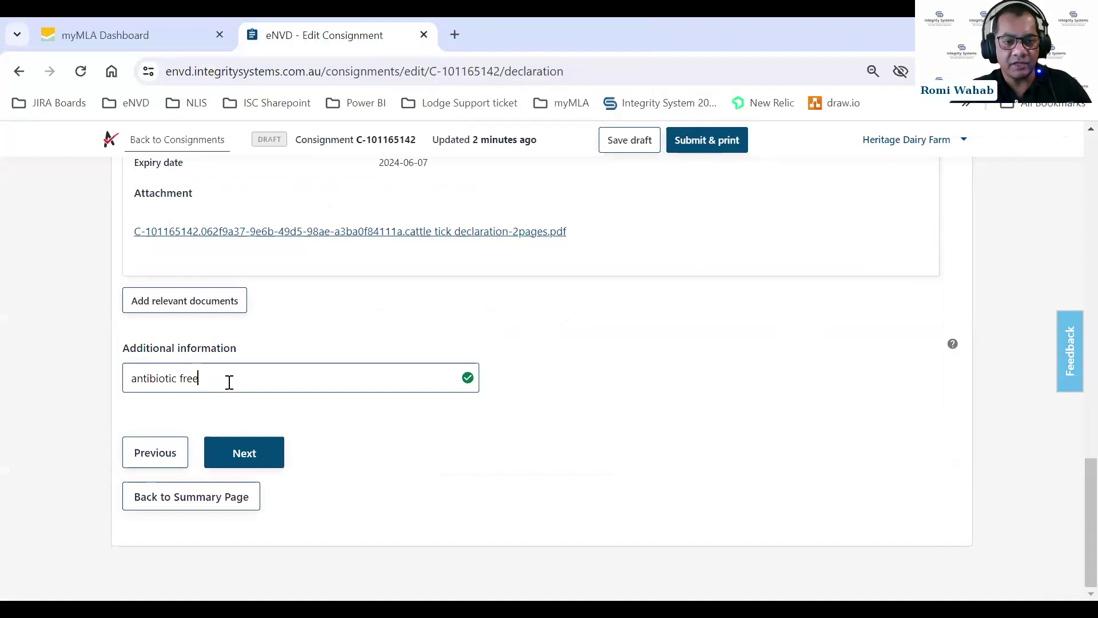
# Continue to the Transporter step and look over Transporter 1's mostly unanswered fields.
pyautogui.click(266, 455)
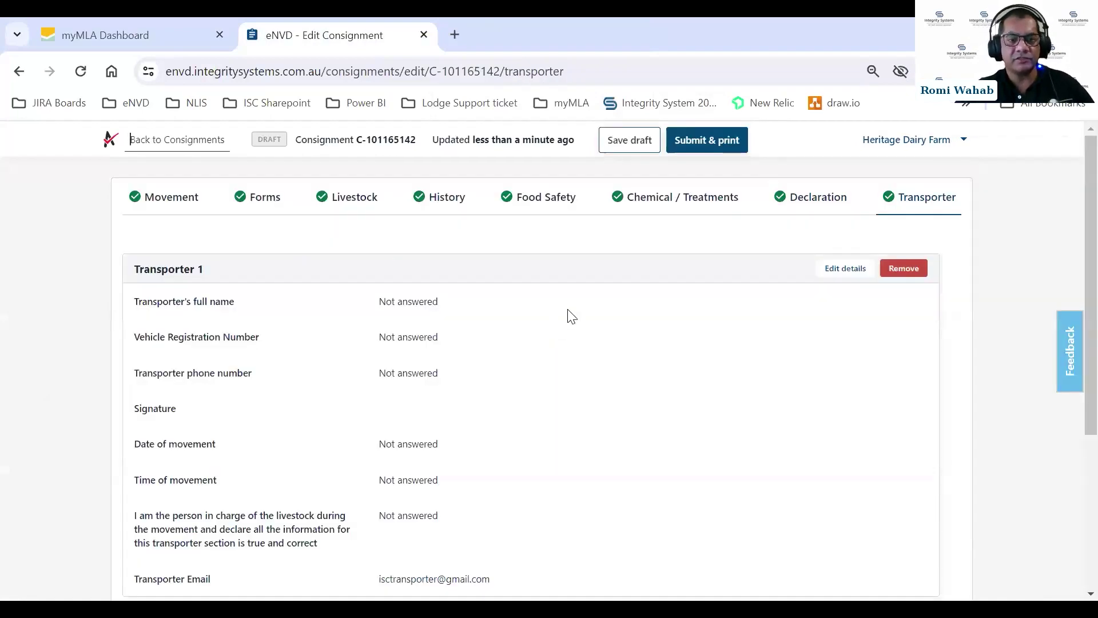
pyautogui.scroll(-1, 573, 321)
pyautogui.scroll(-2, 580, 340)
pyautogui.scroll(4, 583, 342)
pyautogui.scroll(-3, 584, 343)
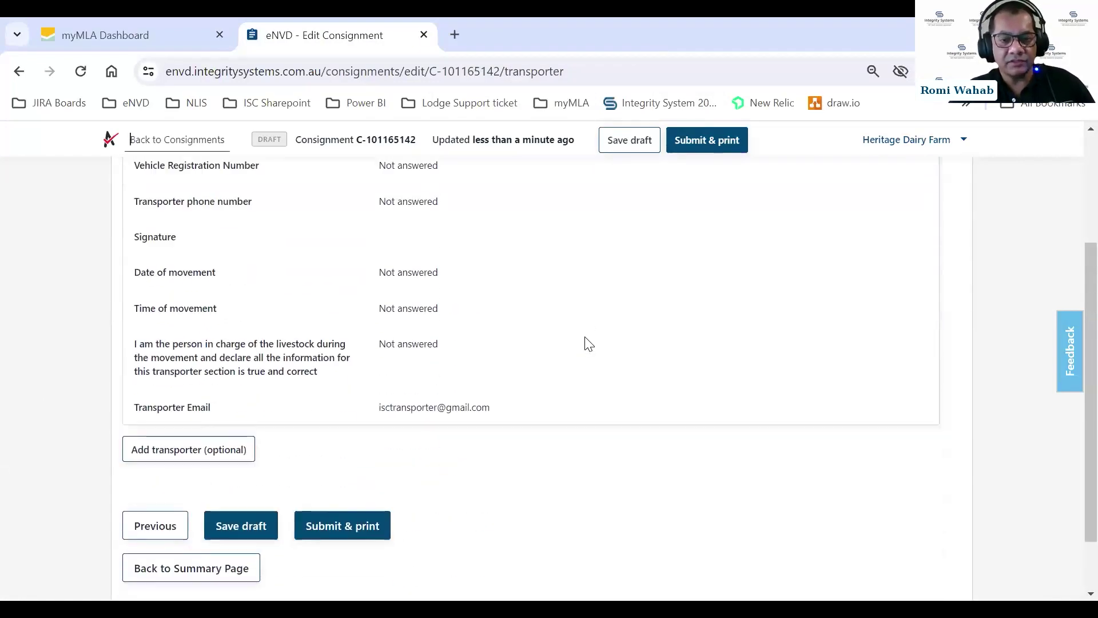
pyautogui.scroll(3, 584, 348)
pyautogui.scroll(-1, 598, 376)
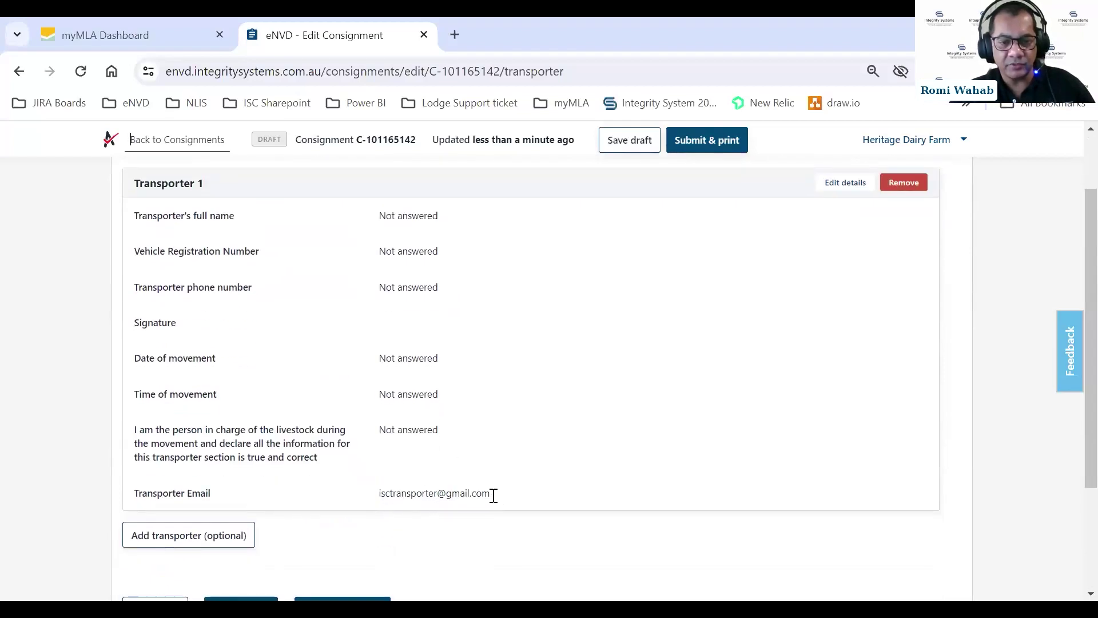
pyautogui.scroll(1, 767, 372)
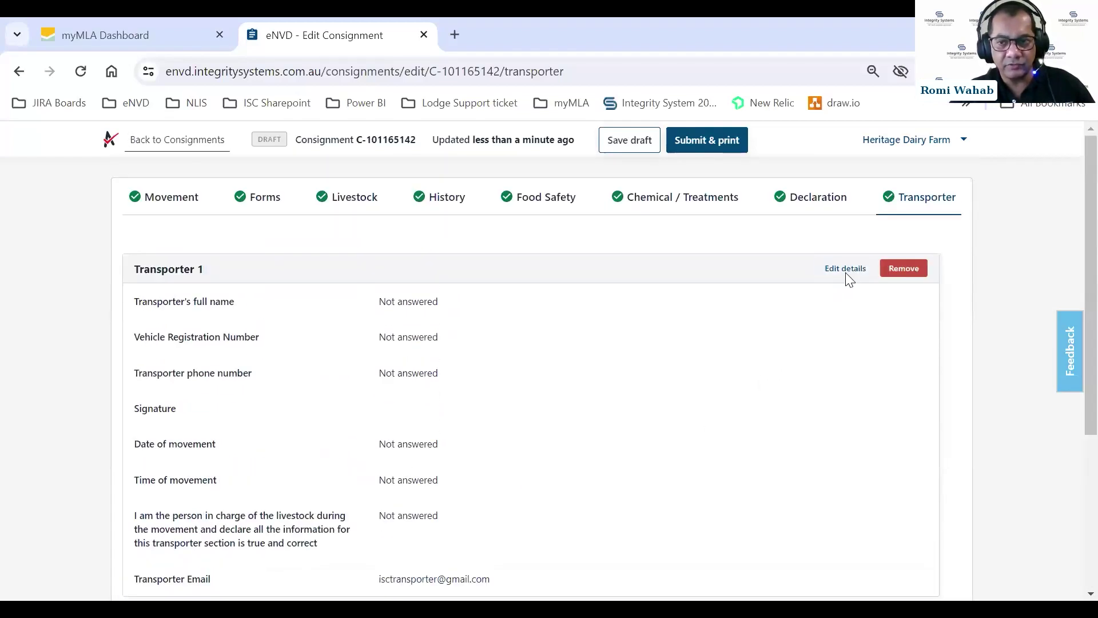
# Fill in Transporter 1's e-mail, full name, vehicle rego ABC345 and phone number.
pyautogui.click(846, 269)
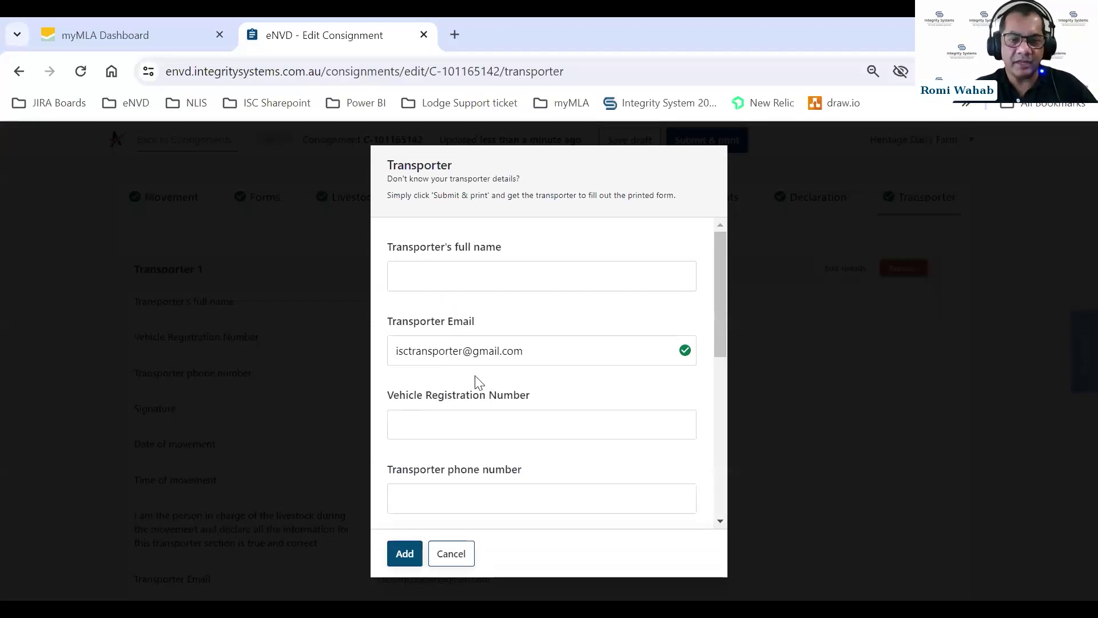
pyautogui.moveTo(532, 352); pyautogui.dragTo(359, 359)
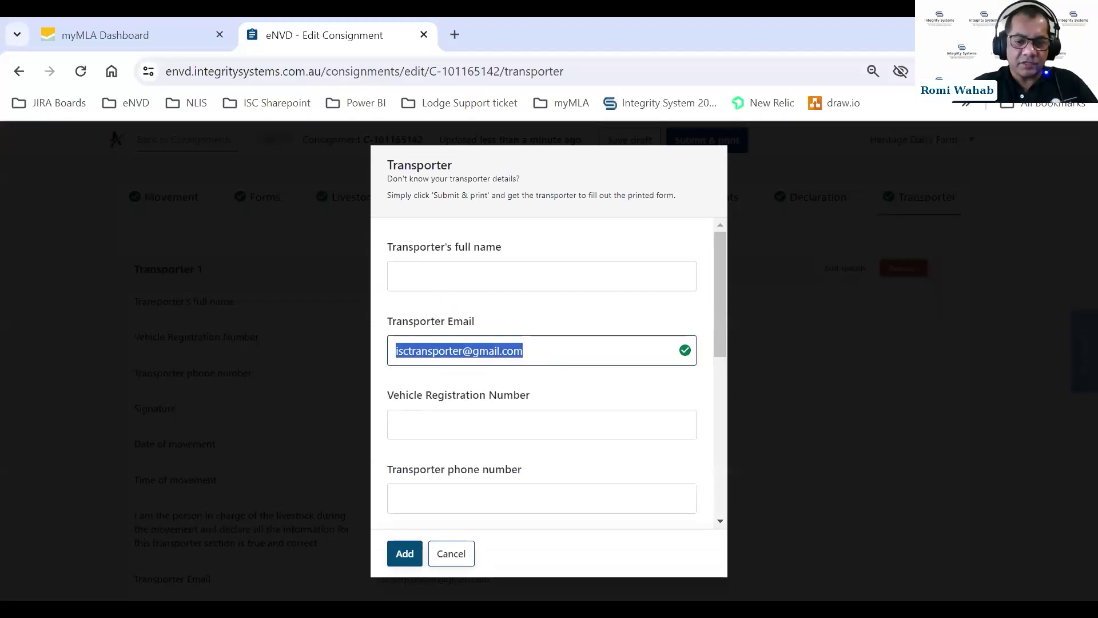
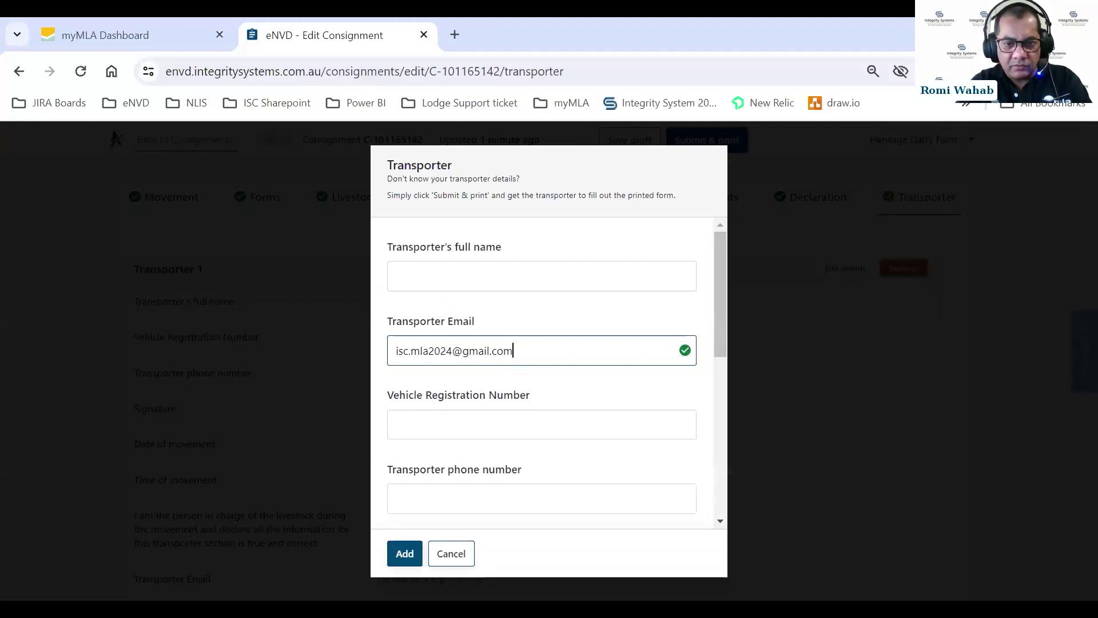
pyautogui.click(494, 274)
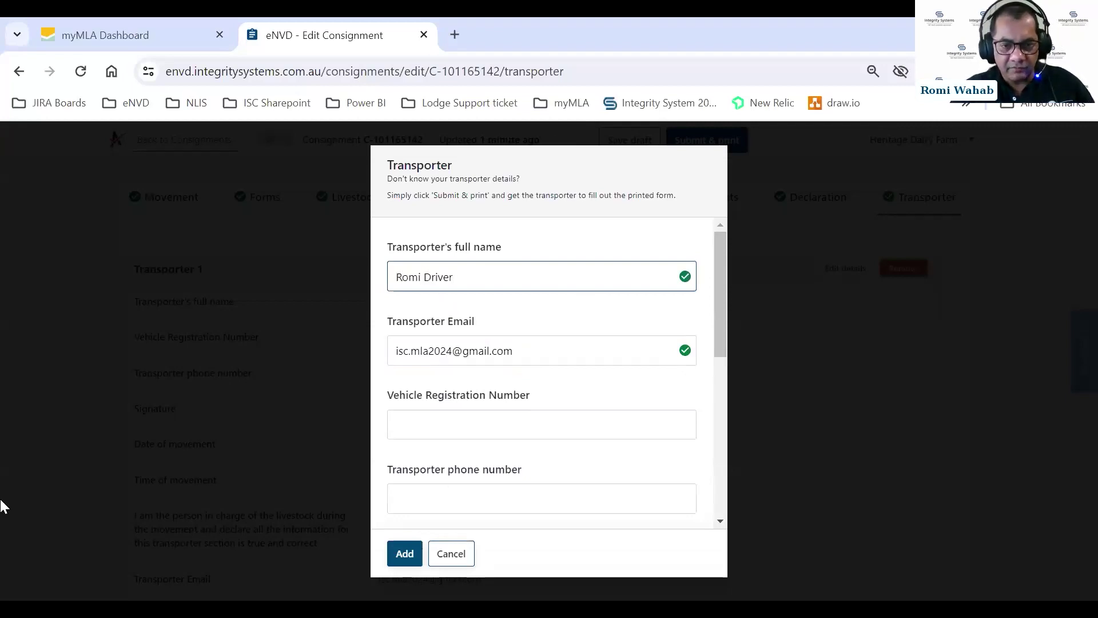
pyautogui.click(412, 421)
pyautogui.write('ABC345')
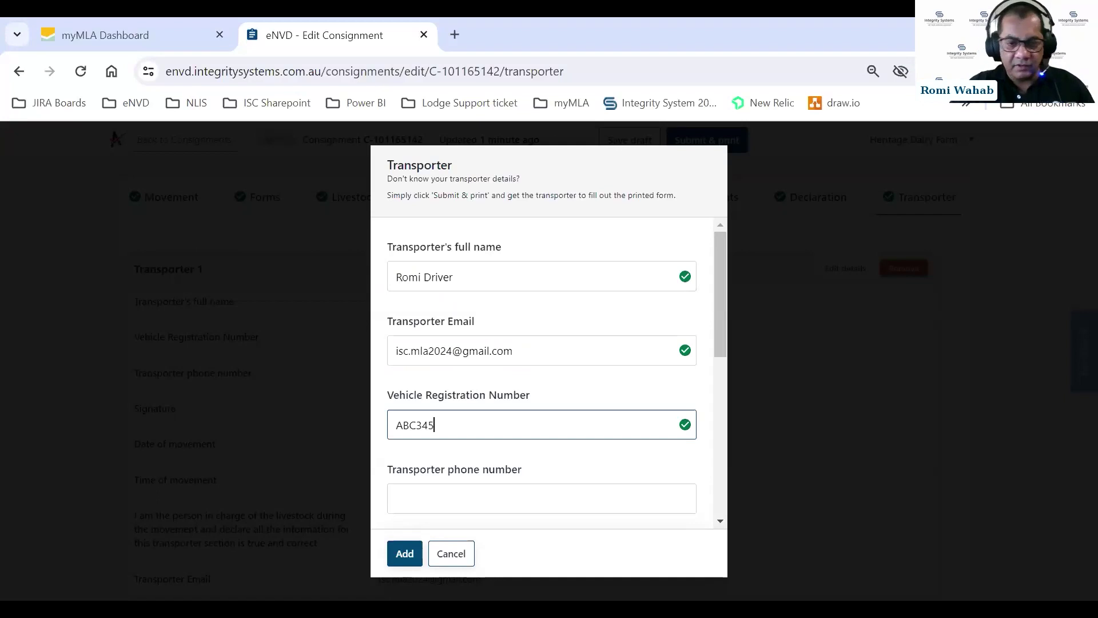
pyautogui.click(532, 501)
pyautogui.write('041')
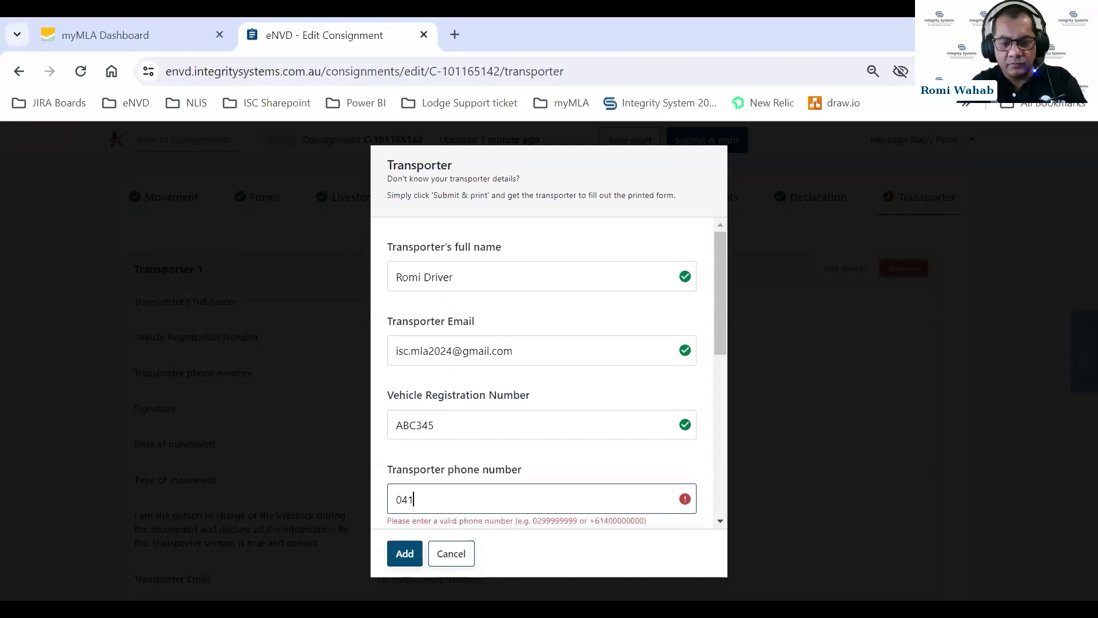
pyautogui.write('23456788')
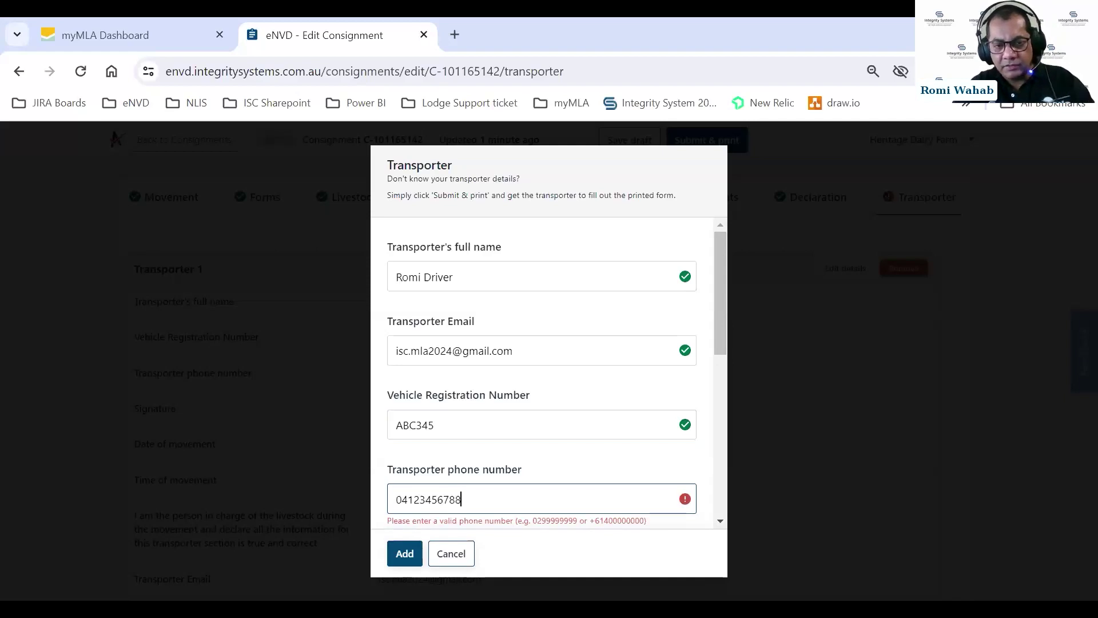
pyautogui.press('BackSpace')
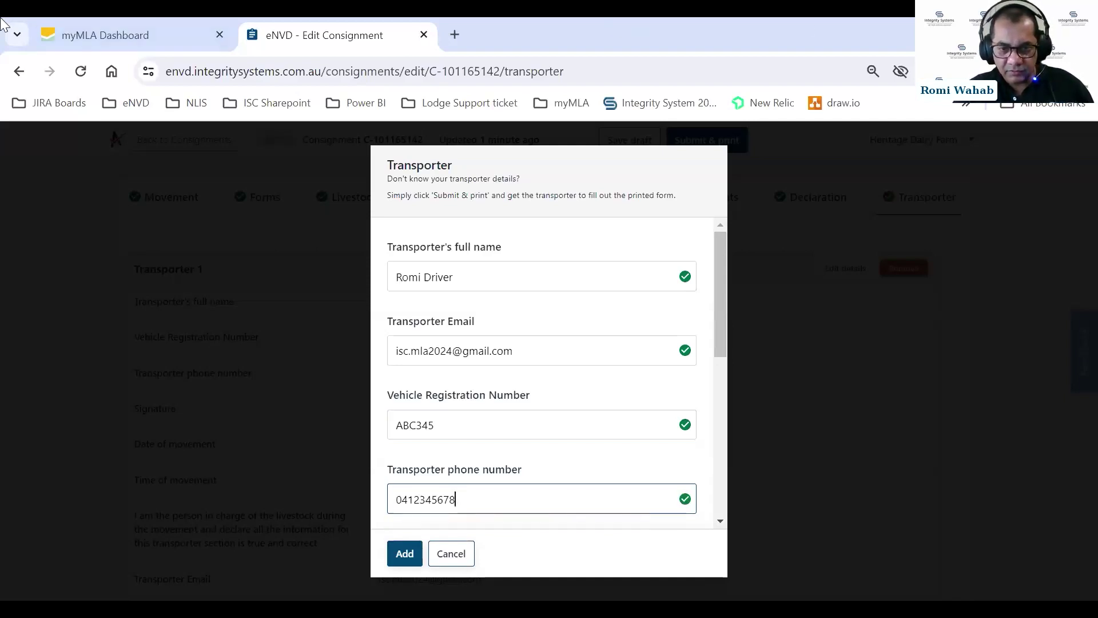
# Draw the transporter's signature and attach it.
pyautogui.scroll(-4, 524, 380)
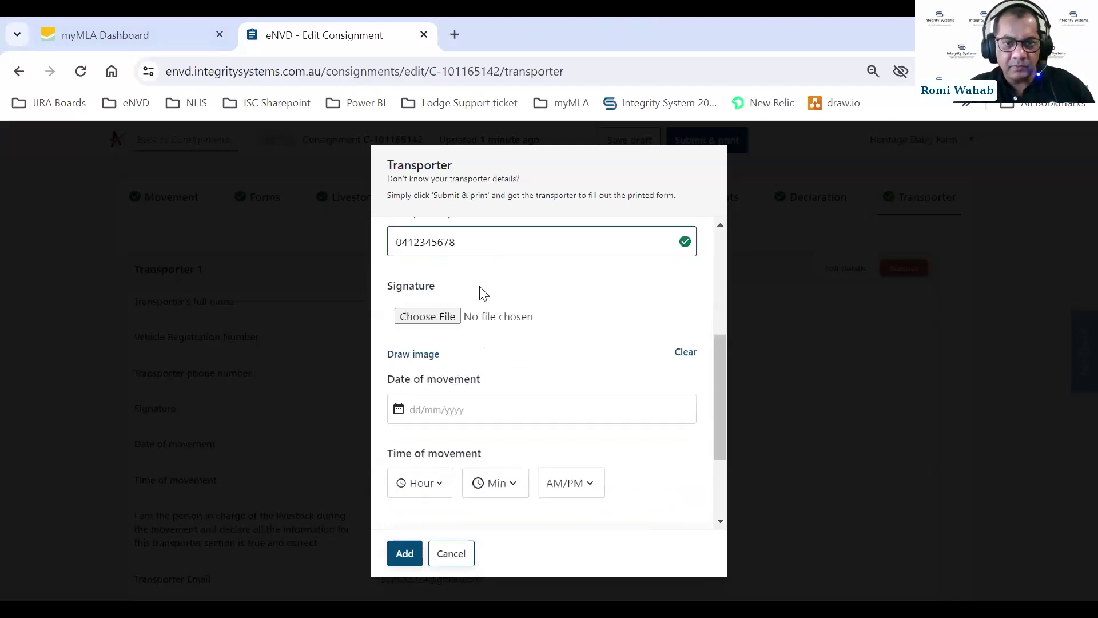
pyautogui.click(404, 359)
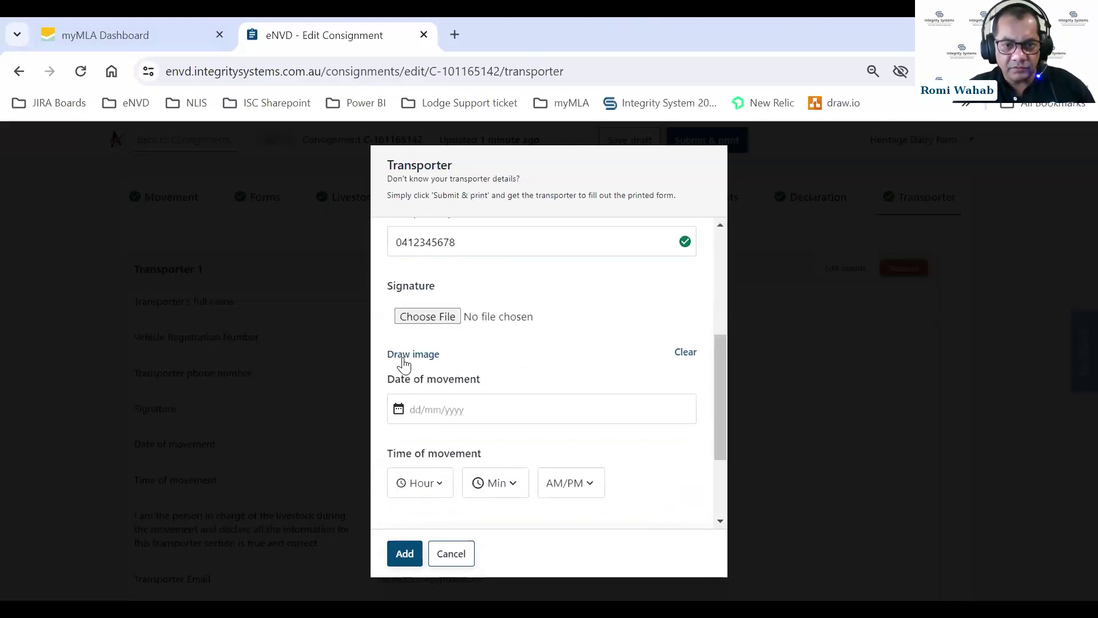
pyautogui.click(507, 343)
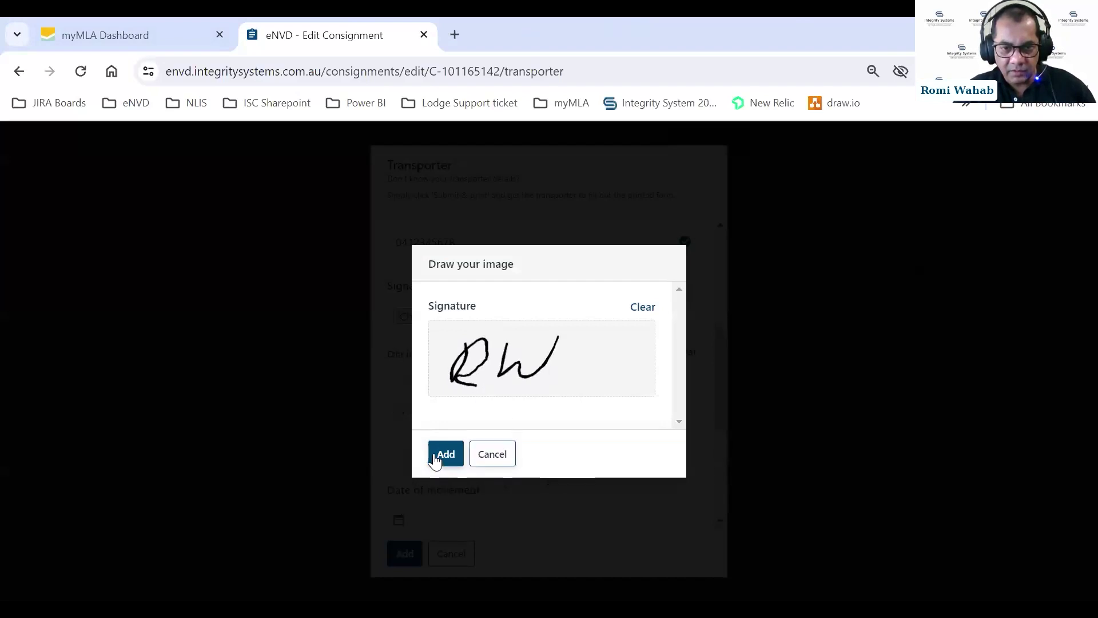
pyautogui.click(438, 458)
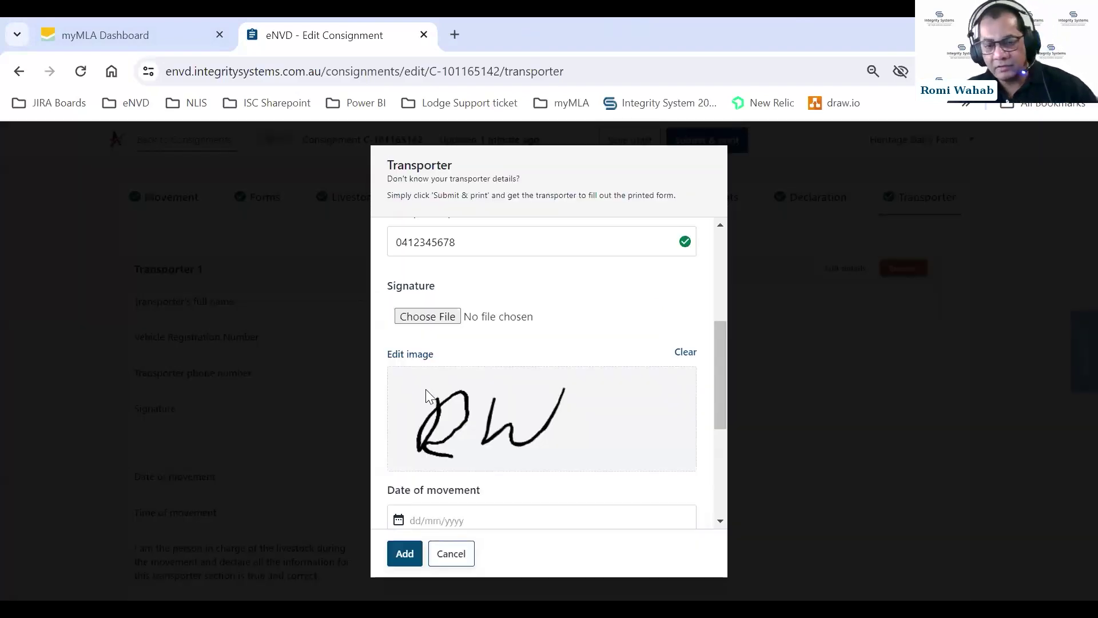
# Set movement to 18/03/2024 at 06:00 PM, tick the declaration, and save Transporter 1.
pyautogui.scroll(-2, 556, 364)
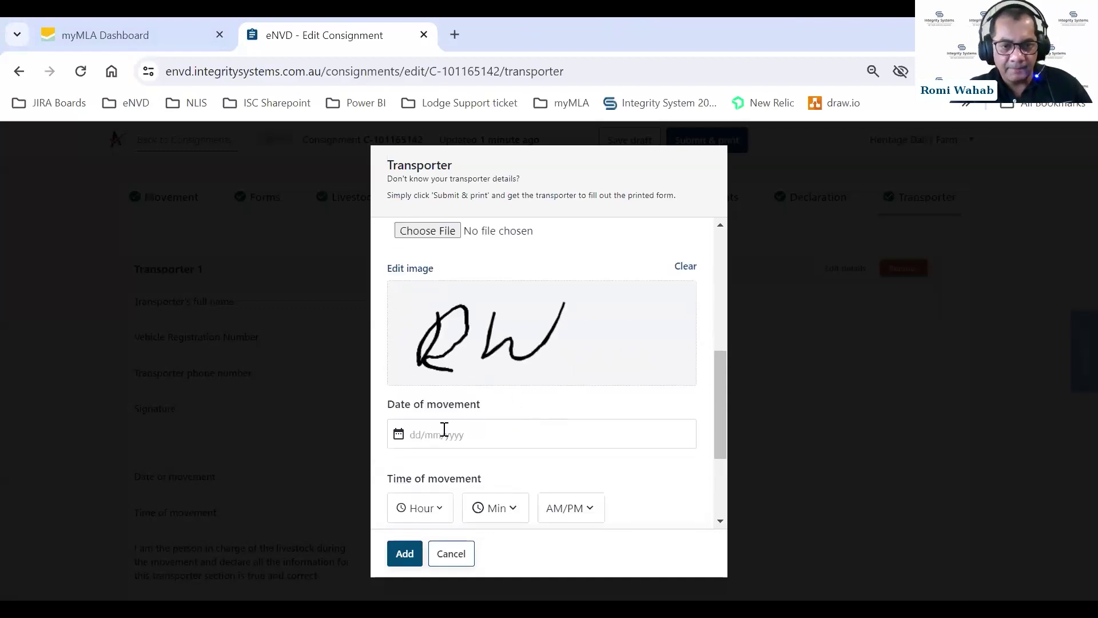
pyautogui.click(452, 432)
pyautogui.scroll(-1, 454, 442)
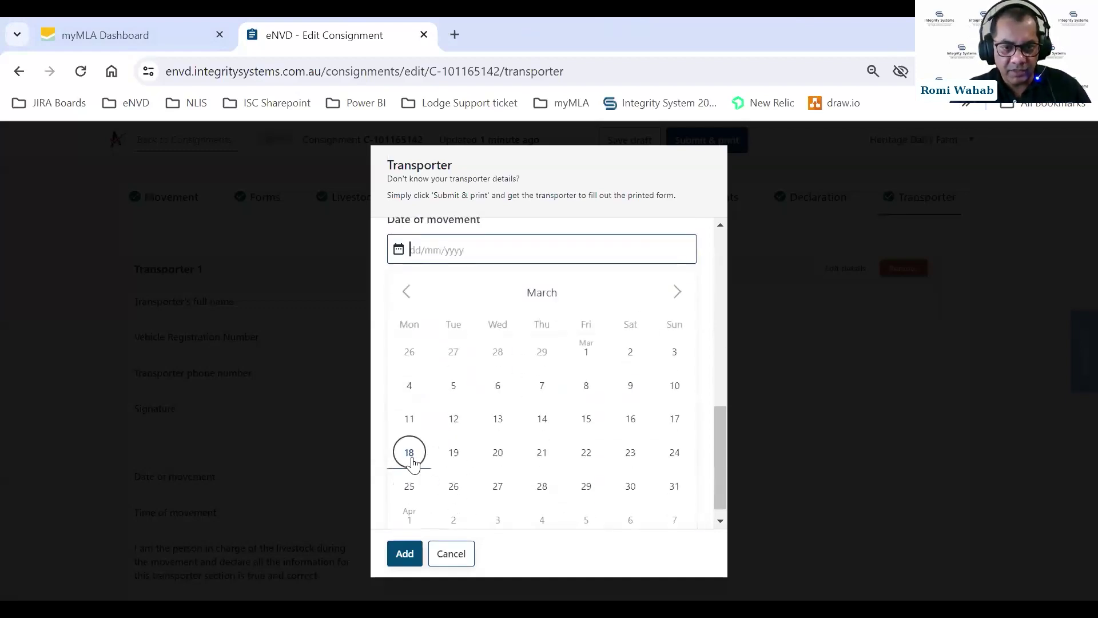
pyautogui.click(409, 452)
pyautogui.click(438, 351)
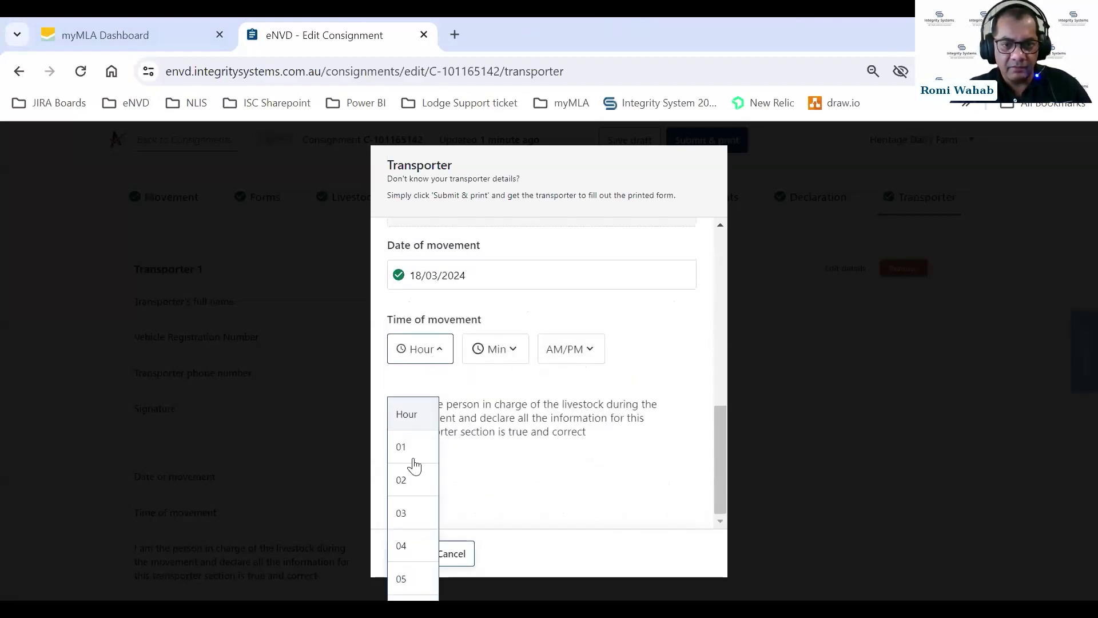
pyautogui.scroll(-2, 419, 488)
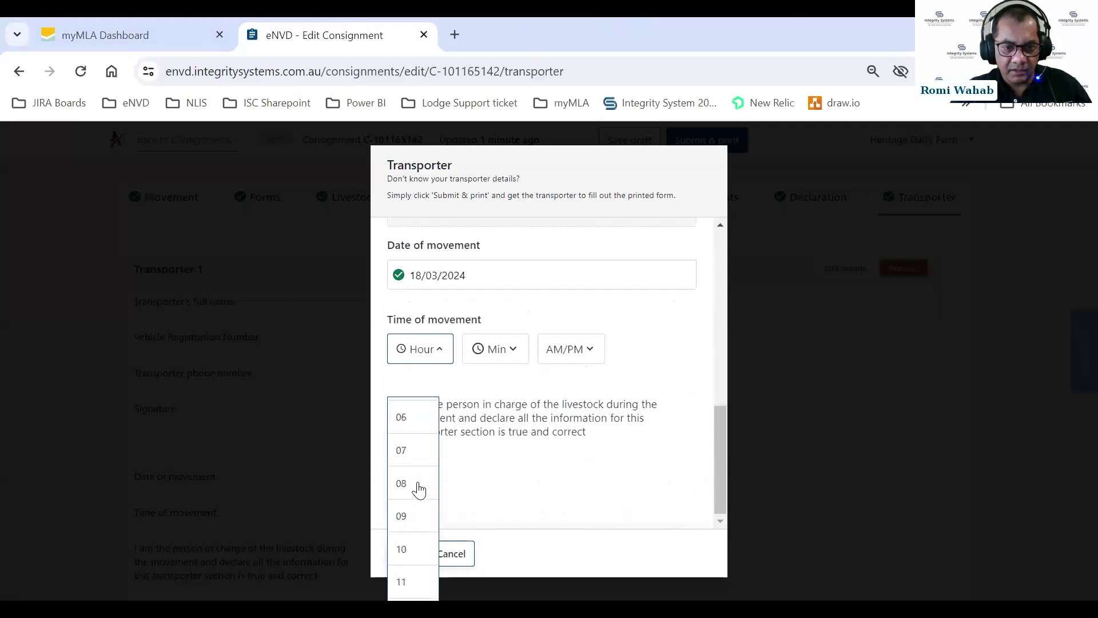
pyautogui.click(402, 419)
pyautogui.click(497, 350)
pyautogui.click(474, 458)
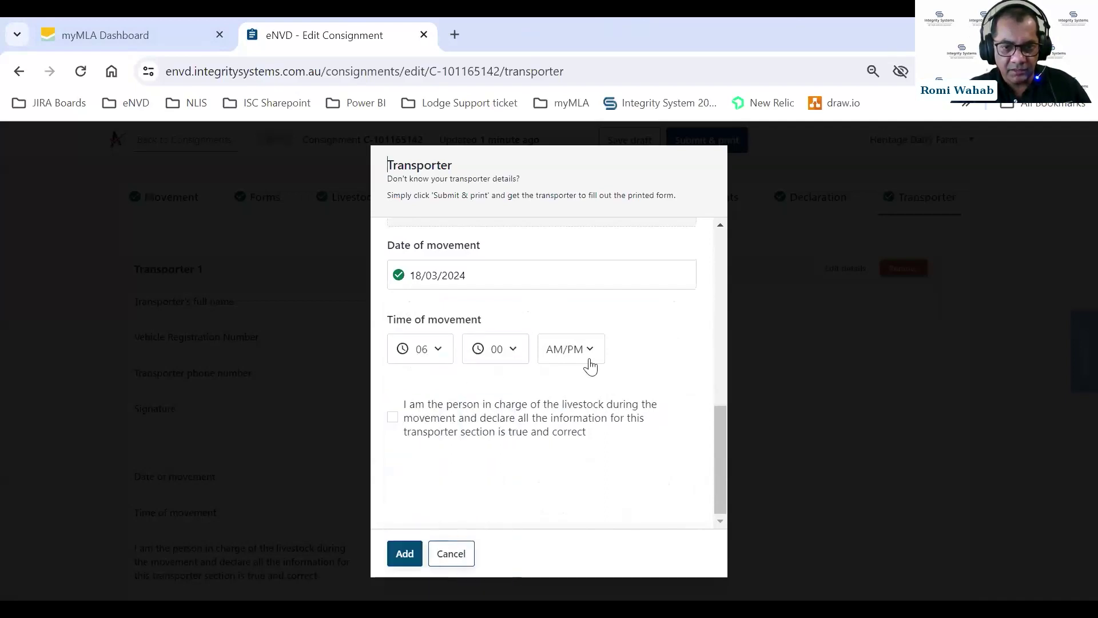
pyautogui.click(560, 359)
pyautogui.click(553, 479)
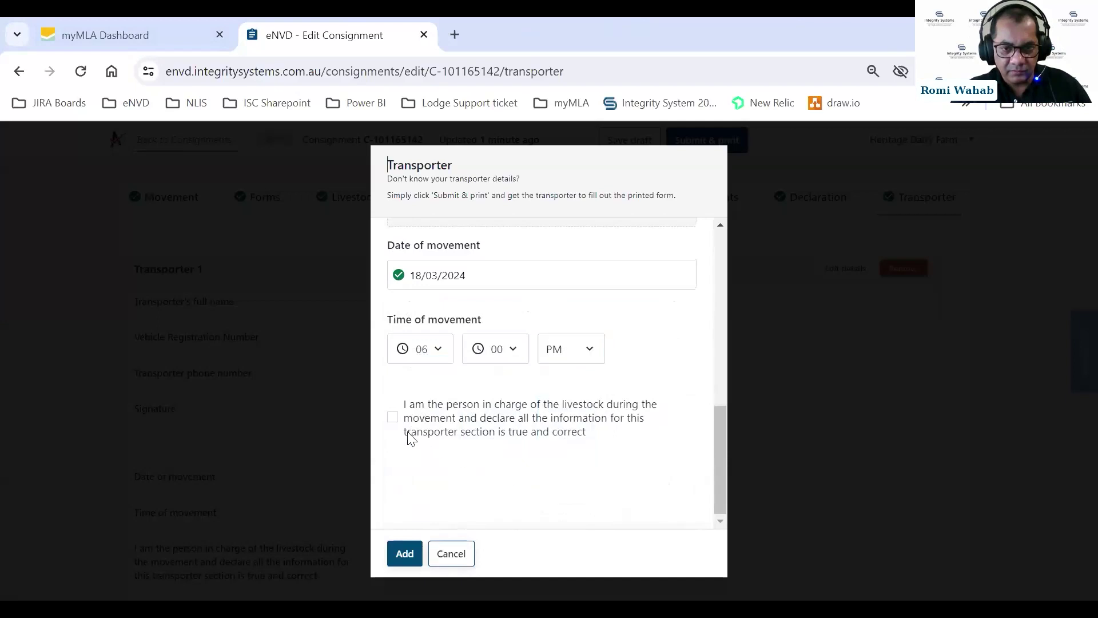
pyautogui.click(394, 419)
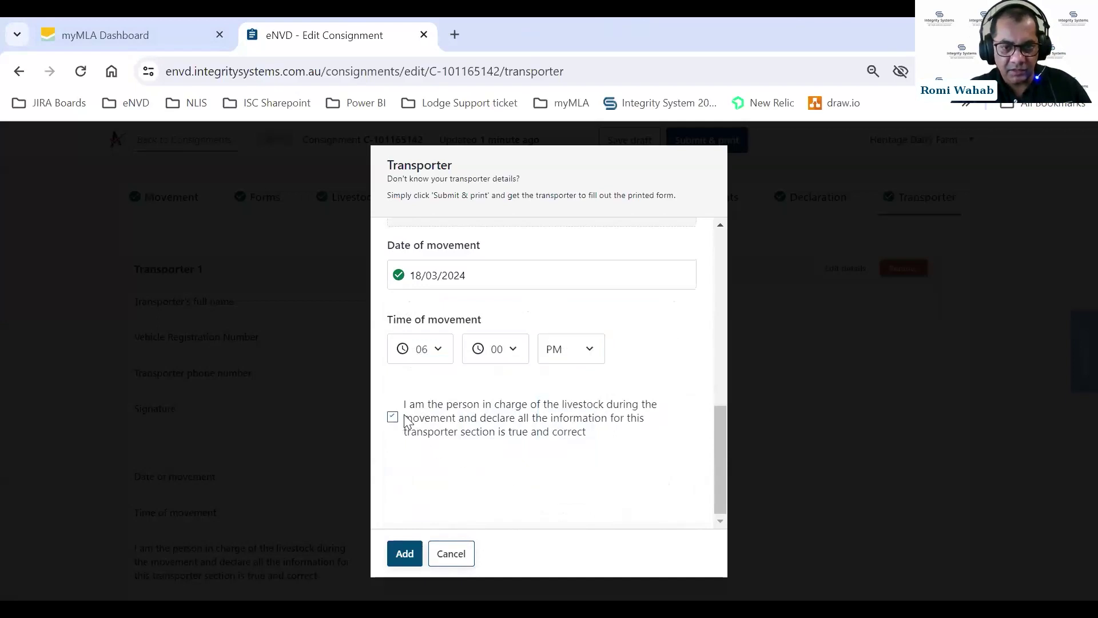
pyautogui.click(394, 543)
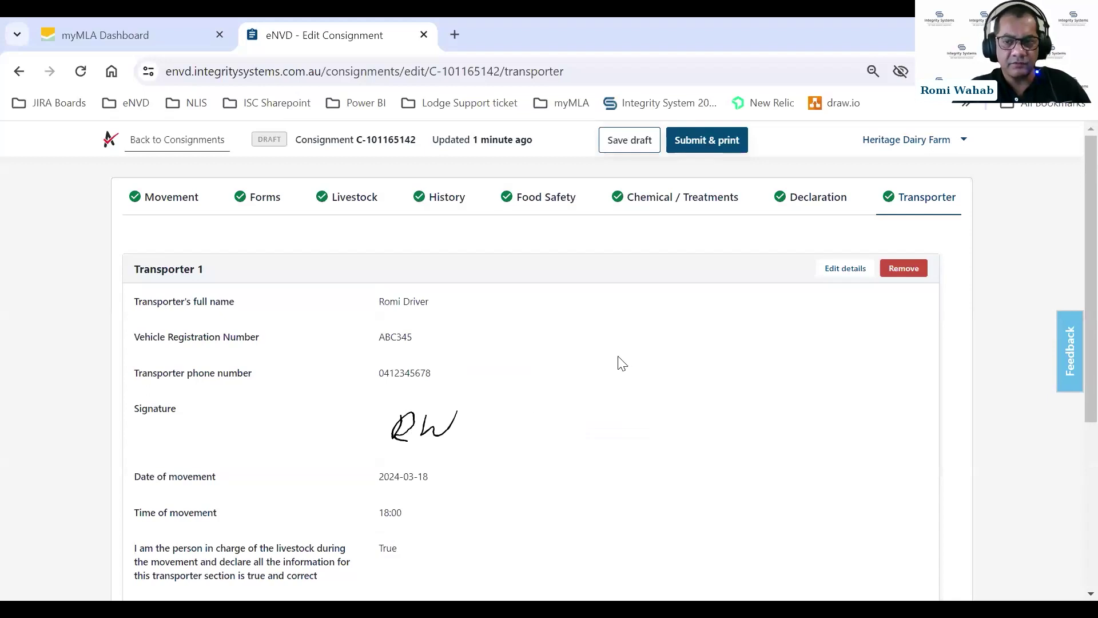
pyautogui.scroll(-2, 623, 363)
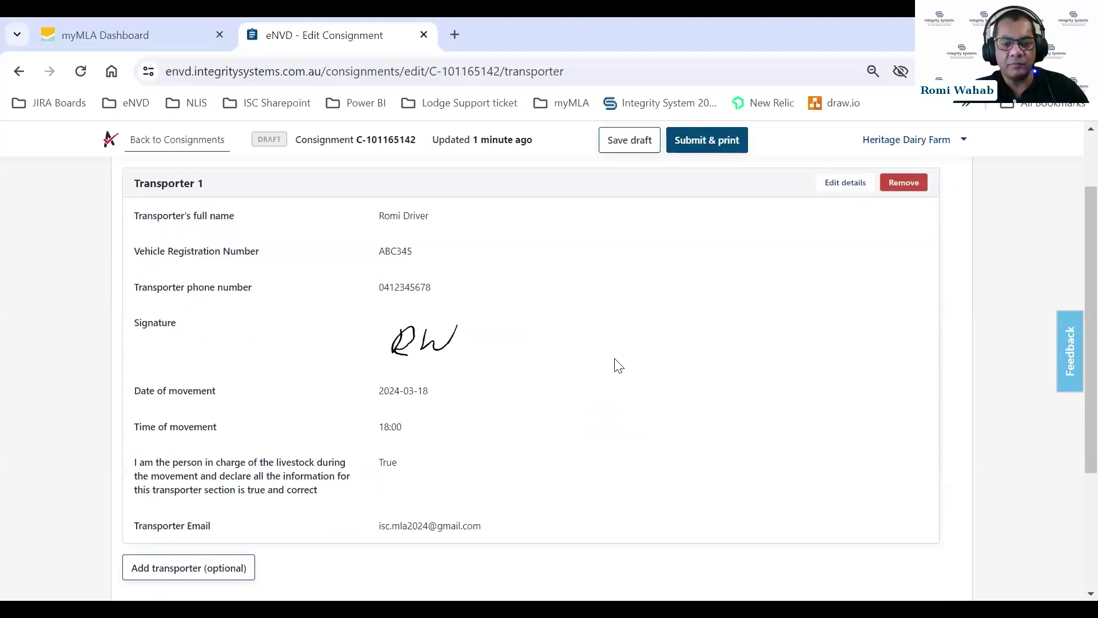
pyautogui.scroll(-3, 621, 364)
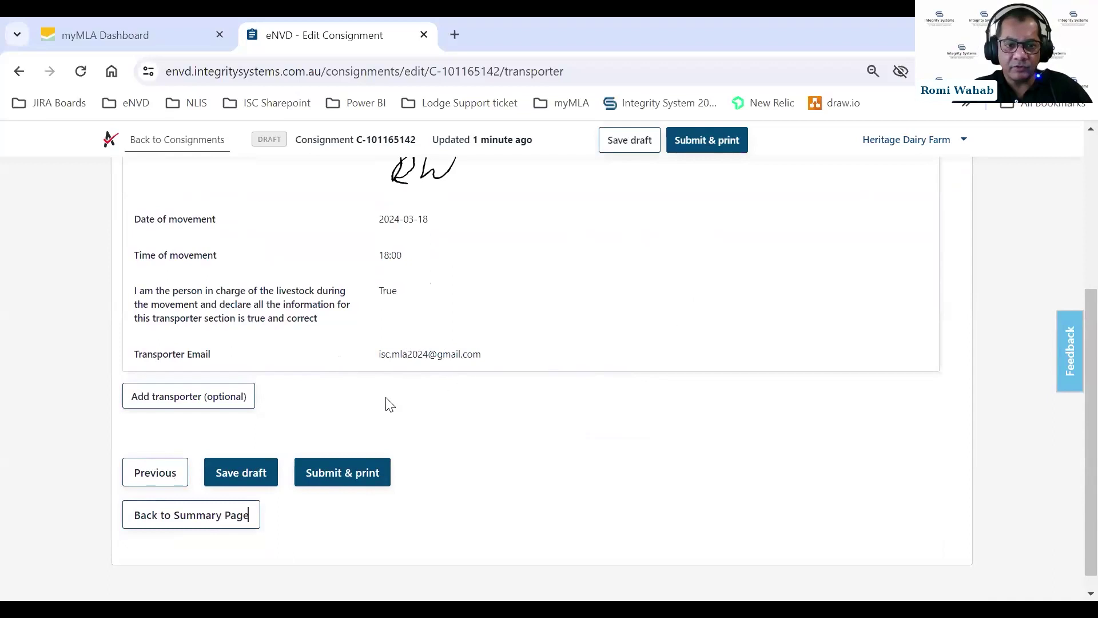
# Add another transporter with just the transporter's e-mail address entered, leaving other fields blank.
pyautogui.click(166, 402)
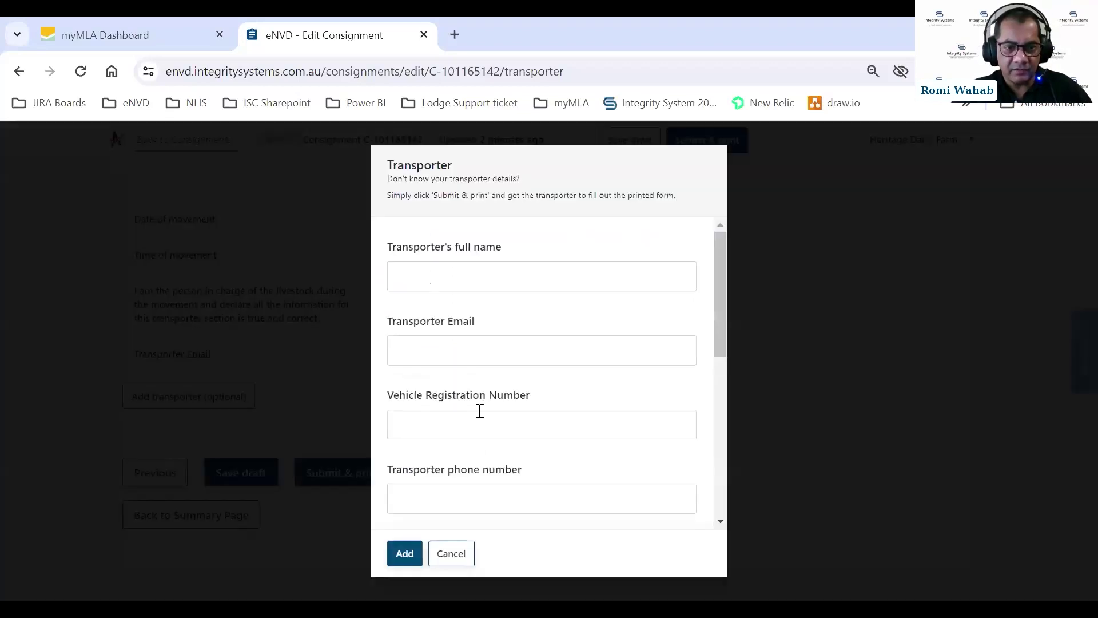
pyautogui.click(471, 343)
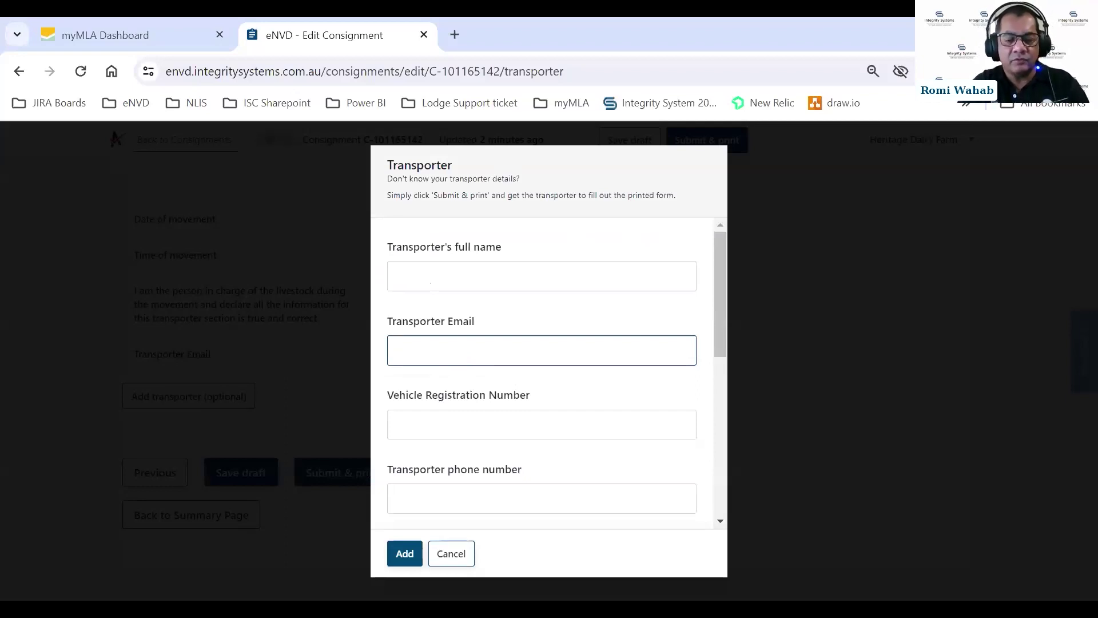
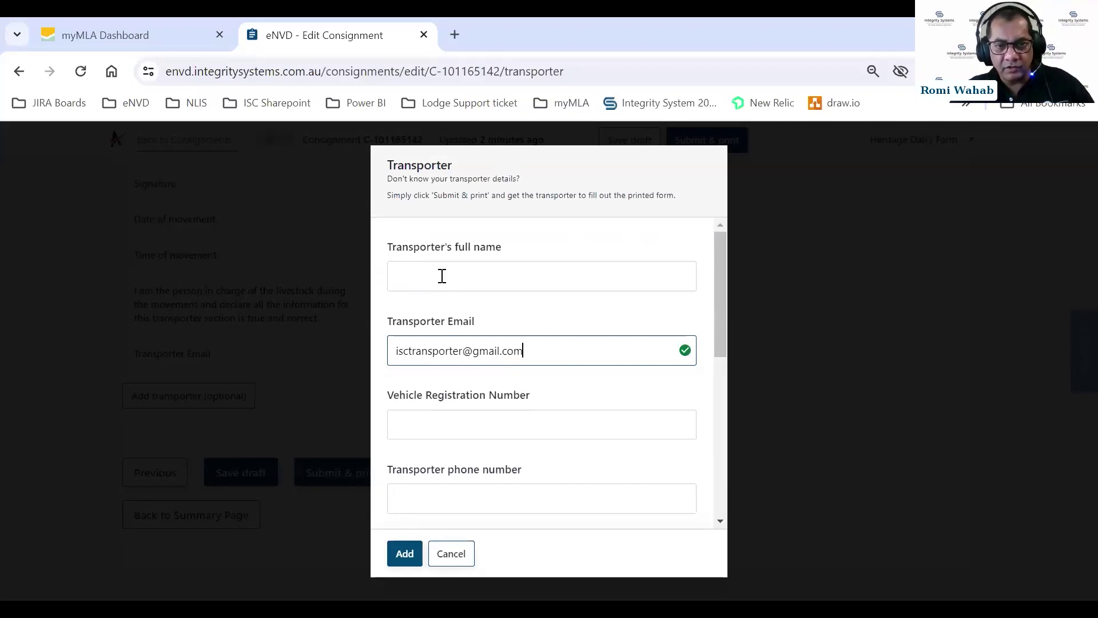
pyautogui.scroll(-1, 523, 289)
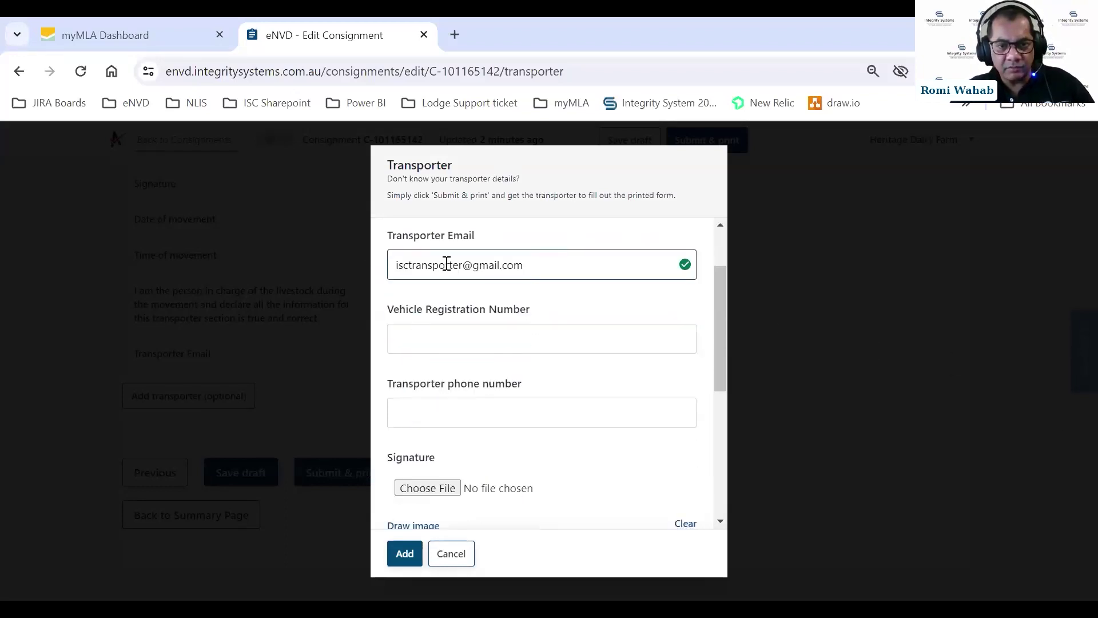
pyautogui.click(418, 542)
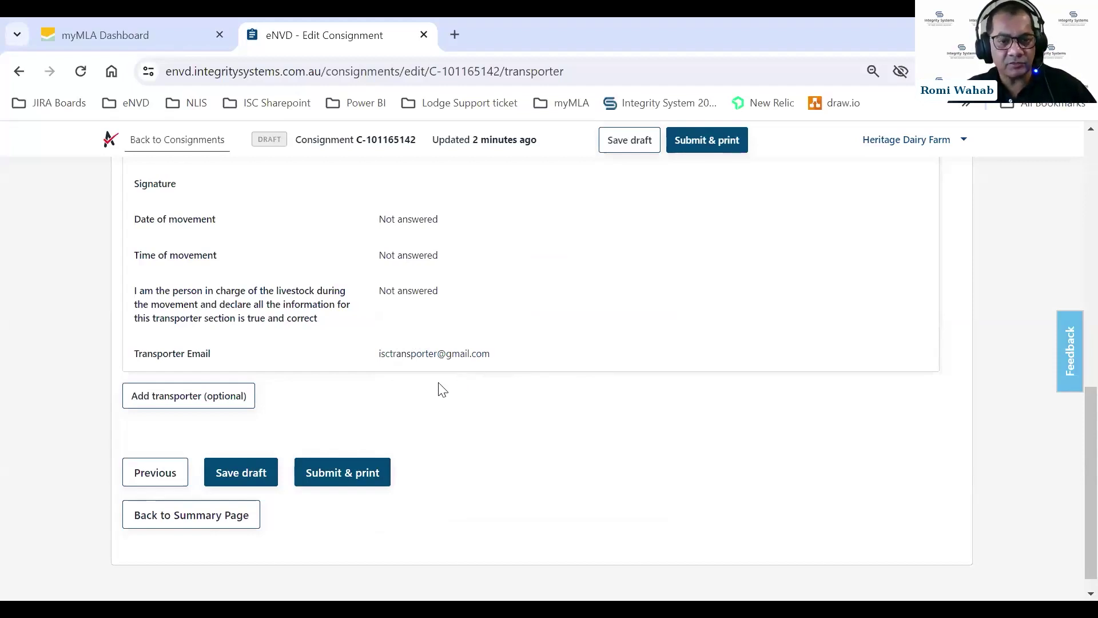
pyautogui.click(365, 480)
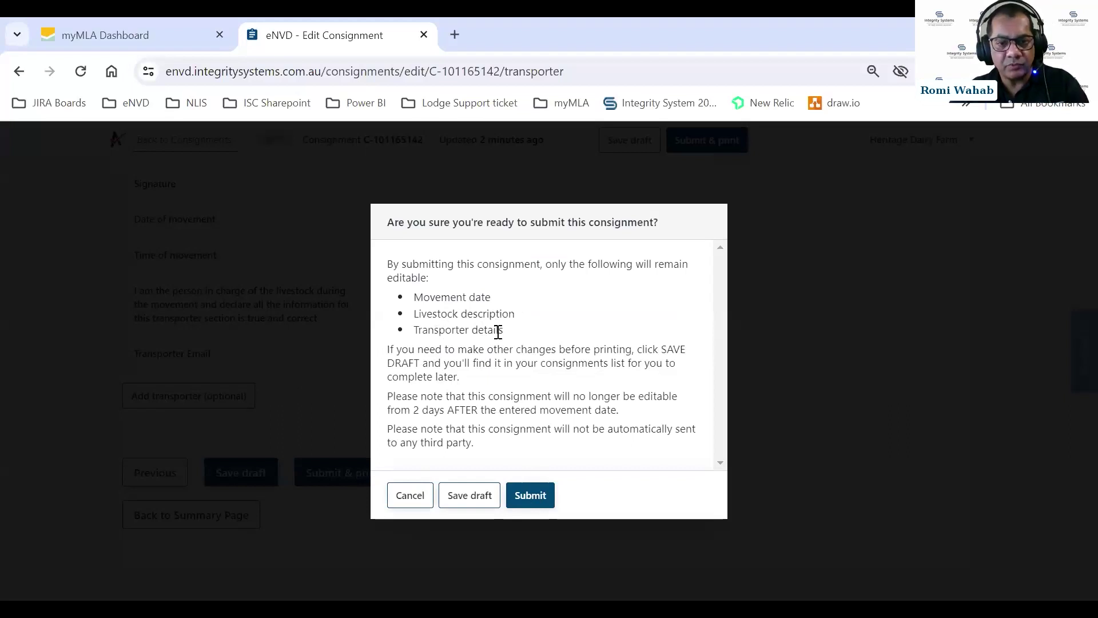
pyautogui.click(530, 495)
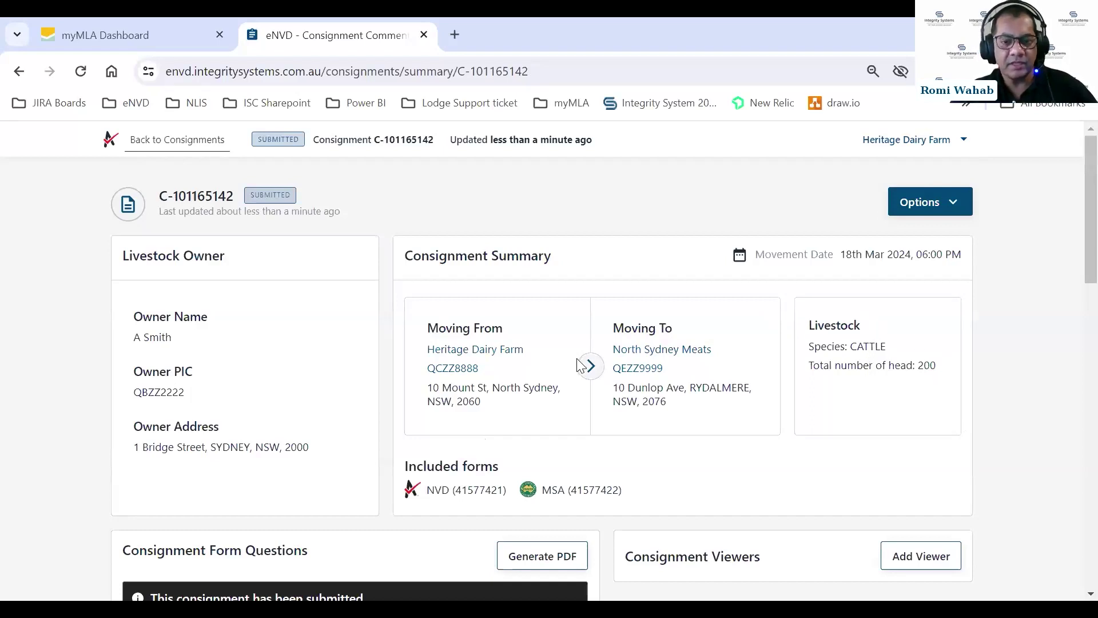
# Generate C-101165142's PDF from the Consignment Form Questions panel.
pyautogui.scroll(-3, 579, 364)
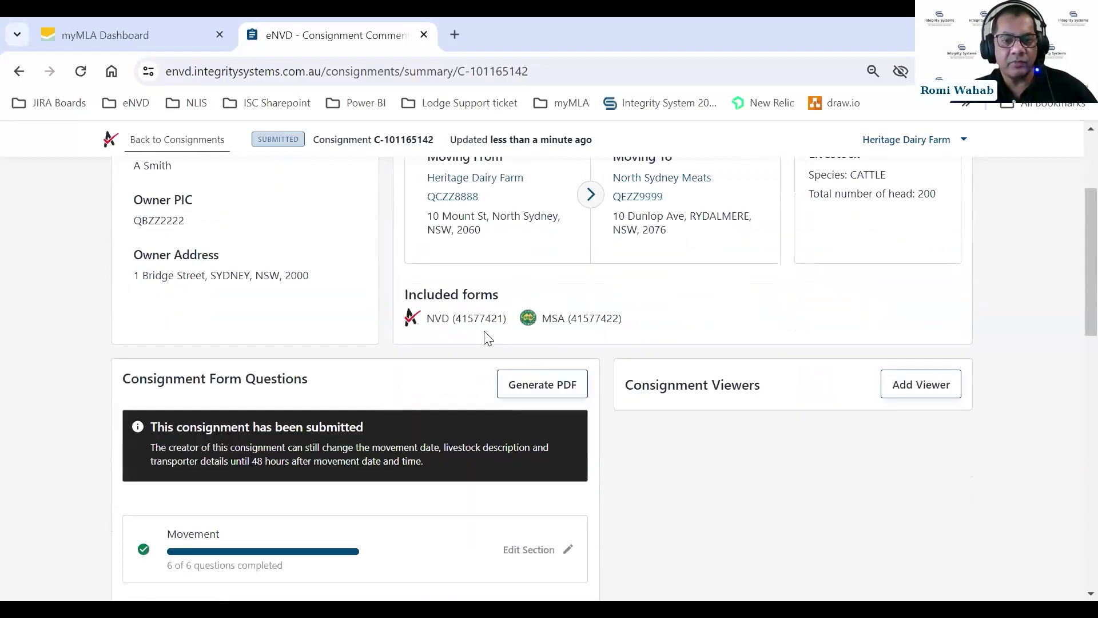
pyautogui.click(540, 380)
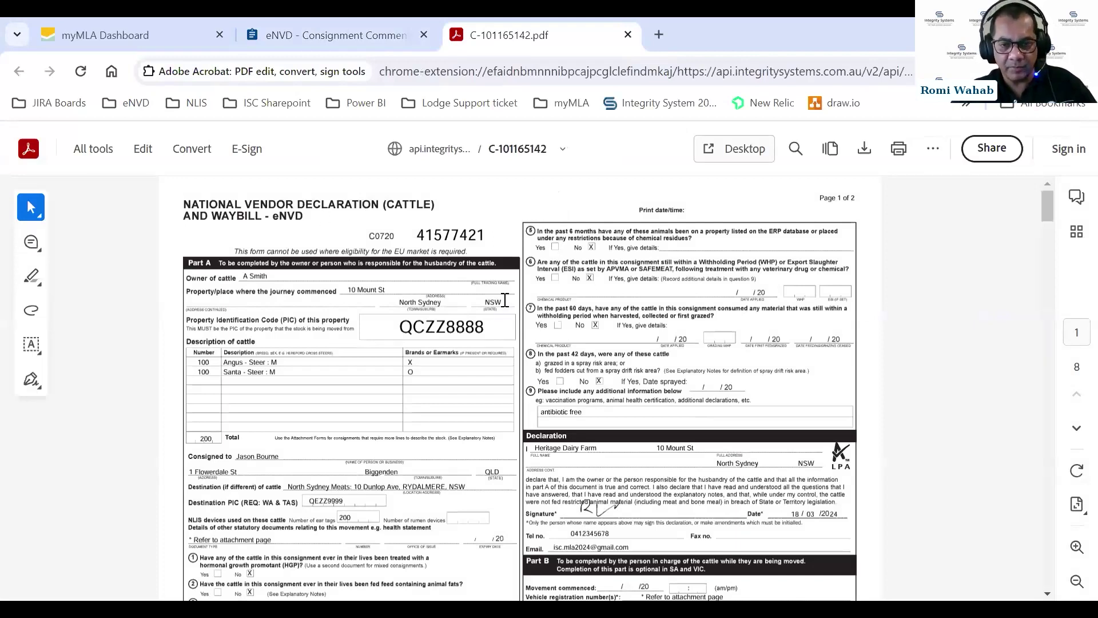
# Scroll through C-101165142.pdf down to the cattle tick form, then close the PDF tab.
pyautogui.scroll(-10, 632, 326)
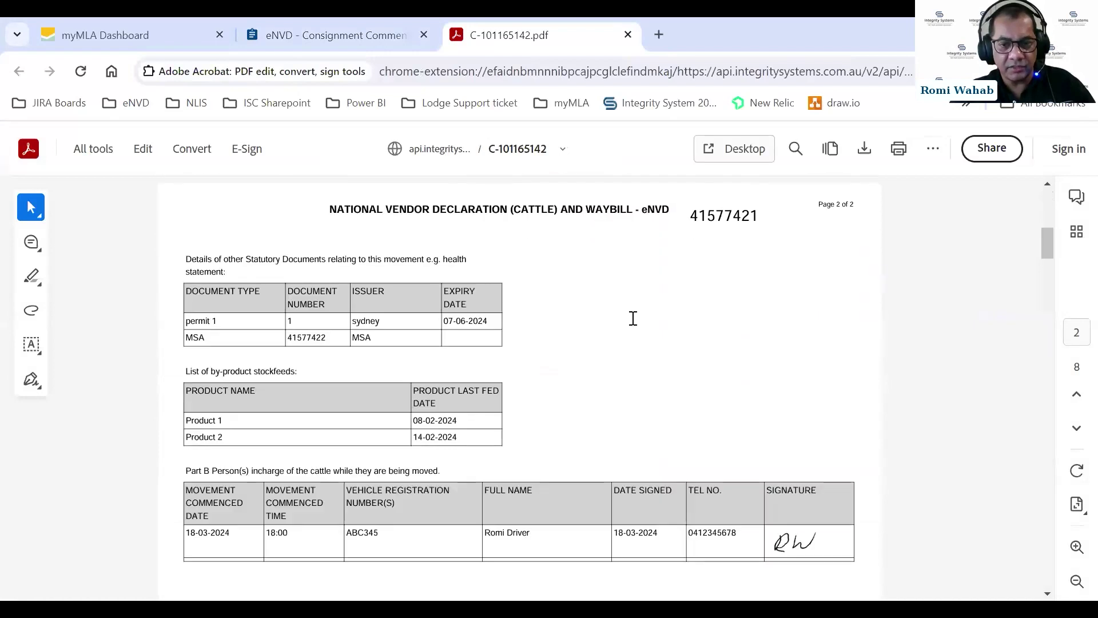
pyautogui.scroll(-3, 632, 320)
pyautogui.scroll(2, 400, 286)
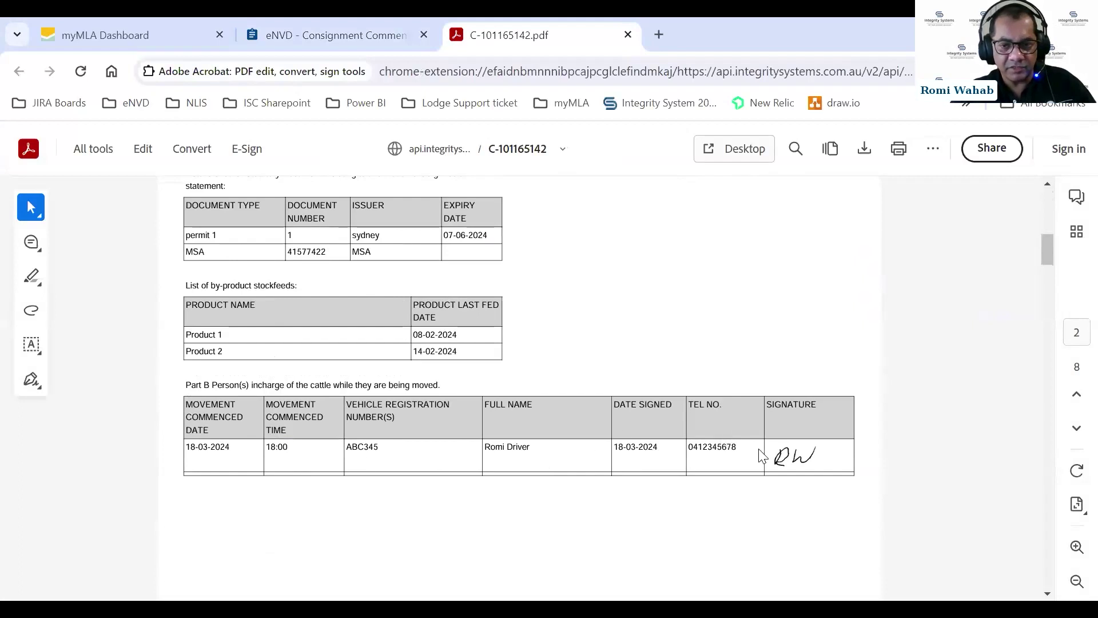
pyautogui.scroll(-10, 752, 452)
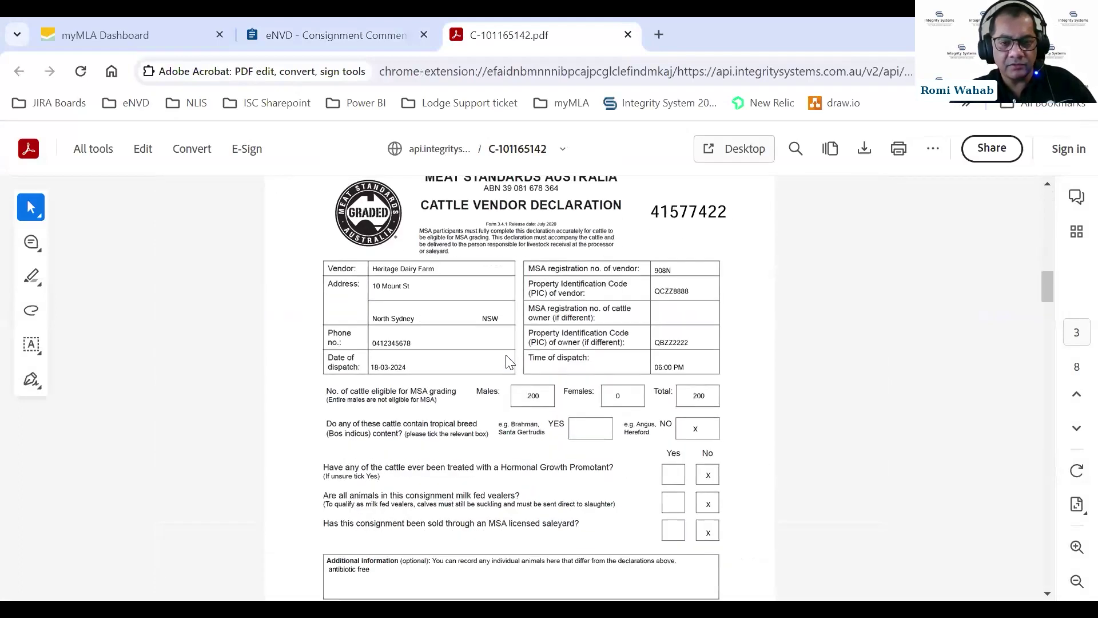
pyautogui.scroll(-8, 510, 362)
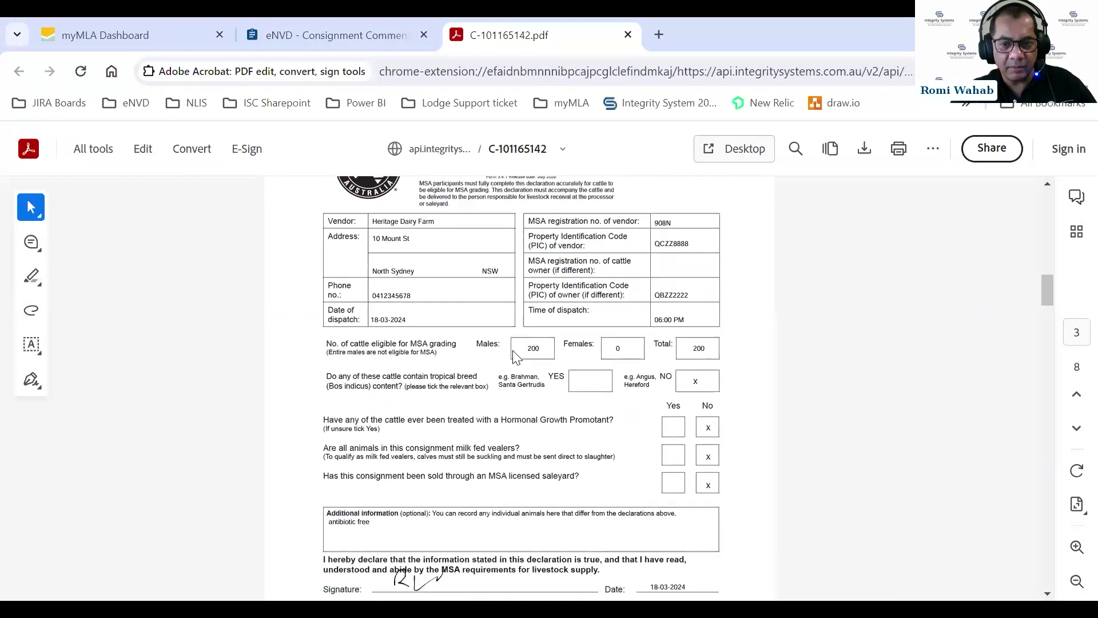
pyautogui.scroll(-1, 513, 360)
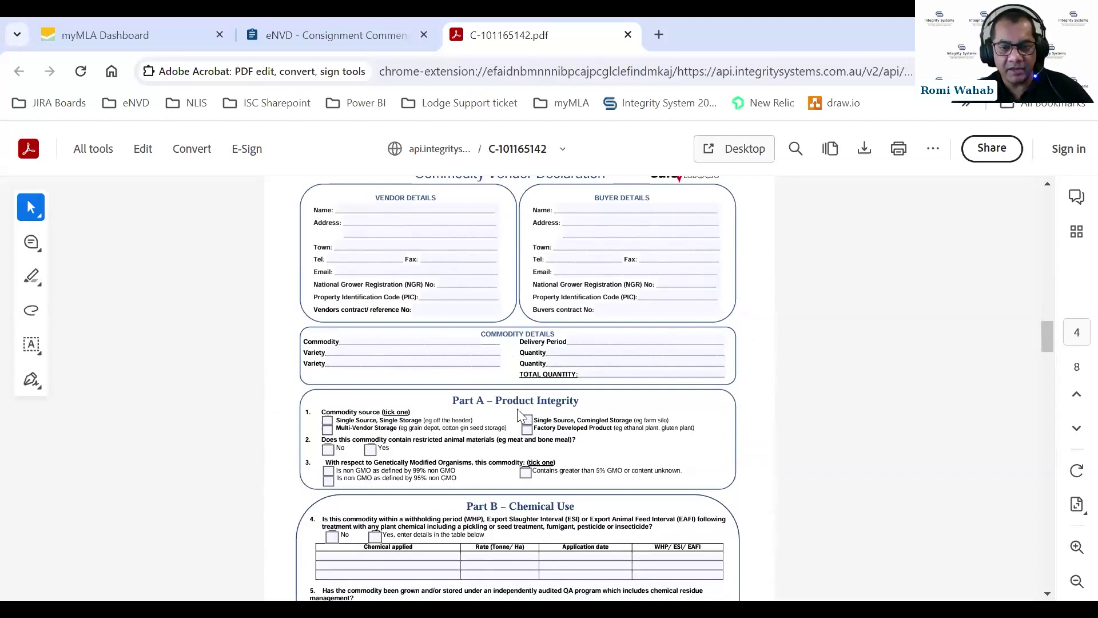
pyautogui.scroll(-12, 519, 414)
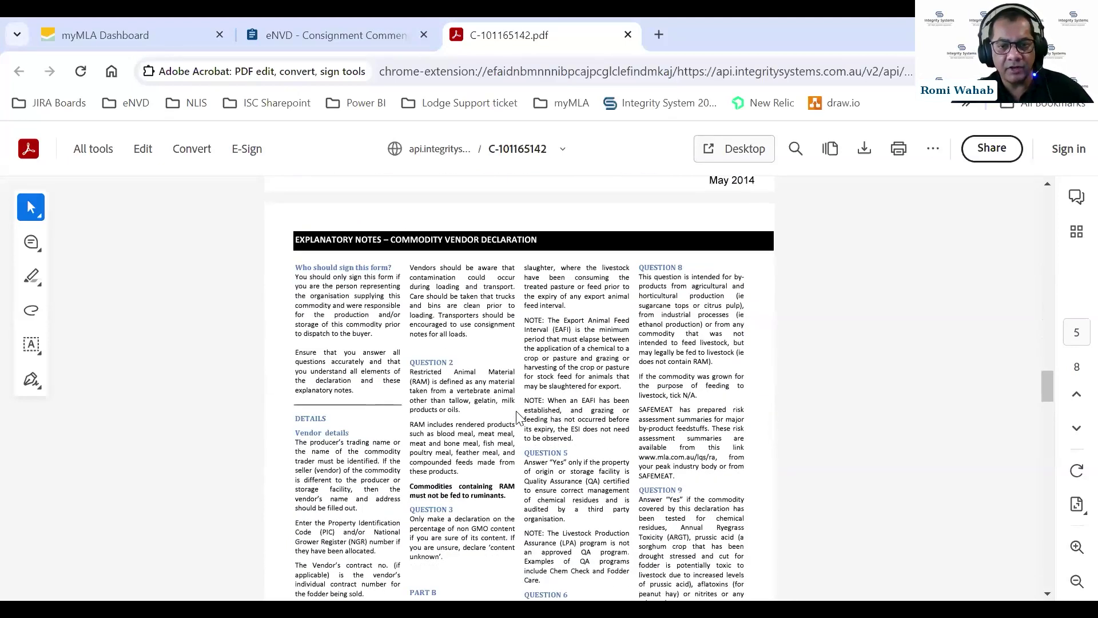
pyautogui.scroll(-10, 518, 412)
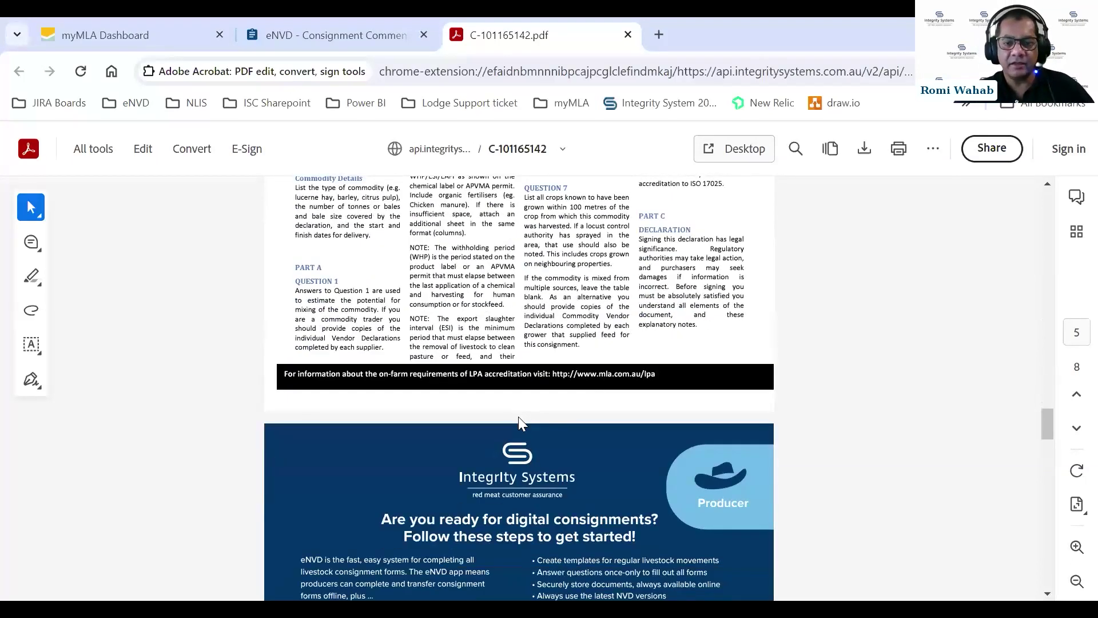
pyautogui.scroll(-3, 518, 420)
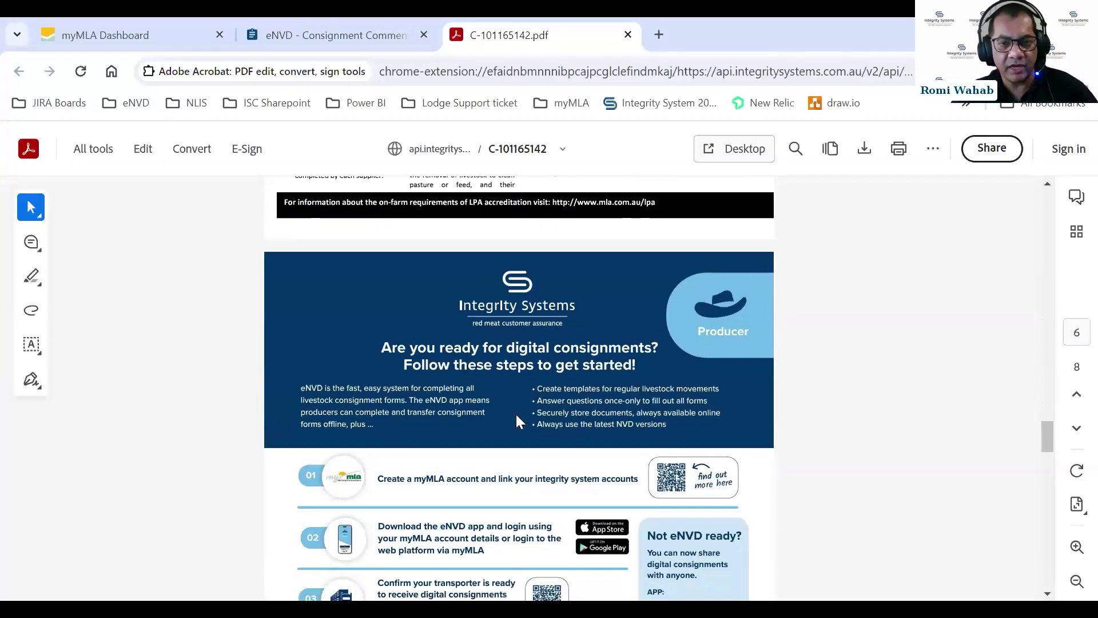
pyautogui.scroll(-7, 503, 415)
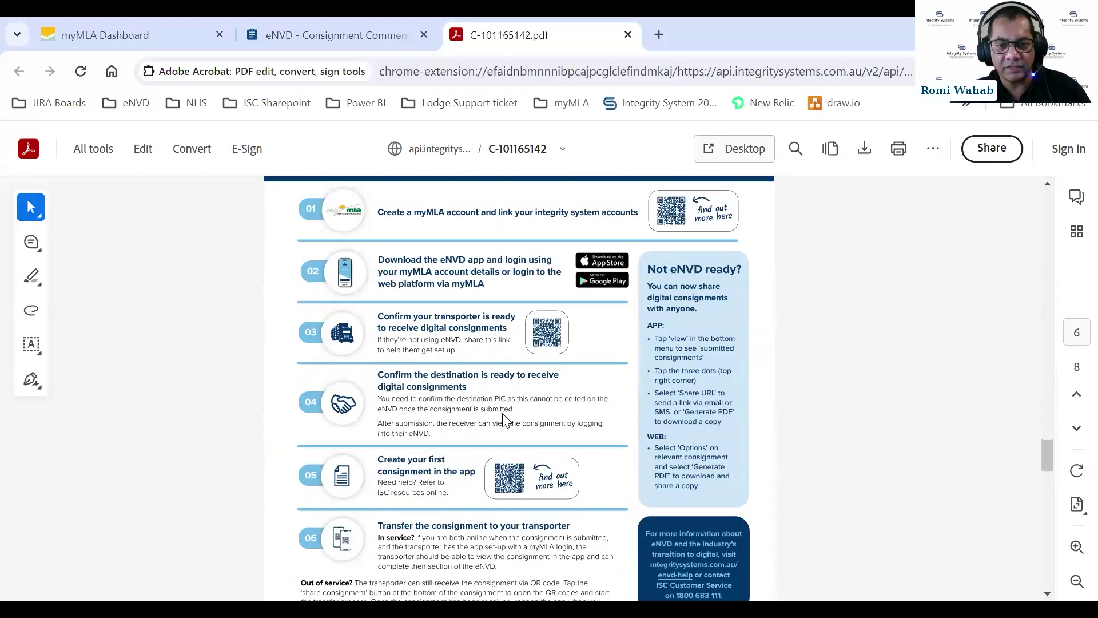
pyautogui.scroll(-3, 526, 409)
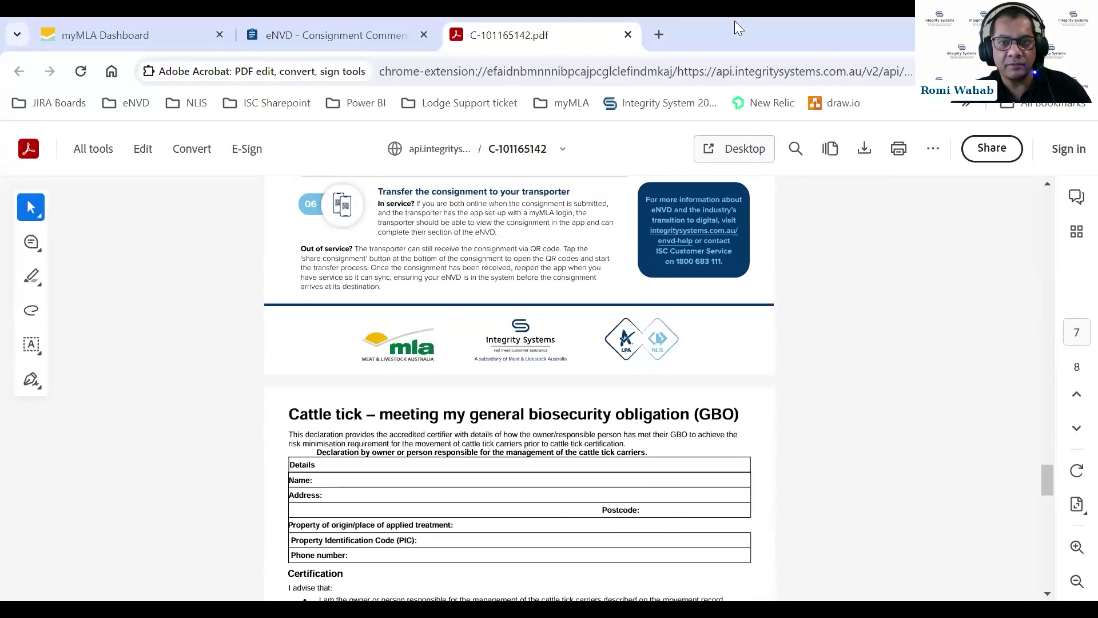
pyautogui.click(628, 35)
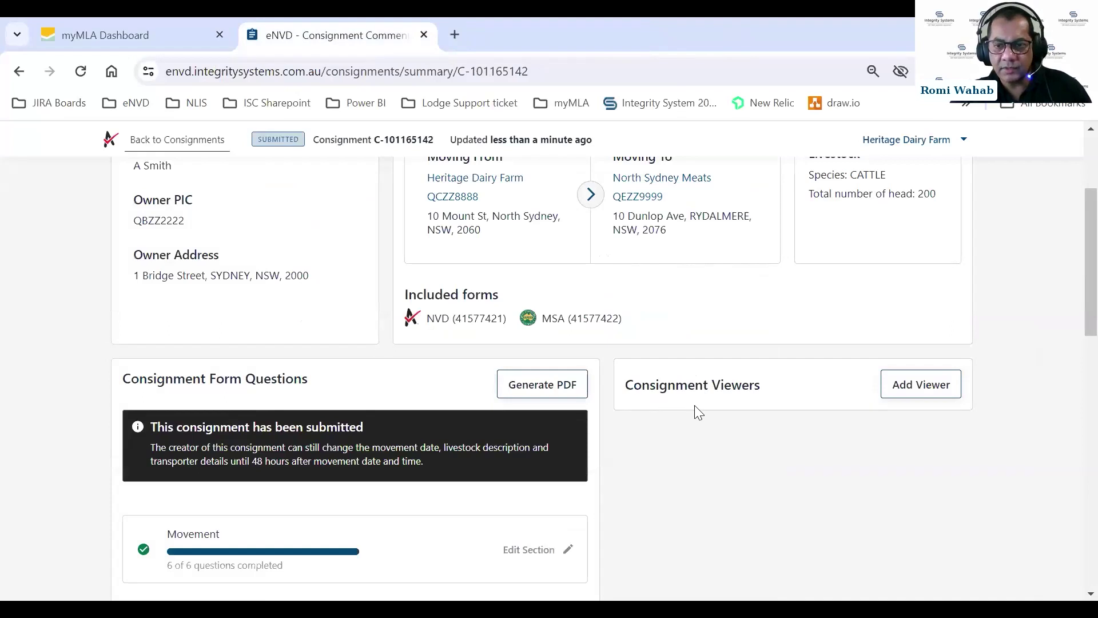
pyautogui.scroll(-2, 696, 406)
pyautogui.scroll(-1, 711, 394)
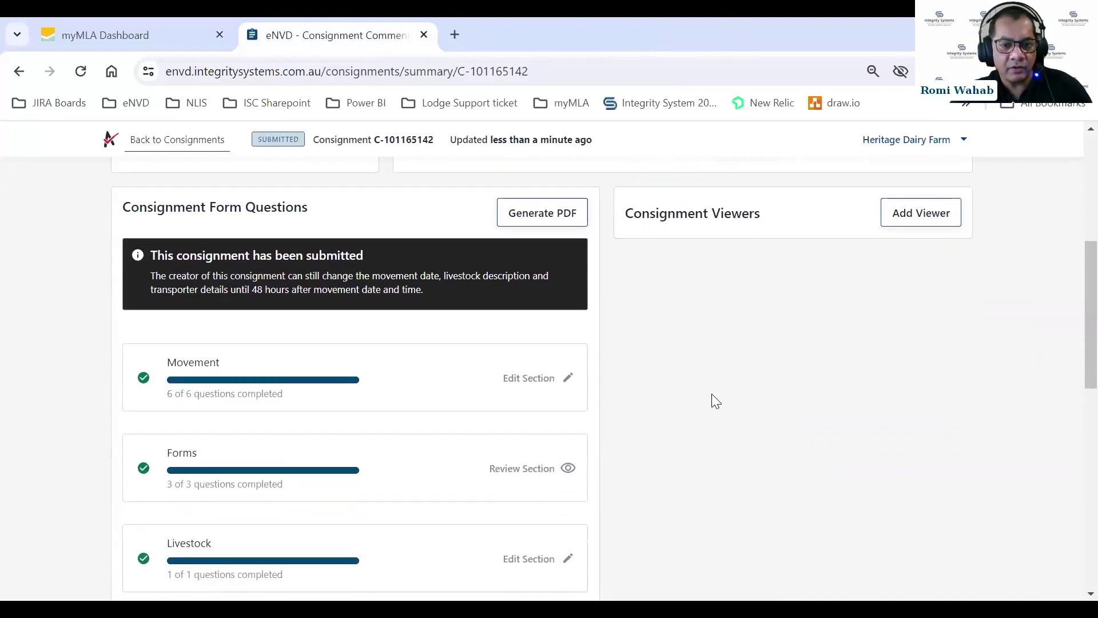
pyautogui.scroll(-1, 692, 368)
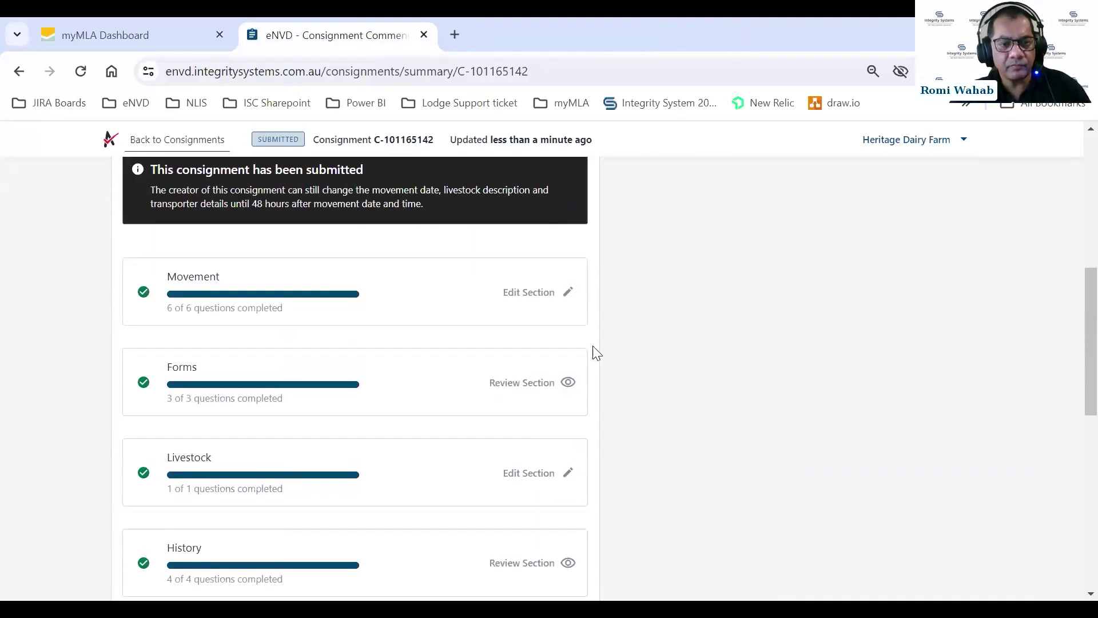
pyautogui.scroll(-2, 652, 342)
pyautogui.scroll(1, 654, 342)
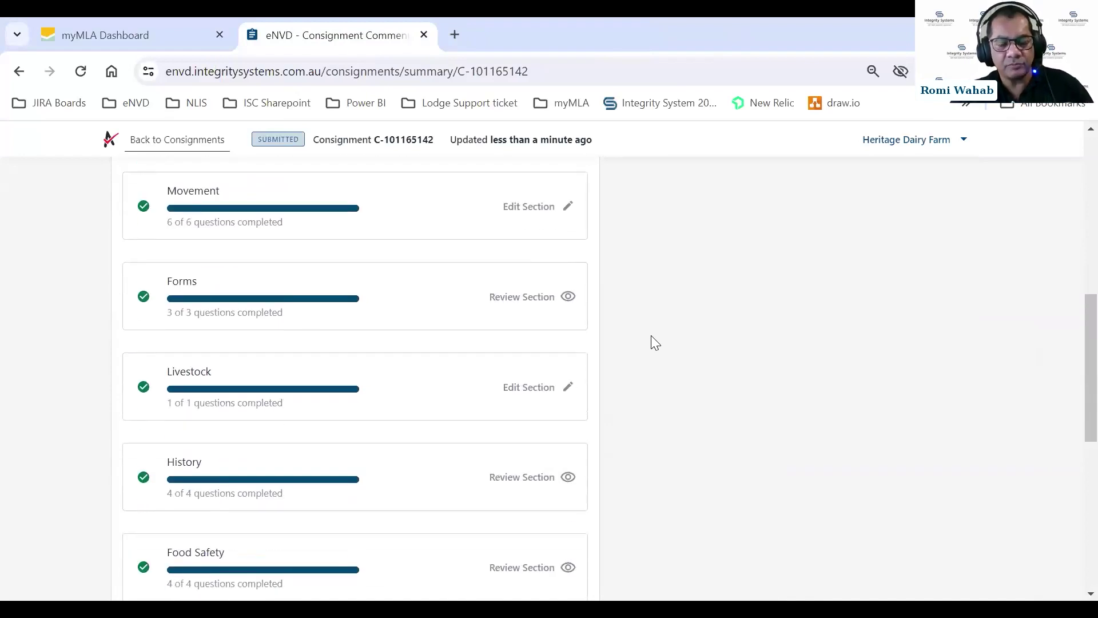
pyautogui.scroll(1, 650, 336)
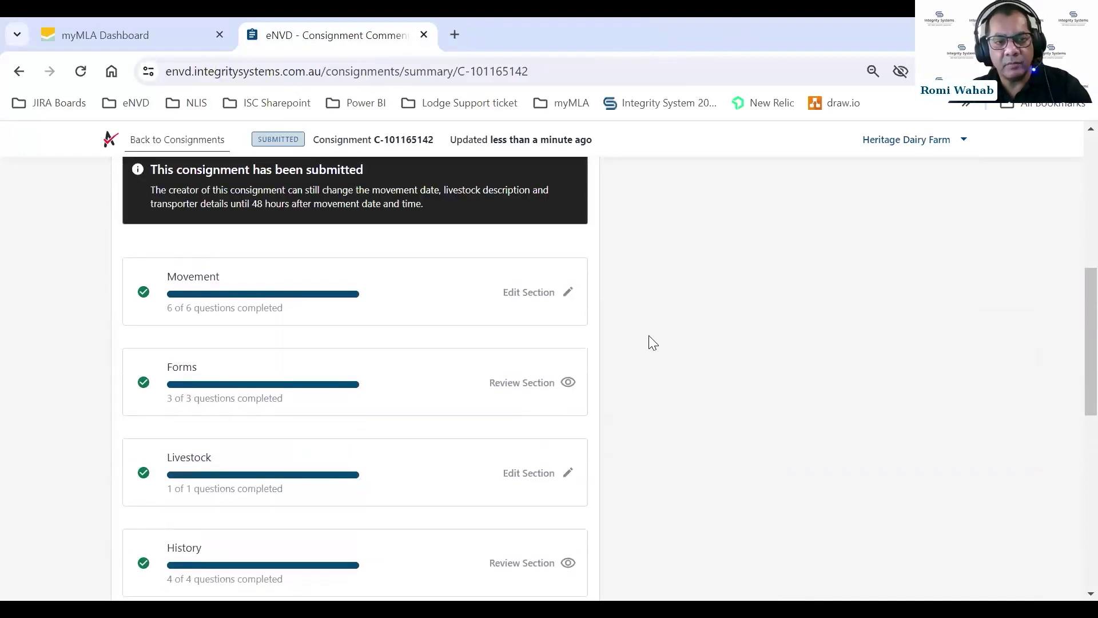
pyautogui.scroll(1, 649, 336)
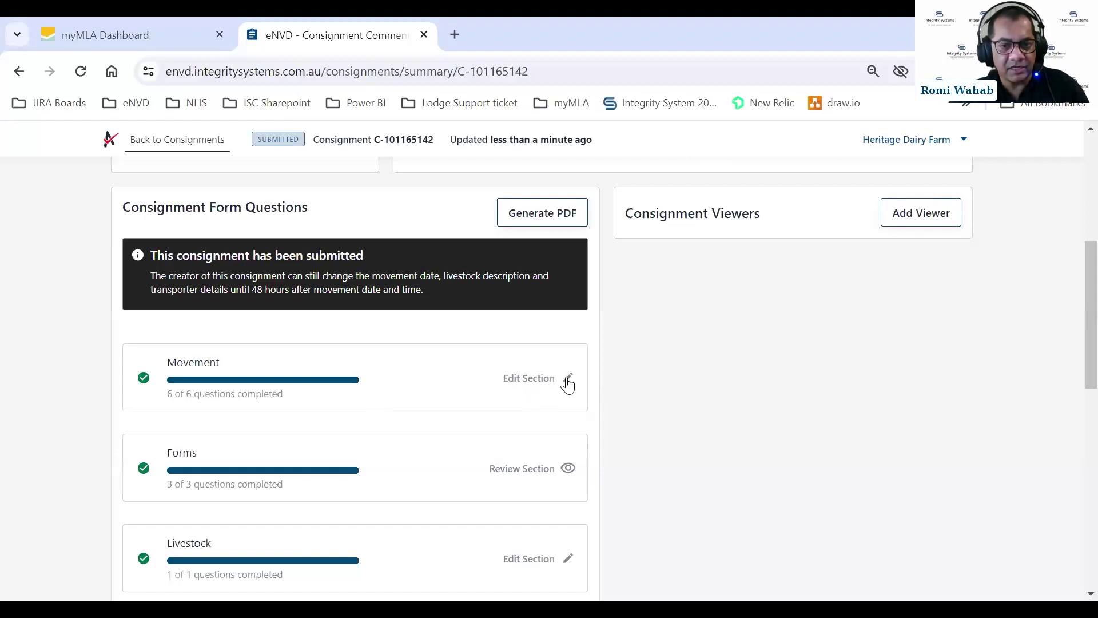
pyautogui.scroll(-4, 633, 372)
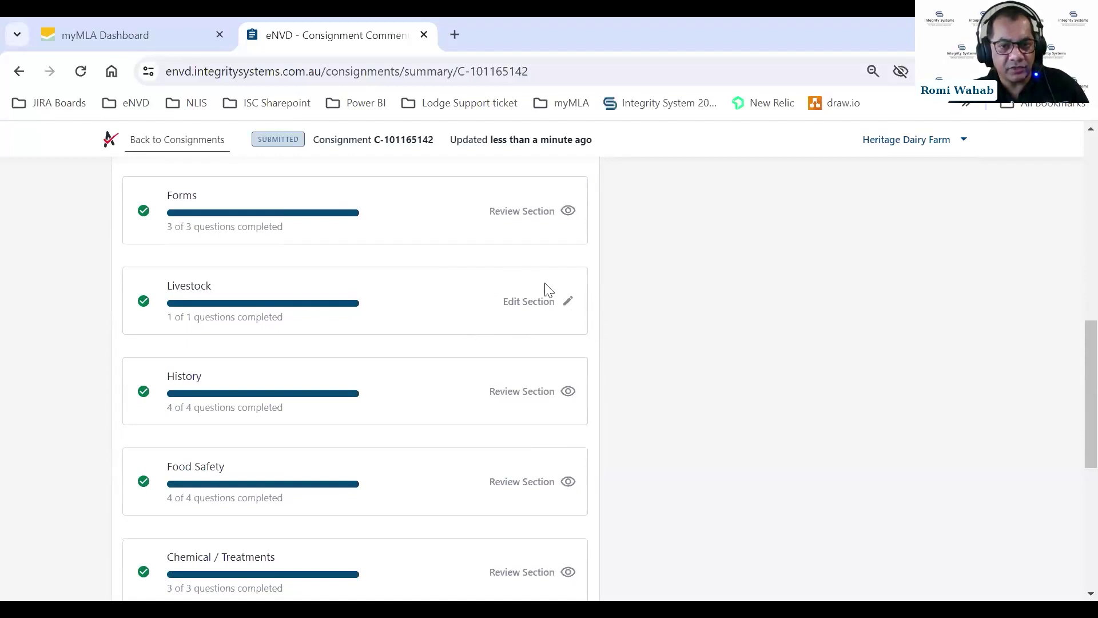
pyautogui.scroll(-6, 611, 316)
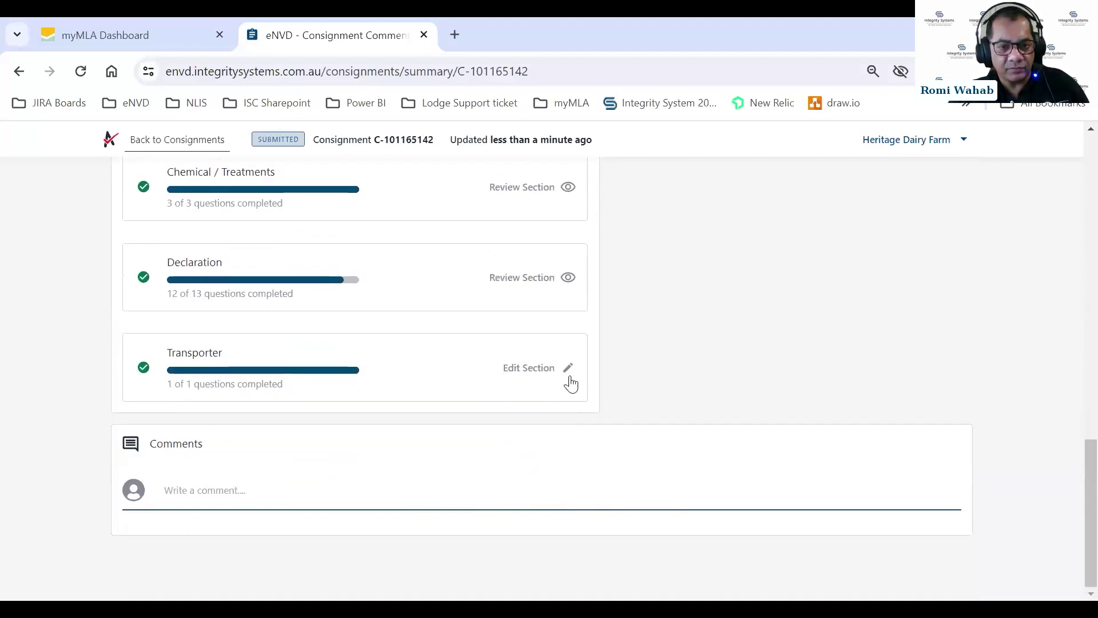
pyautogui.scroll(8, 565, 358)
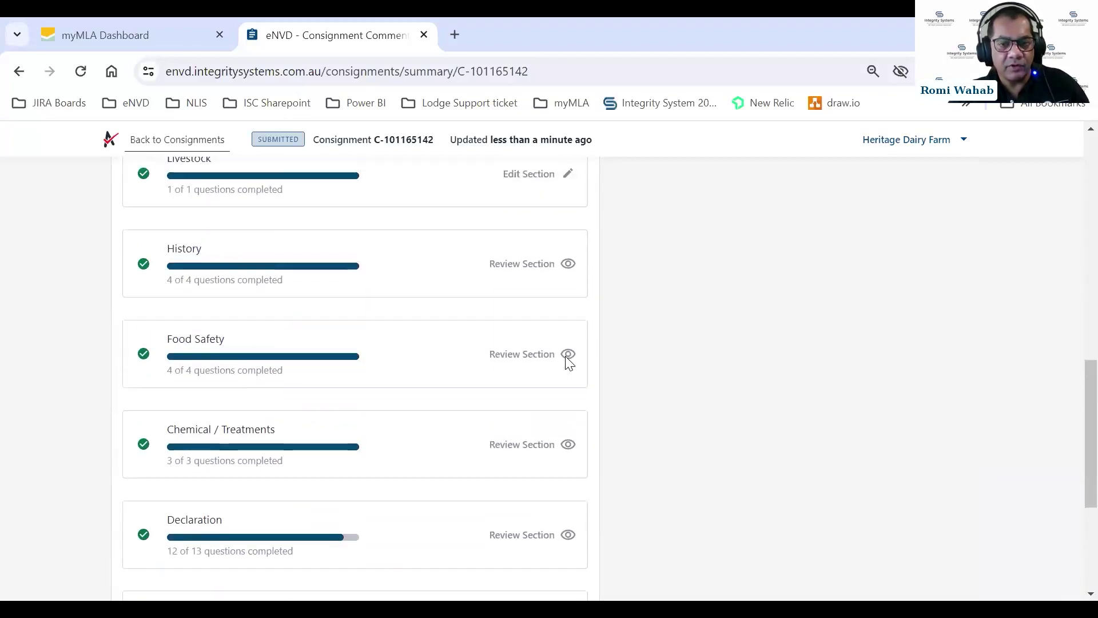
pyautogui.scroll(2, 570, 349)
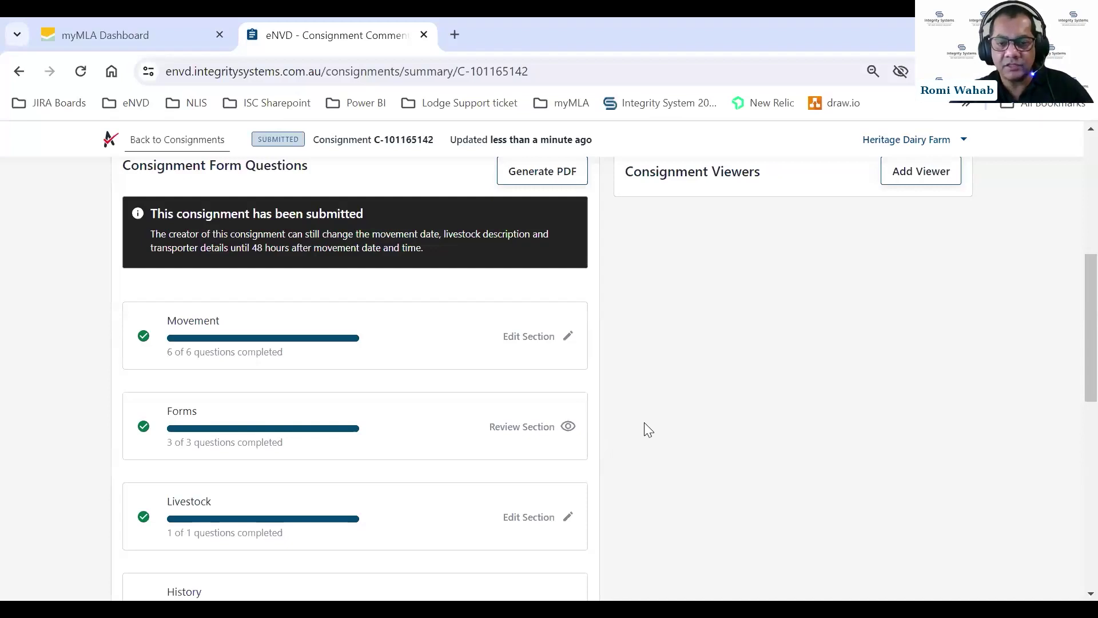
pyautogui.scroll(-1, 644, 428)
pyautogui.scroll(-1, 644, 421)
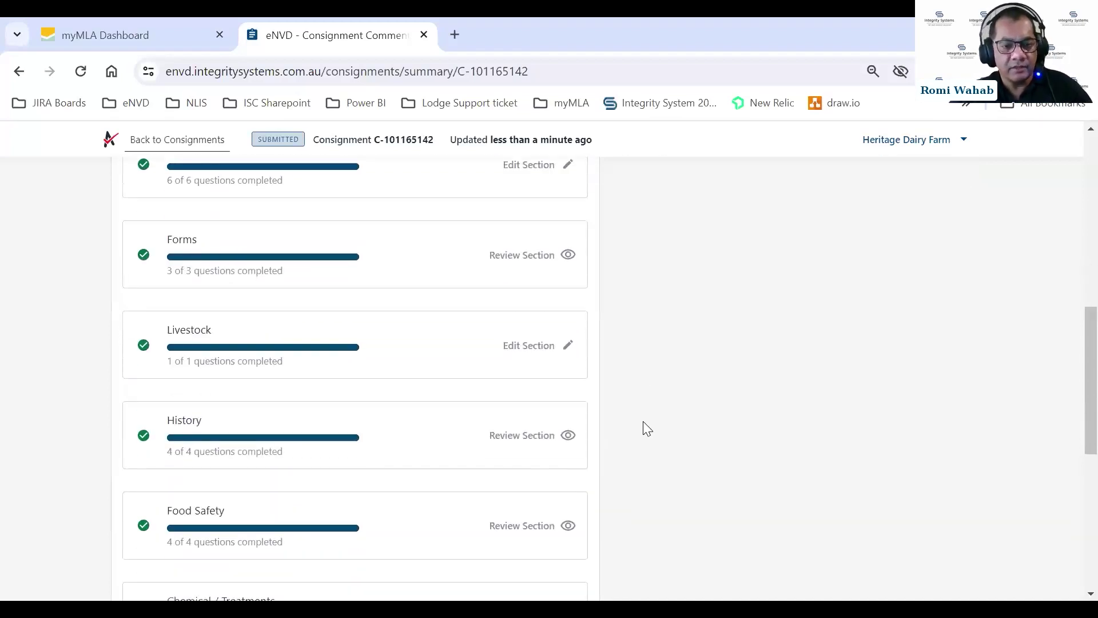
pyautogui.scroll(2, 631, 405)
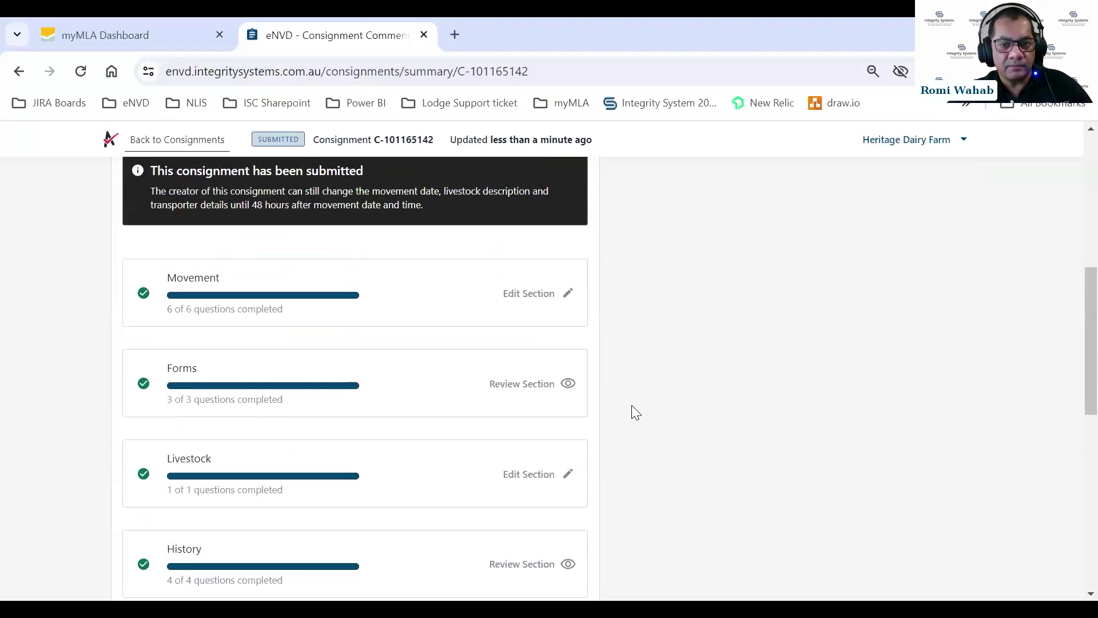
pyautogui.scroll(-3, 634, 405)
pyautogui.scroll(-4, 636, 409)
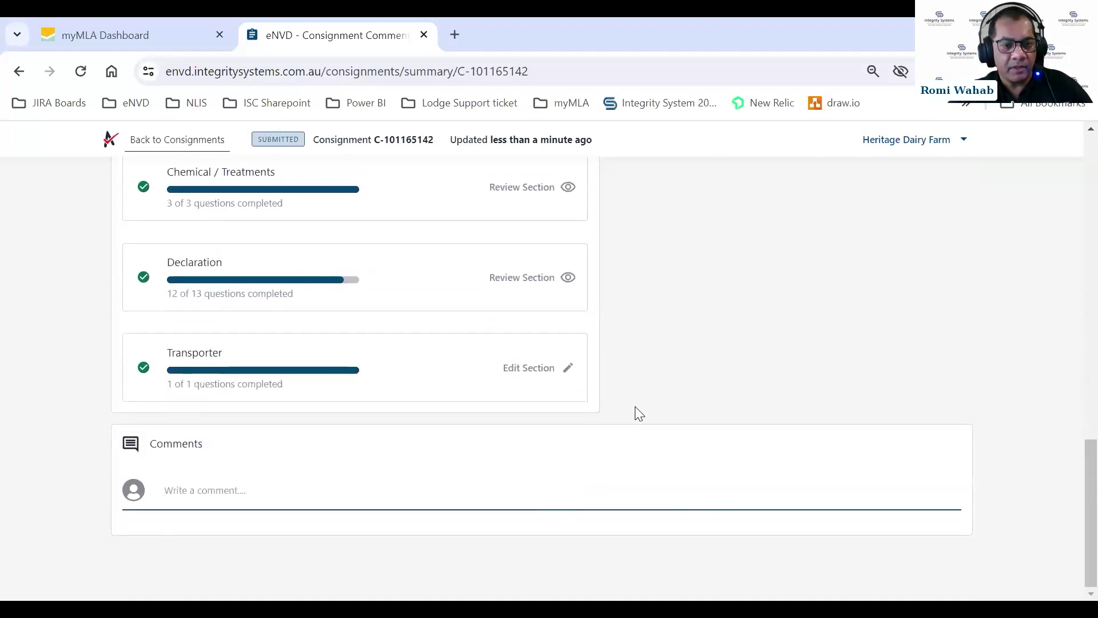
# Write 'Animals are in the southern yard' in the comment box and add it to the consignment.
pyautogui.click(183, 487)
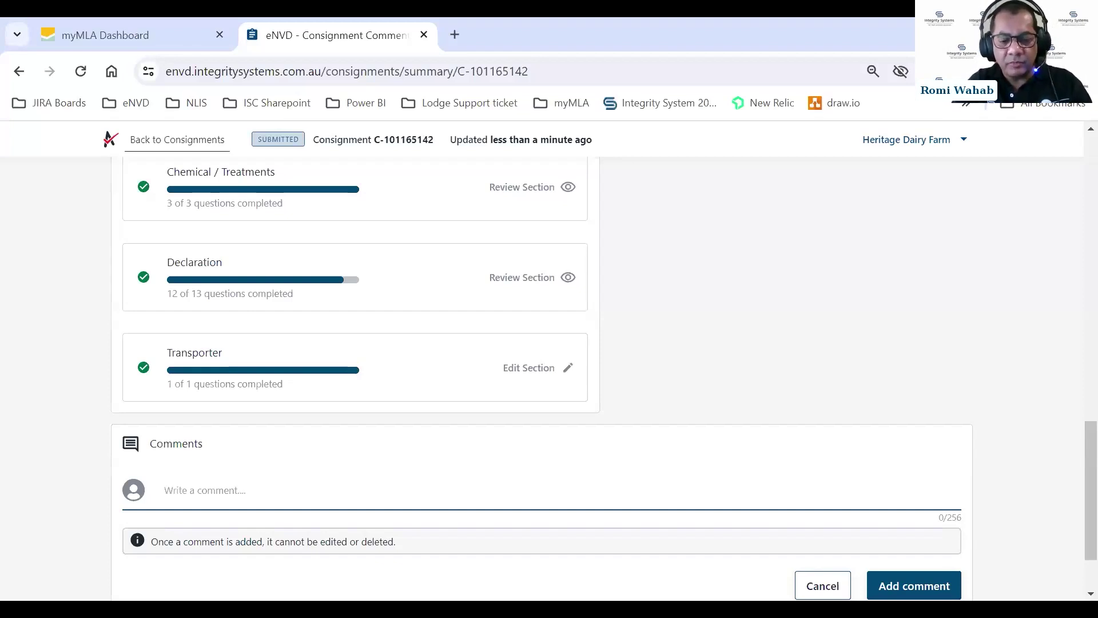
pyautogui.write('Anim')
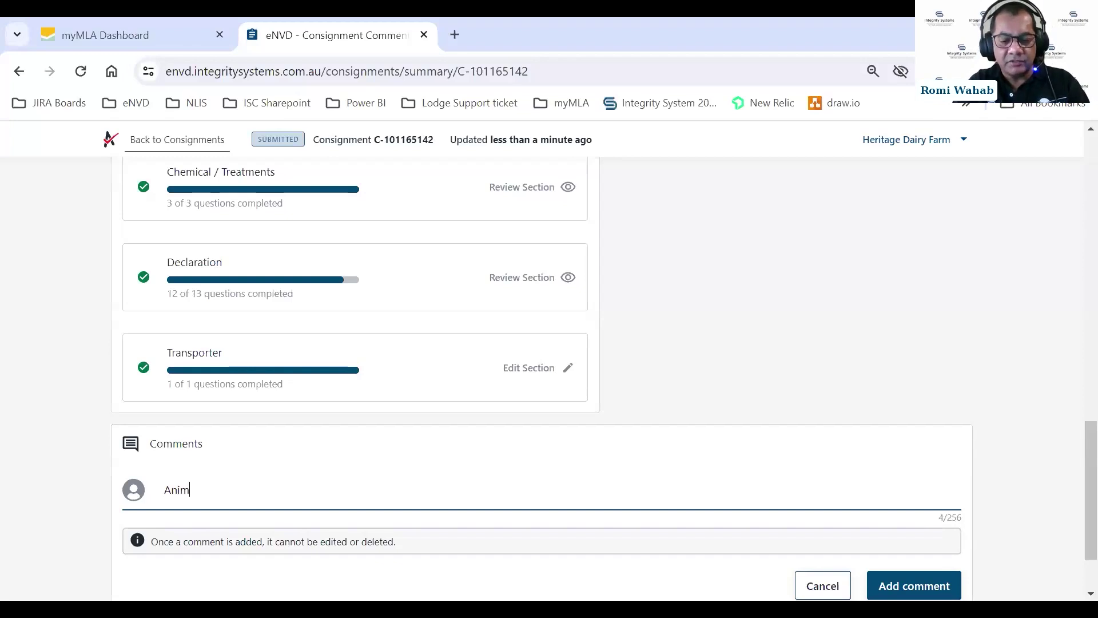
pyautogui.write('als are')
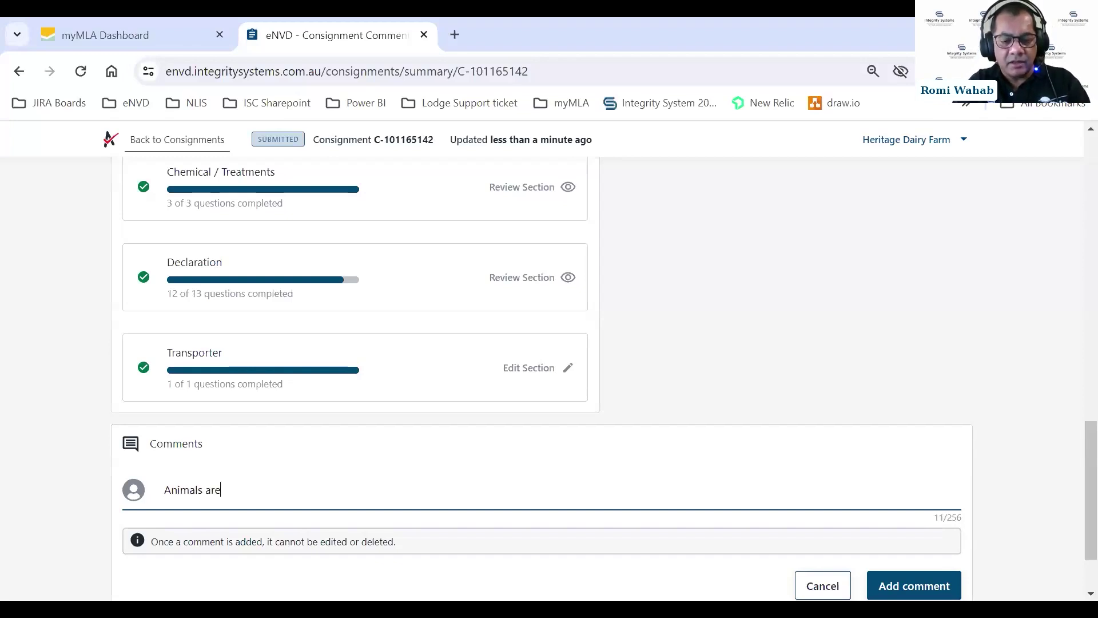
pyautogui.write(' in the sout')
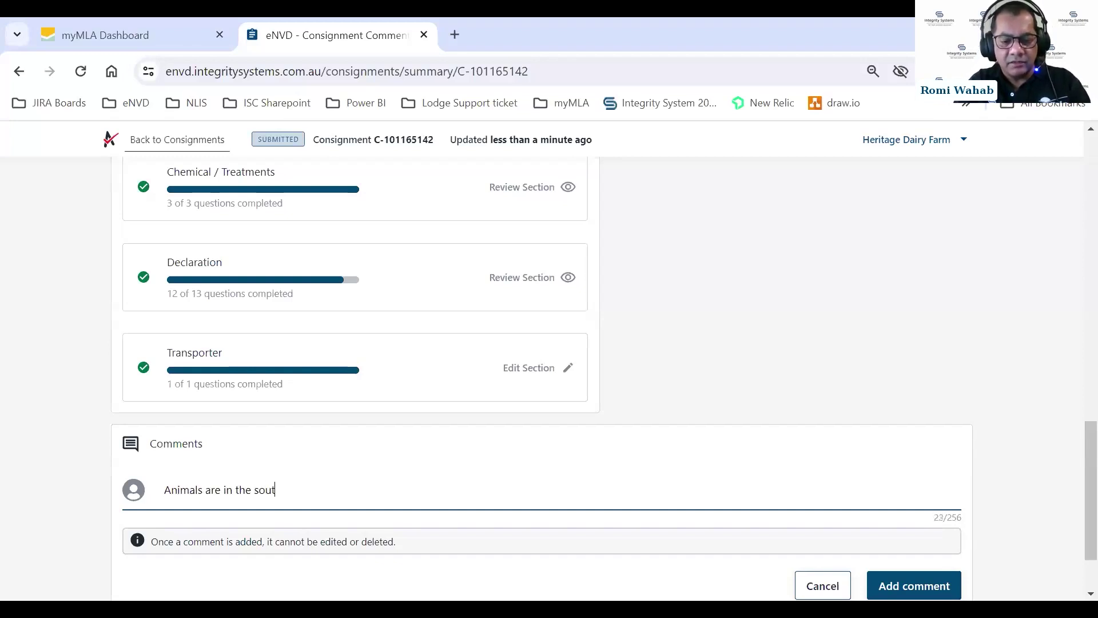
pyautogui.write('hern yard')
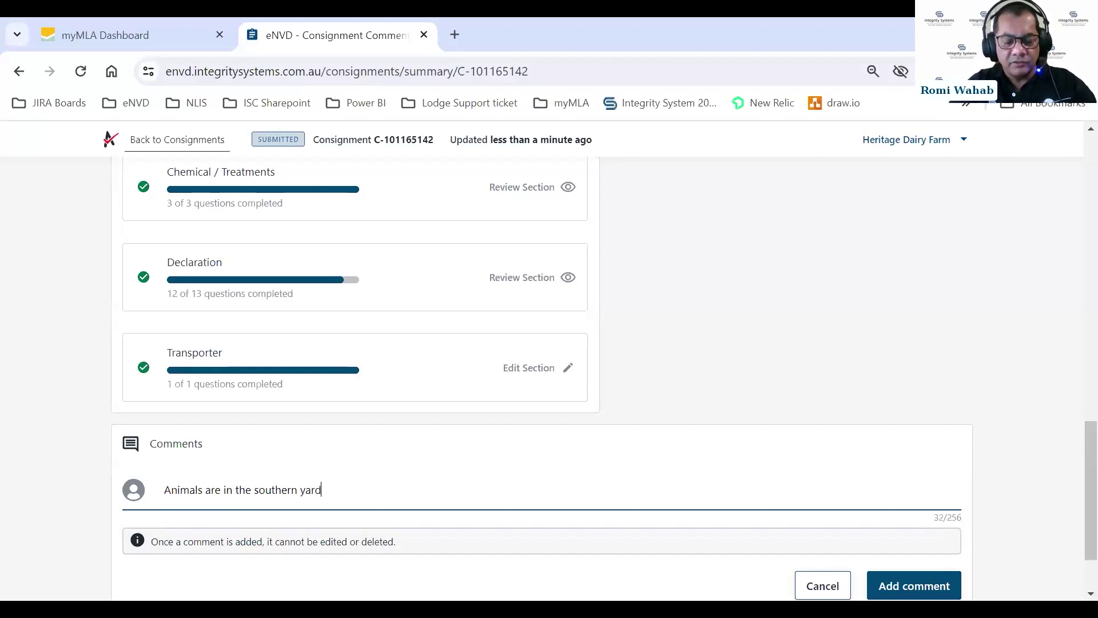
pyautogui.scroll(-2, 382, 444)
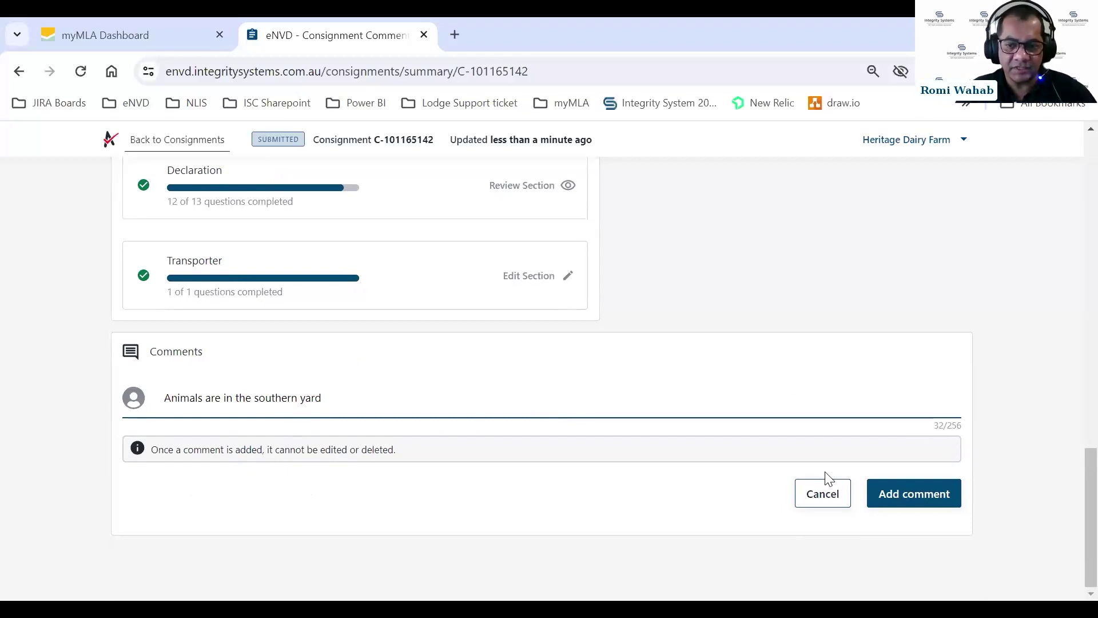
pyautogui.click(879, 495)
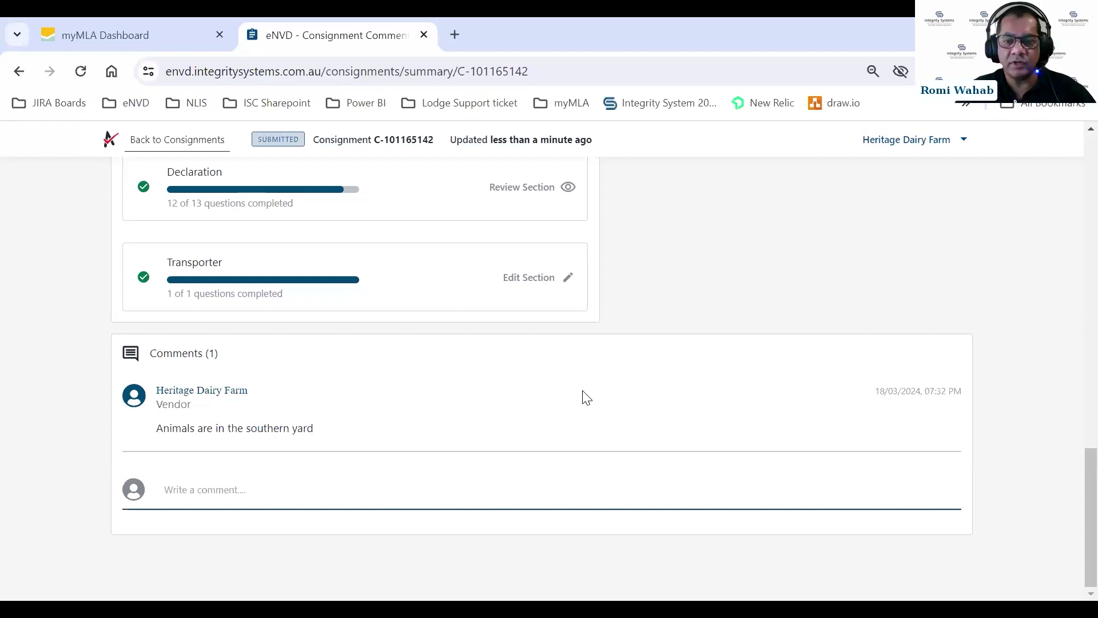
# Add Williamson Rural Marketing as a viewer, entering its e-mail address with the stray backslash removed.
pyautogui.scroll(6, 588, 372)
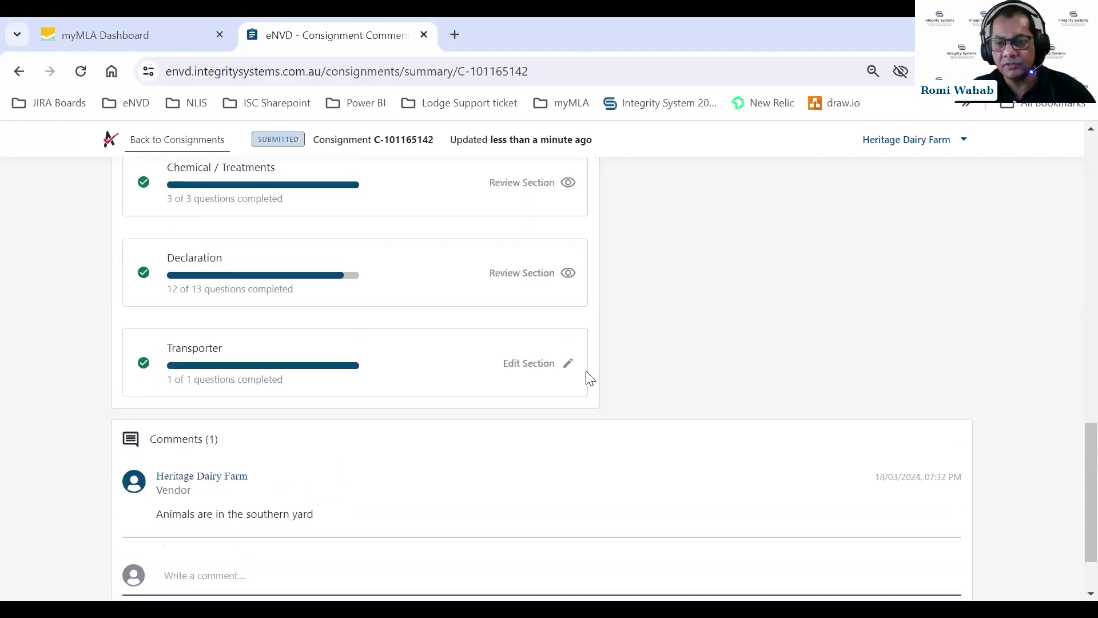
pyautogui.scroll(9, 774, 385)
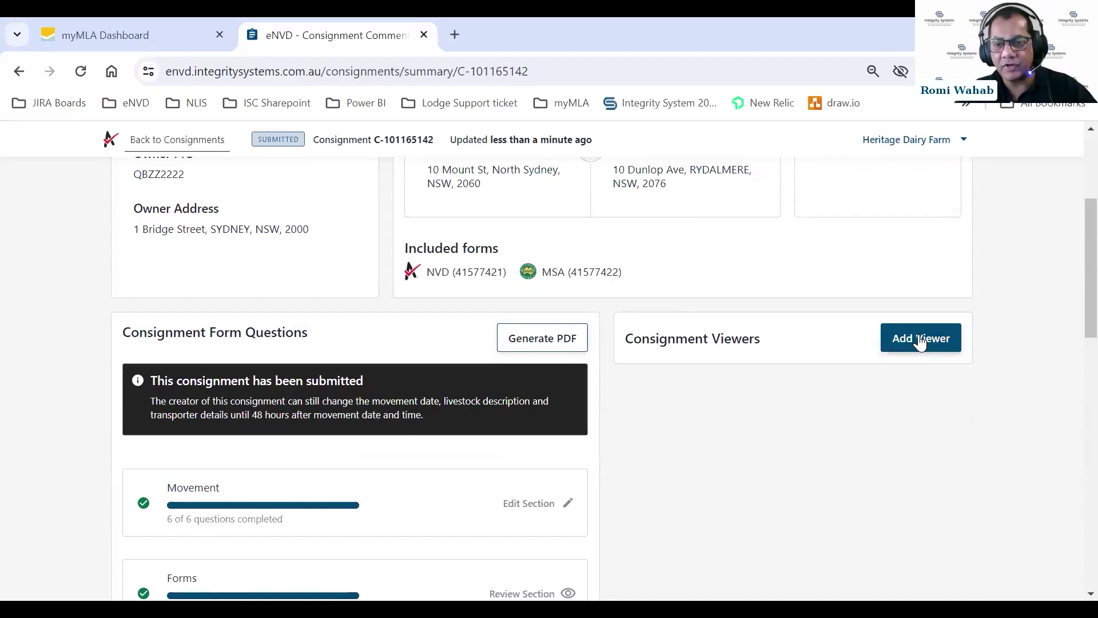
pyautogui.click(920, 341)
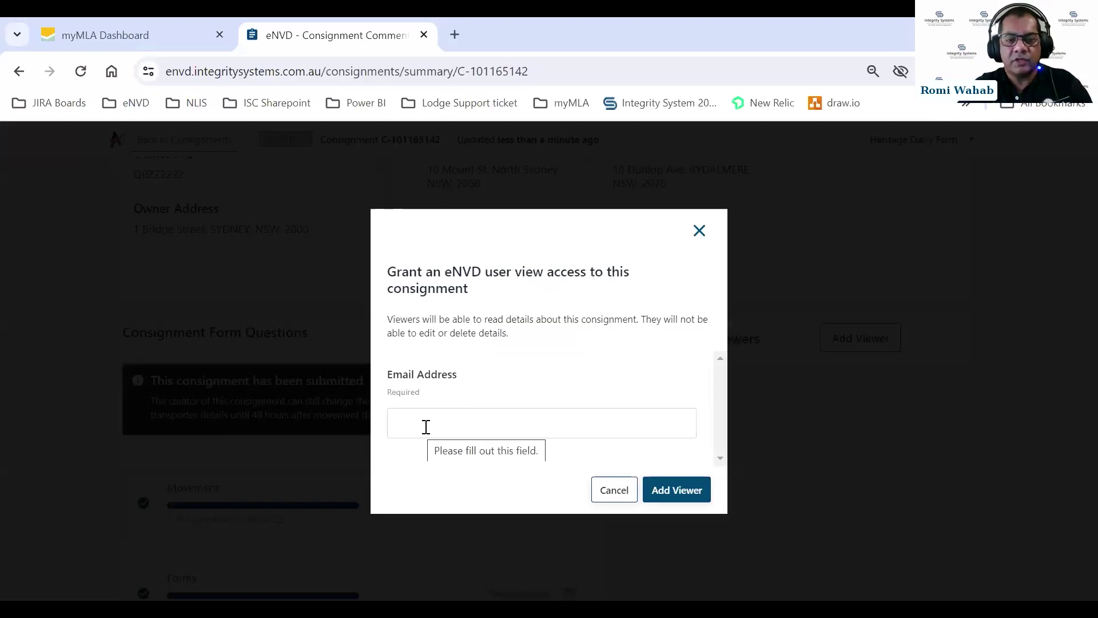
pyautogui.click(426, 426)
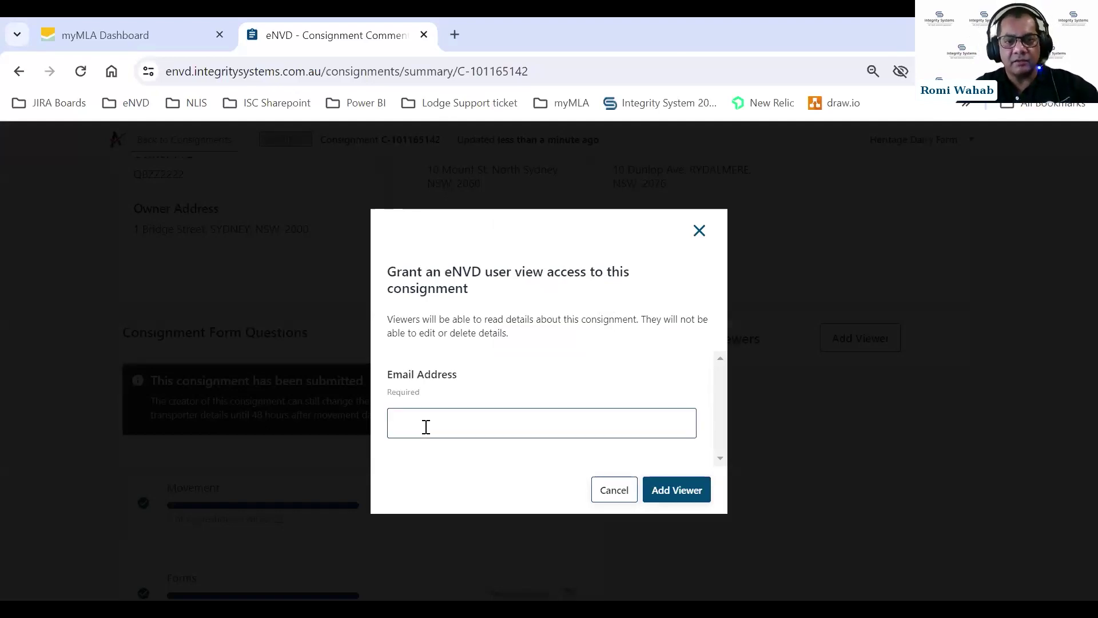
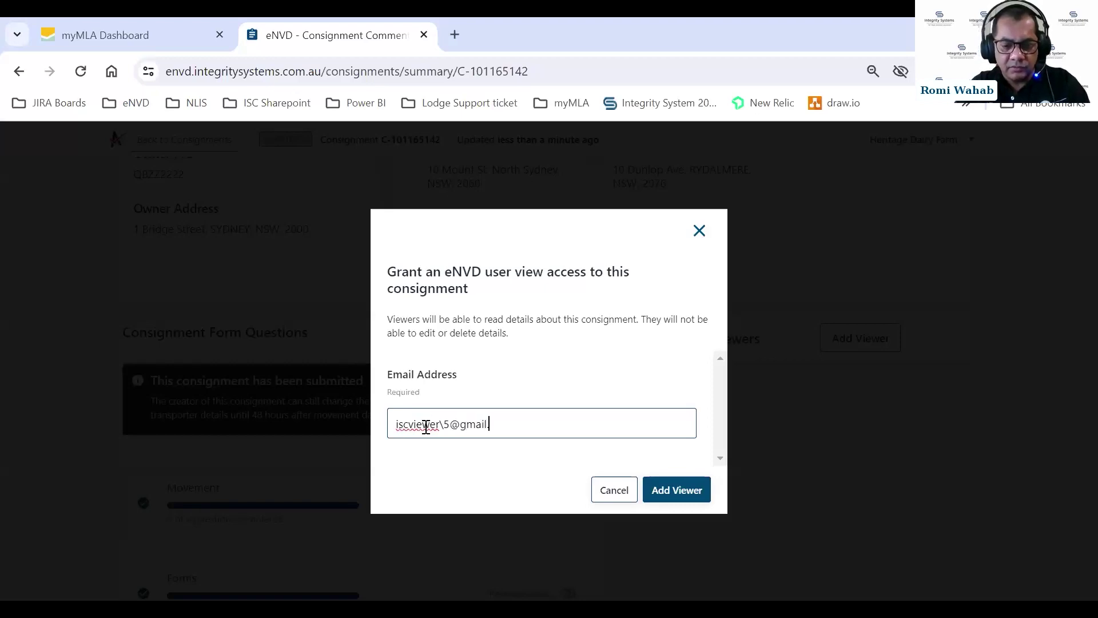
pyautogui.press('Left')
pyautogui.press('Left')
pyautogui.press('Left')
pyautogui.press('Left')
pyautogui.press('Left')
pyautogui.press('Left')
pyautogui.press('Left')
pyautogui.press('Left')
pyautogui.press('Left')
pyautogui.press('Left')
pyautogui.press('Left')
pyautogui.press('Left')
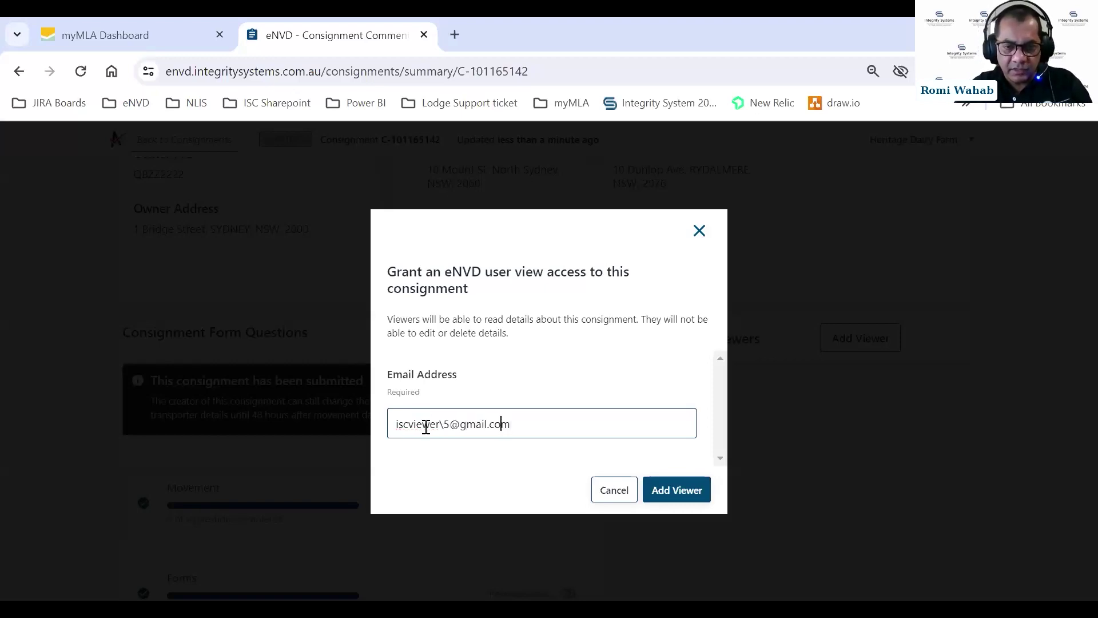
pyautogui.press('Delete')
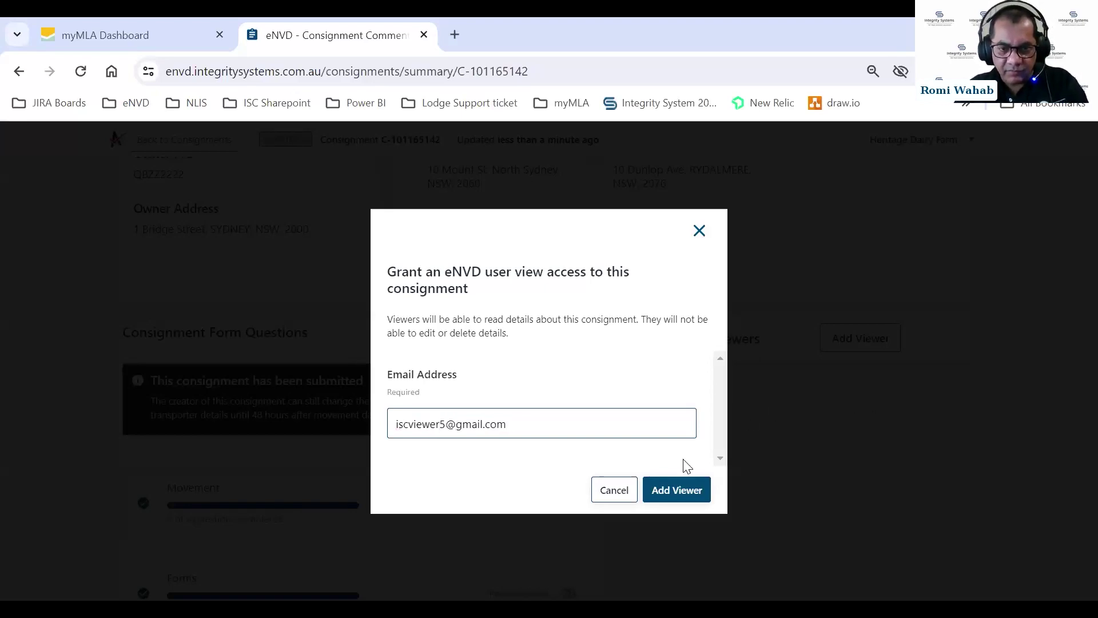
pyautogui.click(690, 493)
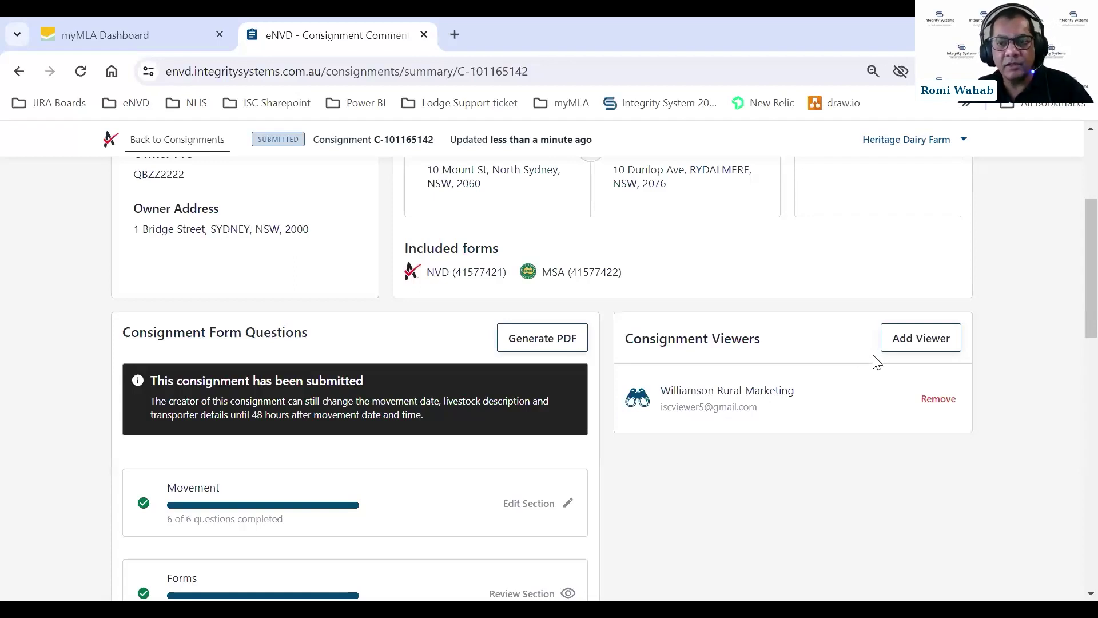
# Return from consignment C-101165142 to the list of all consignments.
pyautogui.scroll(4, 911, 256)
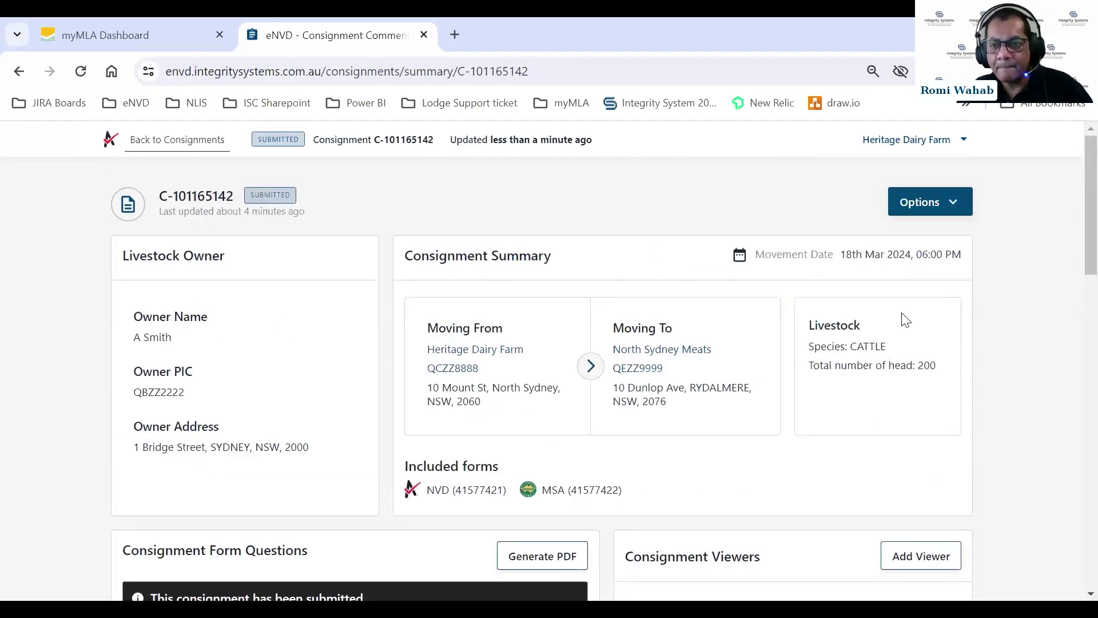
pyautogui.scroll(-10, 915, 312)
pyautogui.scroll(9, 915, 318)
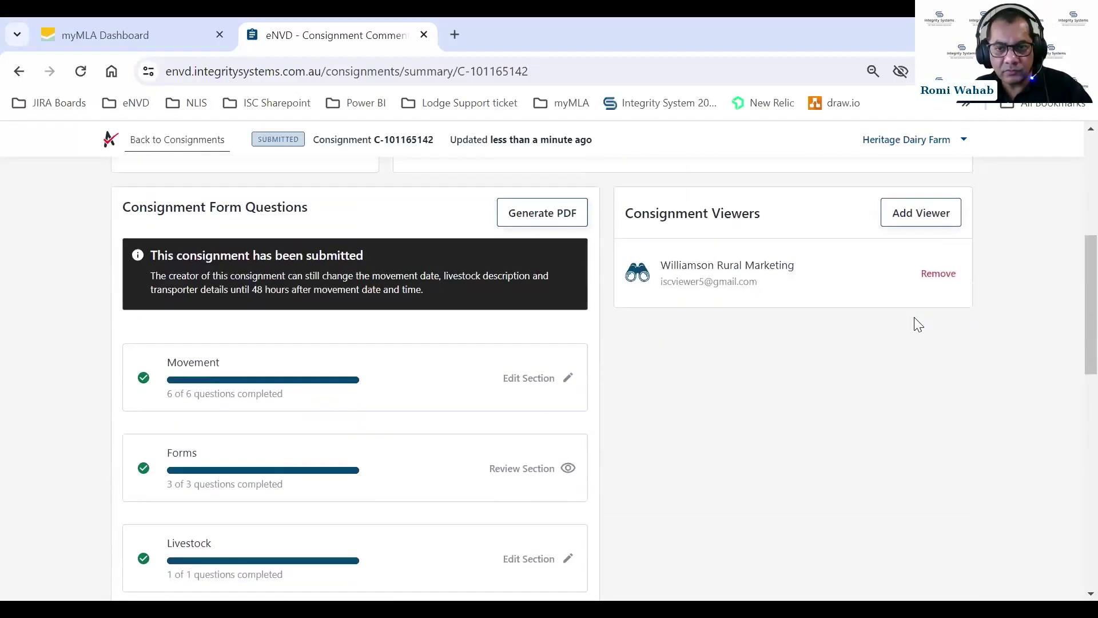
pyautogui.scroll(3, 915, 319)
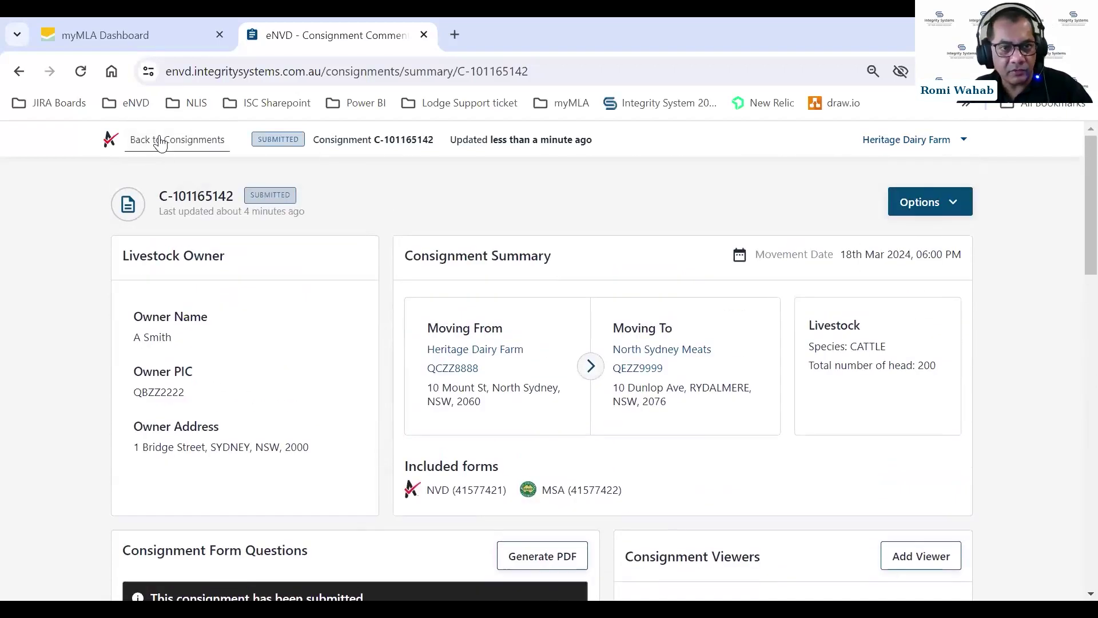
pyautogui.click(181, 139)
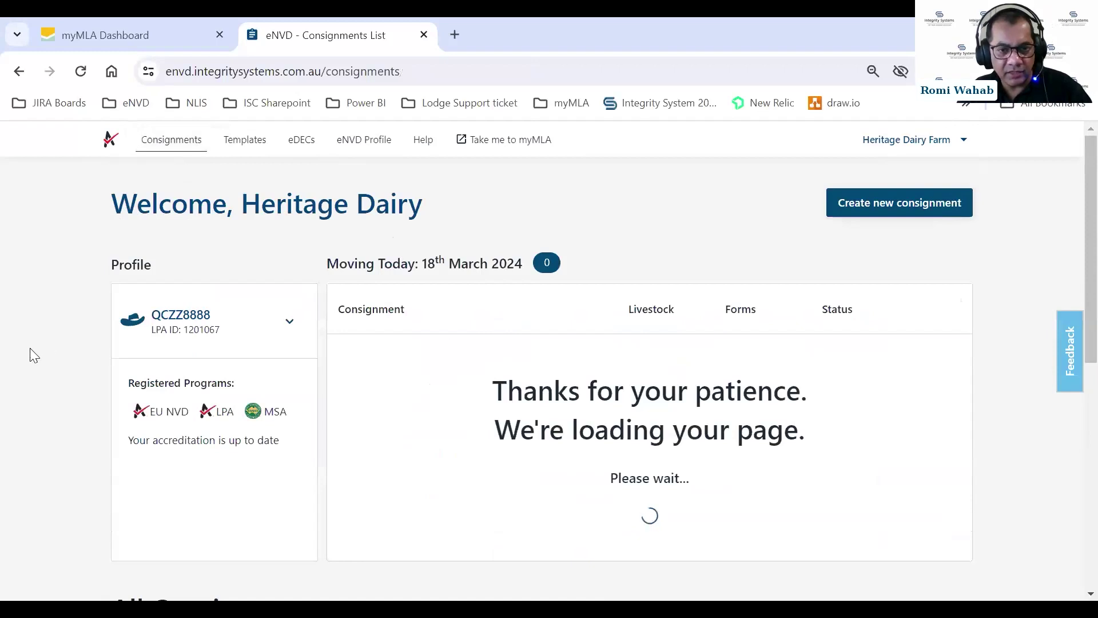
# Open the 15th Mar 300-cattle North Sydney Meats consignment and scroll to its Comments (8).
pyautogui.scroll(-8, 66, 340)
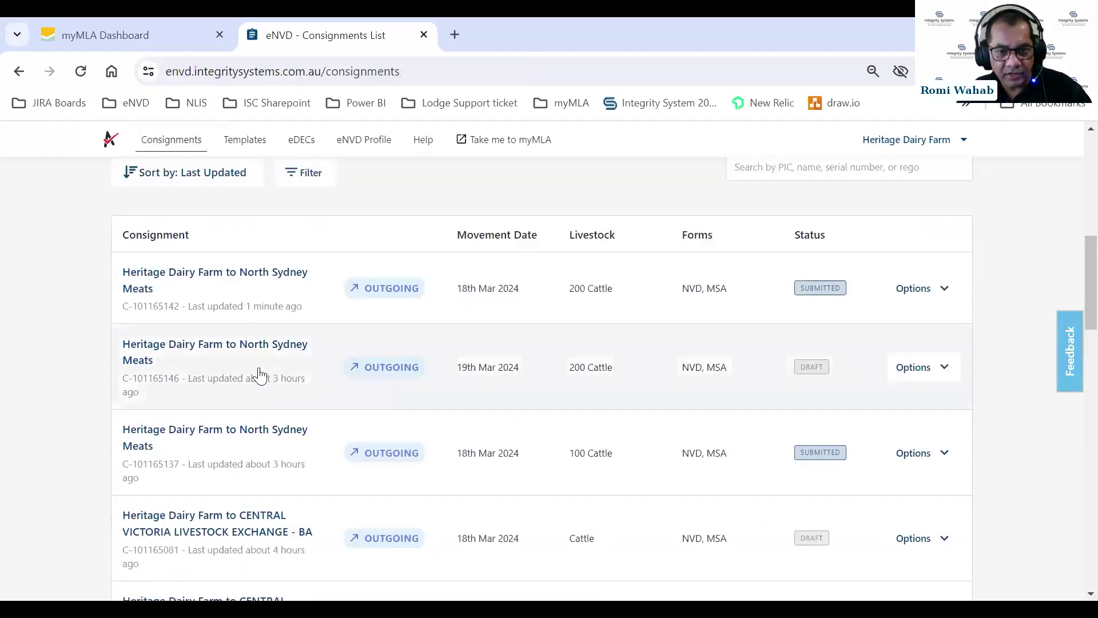
pyautogui.scroll(-1, 275, 413)
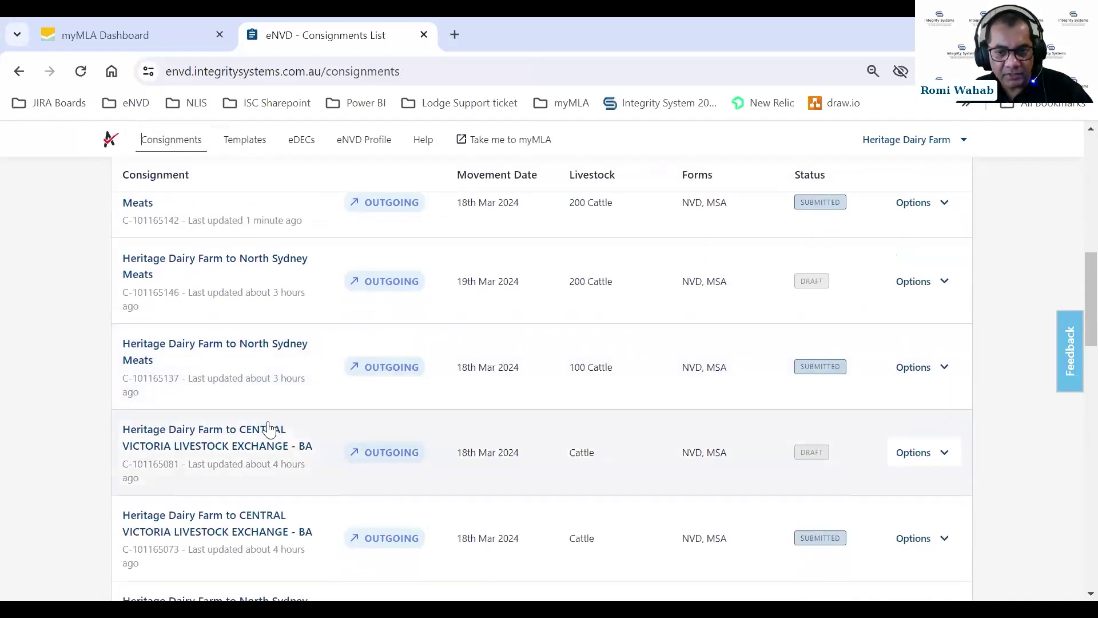
pyautogui.scroll(-3, 345, 325)
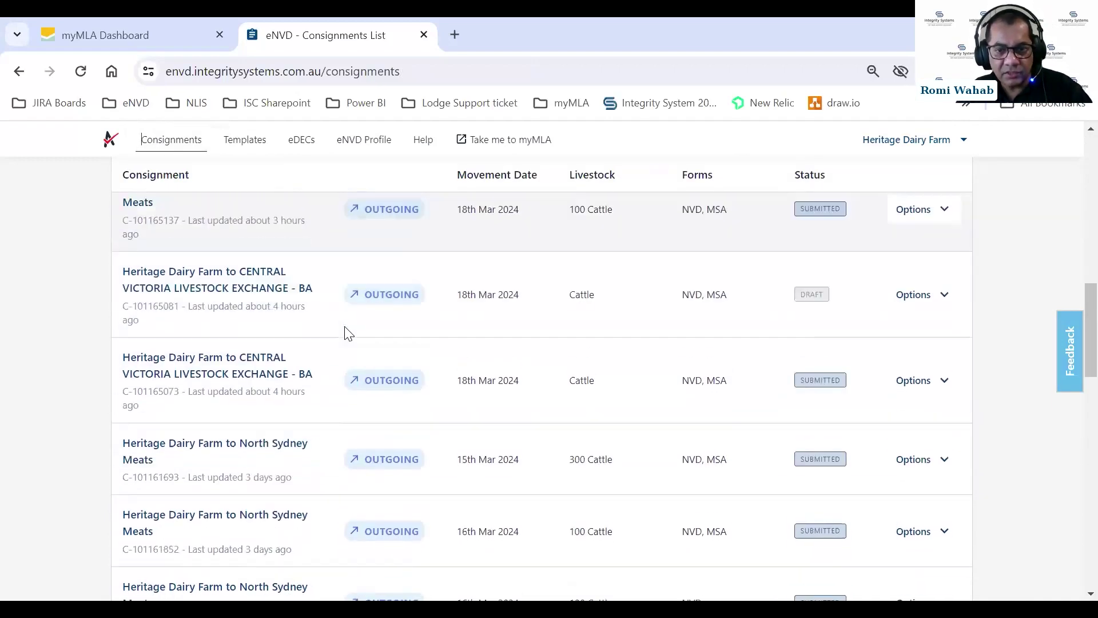
pyautogui.click(226, 345)
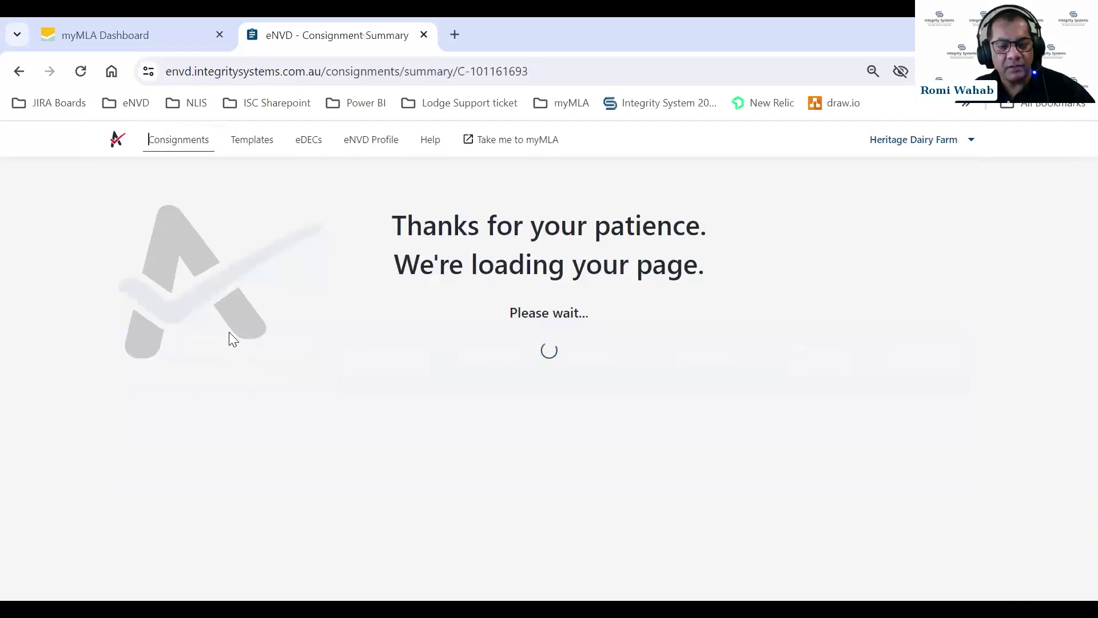
pyautogui.scroll(-9, 421, 318)
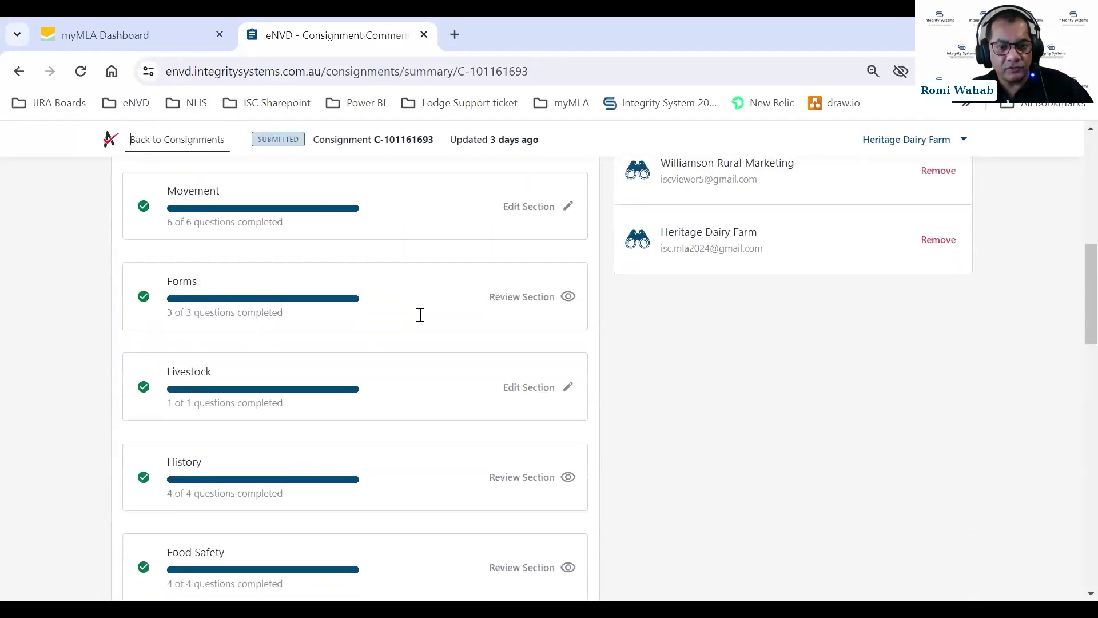
pyautogui.scroll(-5, 421, 324)
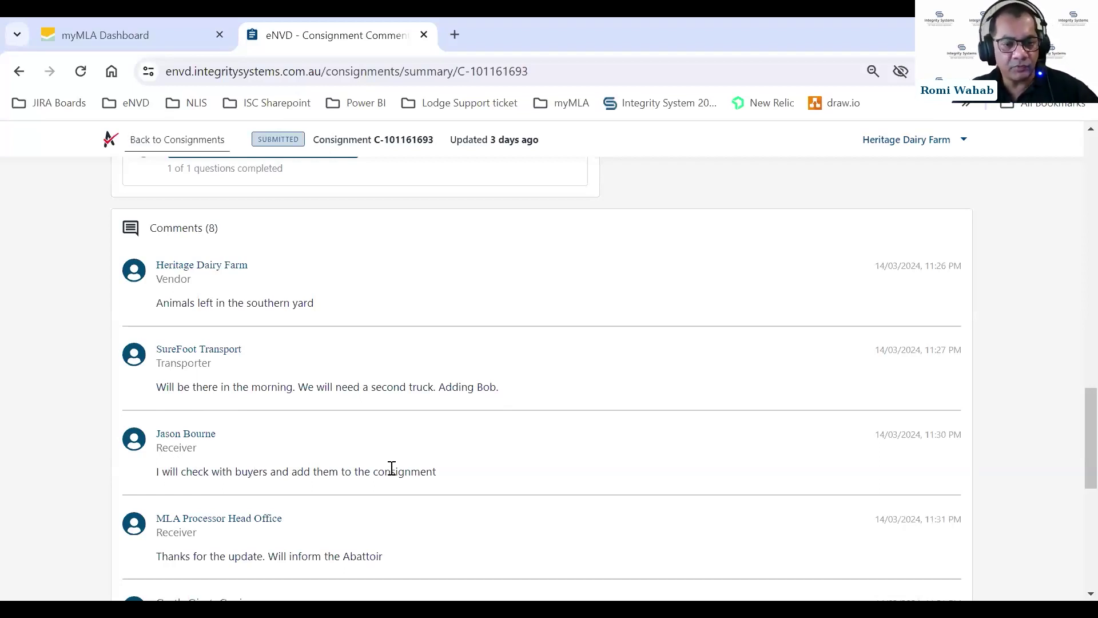
pyautogui.scroll(-3, 466, 443)
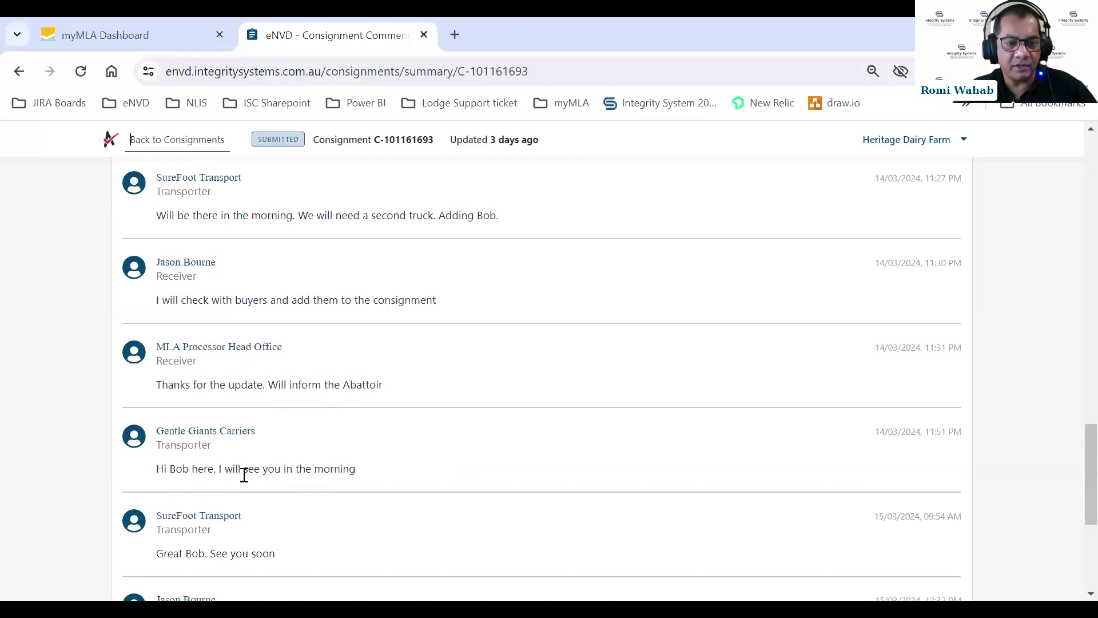
pyautogui.scroll(-3, 379, 458)
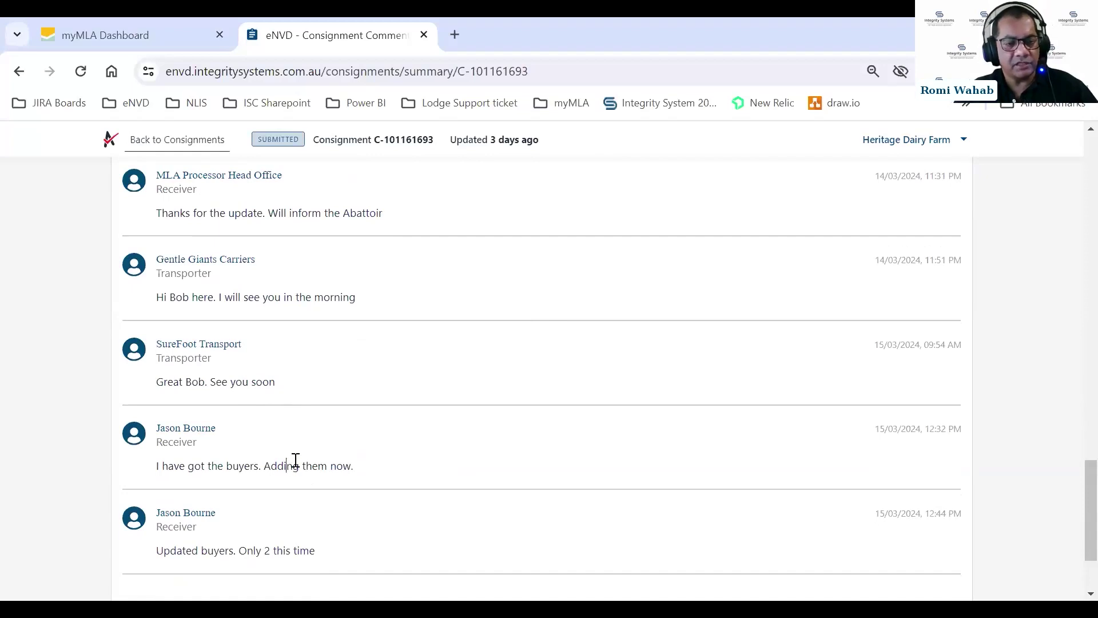
pyautogui.scroll(-2, 297, 460)
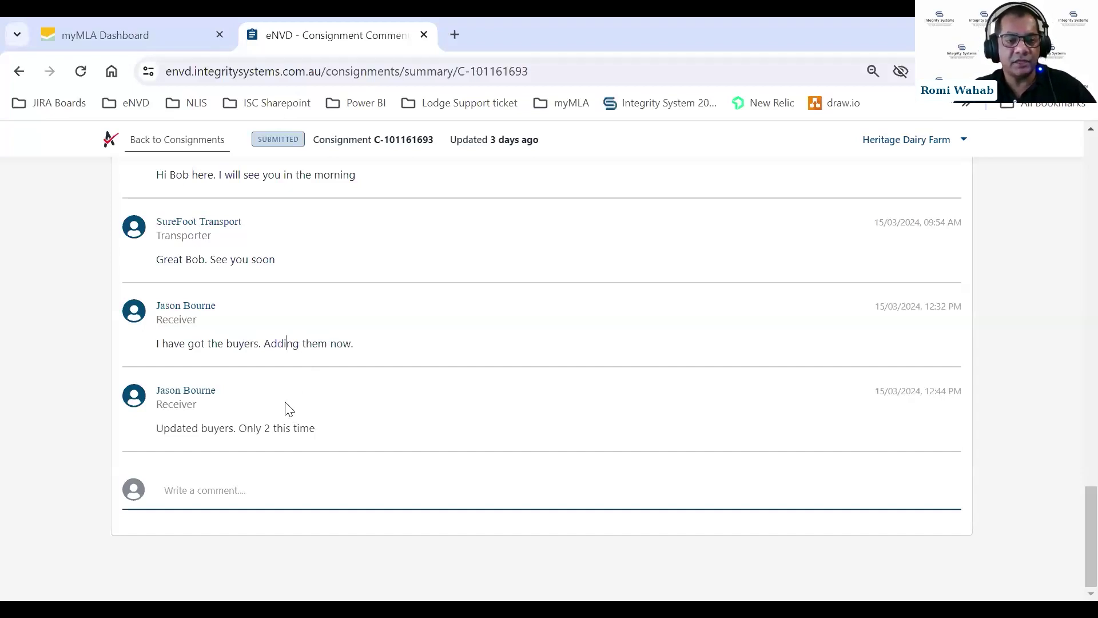
pyautogui.scroll(5, 524, 357)
pyautogui.scroll(10, 524, 357)
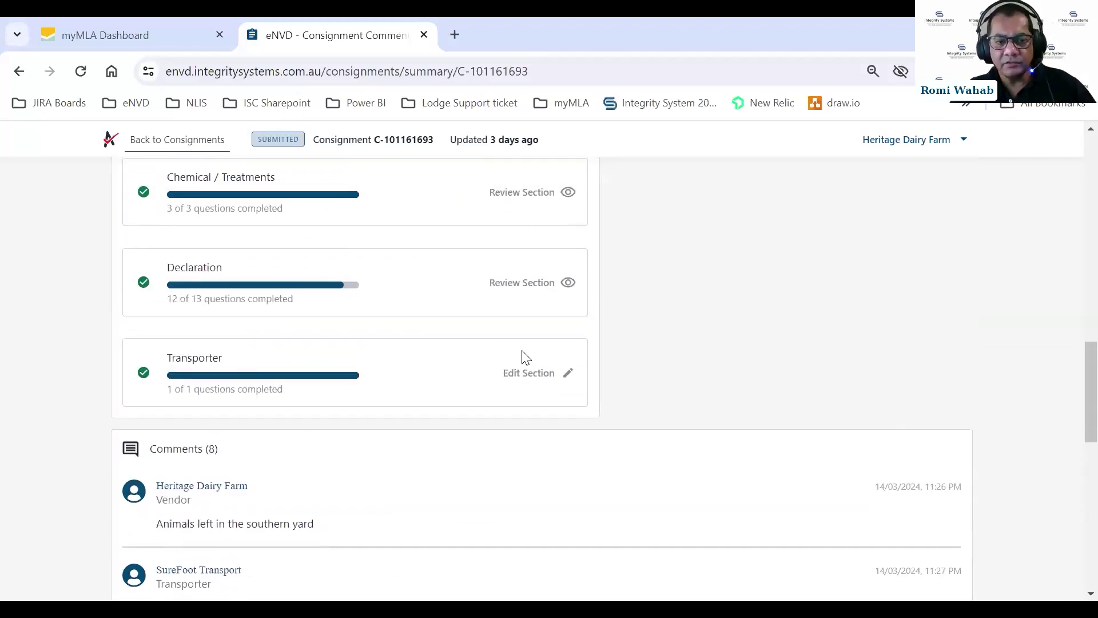
pyautogui.scroll(5, 623, 380)
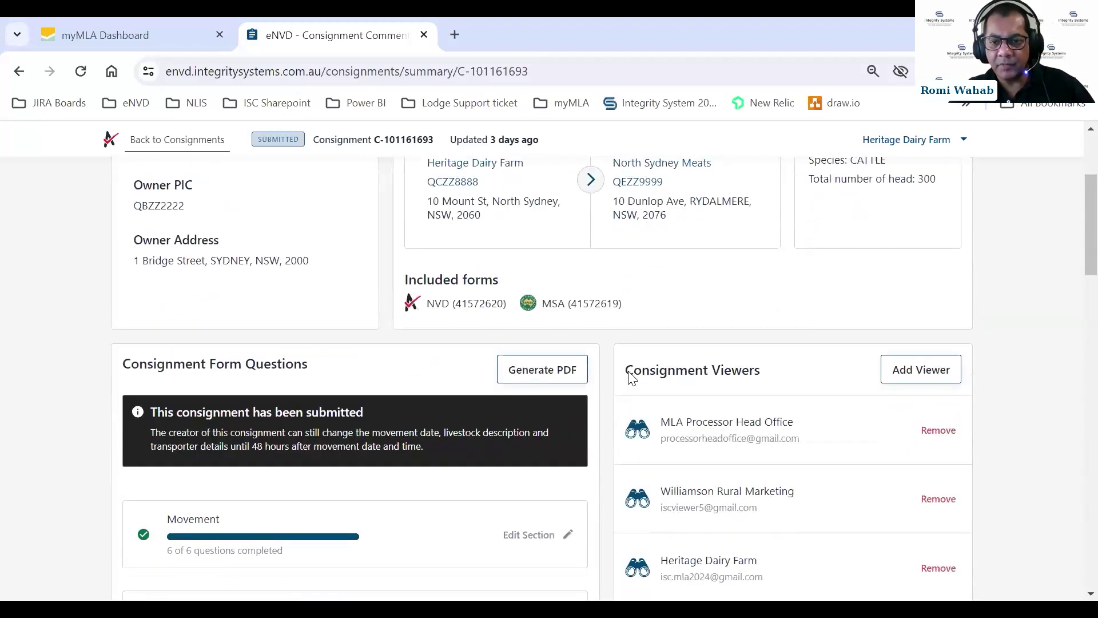
pyautogui.scroll(-3, 658, 321)
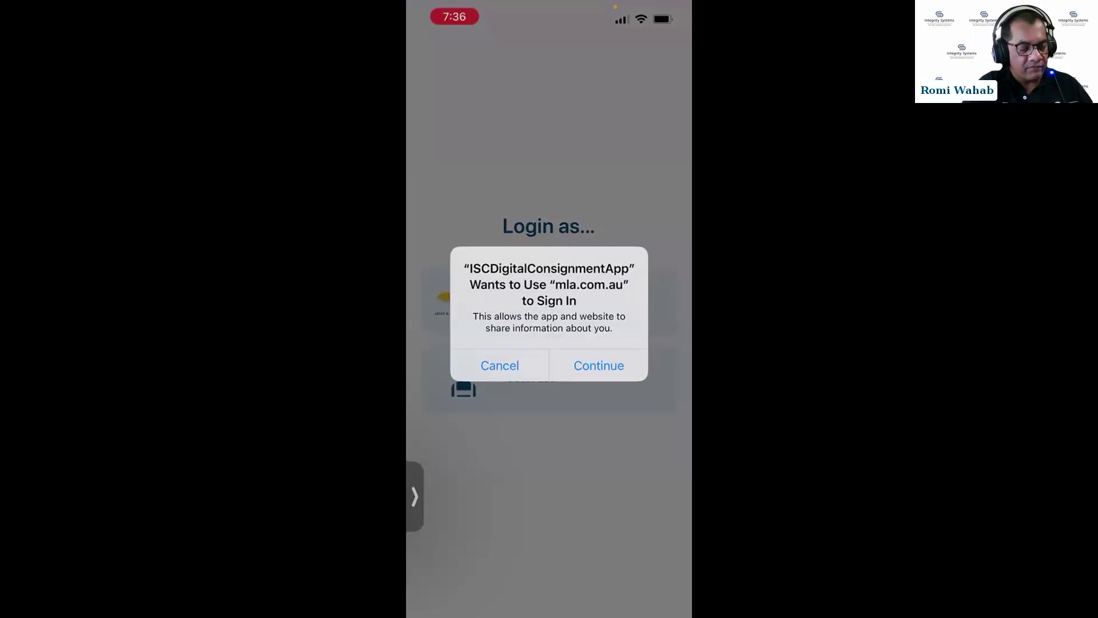
# Log on to myMLA using the saved sso.mla.com.au login from Passwords.
pyautogui.click(599, 365)
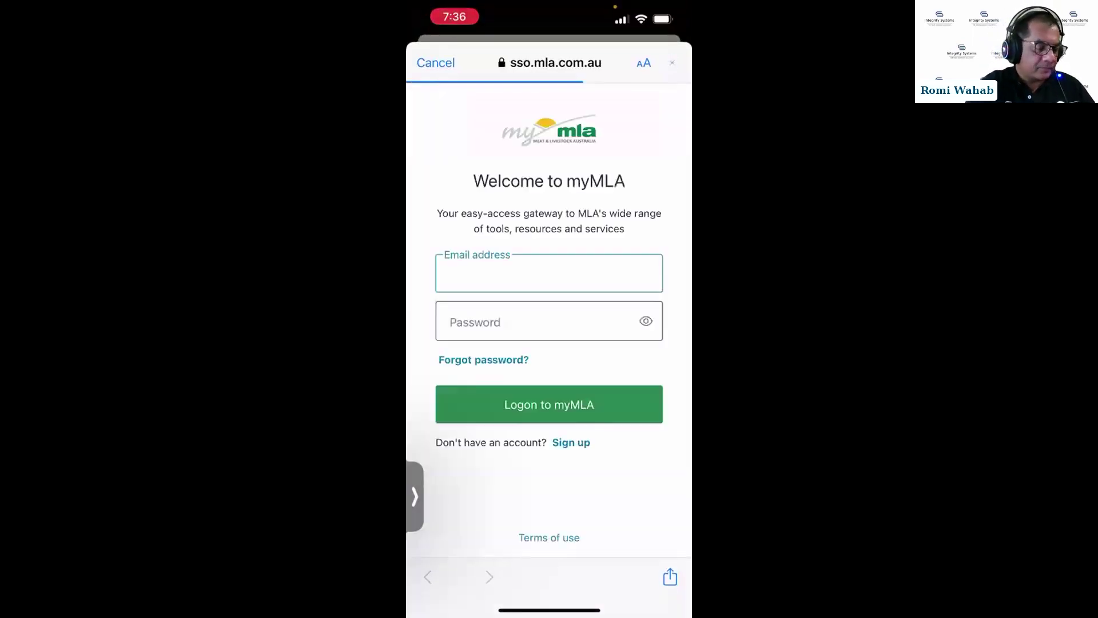
pyautogui.click(549, 273)
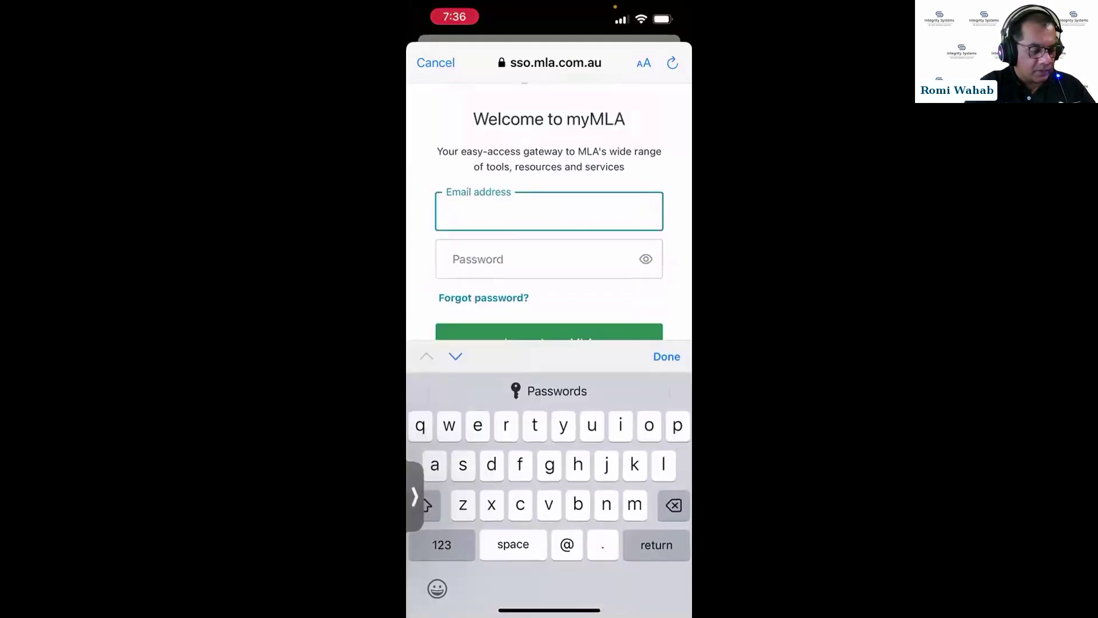
pyautogui.click(549, 390)
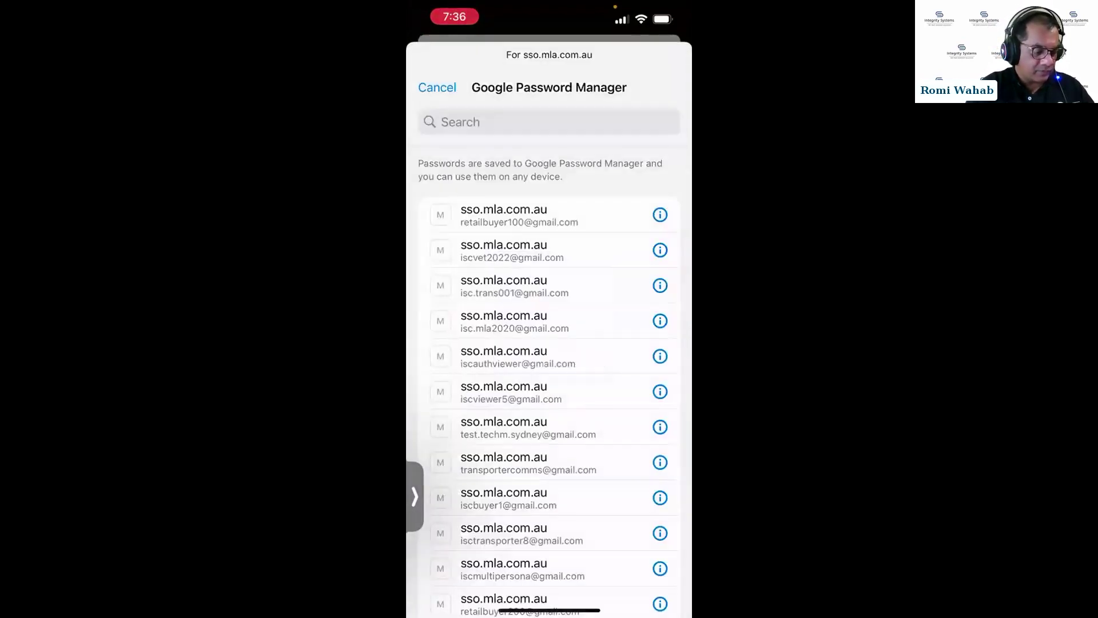
pyautogui.scroll(-3, 549, 382)
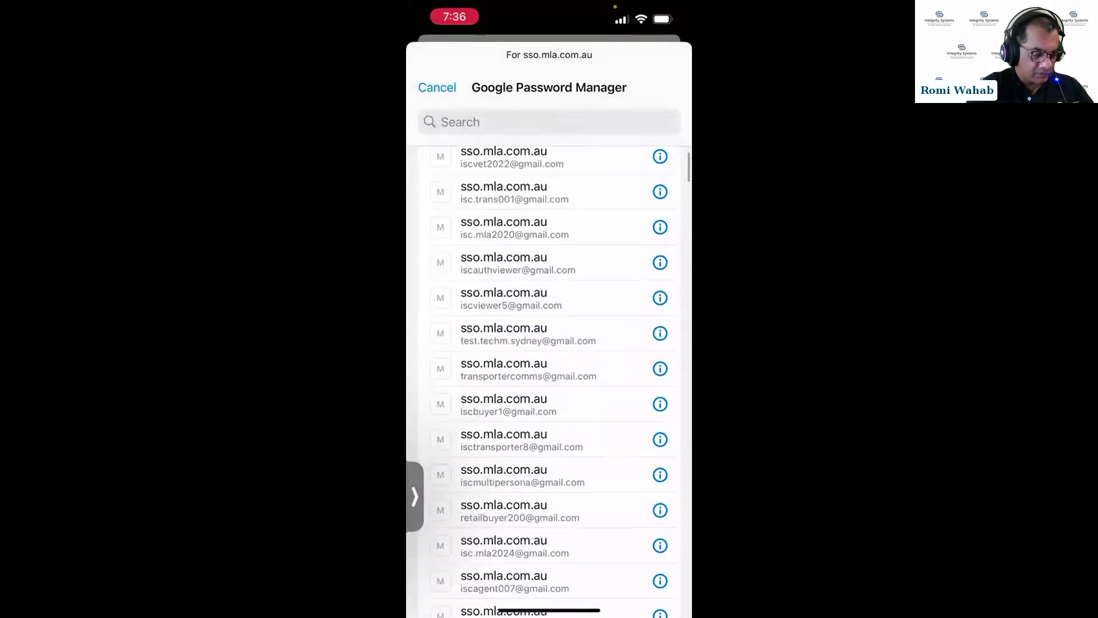
pyautogui.click(504, 465)
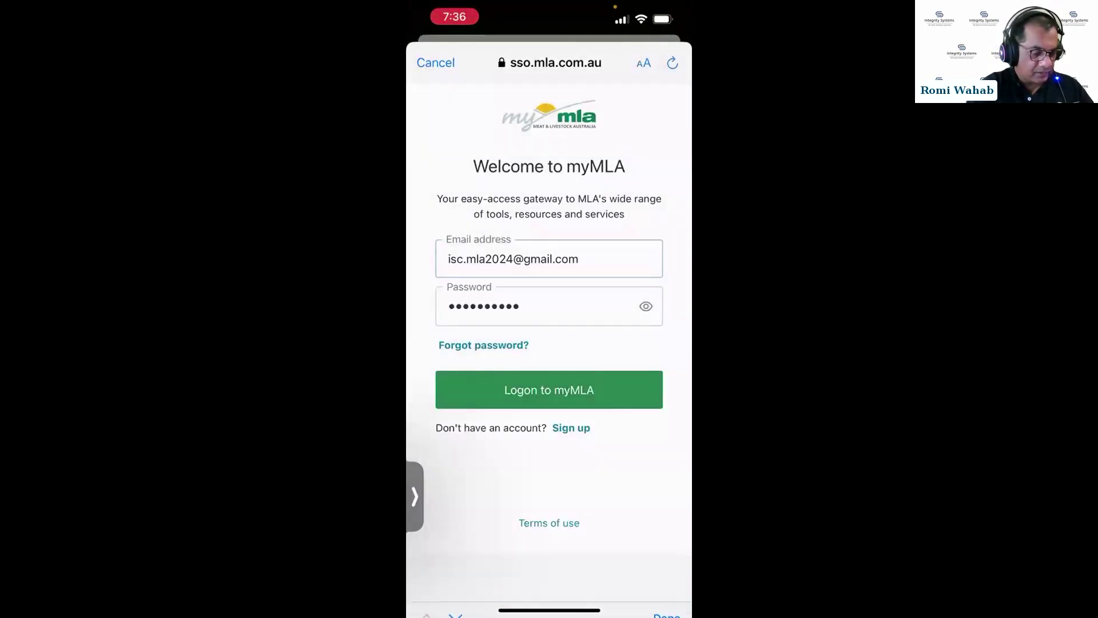
pyautogui.click(549, 387)
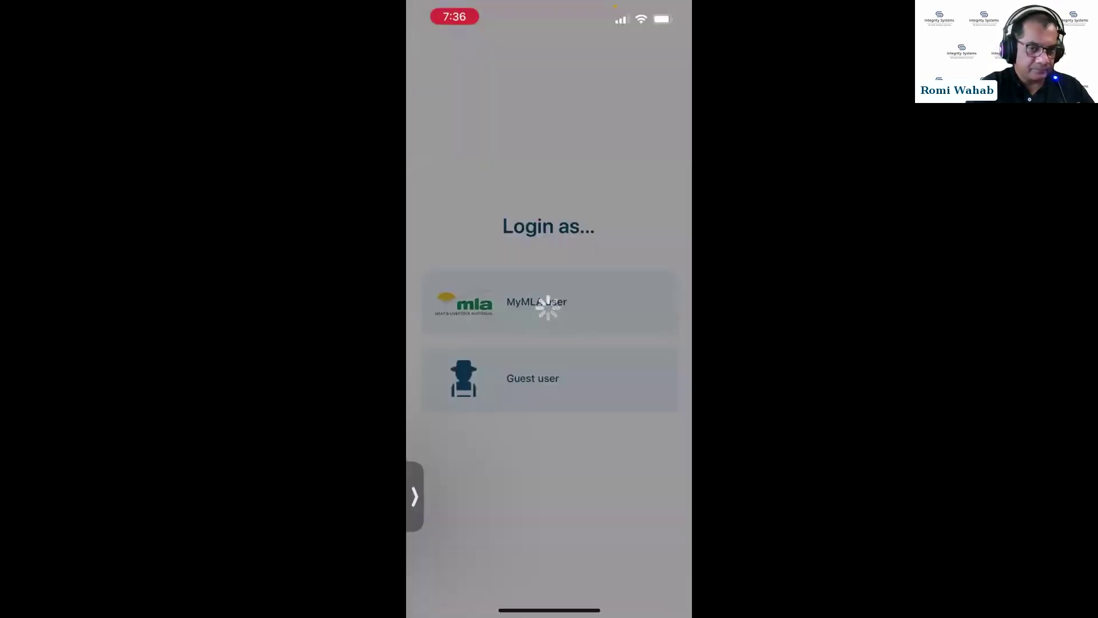
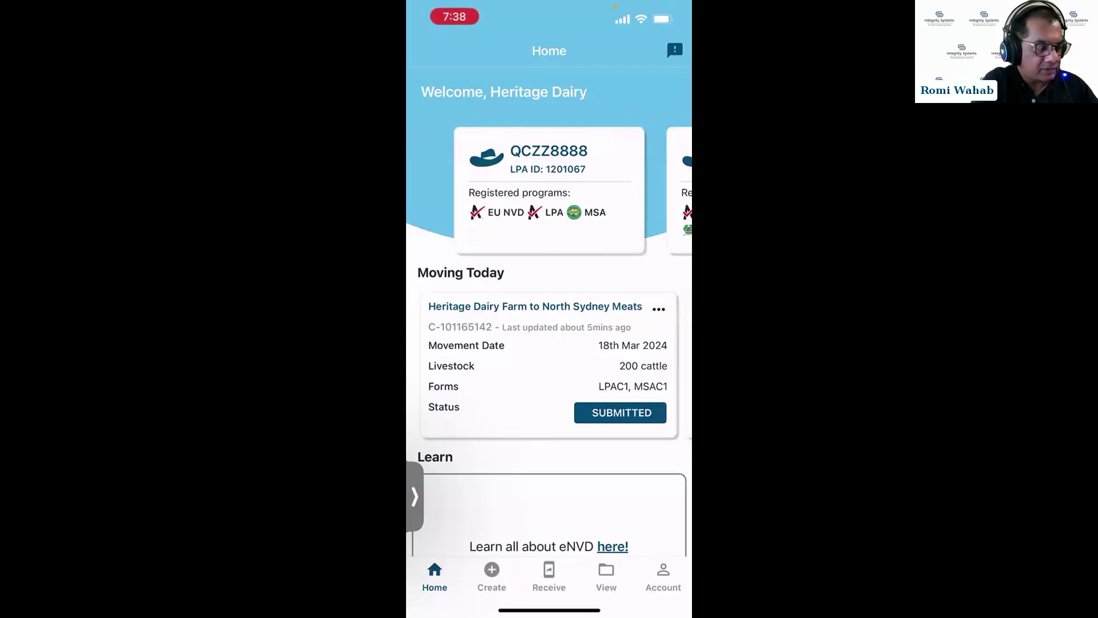
# From the consignments list, open draft C-101165146's summary and check that all its sections are complete.
pyautogui.click(606, 577)
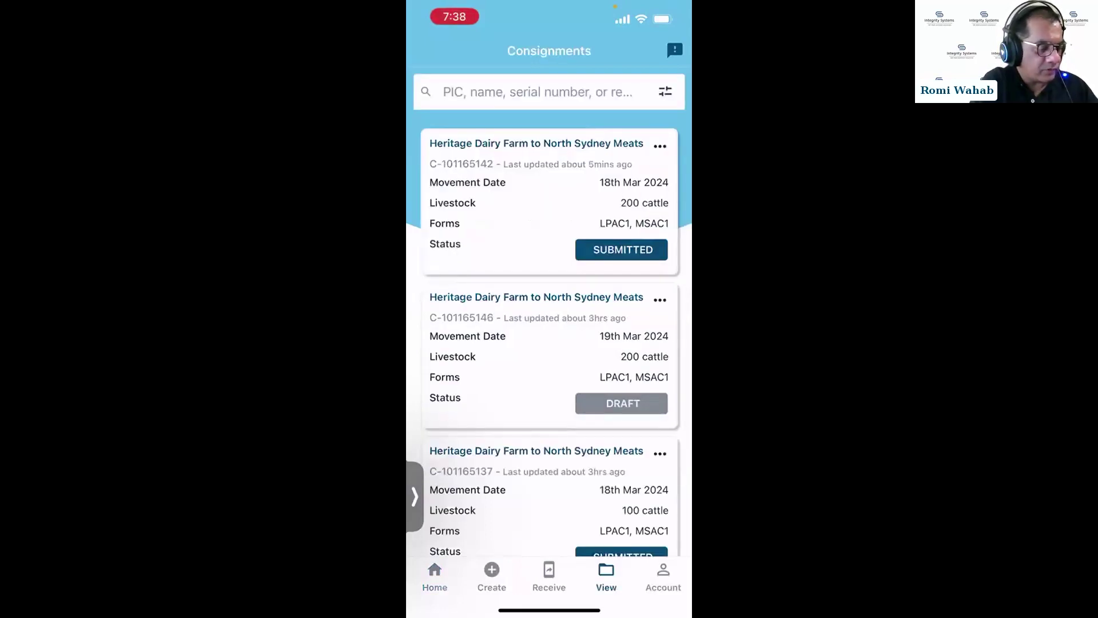
pyautogui.click(549, 356)
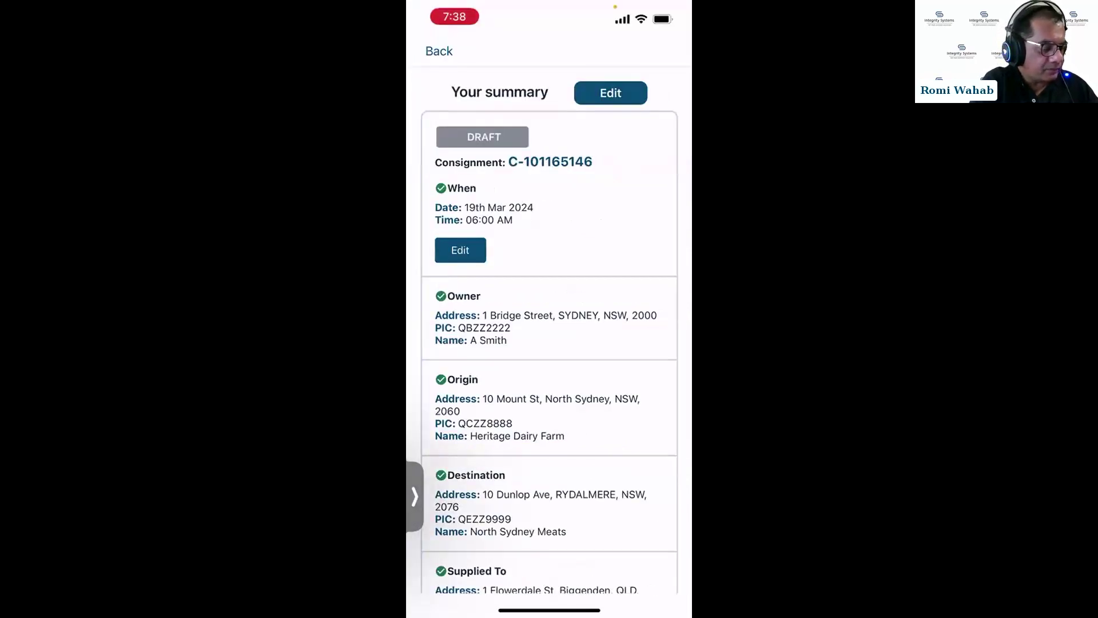
pyautogui.scroll(-5, 549, 331)
pyautogui.scroll(5, 549, 332)
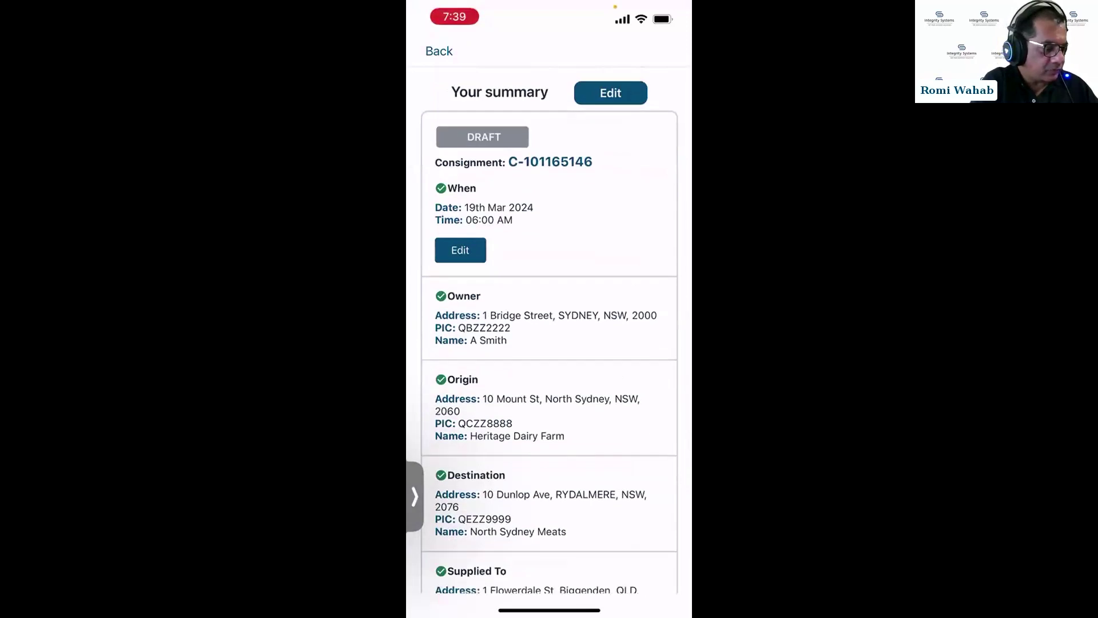
# Reopen draft C-101165146 for editing, keeping the owner, destination, movement date, cattle species and NVD program unchanged.
pyautogui.click(610, 93)
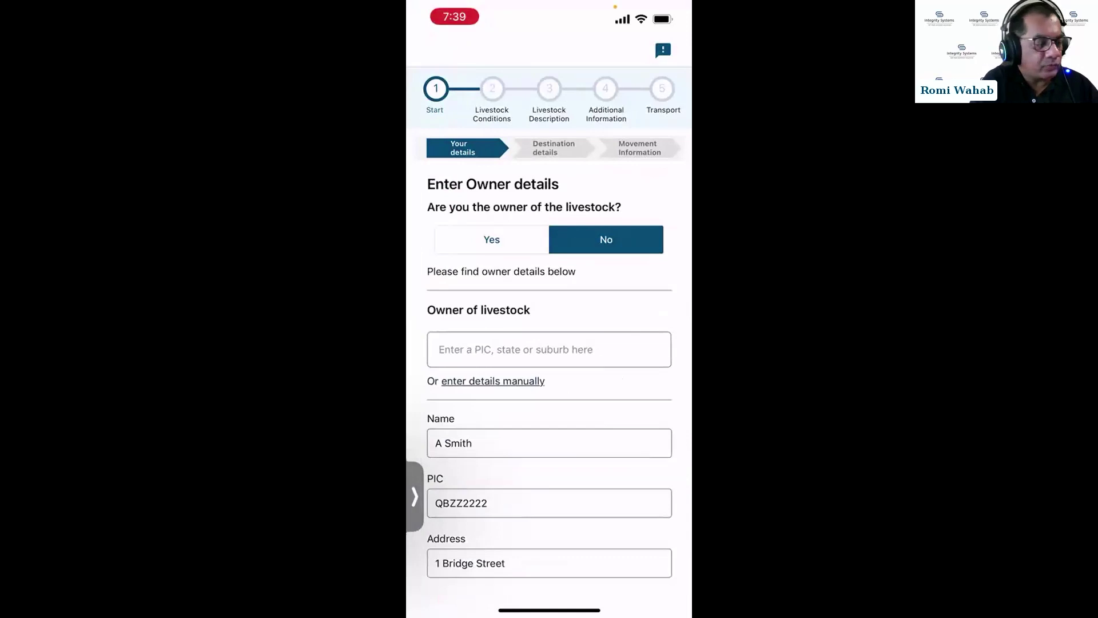
pyautogui.scroll(-10, 549, 331)
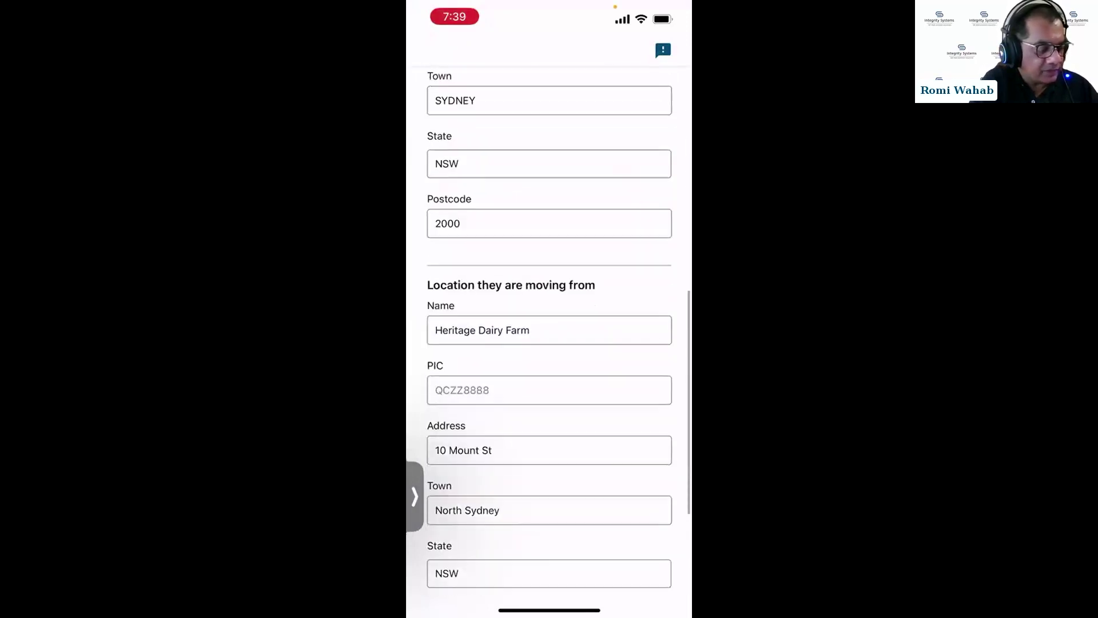
pyautogui.scroll(-5, 549, 332)
pyautogui.click(606, 516)
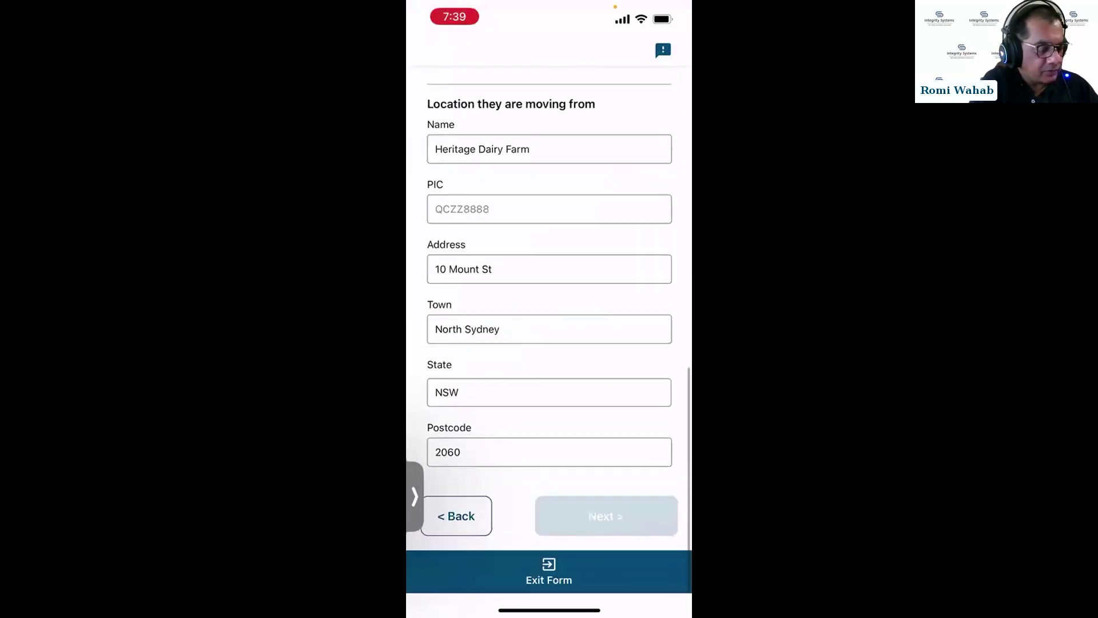
pyautogui.scroll(-5, 549, 332)
pyautogui.scroll(-8, 549, 332)
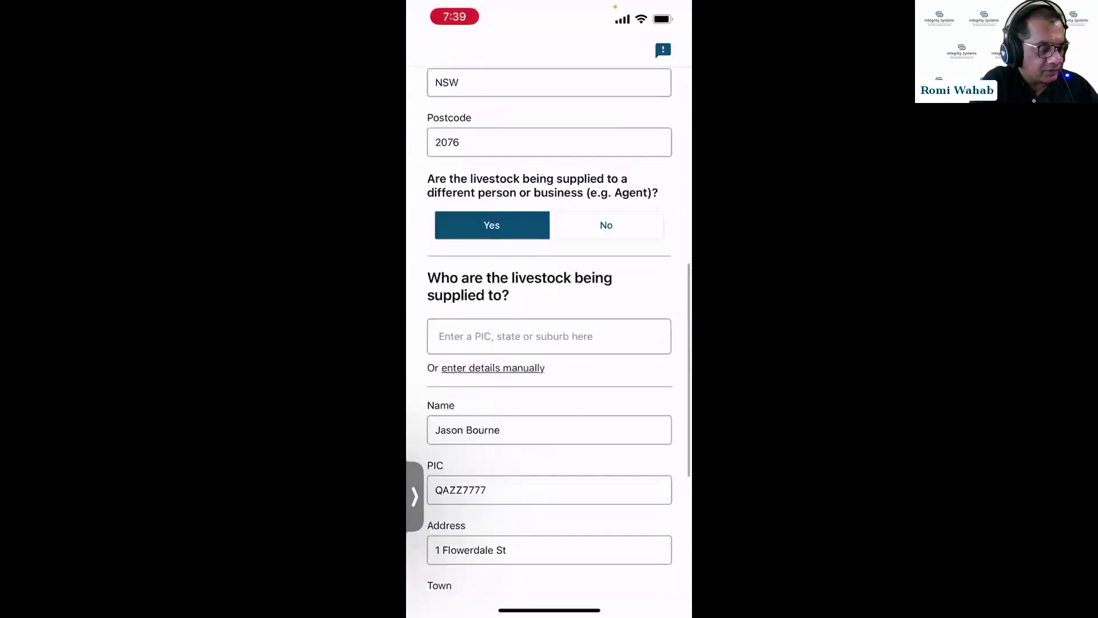
pyautogui.click(607, 516)
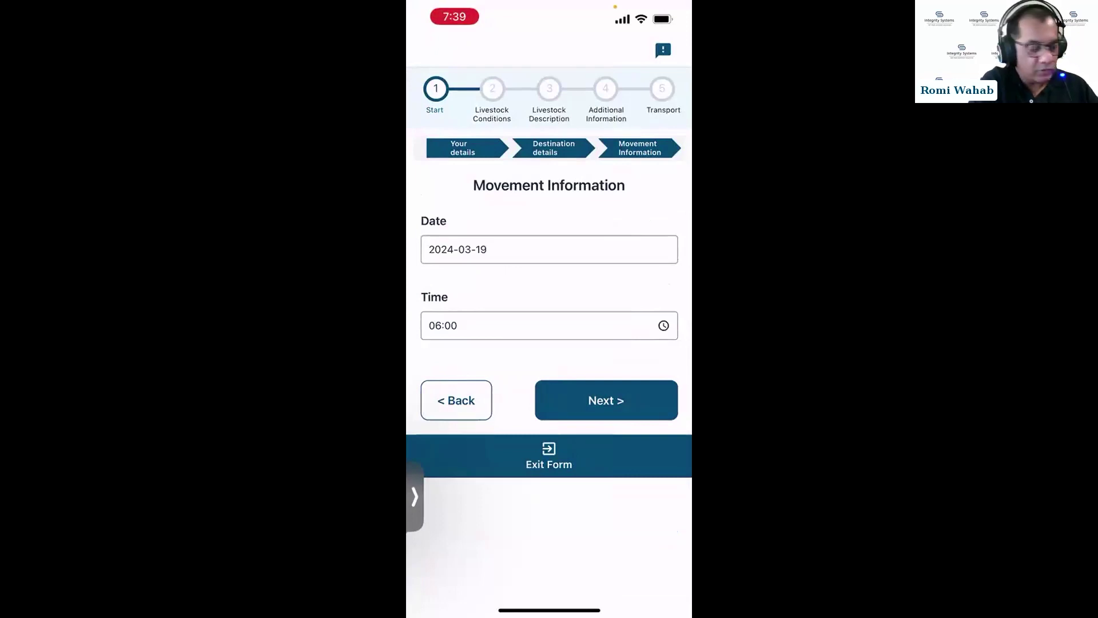
pyautogui.click(607, 401)
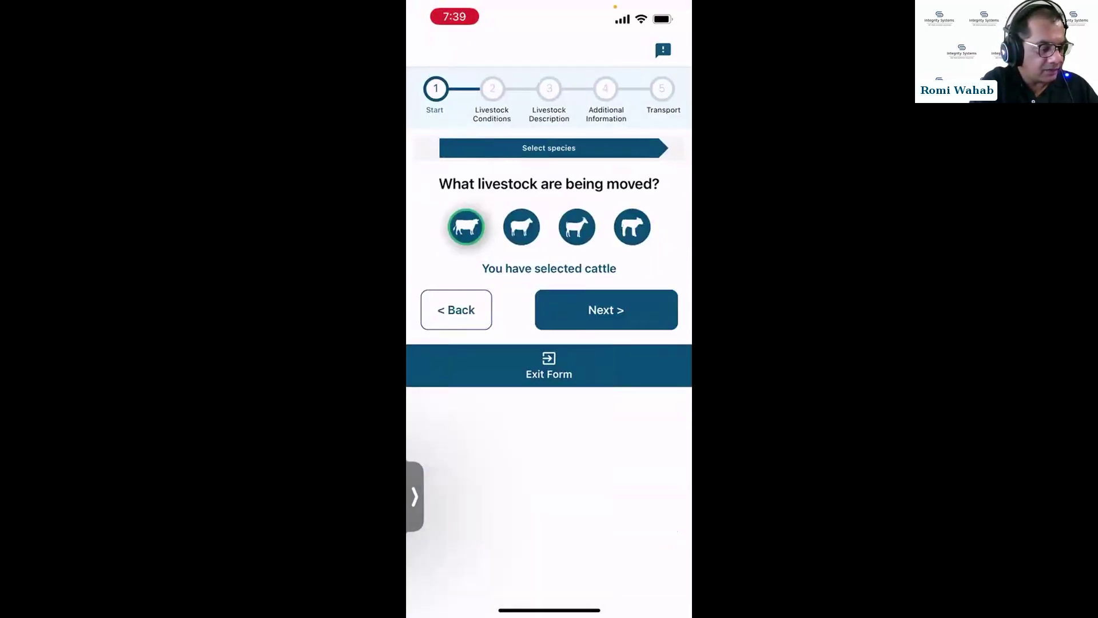
pyautogui.click(606, 309)
pyautogui.click(606, 363)
# Advance to the Livestock Conditions questions and scroll down to Product 2's stockfeed details.
pyautogui.click(606, 418)
pyautogui.scroll(-5, 549, 343)
pyautogui.scroll(-5, 549, 343)
pyautogui.scroll(-1, 549, 343)
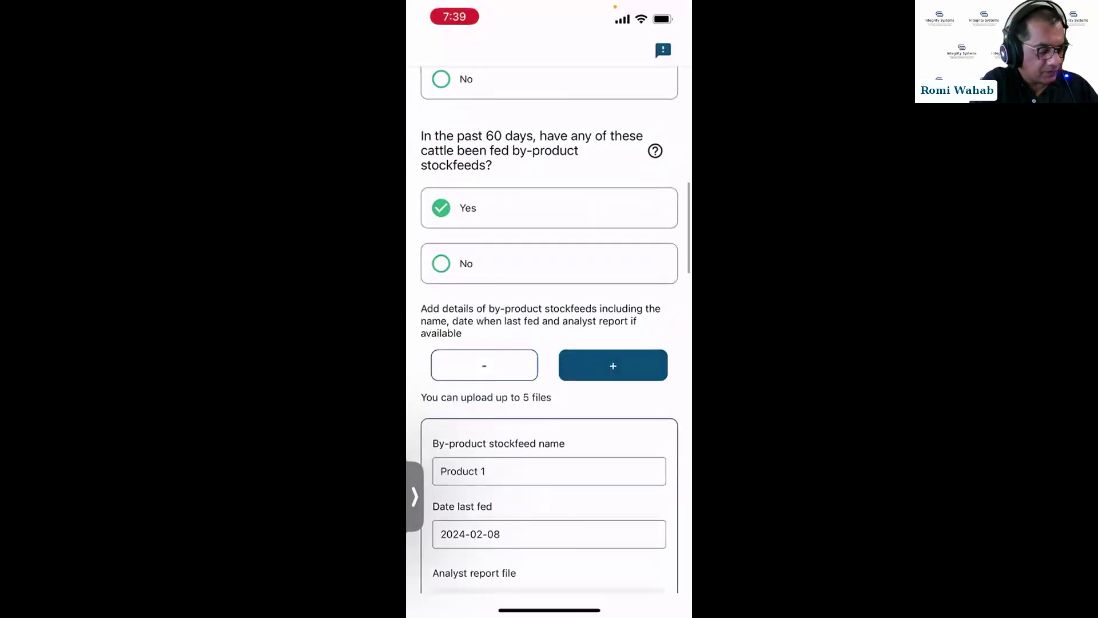
pyautogui.scroll(-1, 549, 343)
pyautogui.scroll(-2, 549, 343)
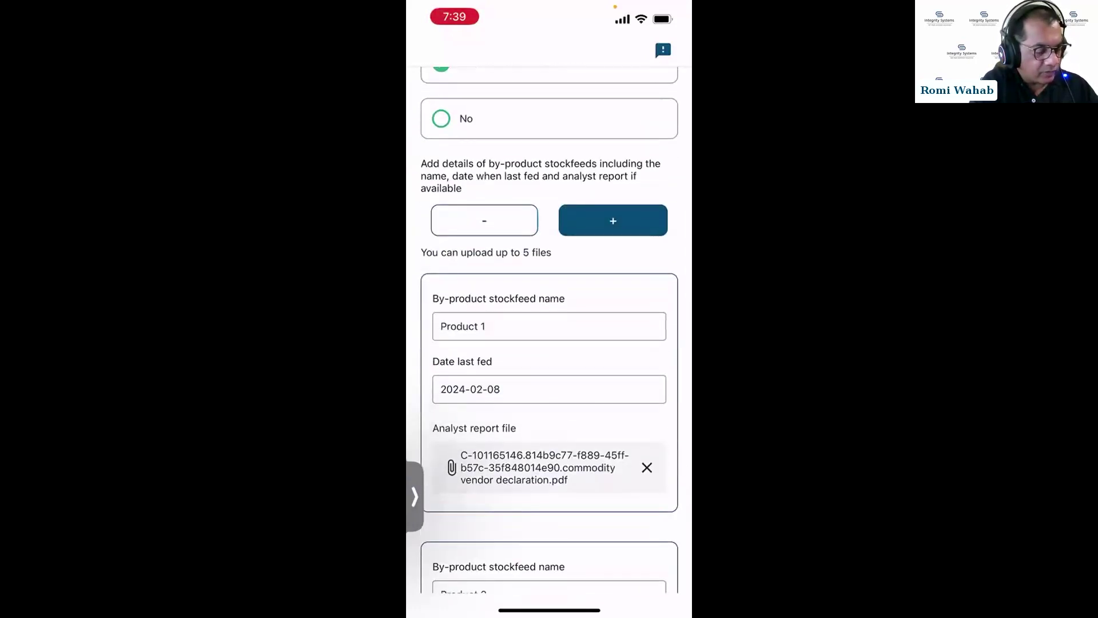
pyautogui.scroll(-4, 549, 343)
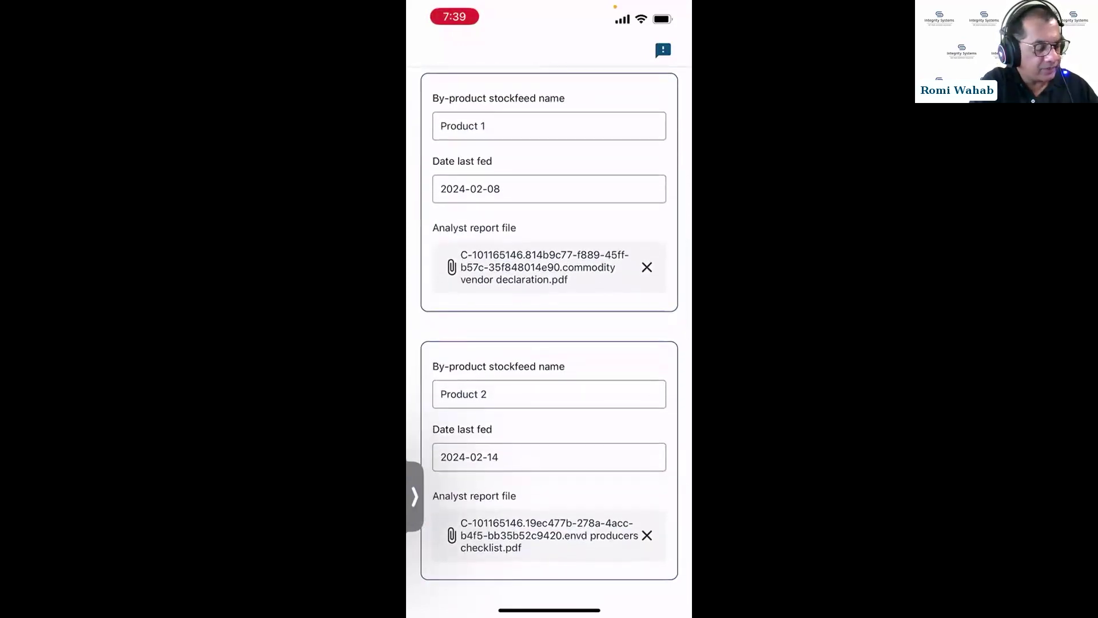
pyautogui.scroll(-3, 549, 323)
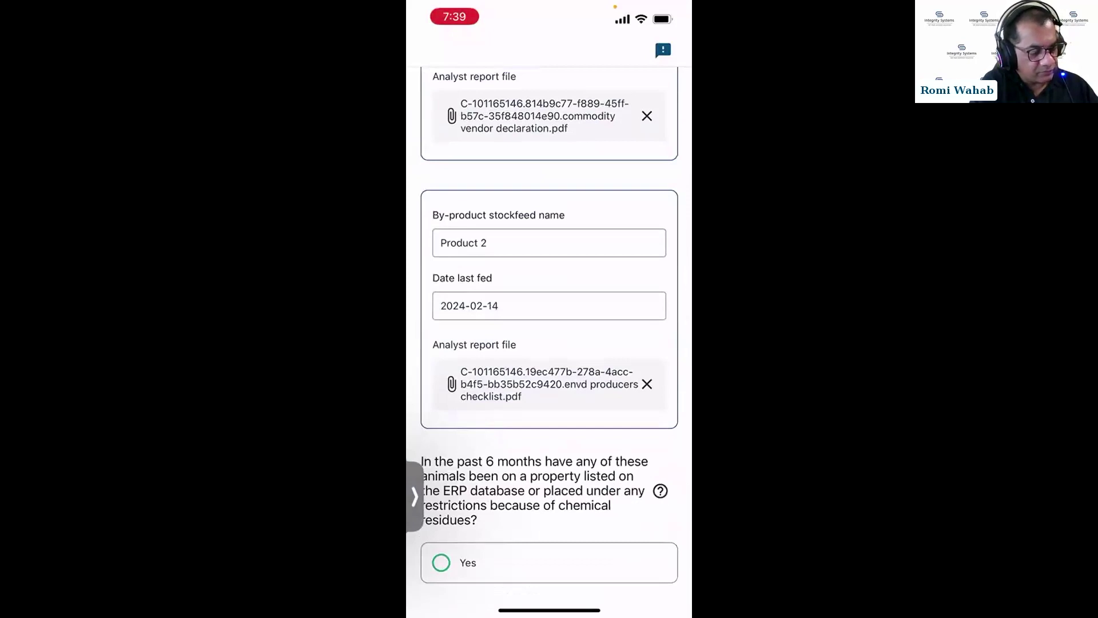
# Swap Product 2's analyst report for the env app processor checklist PDF, then continue.
pyautogui.click(647, 384)
pyautogui.click(549, 396)
pyautogui.click(549, 571)
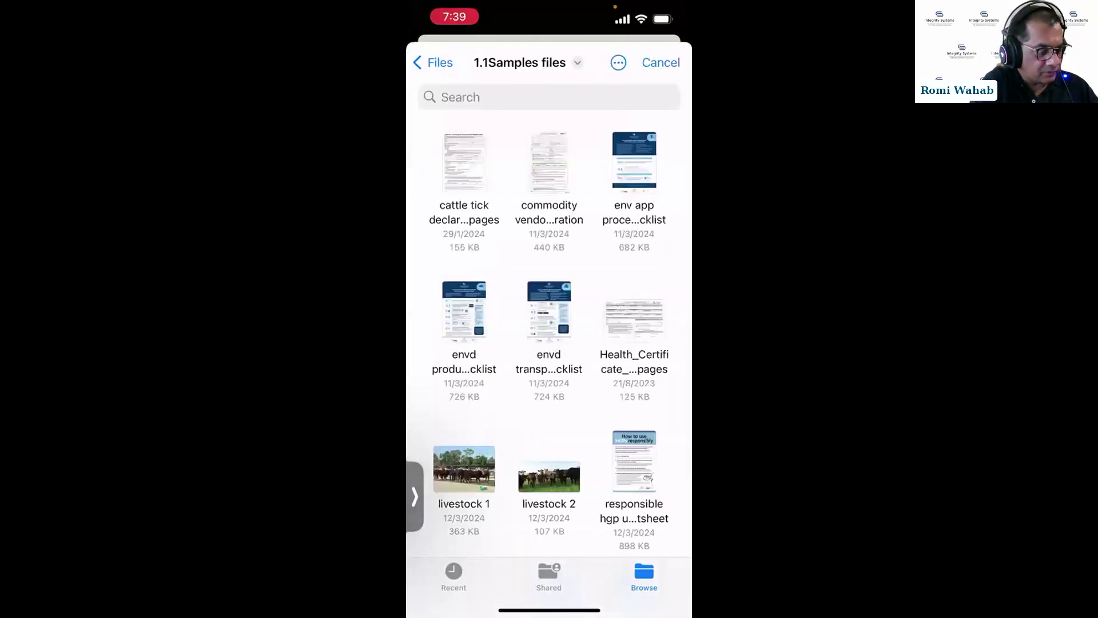
pyautogui.click(634, 172)
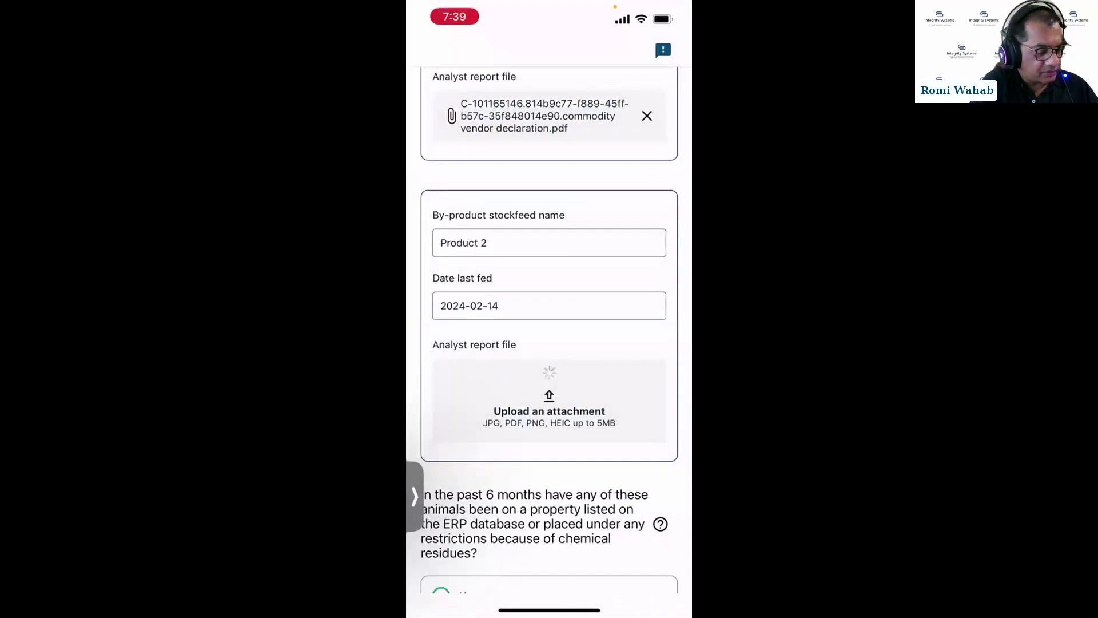
pyautogui.scroll(-3, 549, 343)
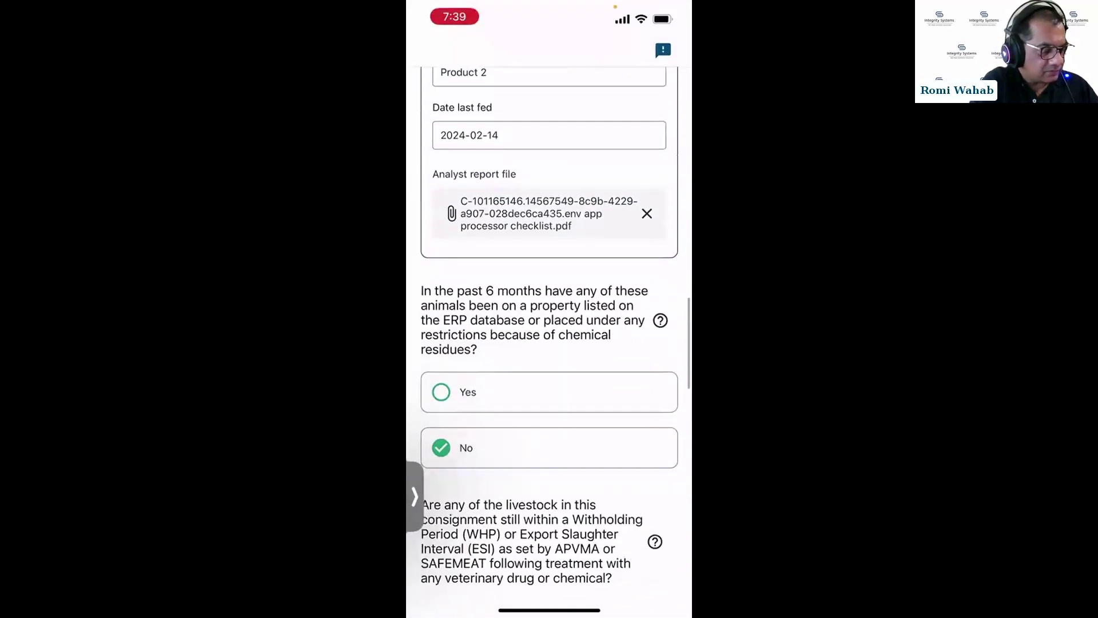
pyautogui.scroll(-10, 549, 343)
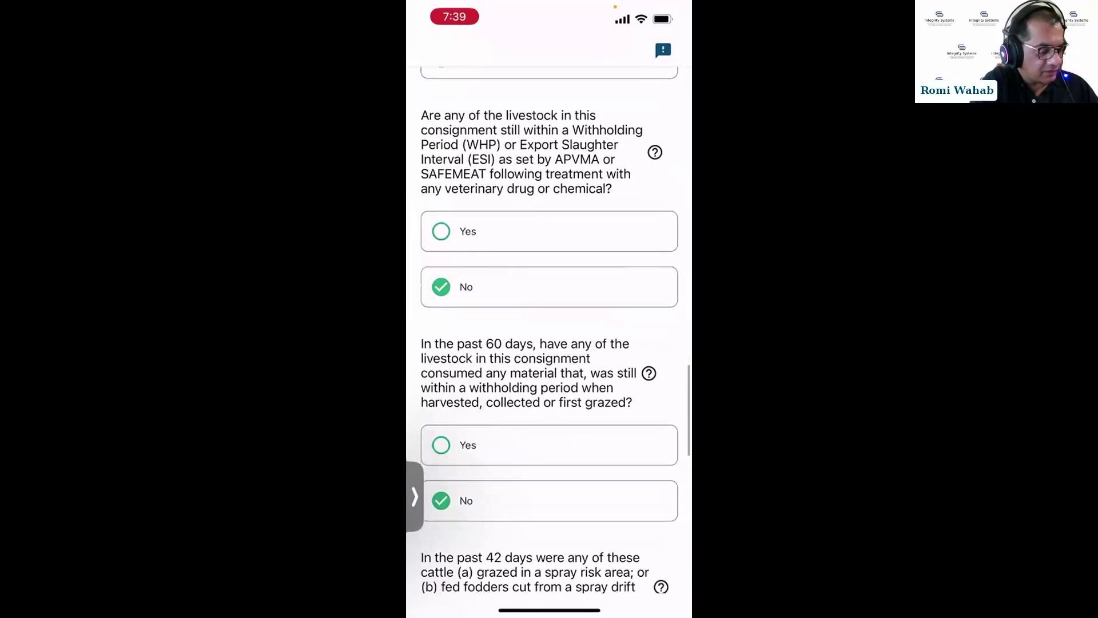
pyautogui.scroll(-10, 549, 343)
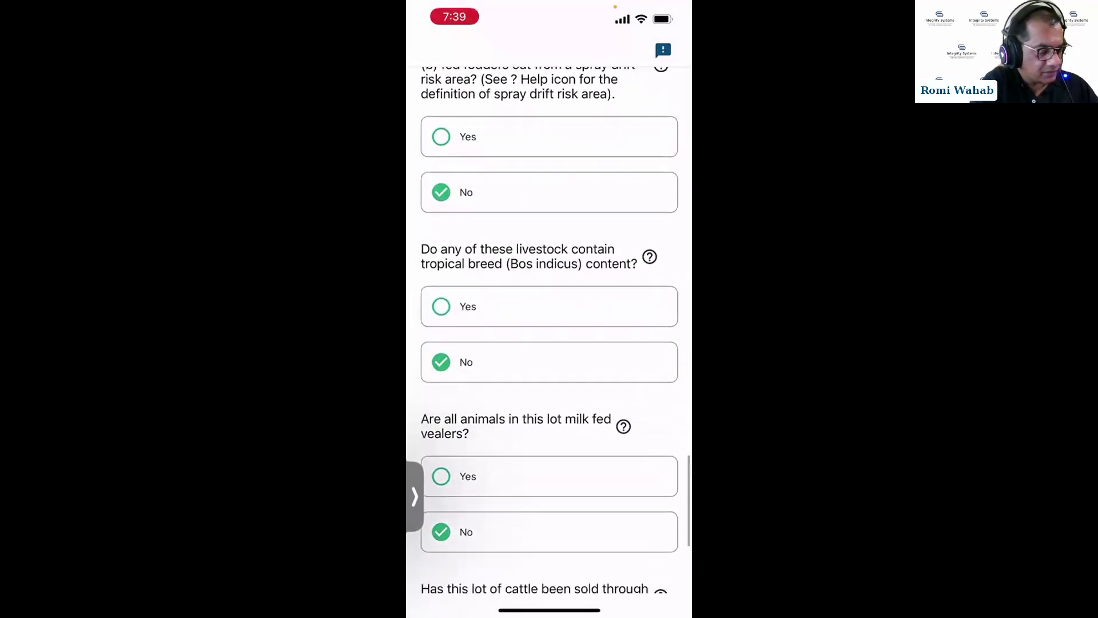
pyautogui.scroll(-2, 549, 343)
pyautogui.click(606, 563)
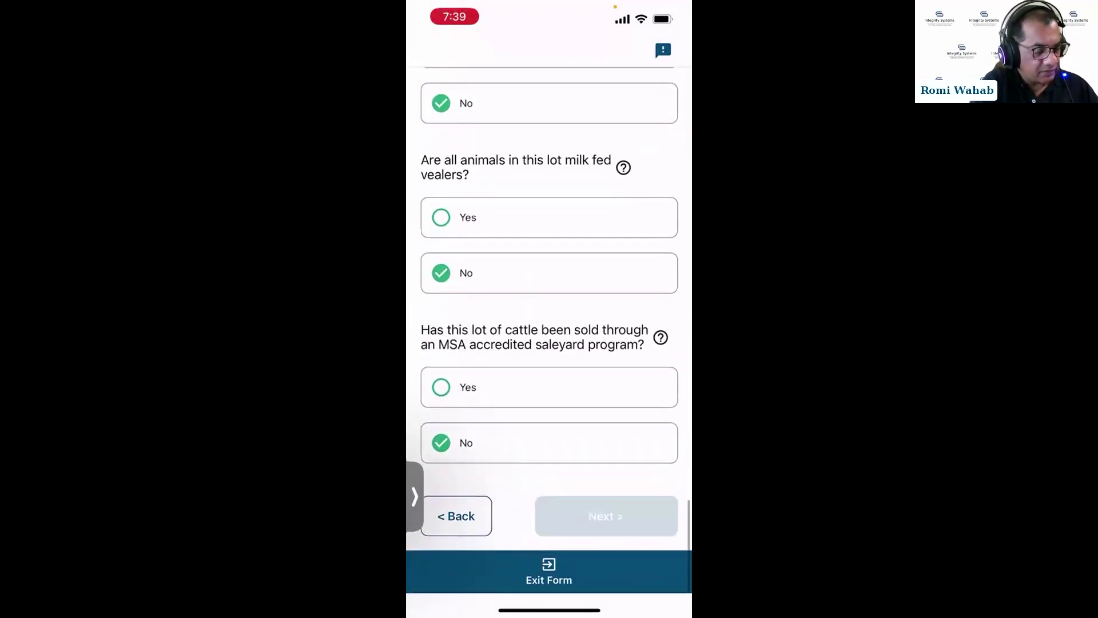
pyautogui.scroll(-2, 549, 343)
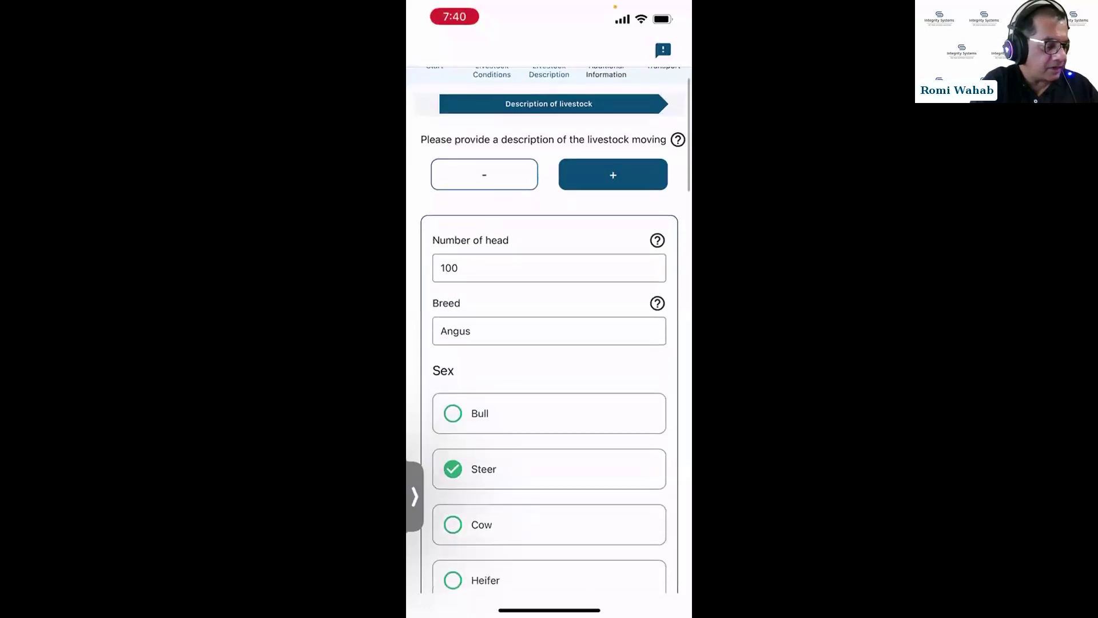
pyautogui.scroll(2, 549, 343)
pyautogui.scroll(-2, 549, 343)
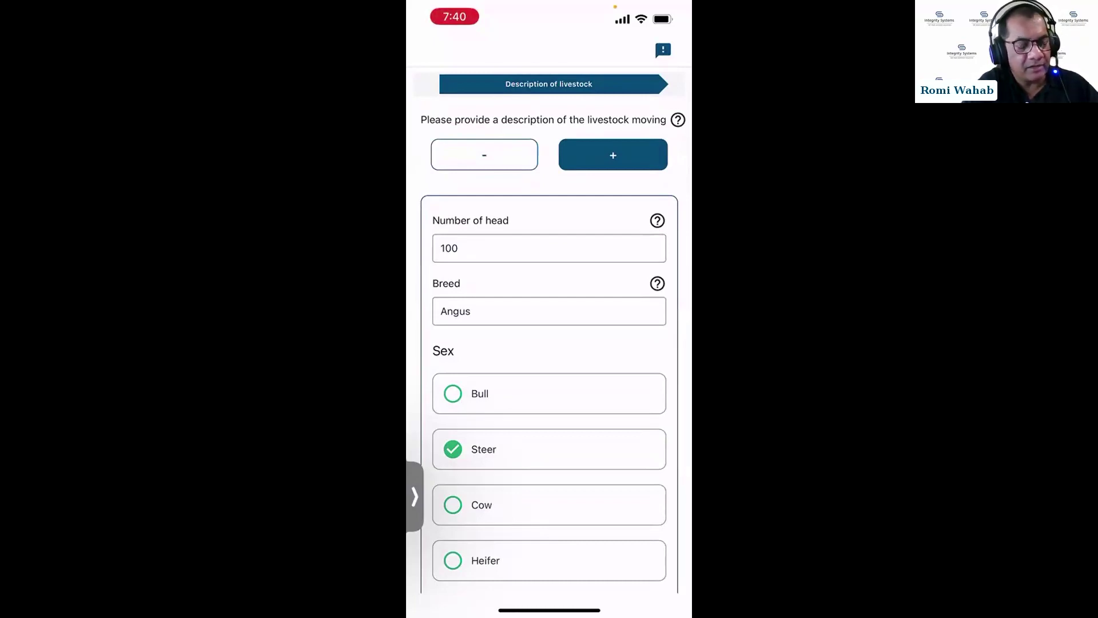
pyautogui.scroll(-2, 549, 343)
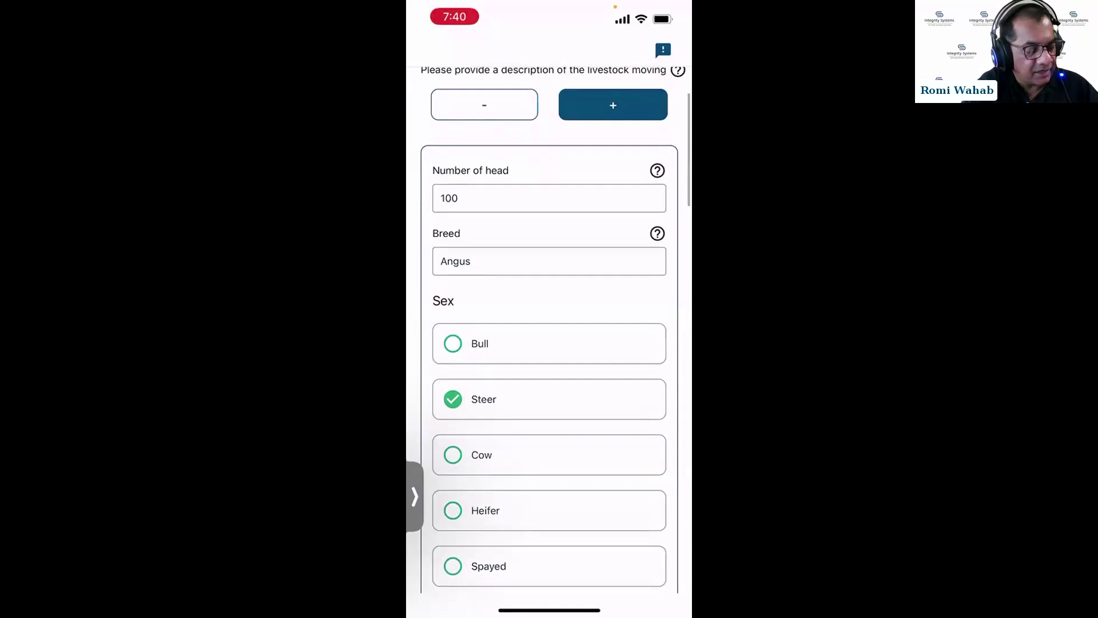
pyautogui.scroll(3, 549, 344)
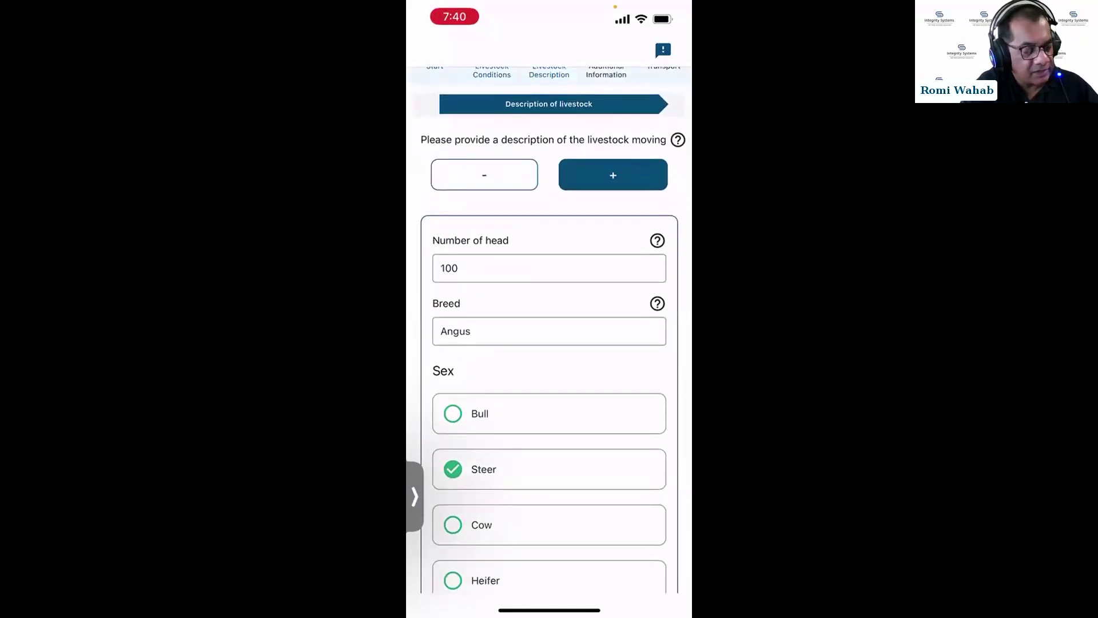
pyautogui.scroll(-2, 549, 343)
pyautogui.scroll(-2, 549, 343)
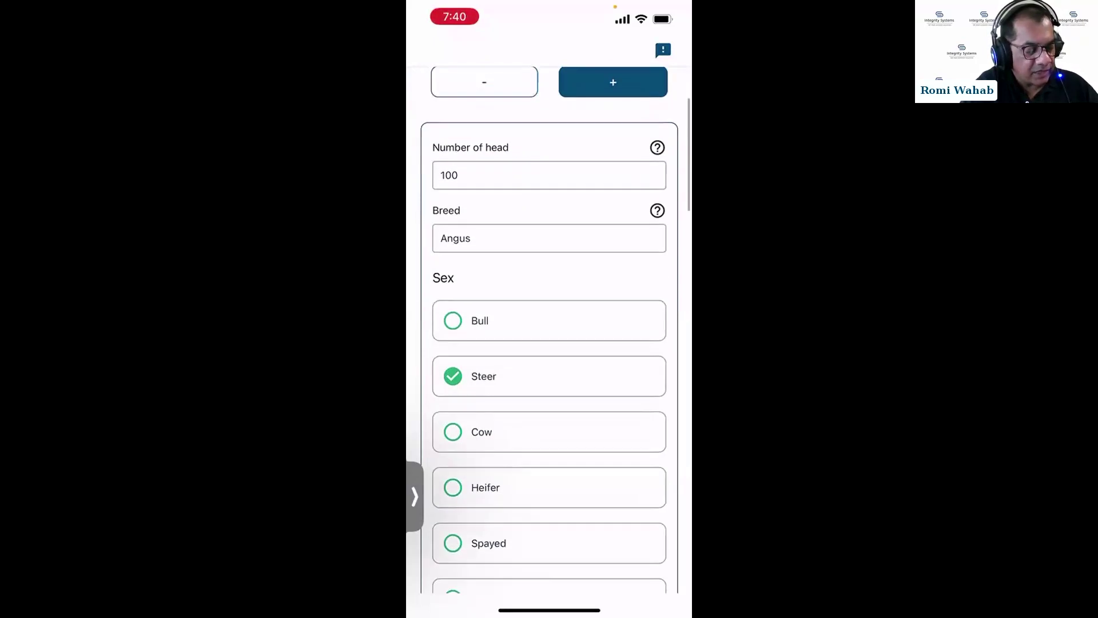
pyautogui.scroll(-12, 549, 343)
pyautogui.scroll(-2, 549, 343)
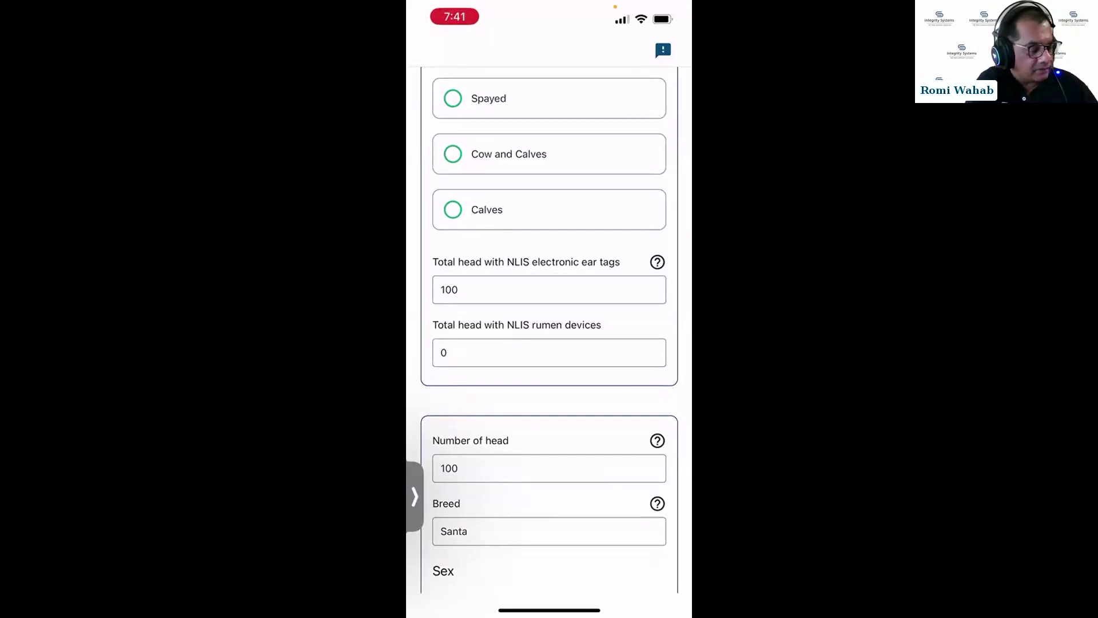
# Draw a circle as the second brand image, save it, and continue to accompanying documents.
pyautogui.scroll(3, 549, 331)
pyautogui.scroll(-4, 549, 330)
pyautogui.scroll(-8, 549, 330)
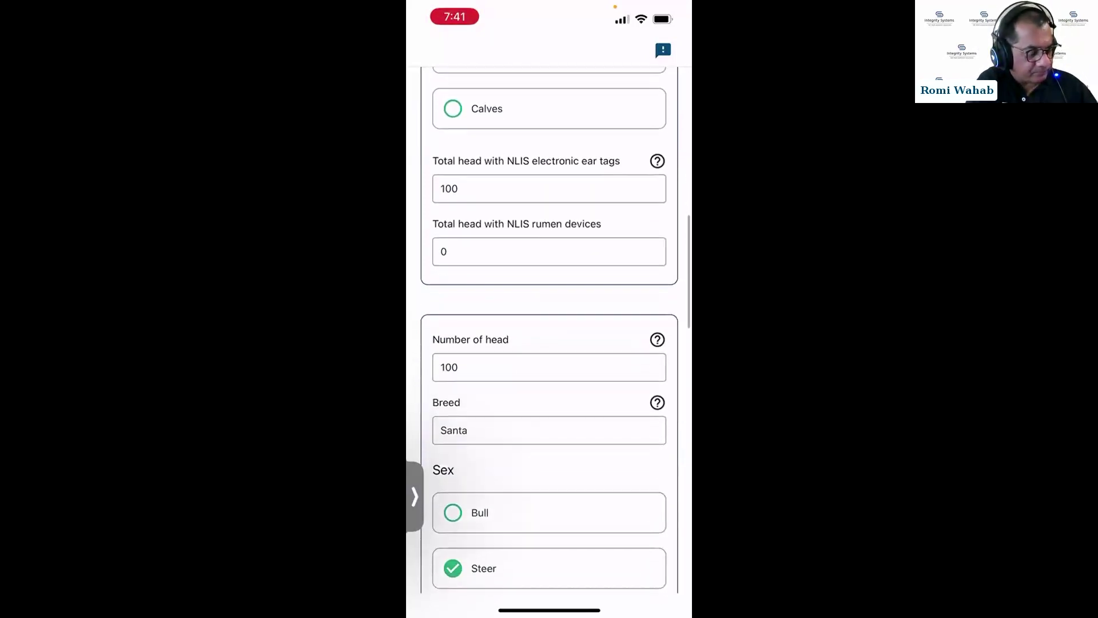
pyautogui.scroll(-7, 549, 331)
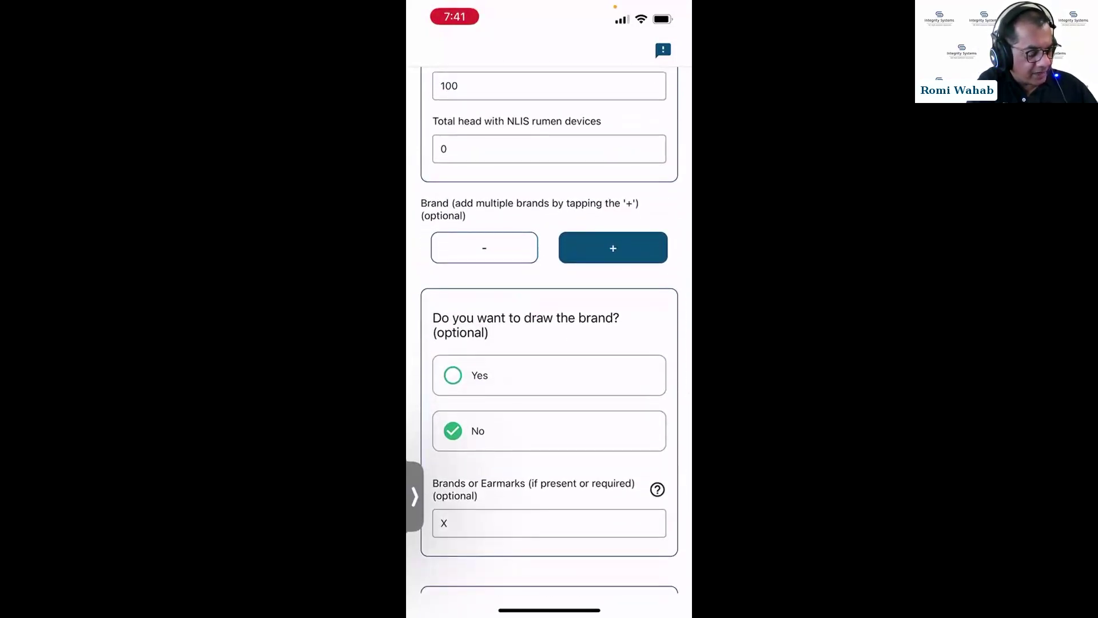
pyautogui.scroll(-5, 549, 331)
pyautogui.scroll(-2, 549, 331)
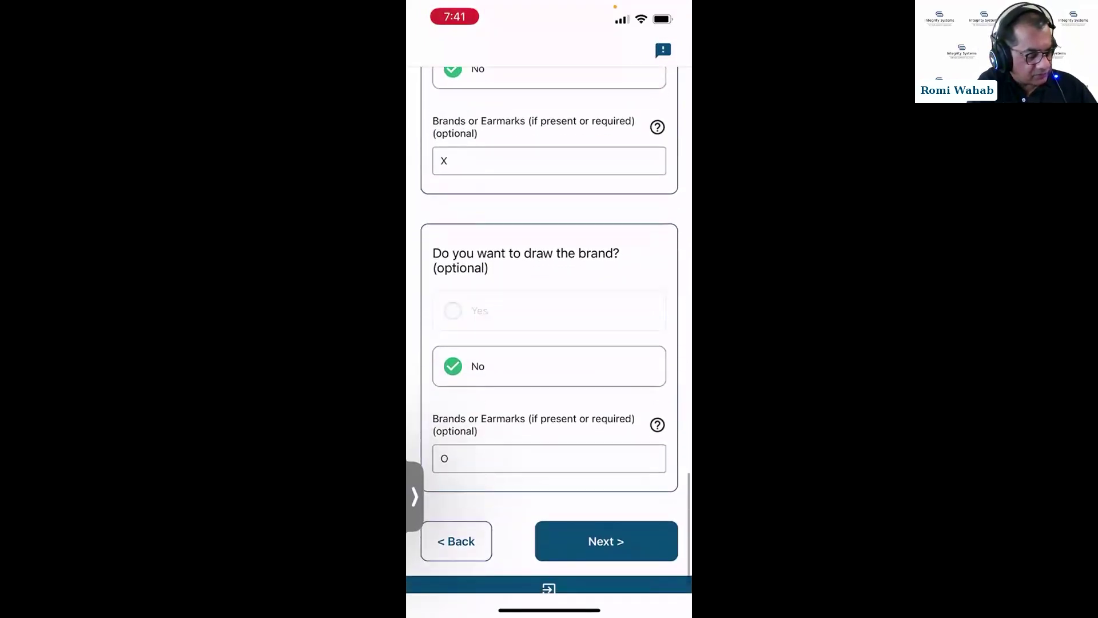
pyautogui.click(479, 311)
pyautogui.click(549, 441)
pyautogui.moveTo(541, 244)
pyautogui.mouseDown()
pyautogui.moveTo(505, 307)
pyautogui.moveTo(497, 261)
pyautogui.mouseUp()
pyautogui.click(550, 429)
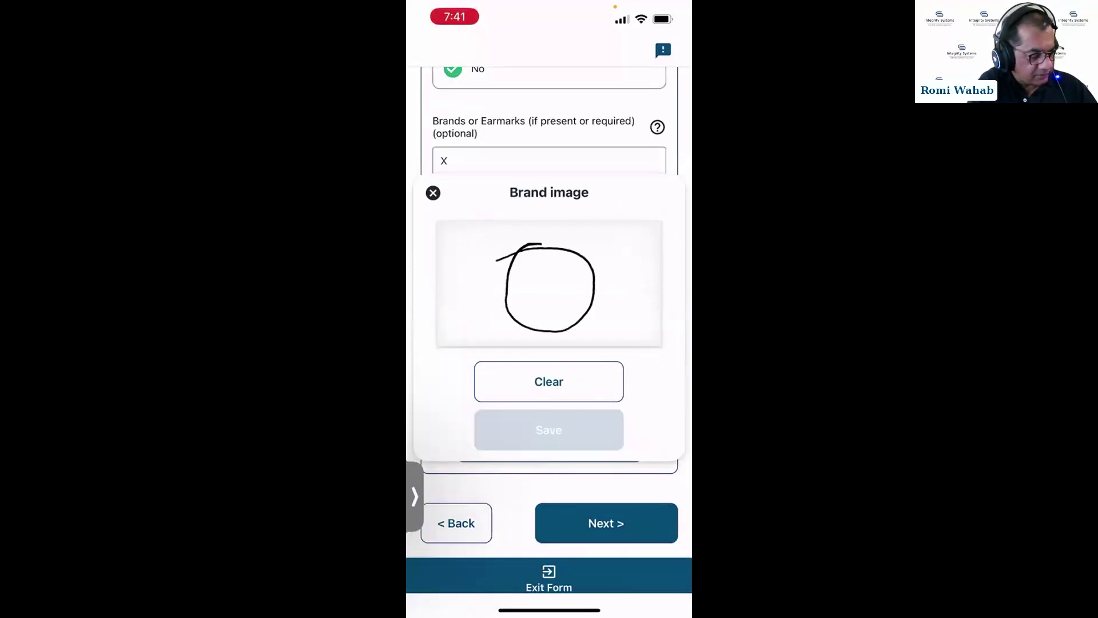
pyautogui.click(606, 523)
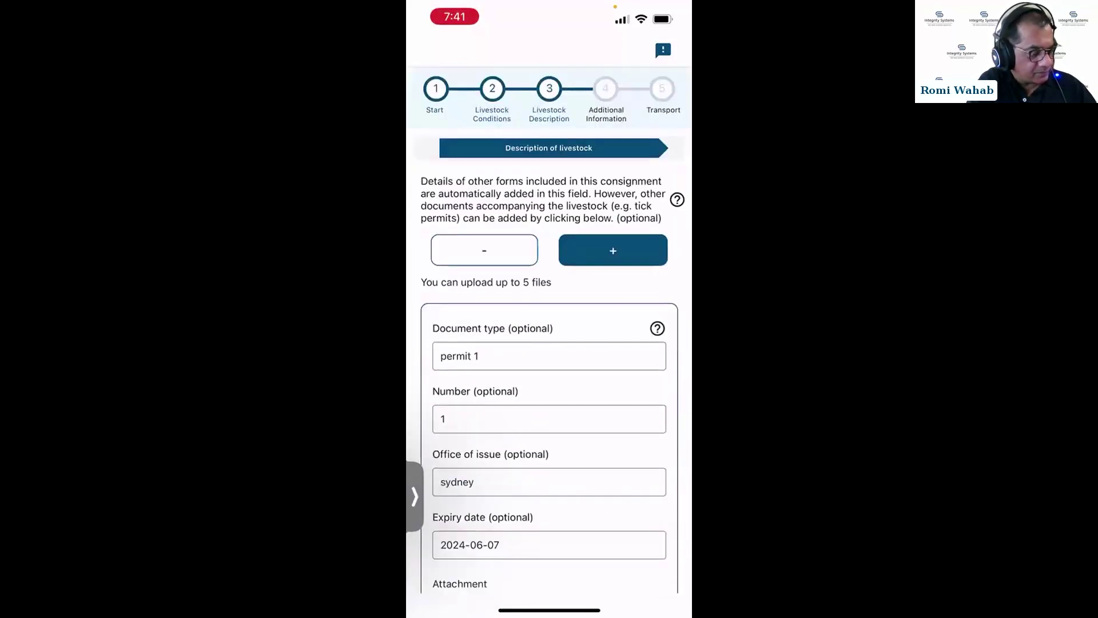
# Re-attach the cattle tick declaration PDF from Files to permit 1 in place of its old attachment.
pyautogui.scroll(-2, 549, 366)
pyautogui.scroll(2, 549, 366)
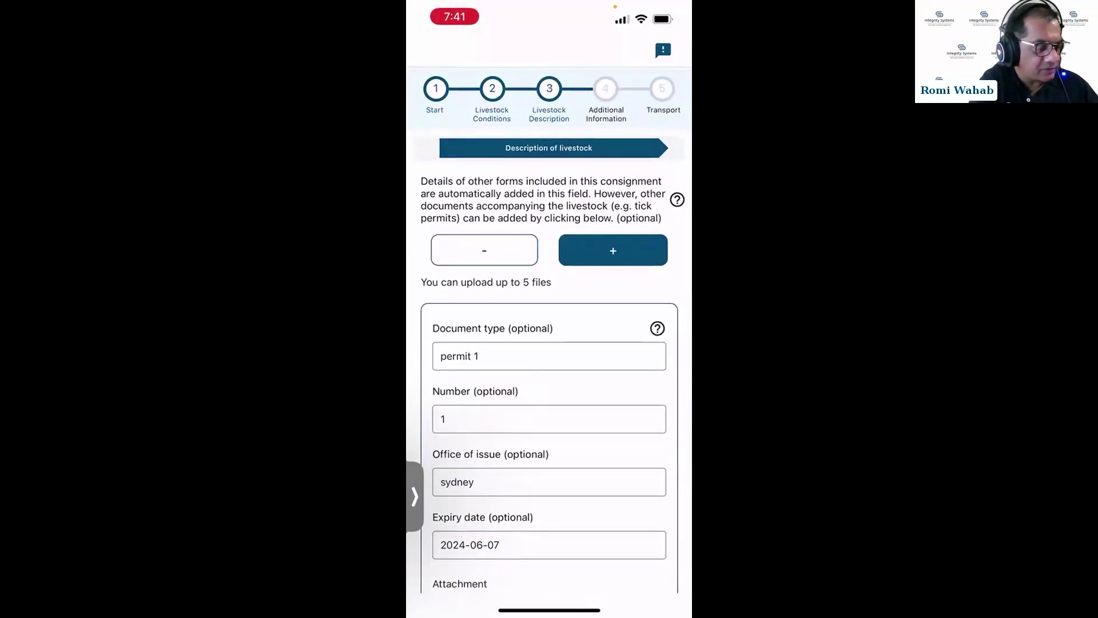
pyautogui.scroll(-3, 549, 332)
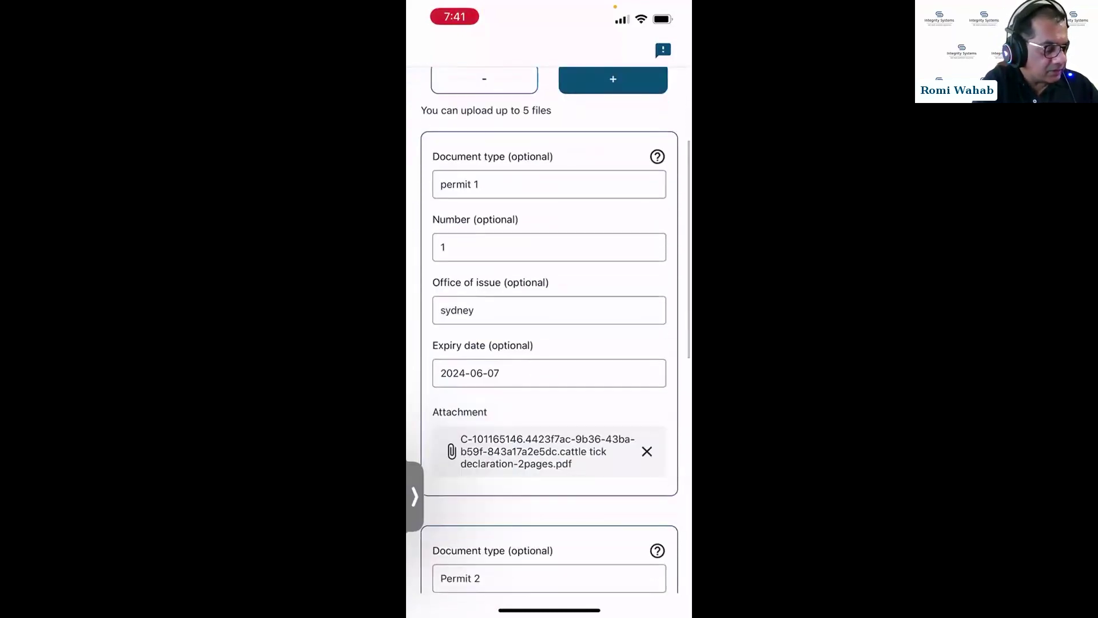
pyautogui.click(647, 451)
pyautogui.click(549, 463)
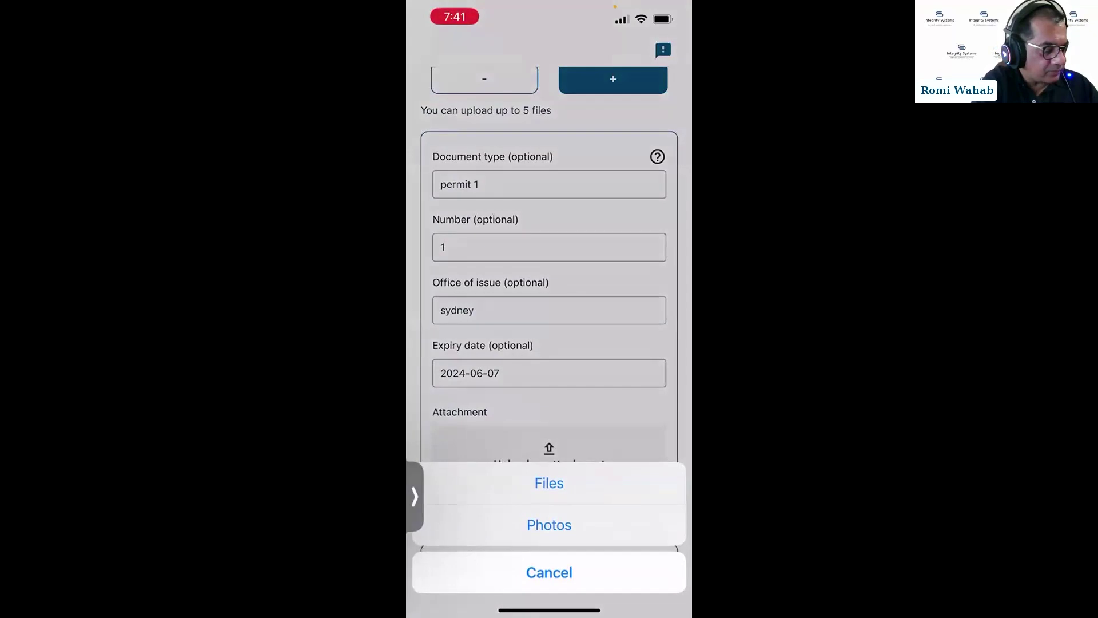
pyautogui.click(549, 483)
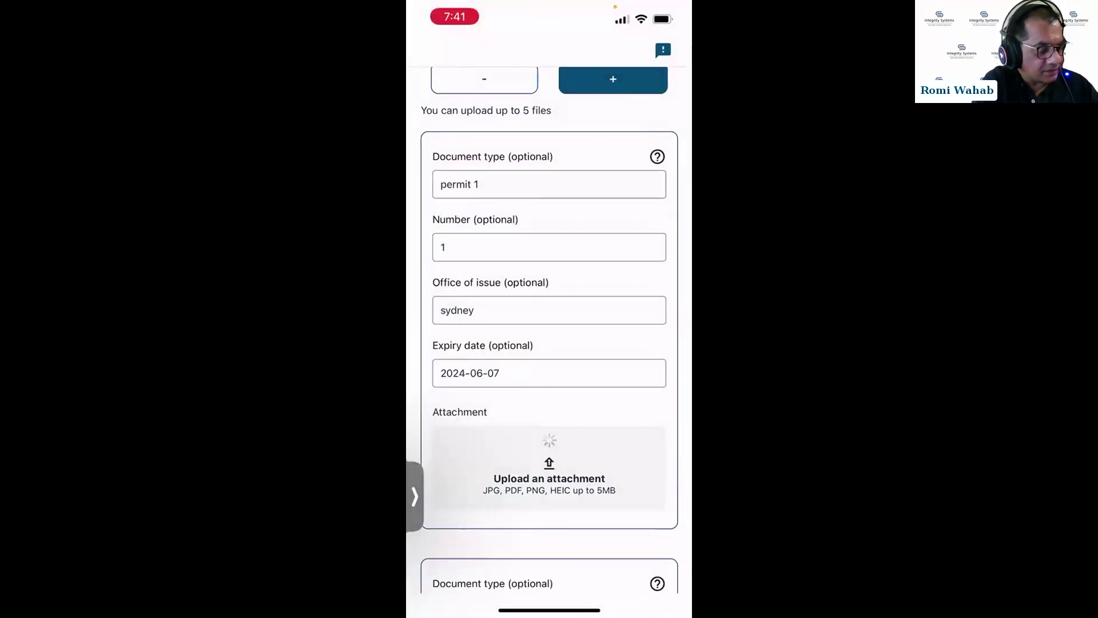
# Replace Permit 2's waybill image with the cattle health certificate PDF and continue to Additional Information.
pyautogui.scroll(-5, 549, 343)
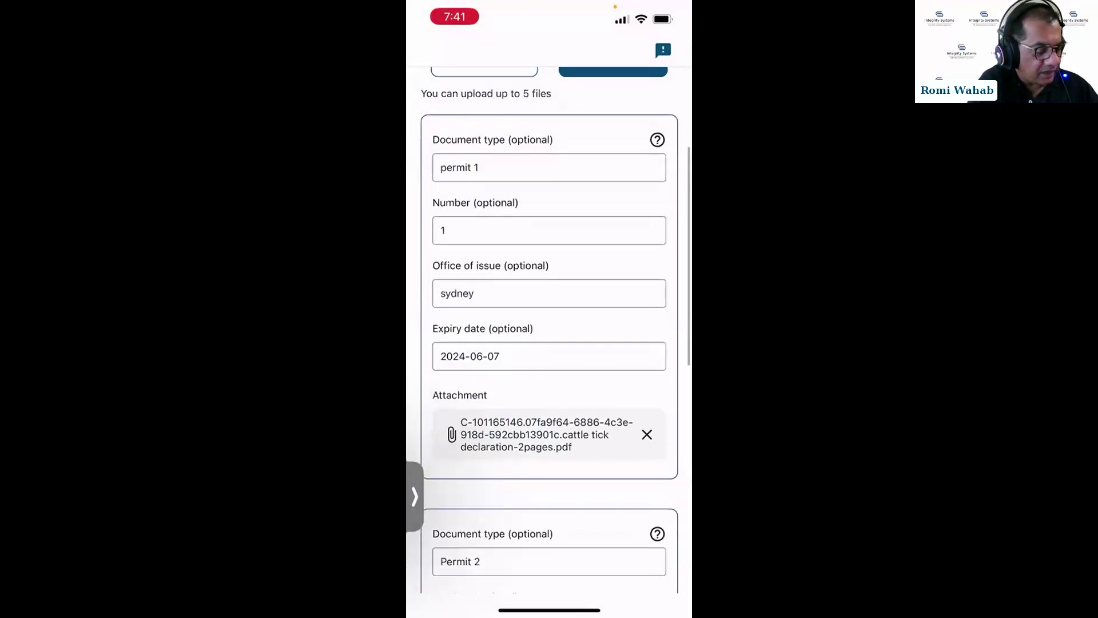
pyautogui.scroll(-3, 549, 343)
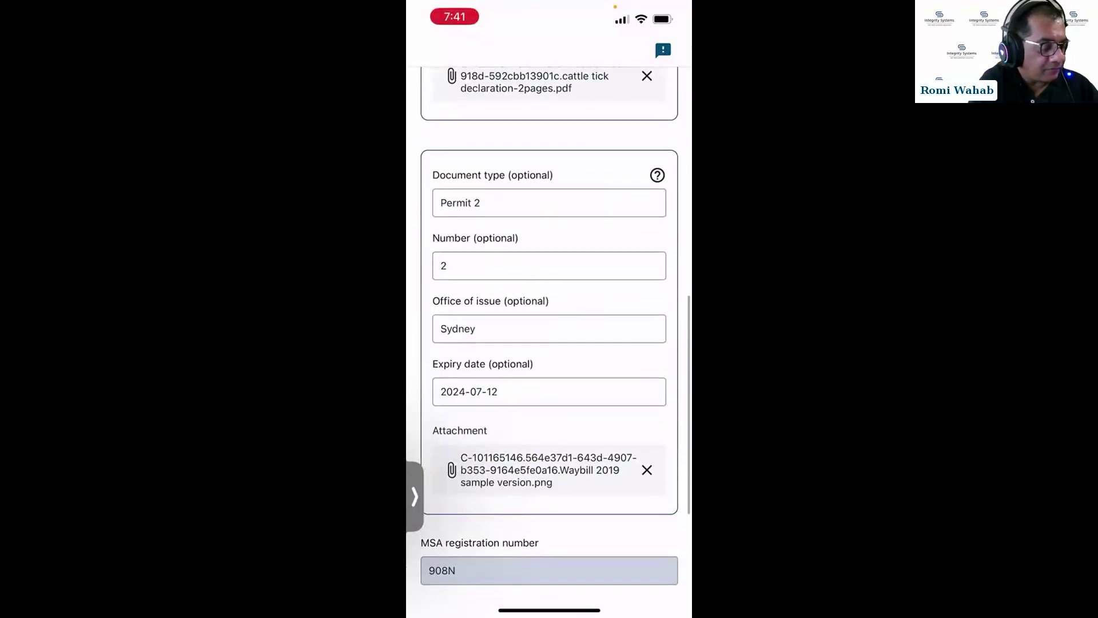
pyautogui.click(647, 469)
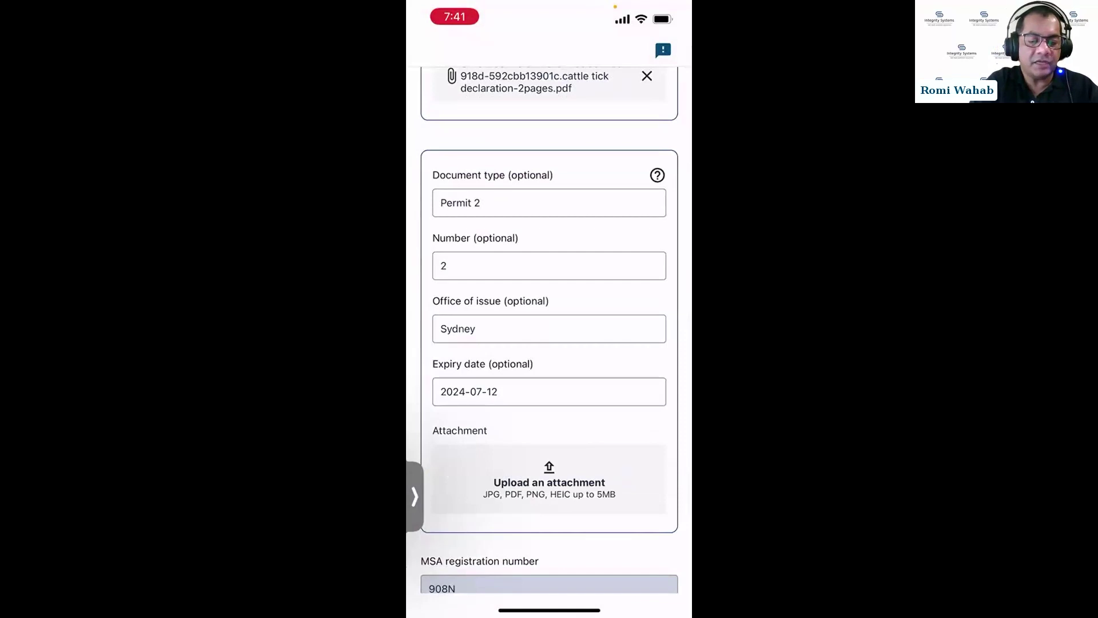
pyautogui.click(549, 482)
pyautogui.click(549, 482)
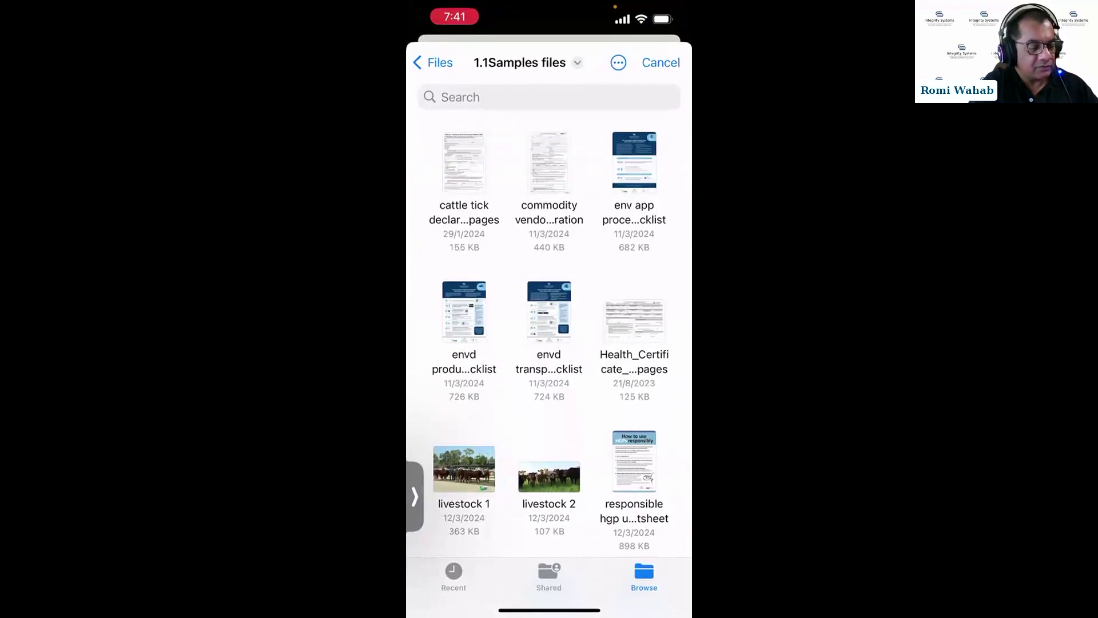
pyautogui.click(464, 163)
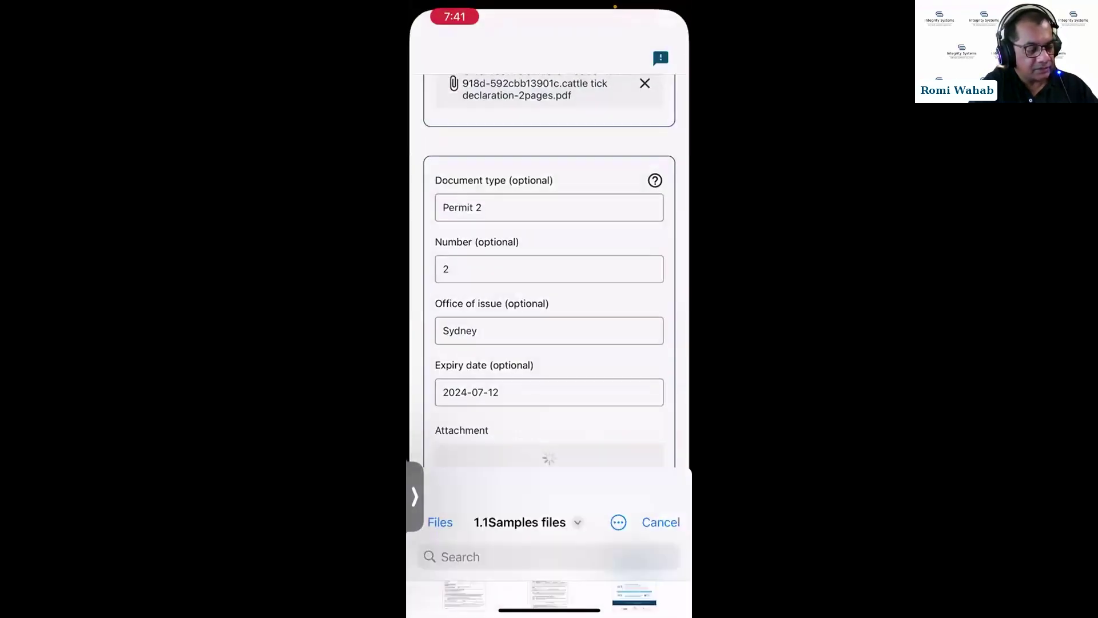
pyautogui.scroll(-4, 549, 329)
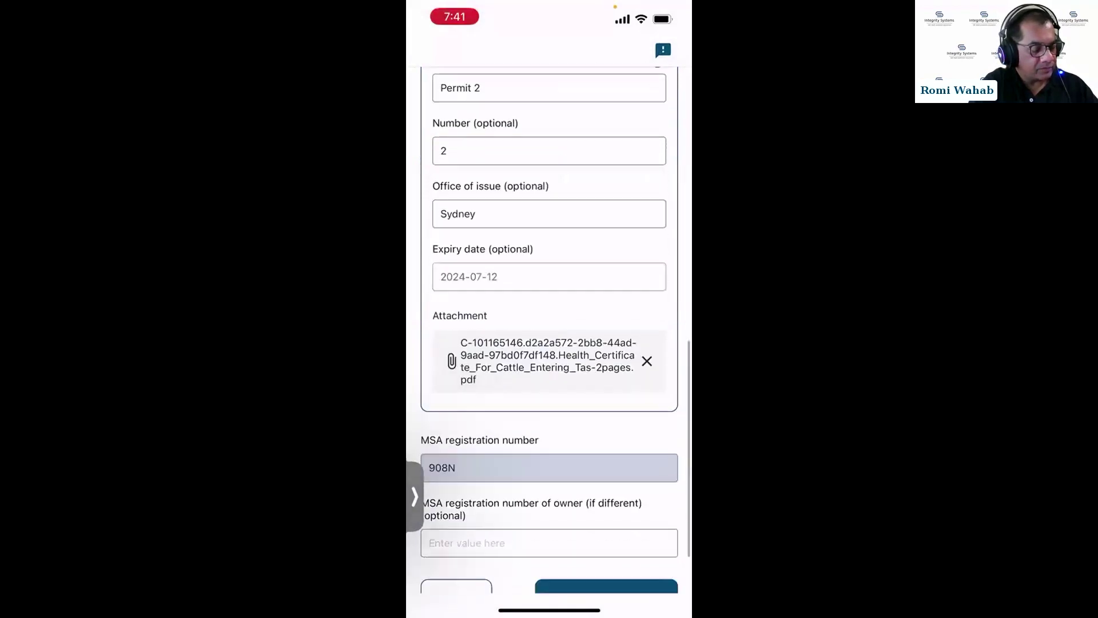
pyautogui.click(606, 516)
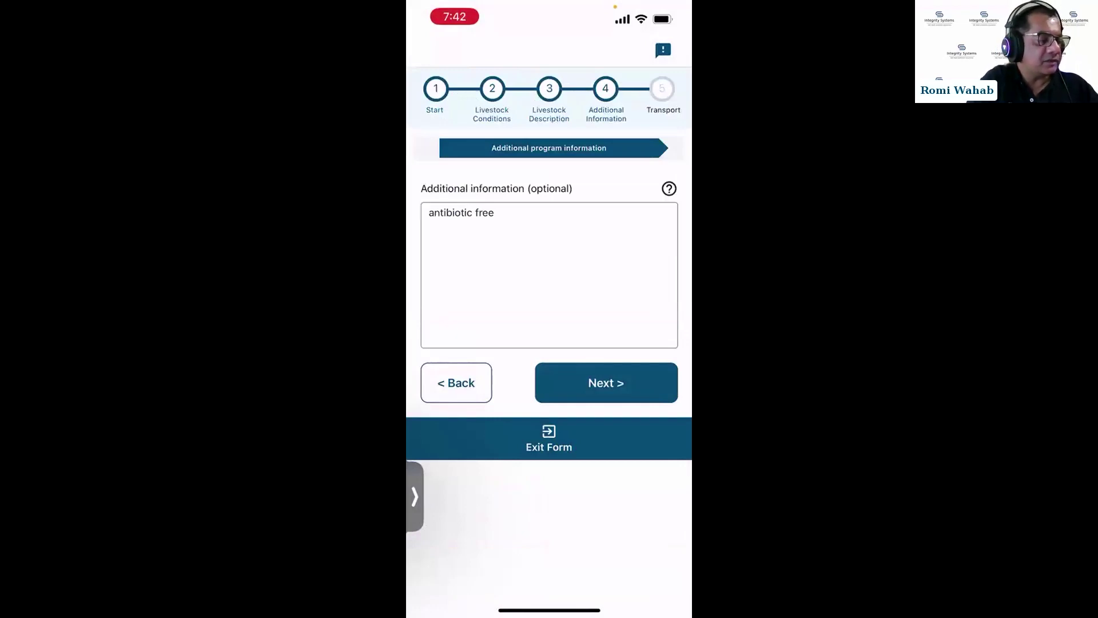
# Advance past the consignment summary to the declaration details and review them.
pyautogui.click(606, 382)
pyautogui.scroll(-5, 549, 329)
pyautogui.scroll(-10, 549, 329)
pyautogui.click(606, 516)
pyautogui.scroll(-3, 549, 330)
pyautogui.scroll(-4, 549, 330)
pyautogui.scroll(2, 549, 329)
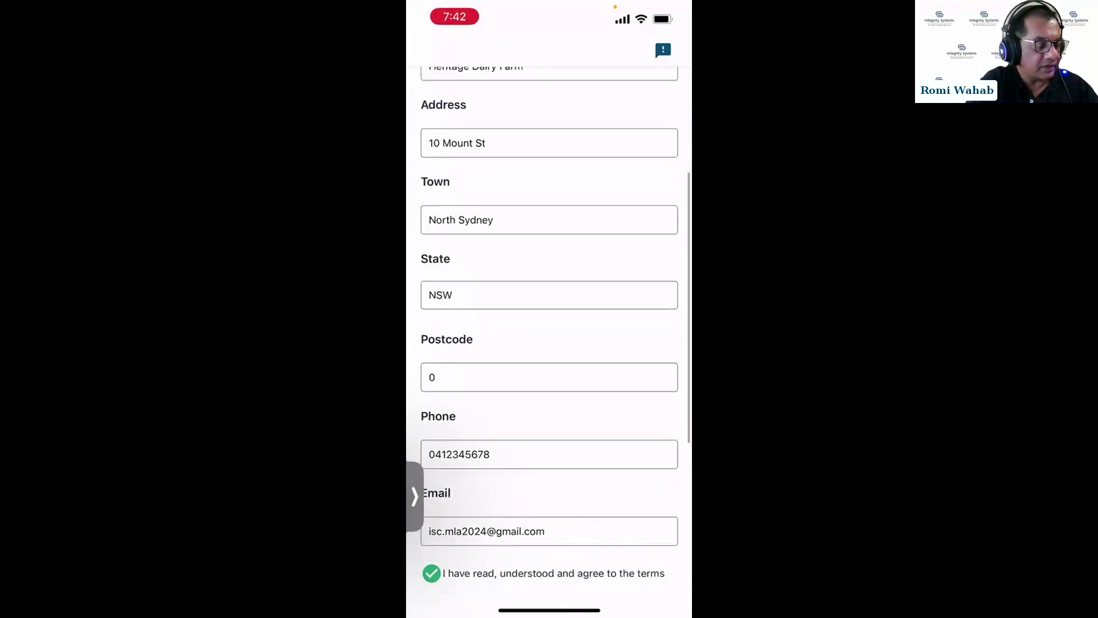
pyautogui.scroll(2, 549, 329)
pyautogui.scroll(-3, 549, 330)
pyautogui.scroll(-3, 549, 329)
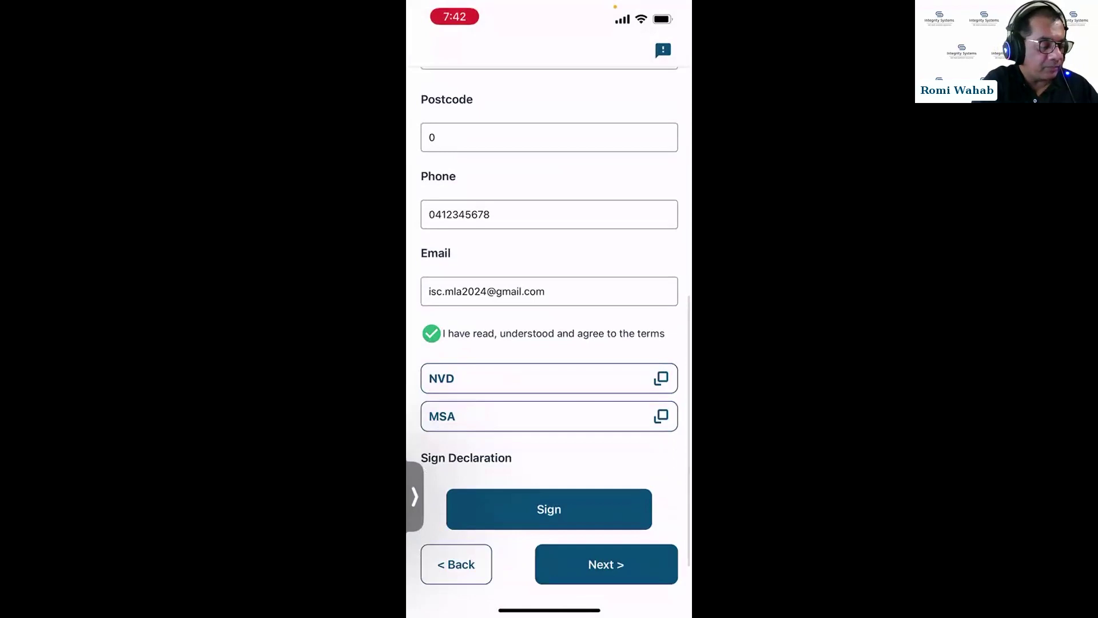
# Draw a two-letter signature on the declaration and save it.
pyautogui.click(549, 509)
pyautogui.moveTo(499, 254)
pyautogui.mouseDown()
pyautogui.moveTo(474, 311)
pyautogui.moveTo(548, 327)
pyautogui.mouseUp()
pyautogui.moveTo(541, 249); pyautogui.dragTo(586, 229)
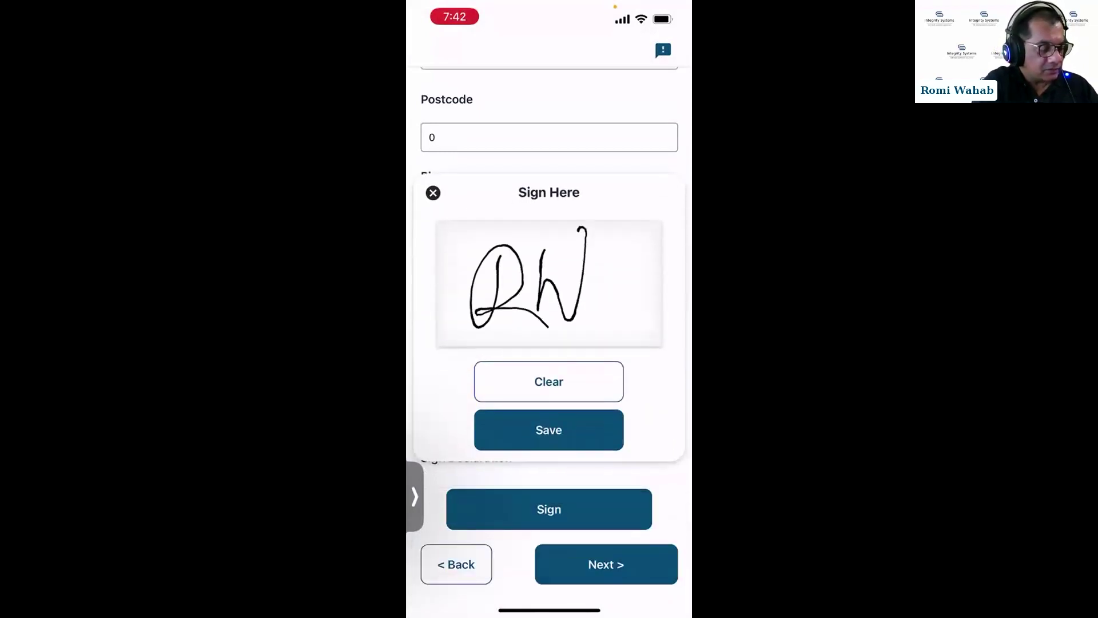
pyautogui.click(548, 429)
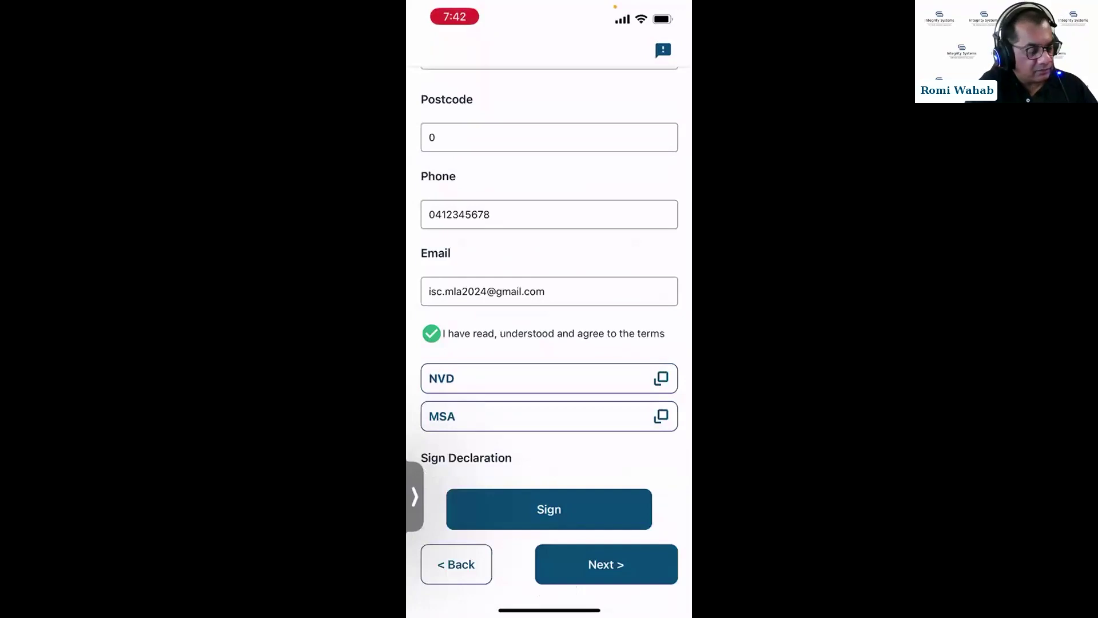
pyautogui.scroll(-2, 549, 326)
pyautogui.click(606, 516)
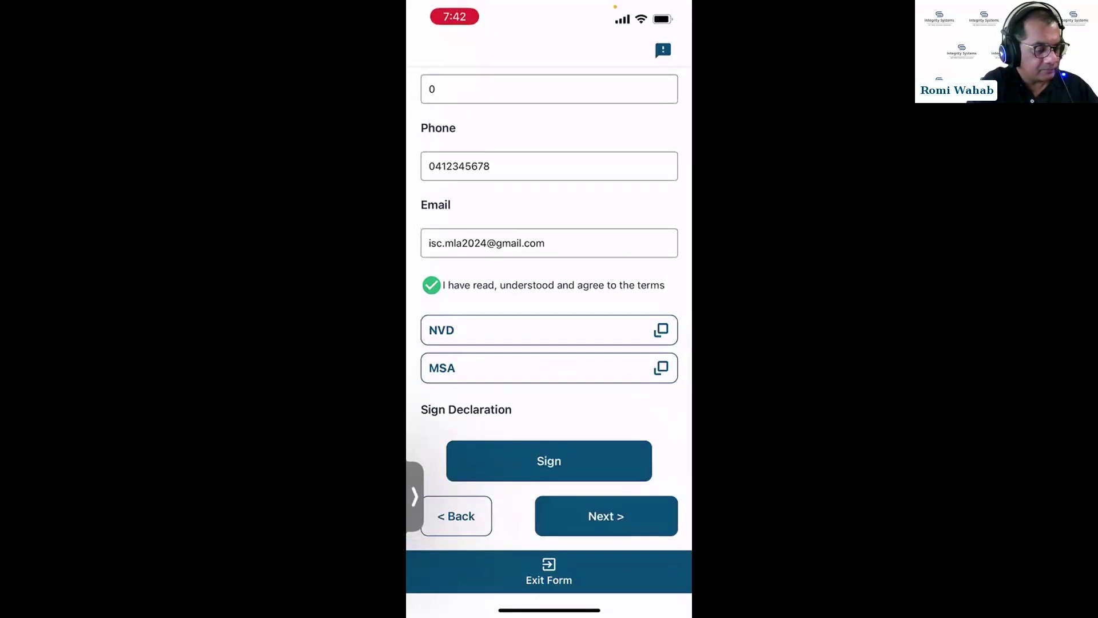
pyautogui.click(606, 516)
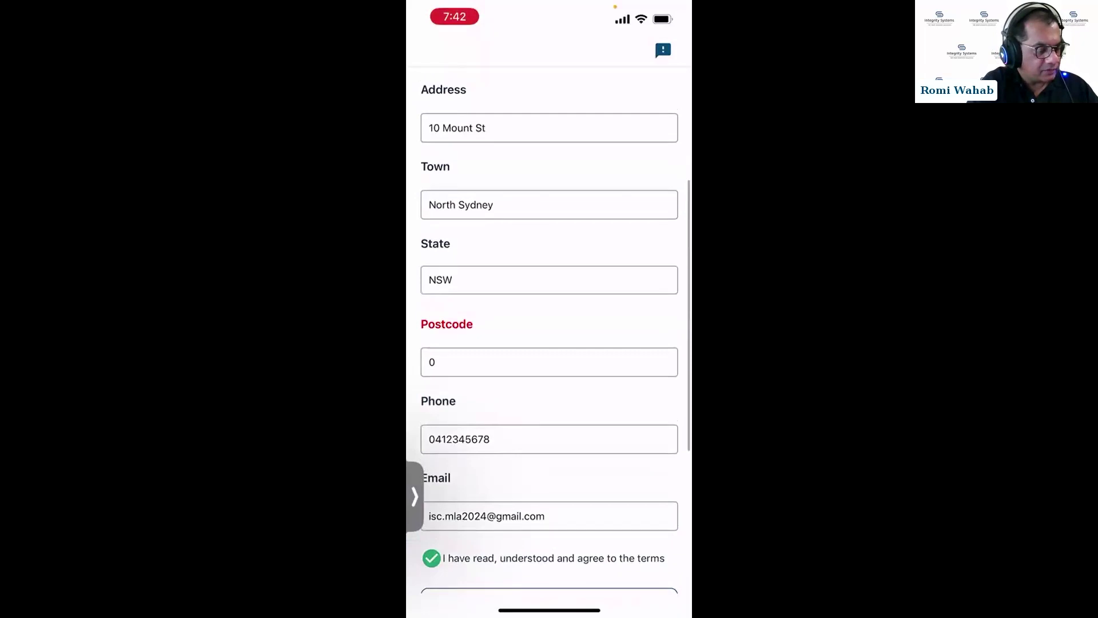
# Change the declarant's postcode from 0 to 2000 and continue to the Final Declaration.
pyautogui.click(549, 361)
pyautogui.press('BackSpace')
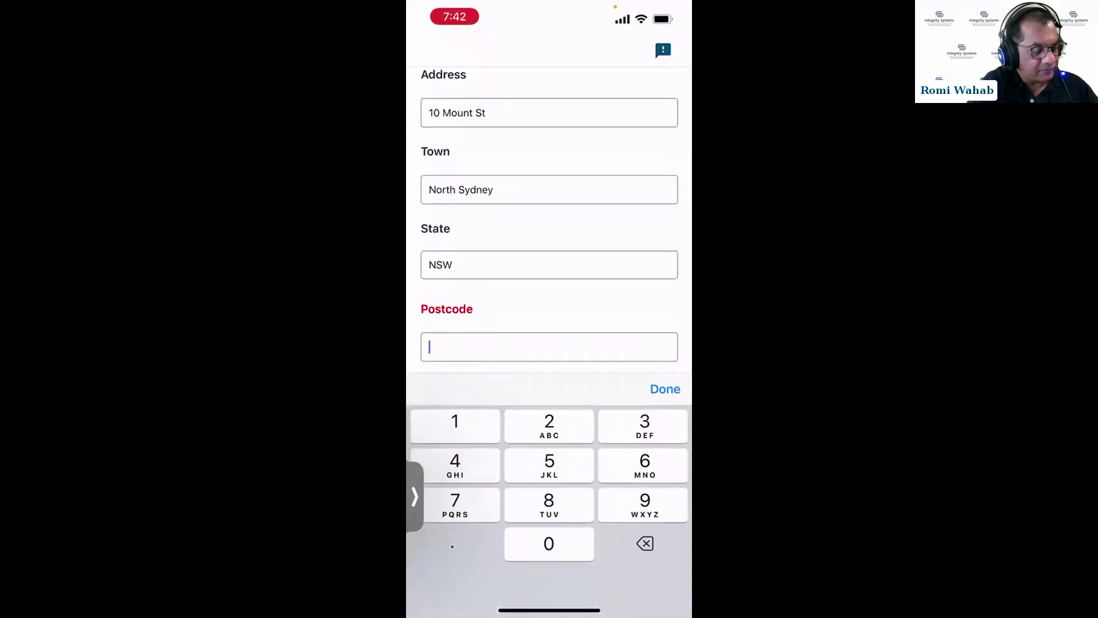
pyautogui.write('2000')
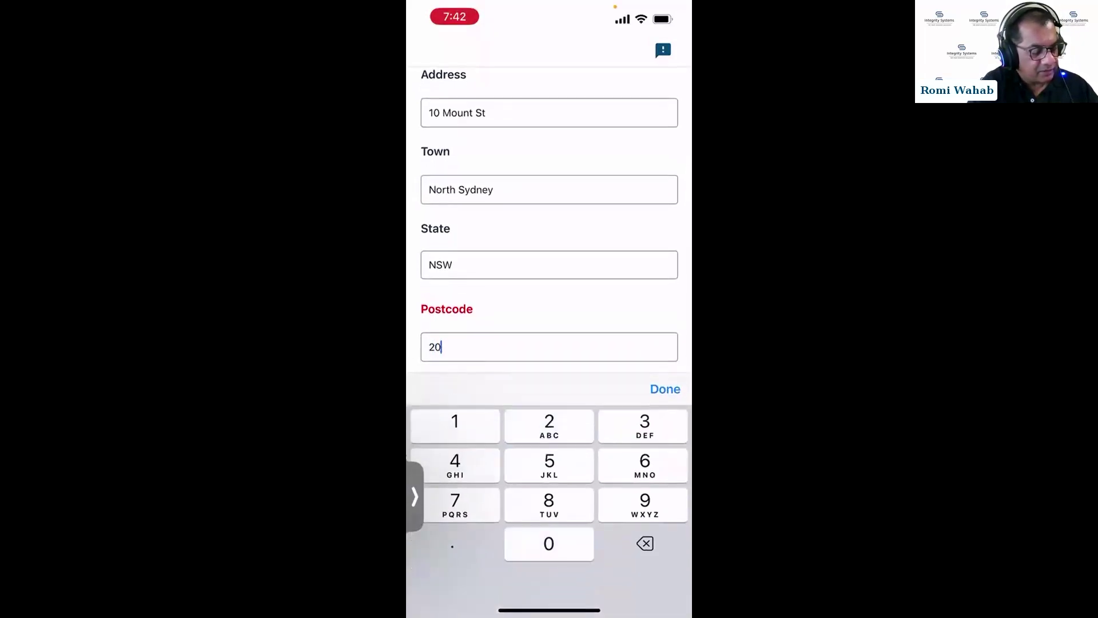
pyautogui.click(665, 388)
pyautogui.scroll(-3, 549, 344)
pyautogui.click(605, 515)
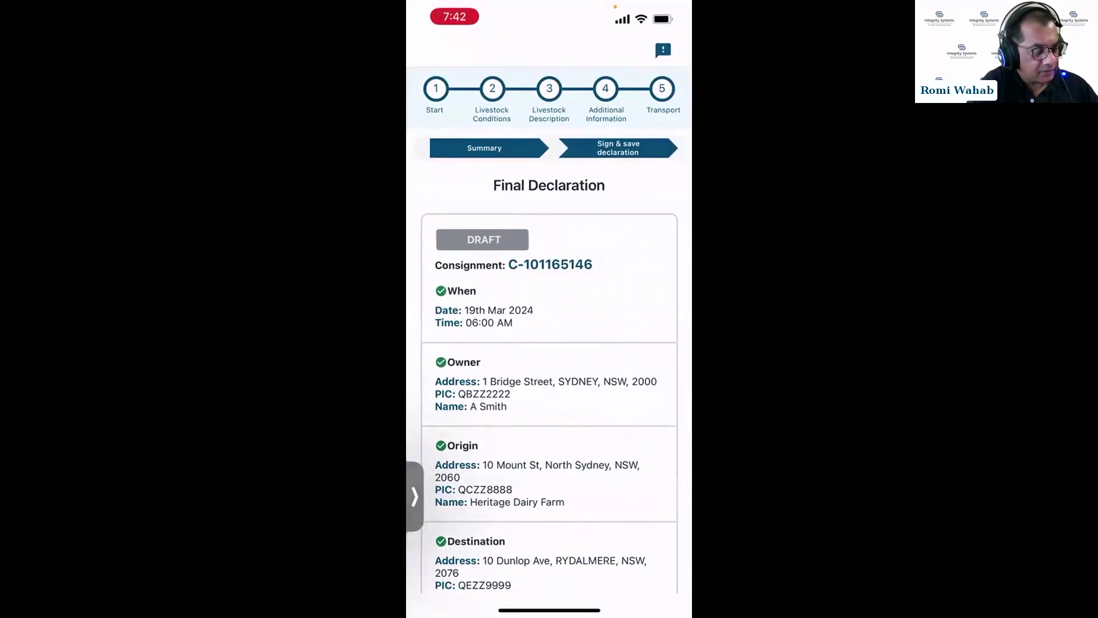
# In the transporter details, remove the existing transporter and add a new transporter entry.
pyautogui.scroll(-10, 549, 343)
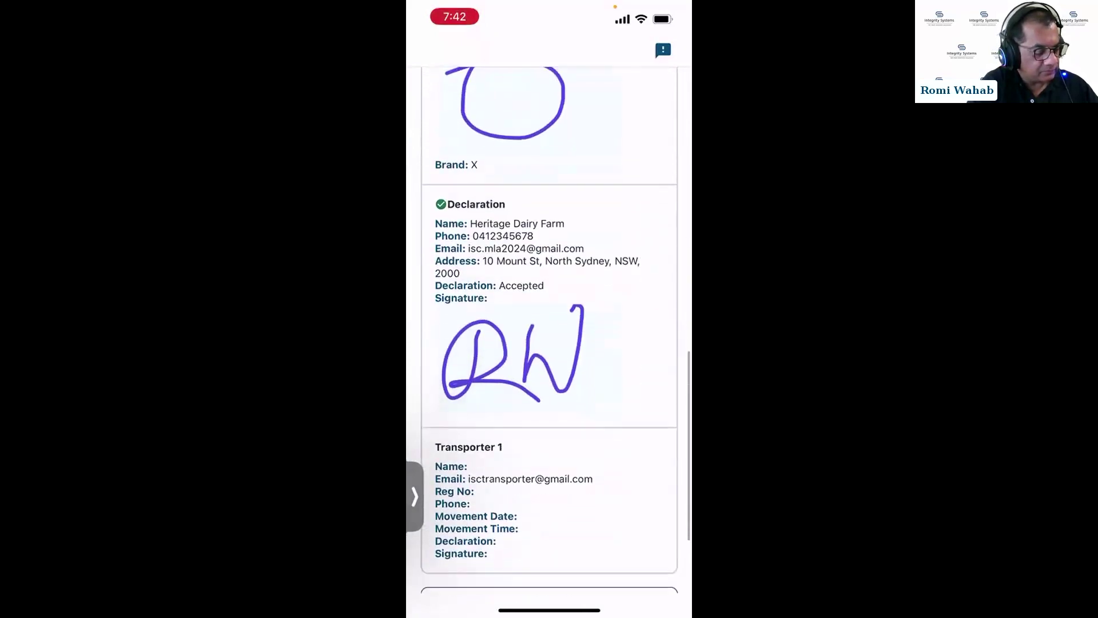
pyautogui.scroll(-3, 549, 343)
pyautogui.click(550, 511)
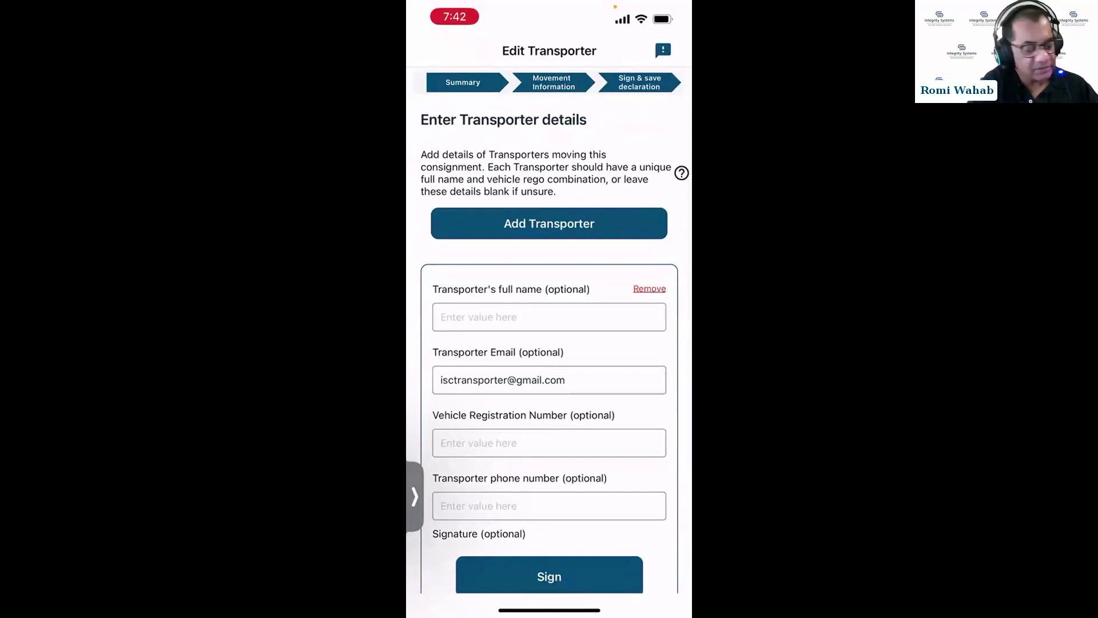
pyautogui.click(649, 288)
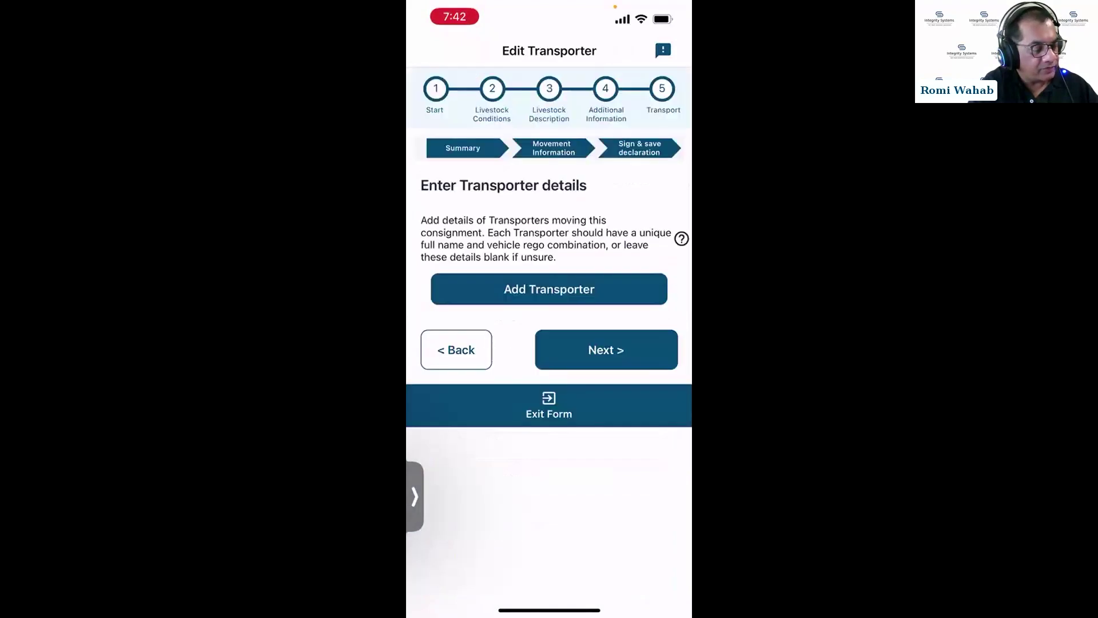
pyautogui.click(549, 289)
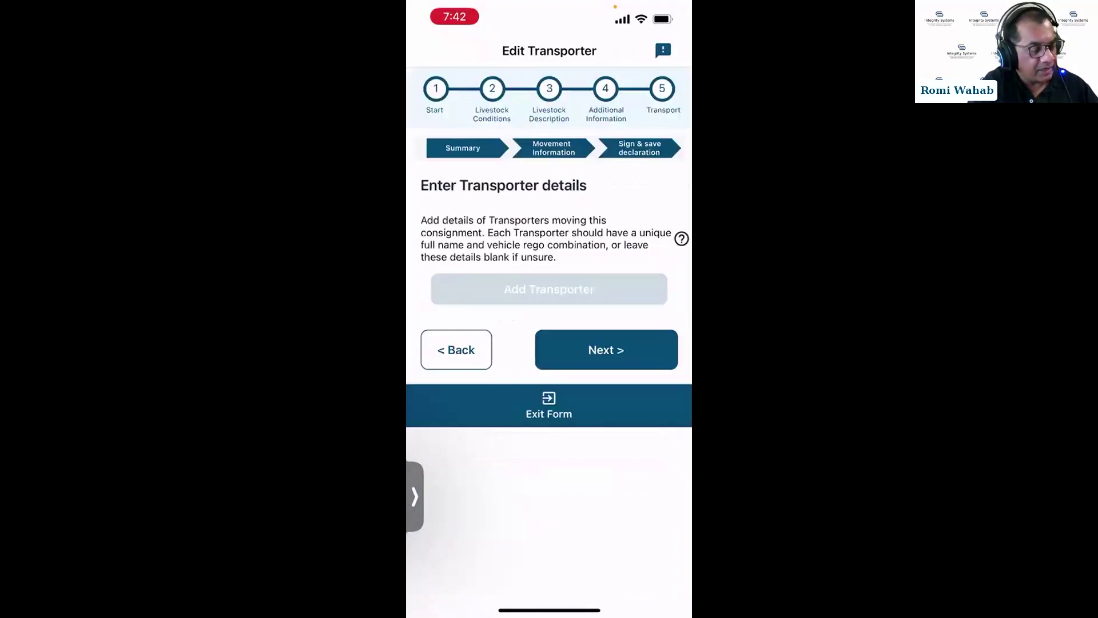
# Enter the transporter's e-mail address in Transporter Email, fixing the typos along the way.
pyautogui.click(549, 445)
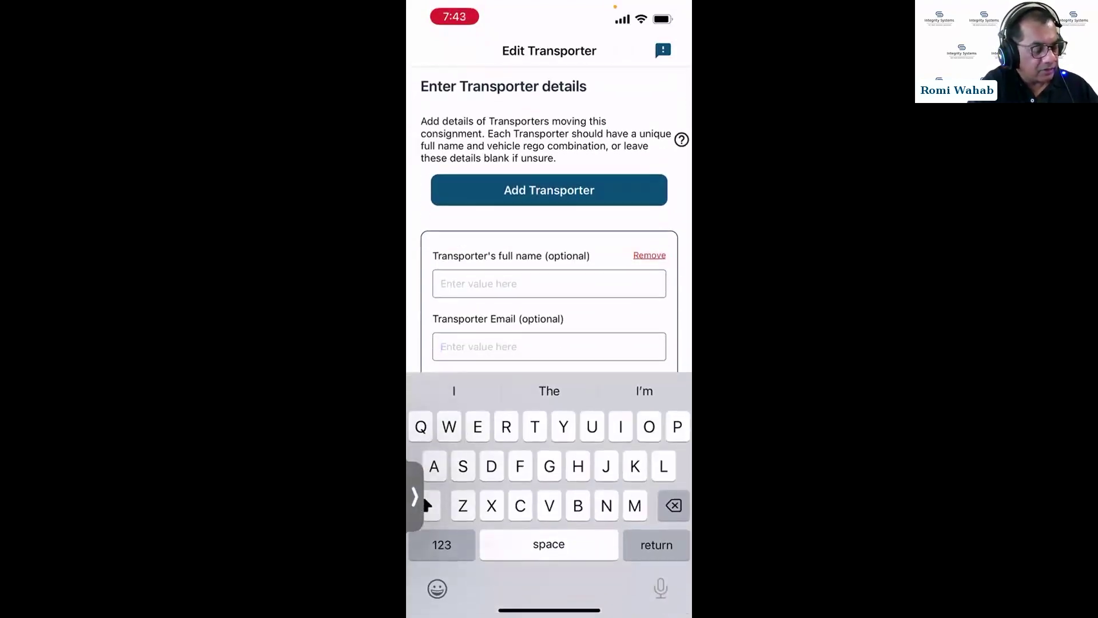
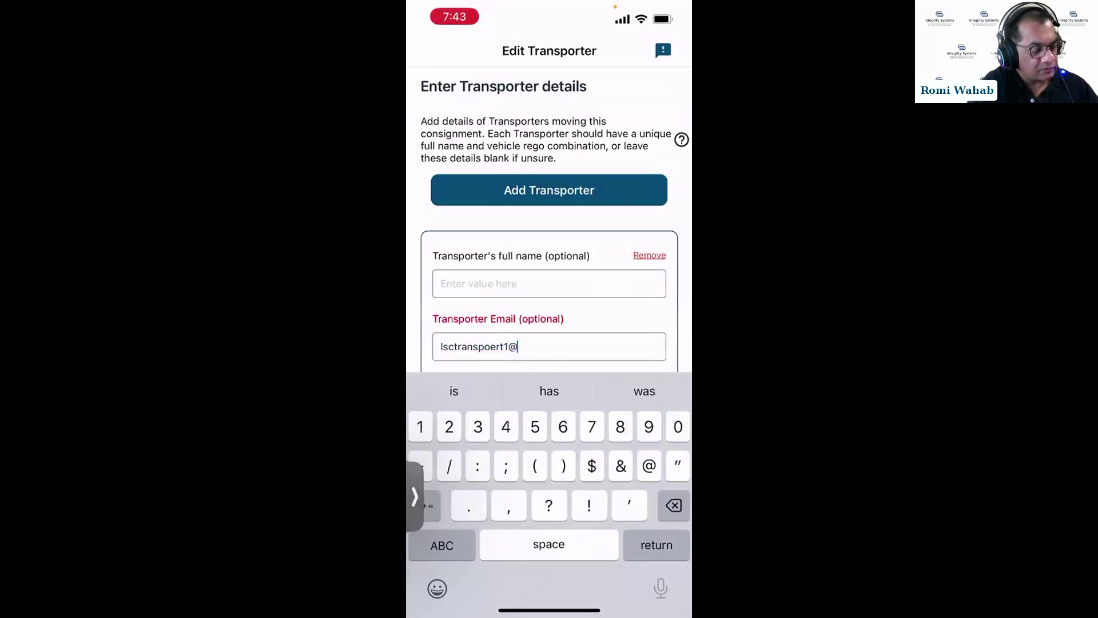
pyautogui.click(441, 545)
pyautogui.press('BackSpace')
pyautogui.press('BackSpace')
pyautogui.press('BackSpace')
pyautogui.press('BackSpace')
pyautogui.press('BackSpace')
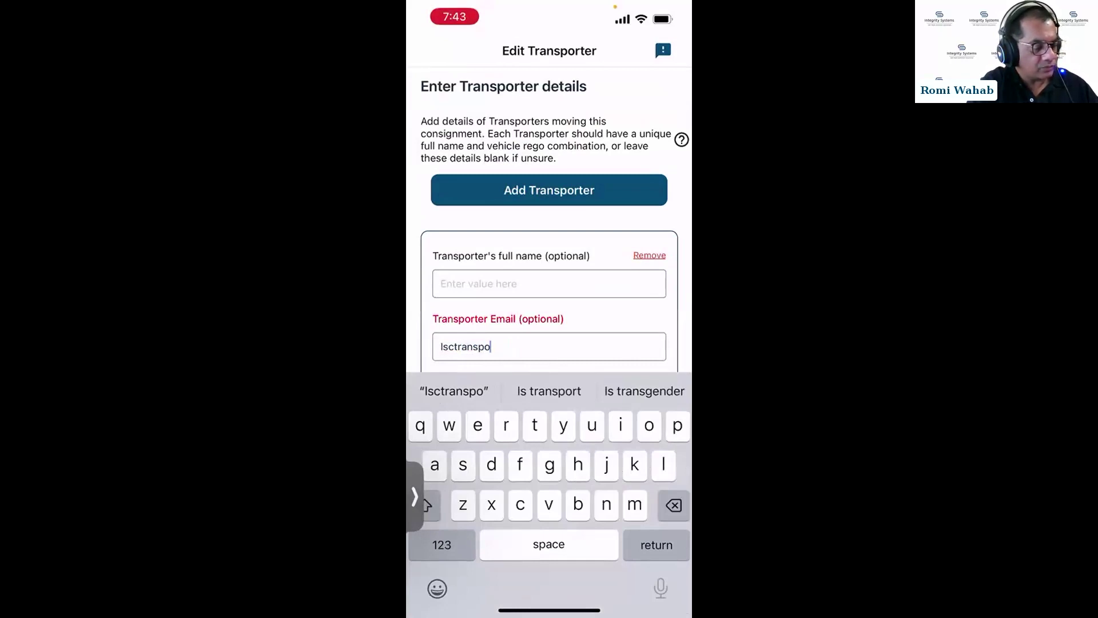
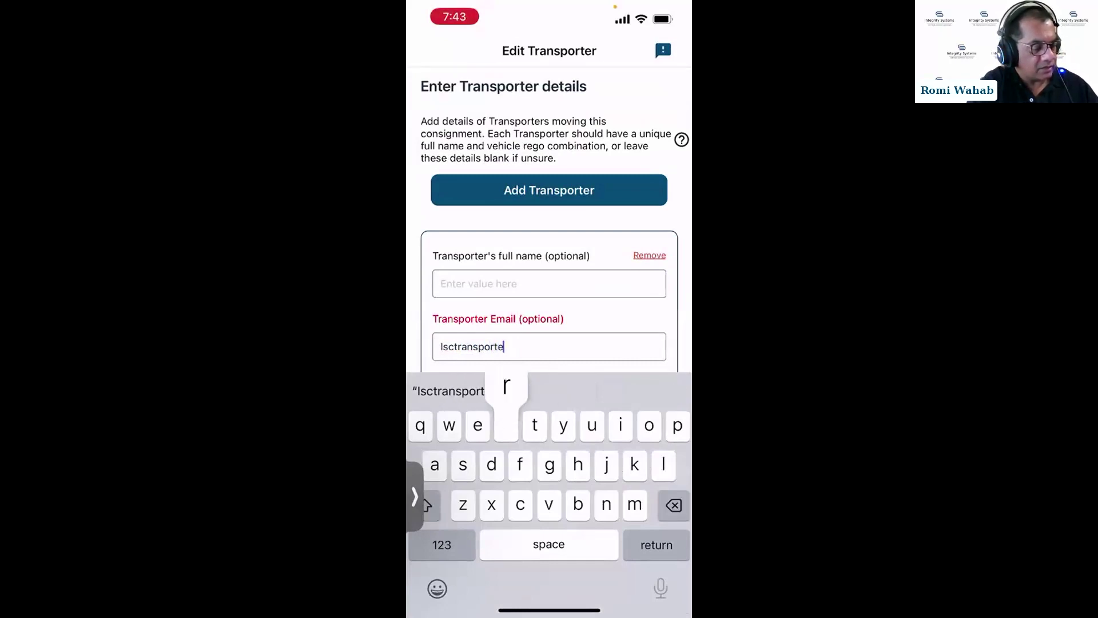
pyautogui.click(442, 545)
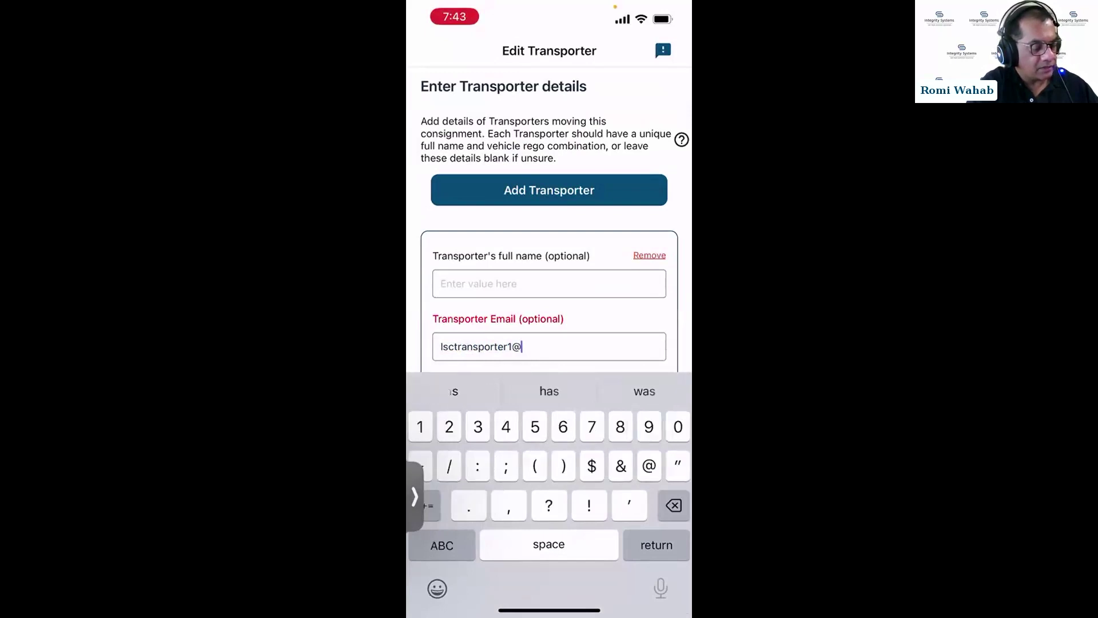
pyautogui.click(441, 545)
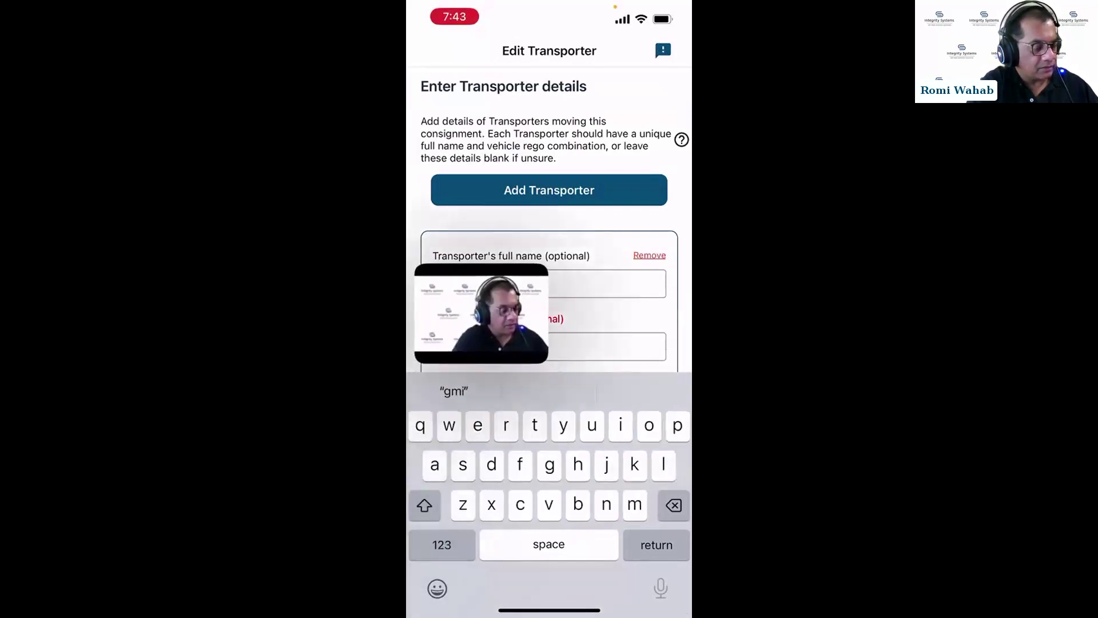
pyautogui.click(442, 545)
pyautogui.write('.com')
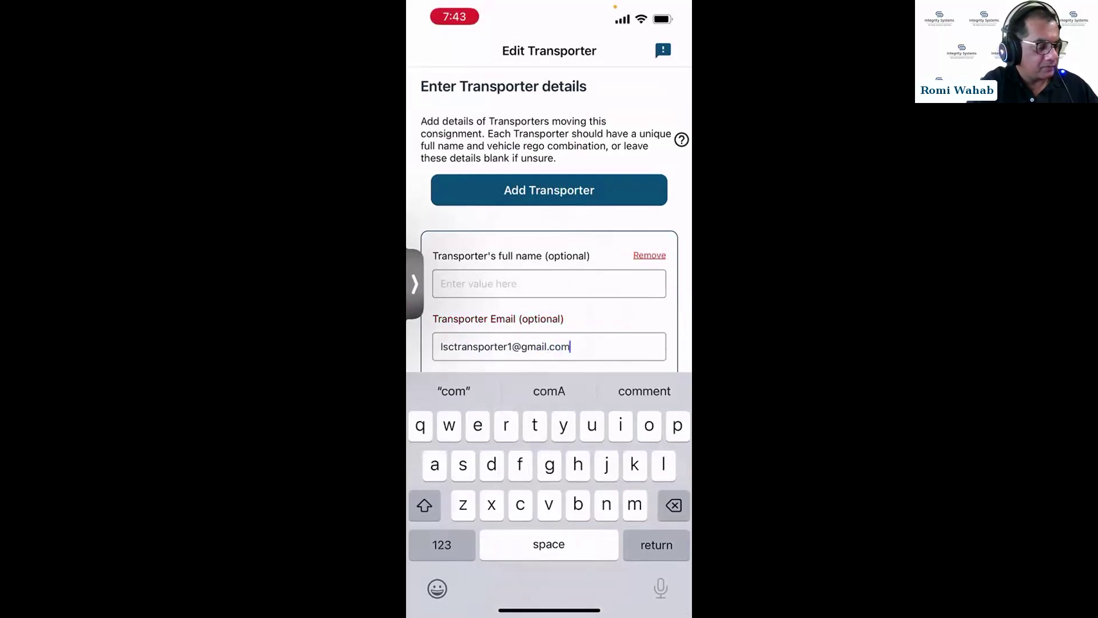
pyautogui.press('Return')
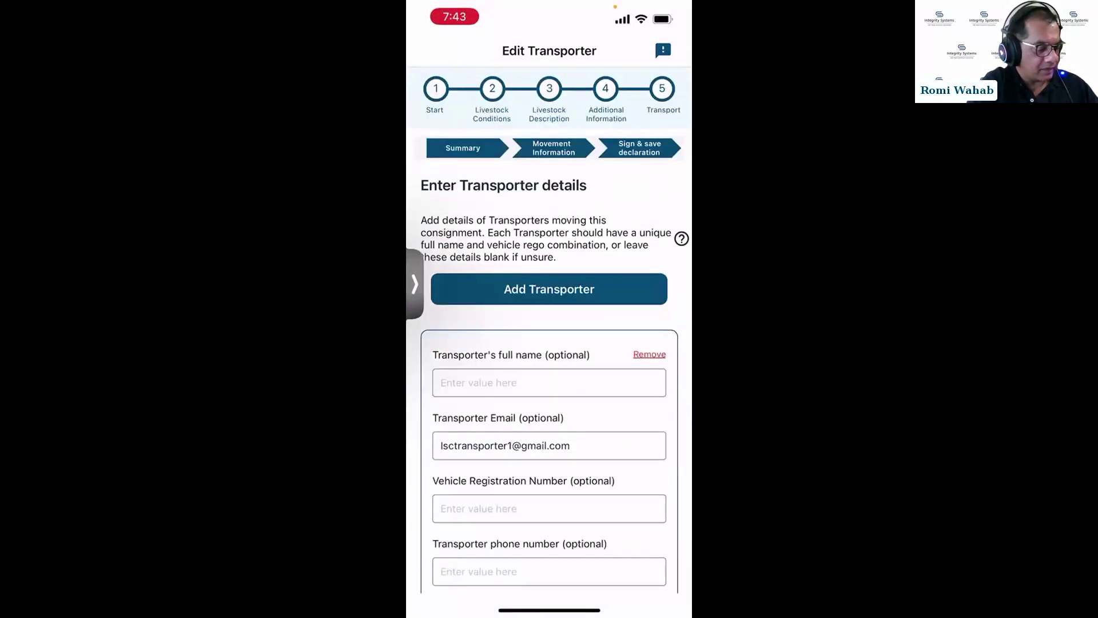
# Continue to the consignment summary and submit consignment C-101165146.
pyautogui.scroll(-10, 549, 329)
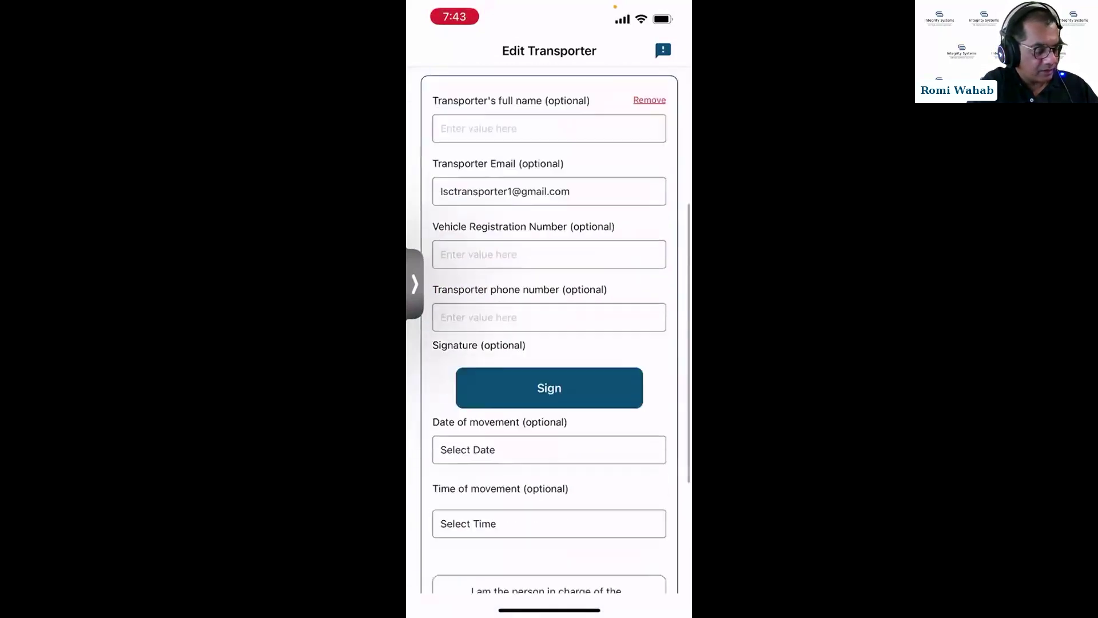
pyautogui.click(606, 515)
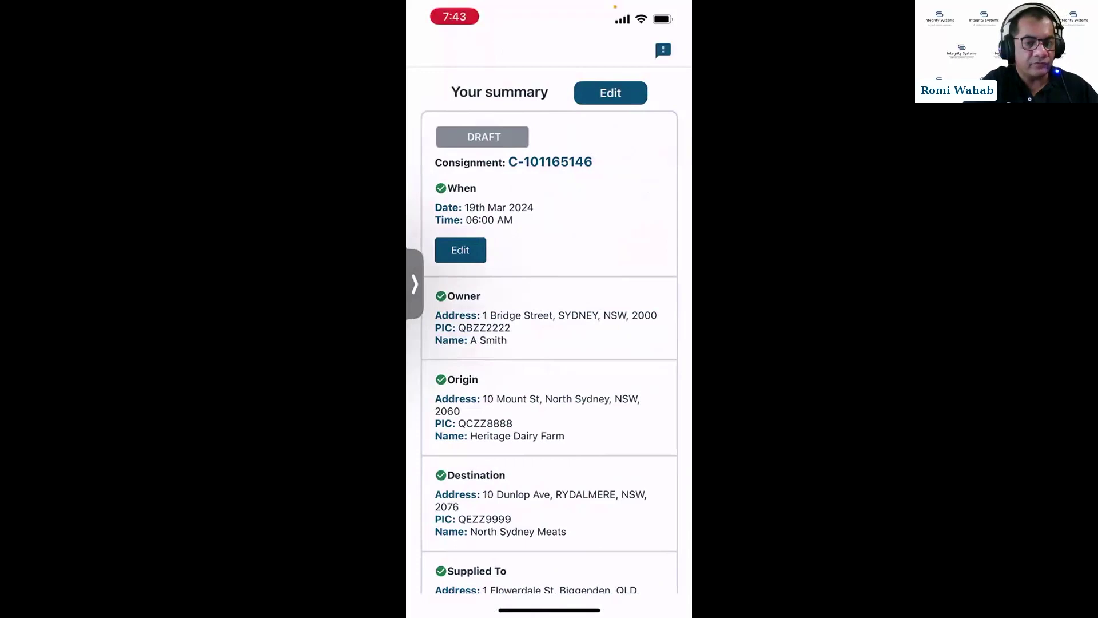
pyautogui.scroll(-15, 549, 329)
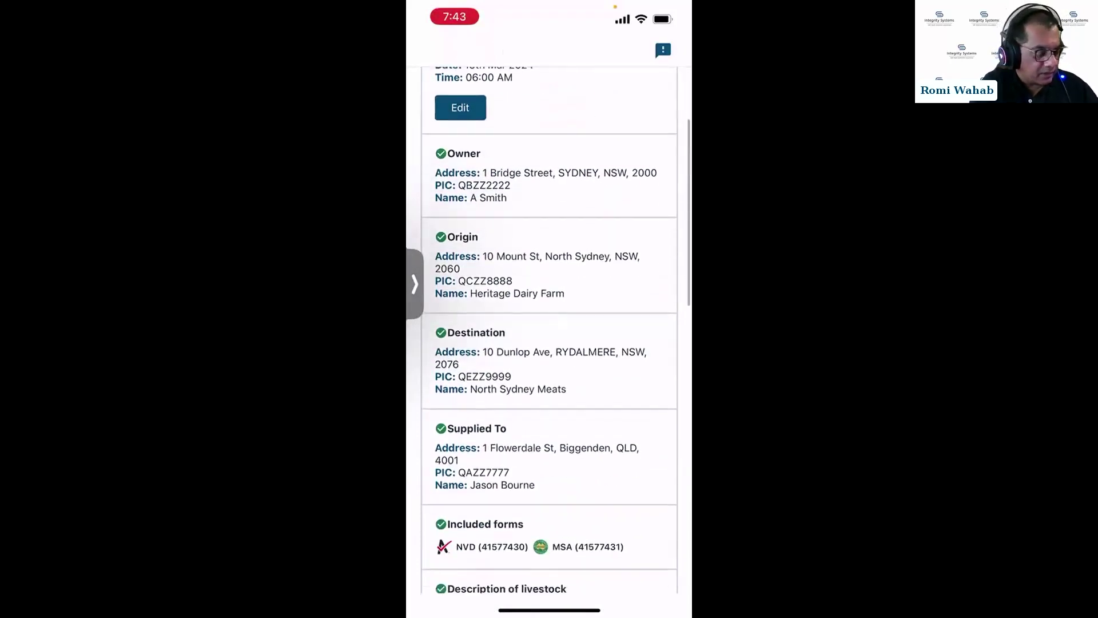
pyautogui.scroll(-5, 549, 330)
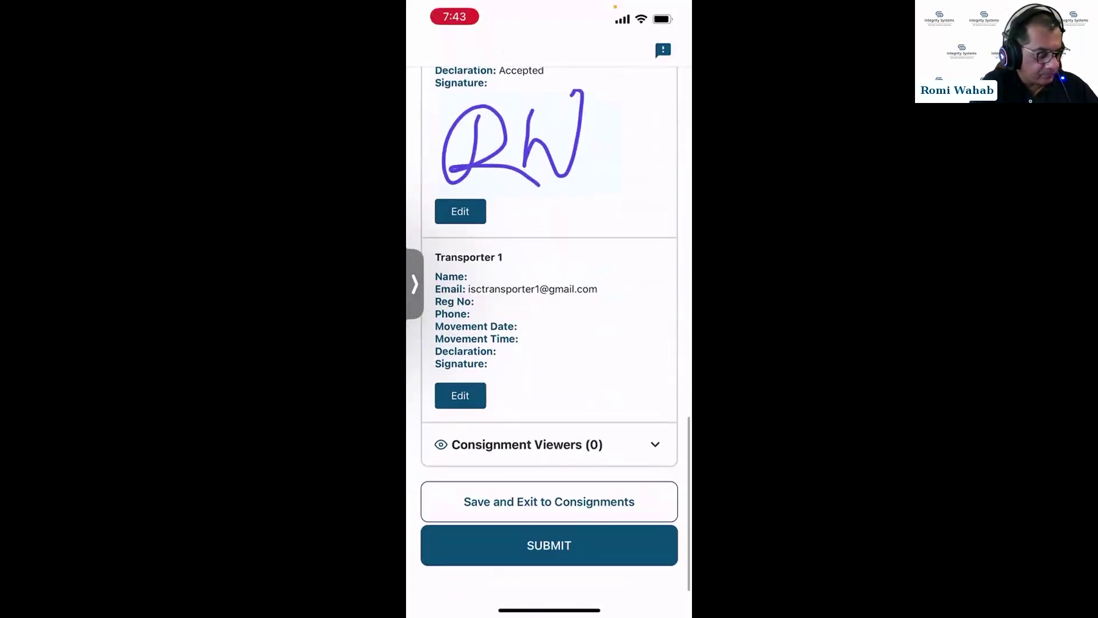
pyautogui.click(549, 556)
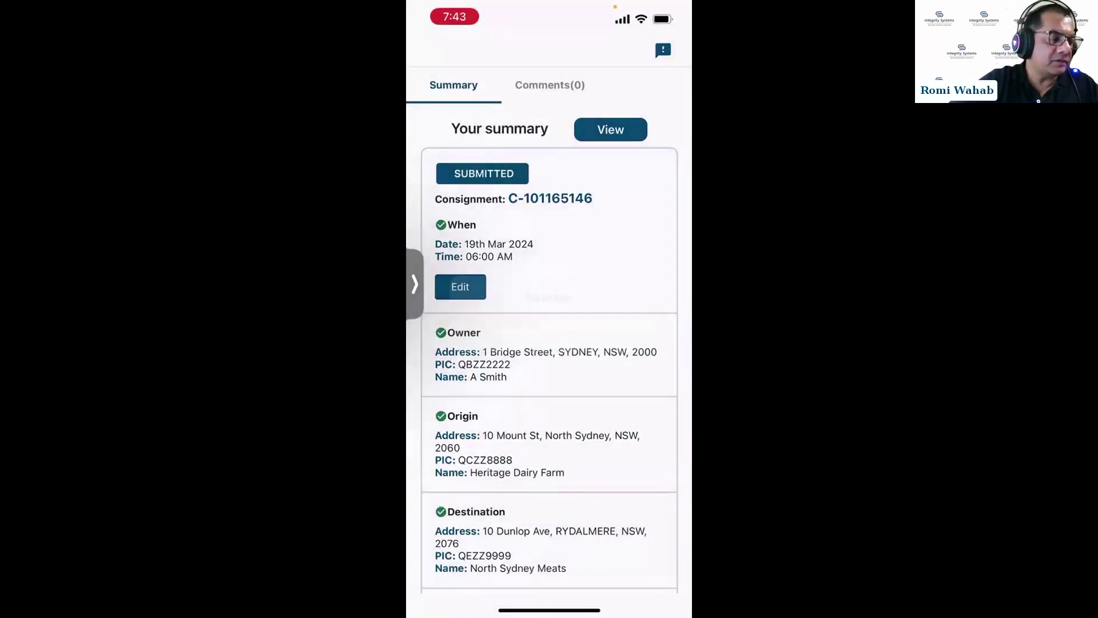
# Review the submitted consignment's summary, then return to the Home screen.
pyautogui.scroll(-5, 549, 349)
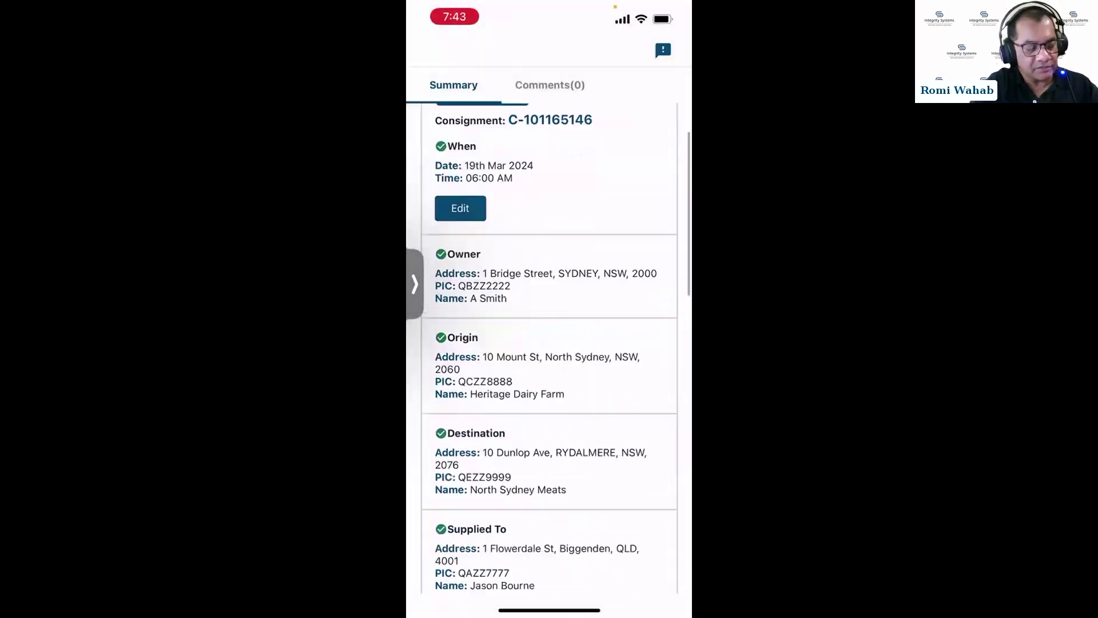
pyautogui.scroll(3, 549, 349)
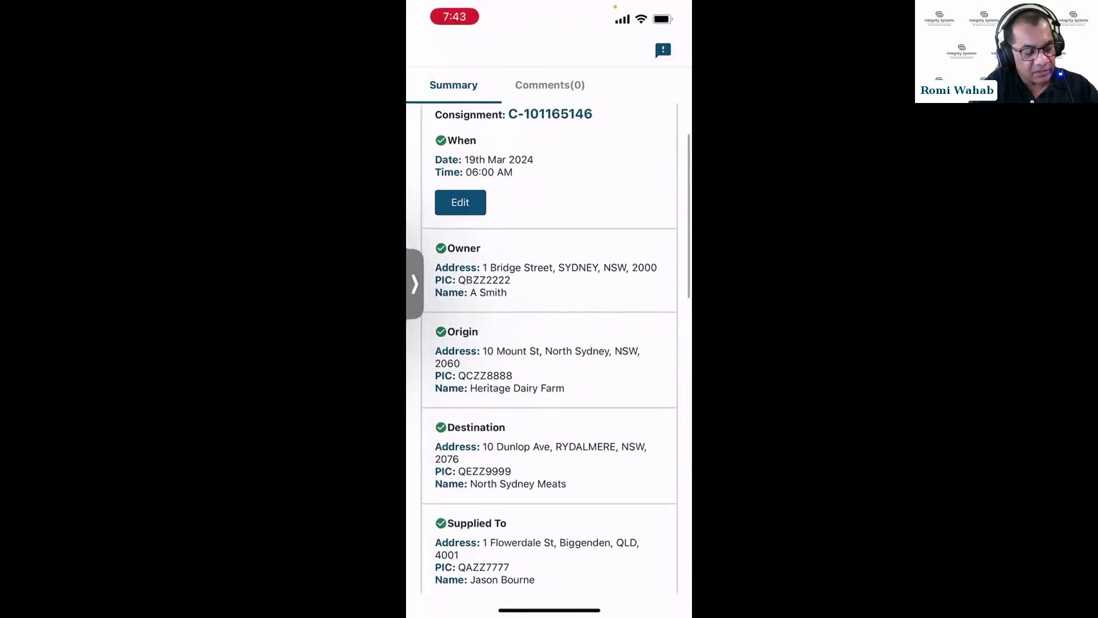
pyautogui.scroll(-1, 549, 349)
pyautogui.scroll(3, 549, 349)
pyautogui.scroll(1, 549, 349)
pyautogui.scroll(-5, 549, 349)
pyautogui.scroll(-2, 549, 349)
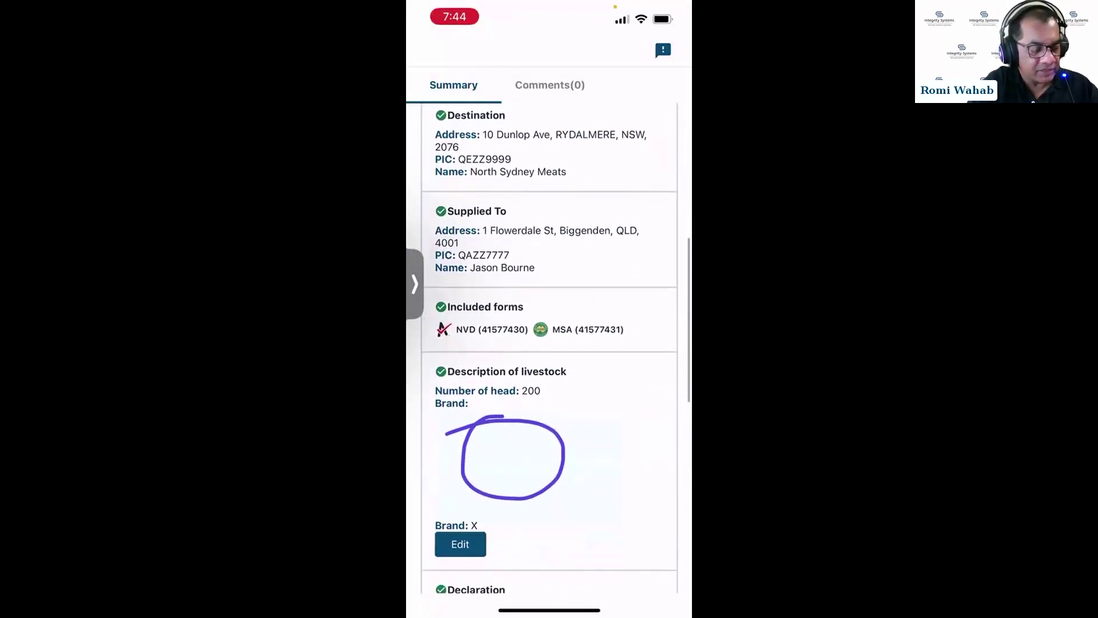
pyautogui.scroll(-8, 549, 349)
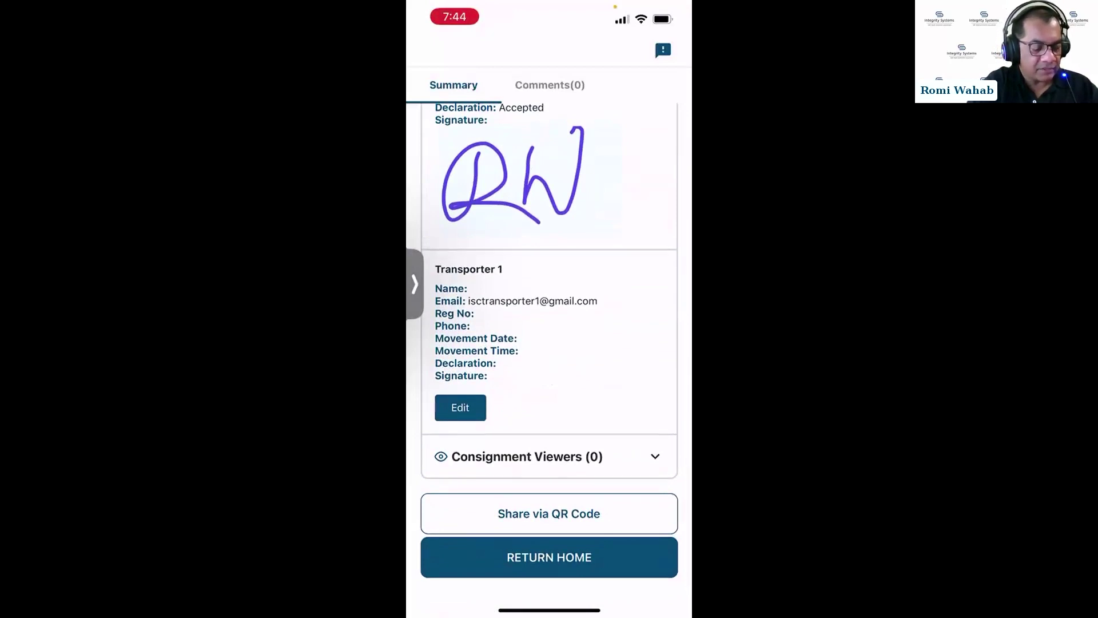
pyautogui.click(549, 558)
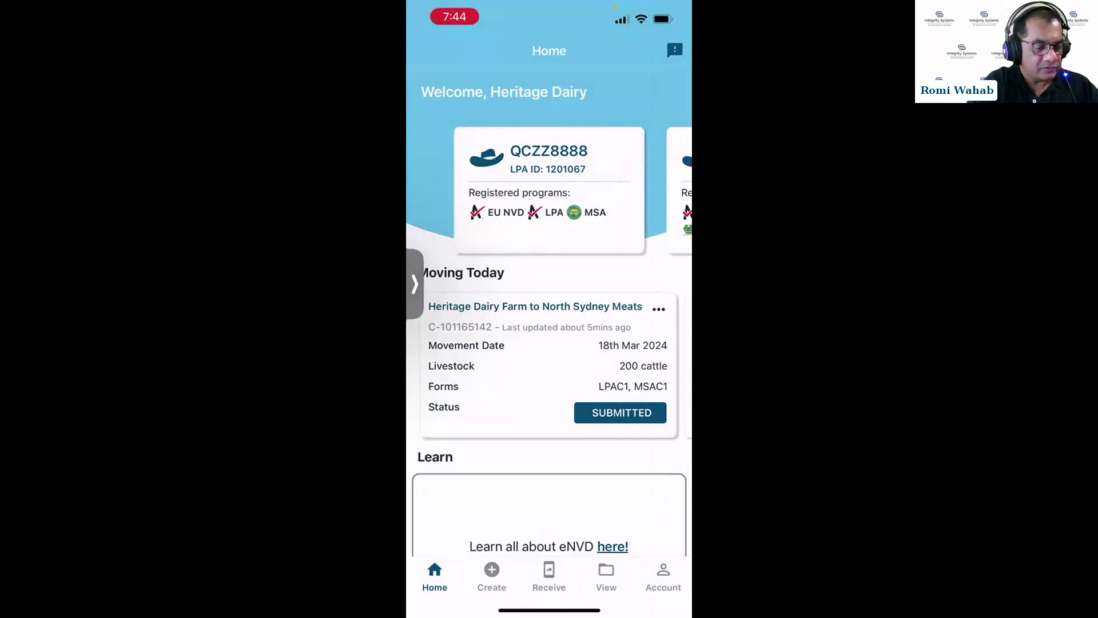
# Open the top consignment, C-101165146, from the consignments list and view its full details.
pyautogui.click(606, 574)
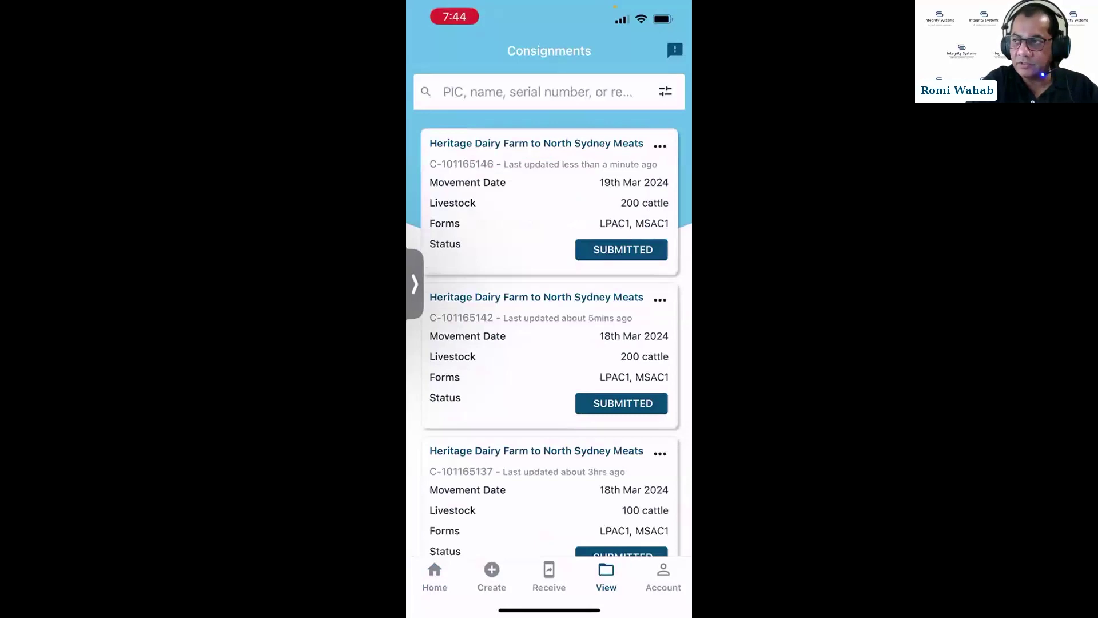
pyautogui.click(544, 195)
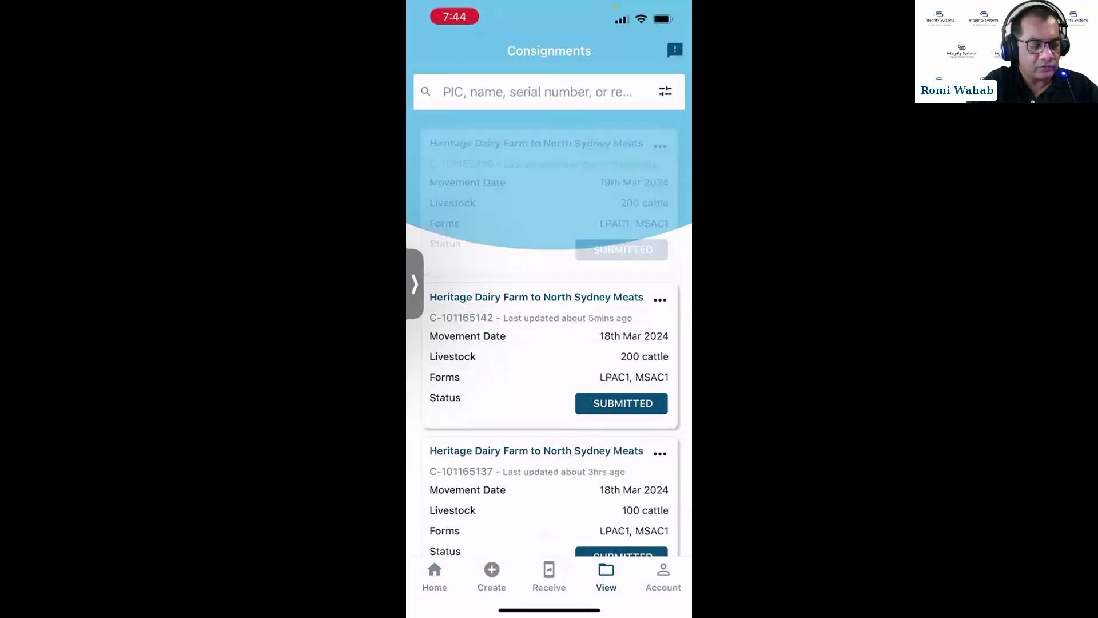
pyautogui.click(610, 130)
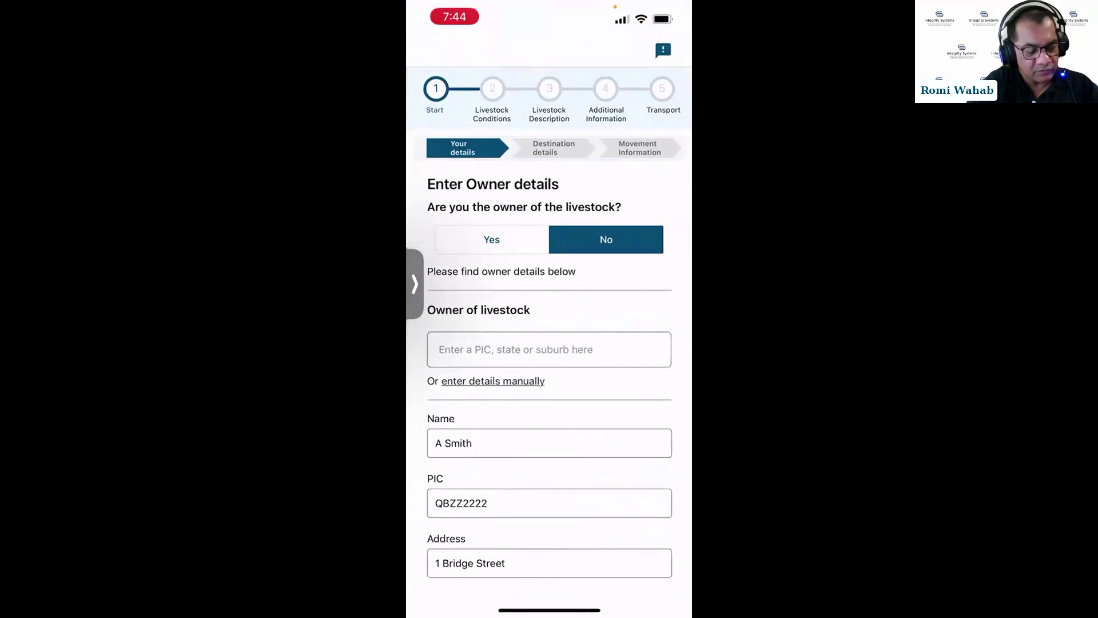
# Go back and reopen C-101165146's summary, then add a new entry under consignment viewers.
pyautogui.scroll(-10, 549, 344)
pyautogui.click(454, 515)
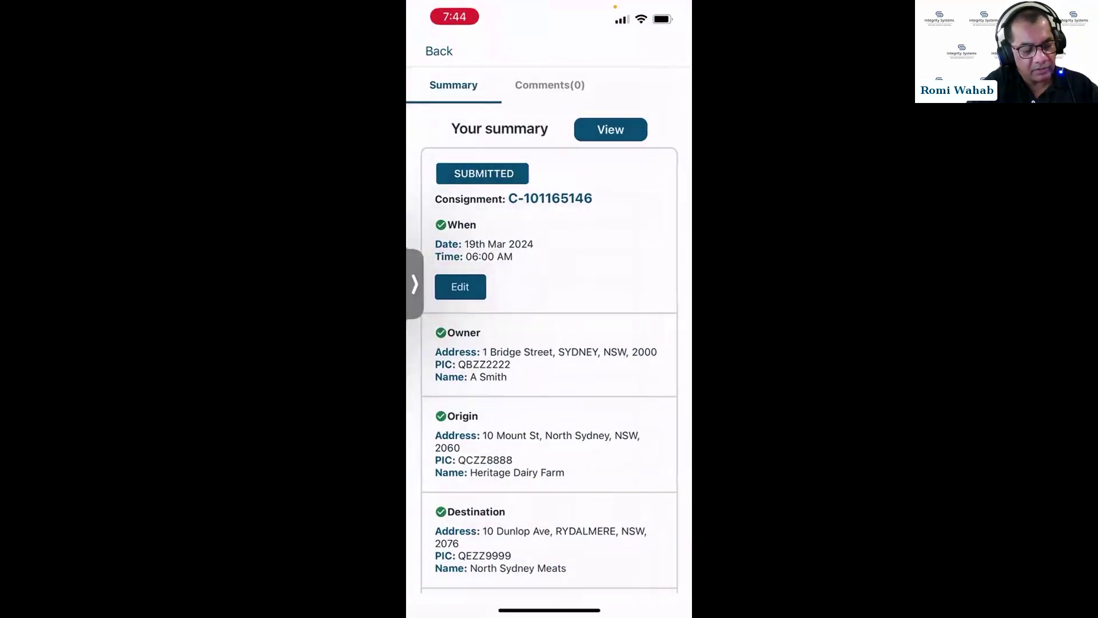
pyautogui.click(438, 51)
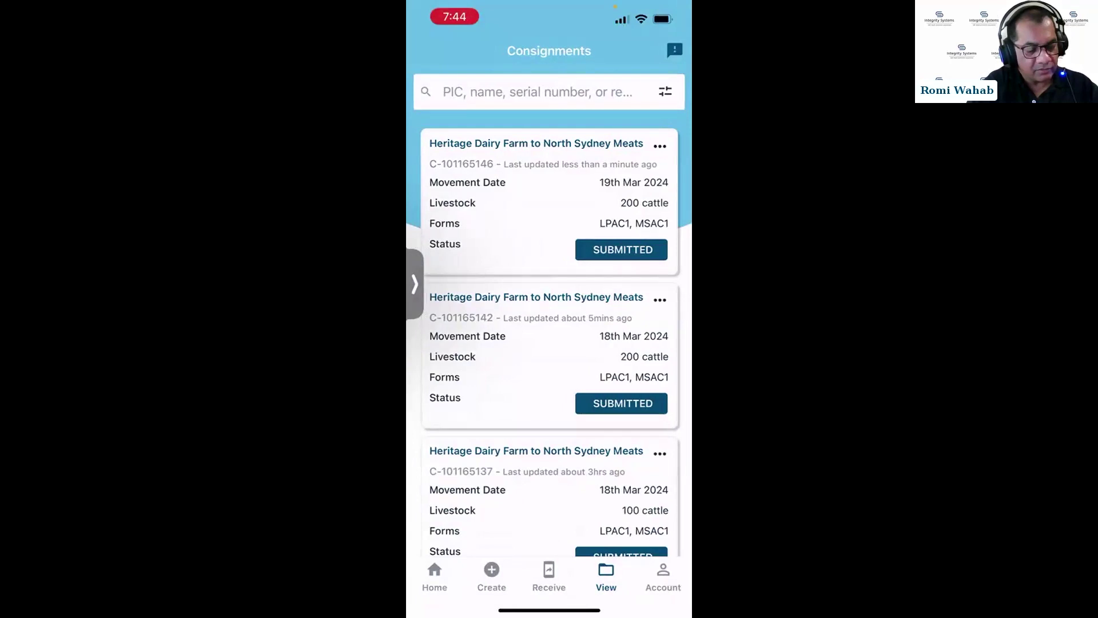
pyautogui.click(538, 183)
pyautogui.scroll(-15, 549, 343)
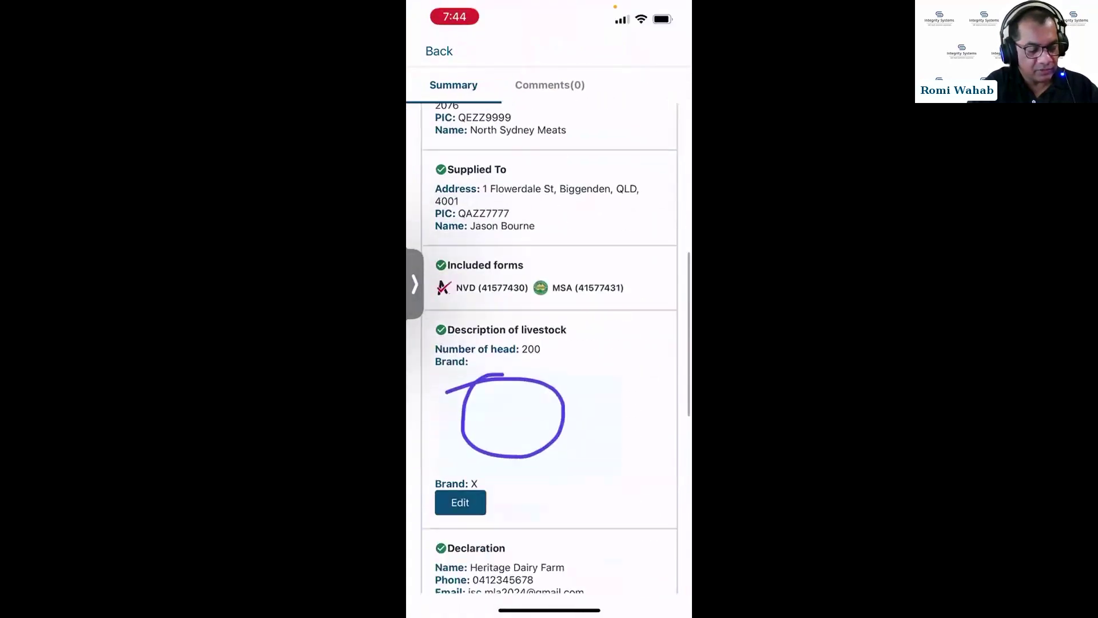
pyautogui.click(655, 455)
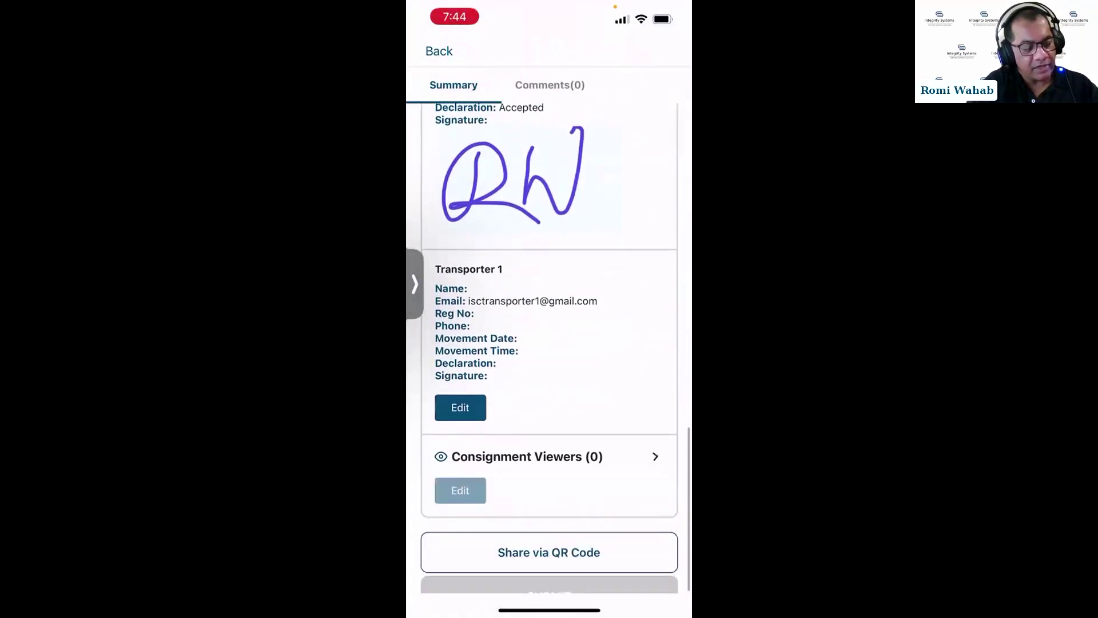
pyautogui.click(459, 490)
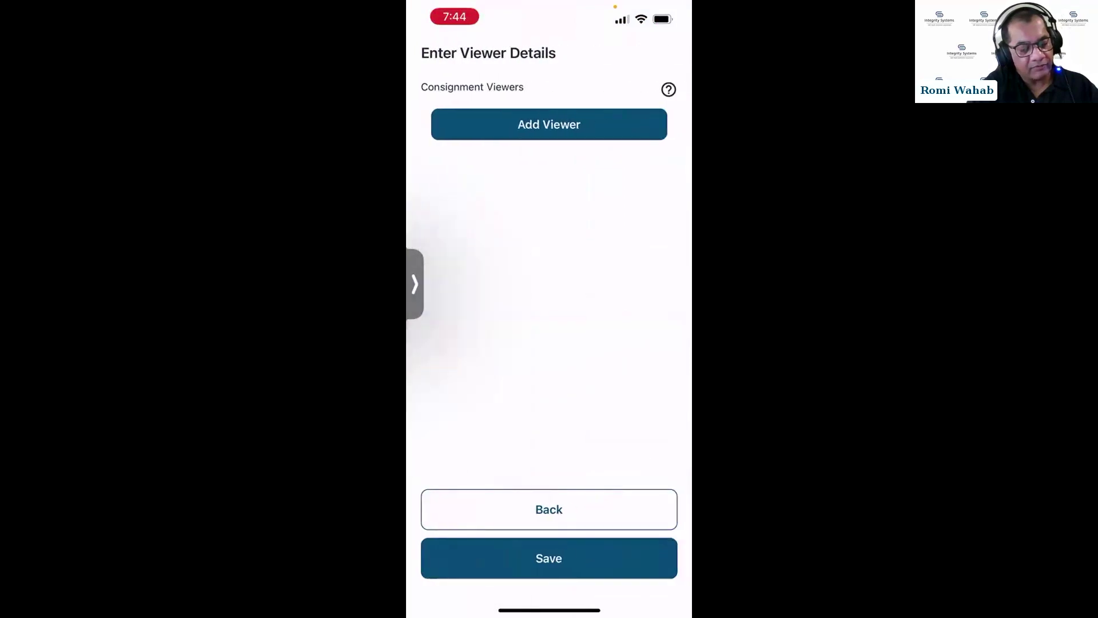
pyautogui.click(549, 124)
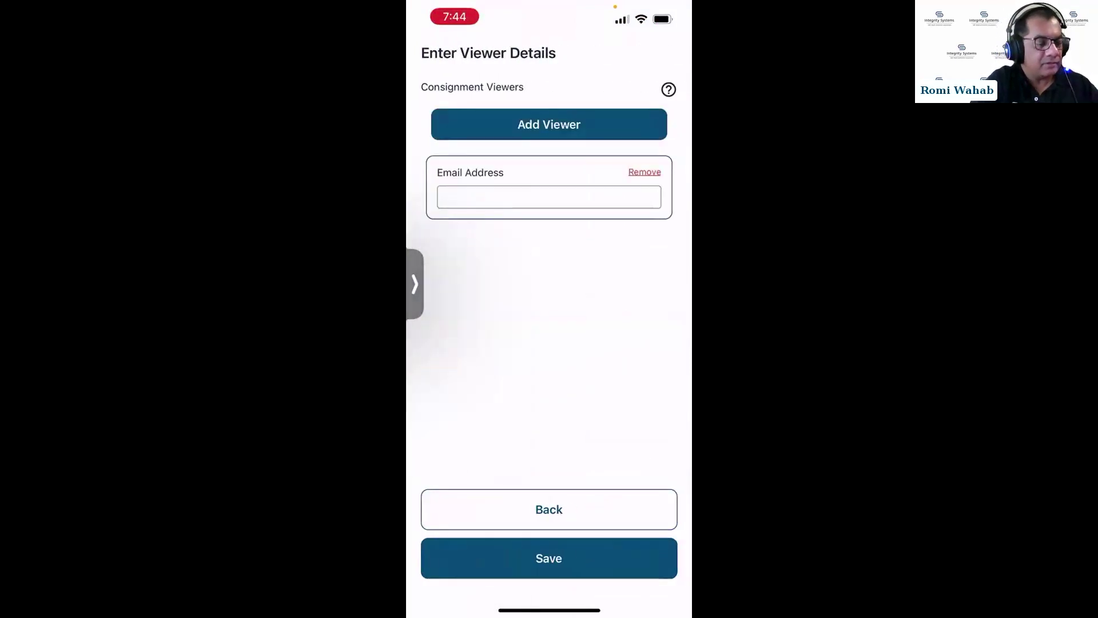
# Enter the viewer's e-mail address, save, and acknowledge the Submitted Successfully alert.
pyautogui.click(549, 197)
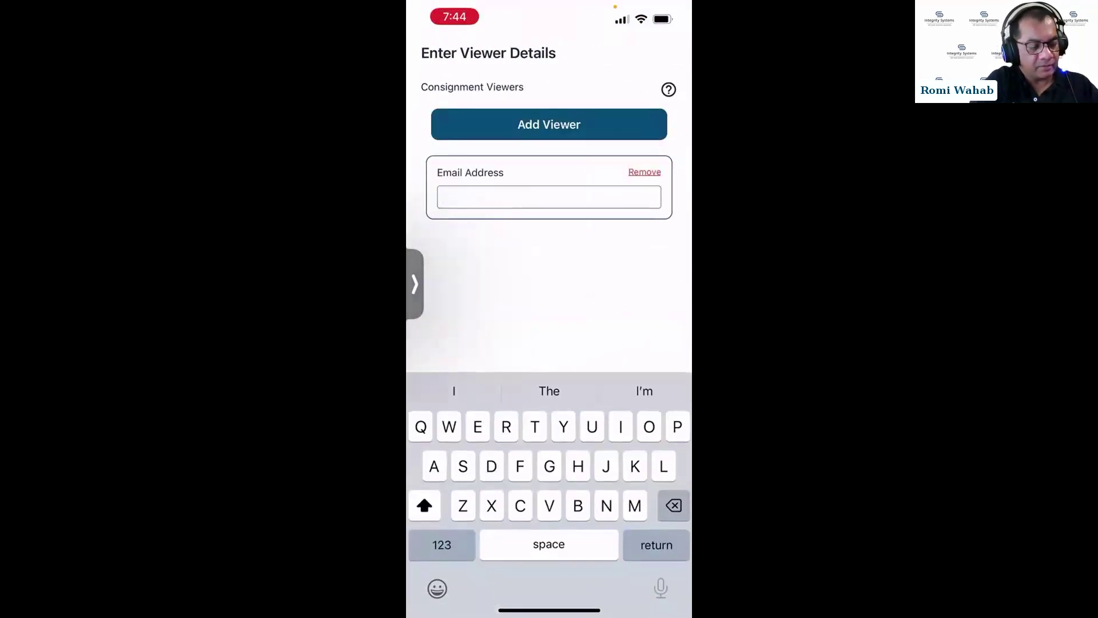
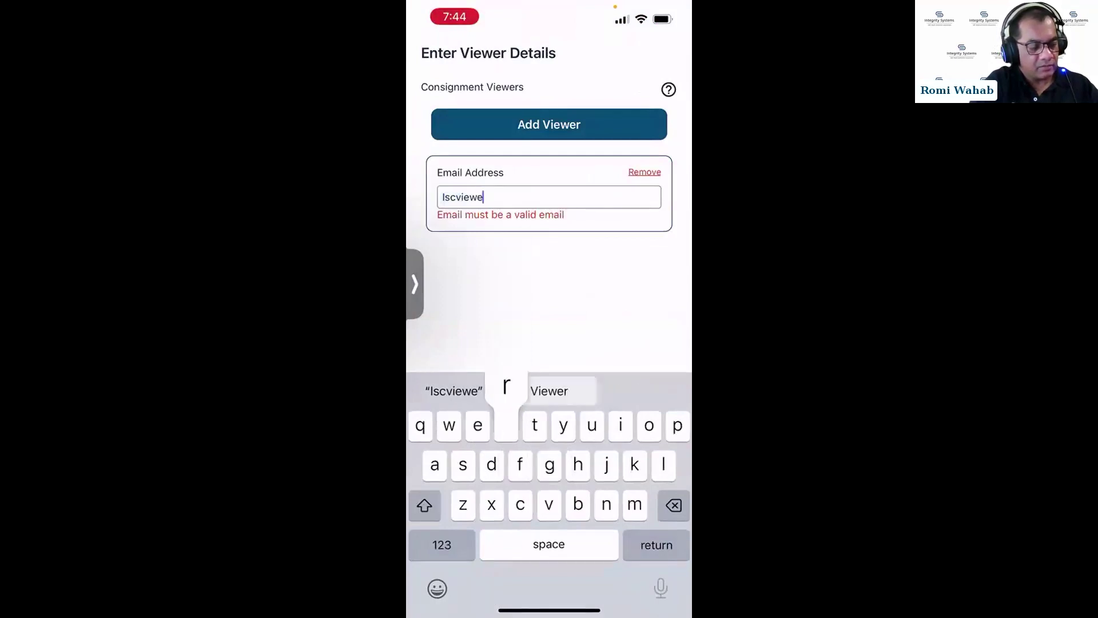
pyautogui.click(441, 544)
pyautogui.click(442, 544)
pyautogui.write('gmail')
pyautogui.click(442, 545)
pyautogui.write('.')
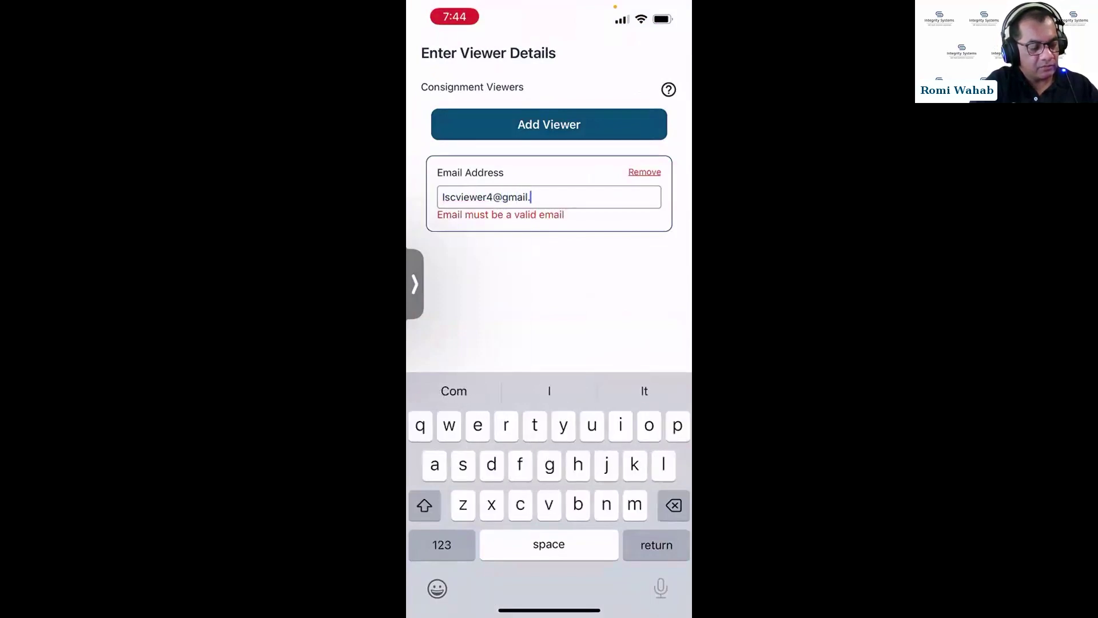
pyautogui.write('com')
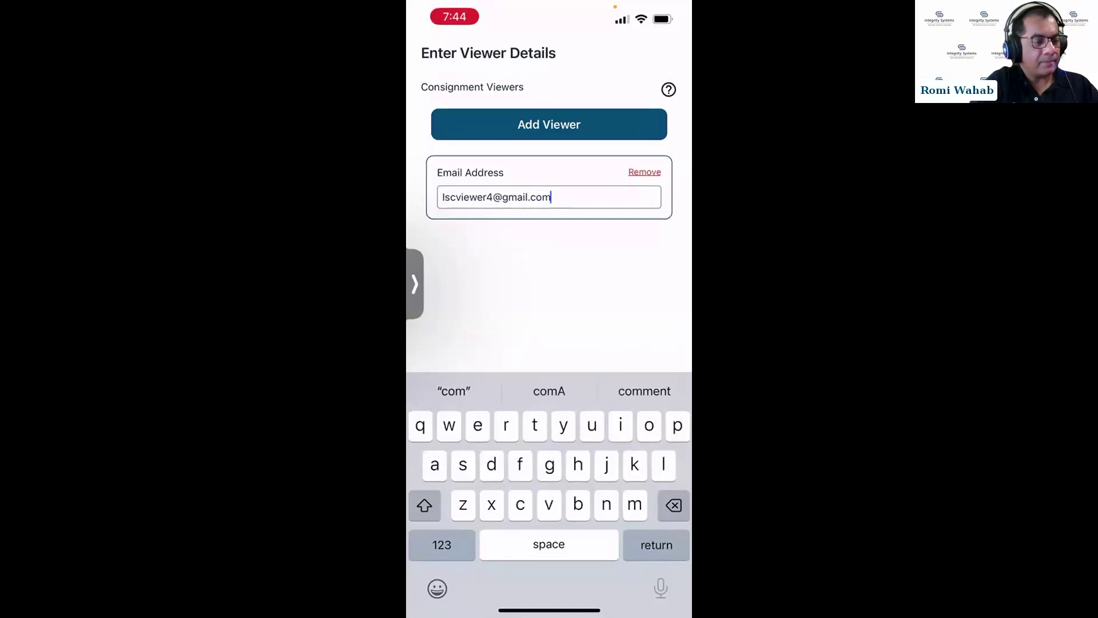
pyautogui.click(657, 544)
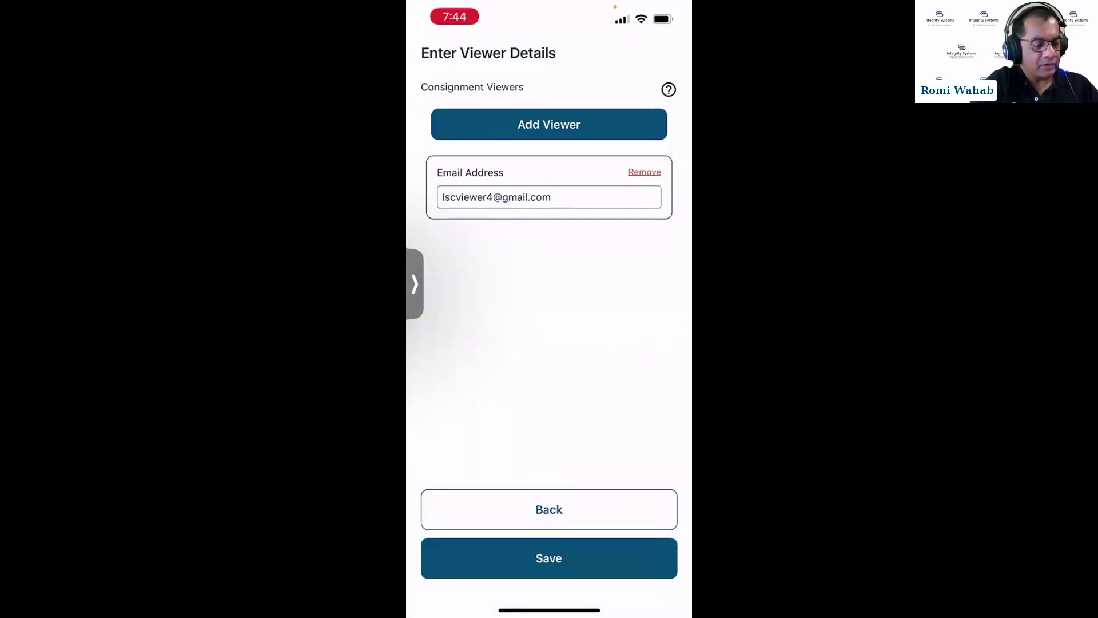
pyautogui.click(549, 558)
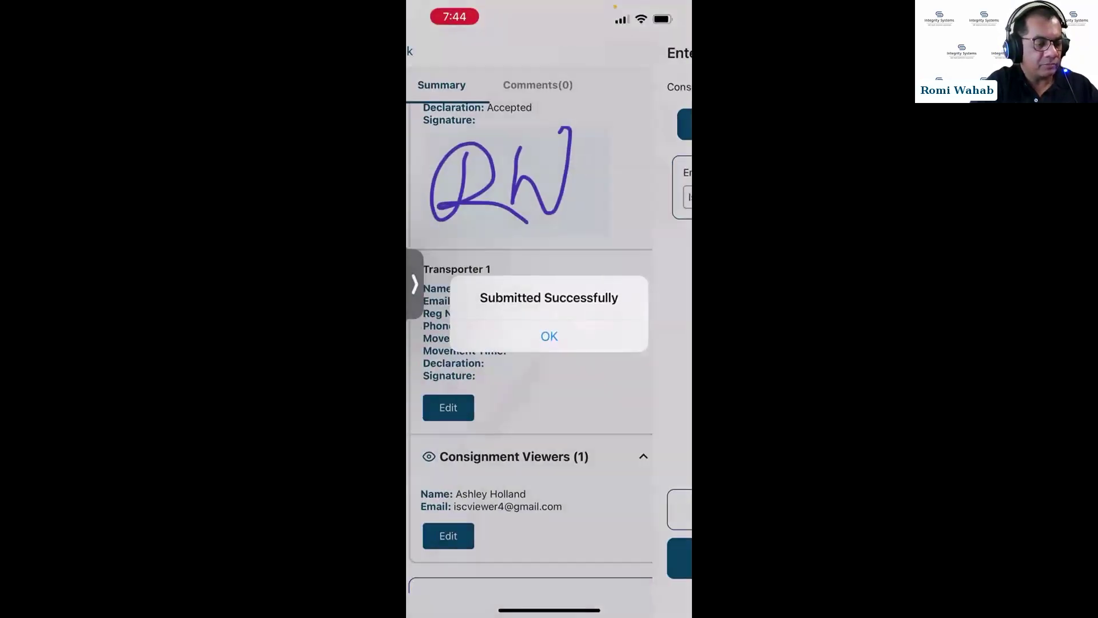
pyautogui.click(549, 336)
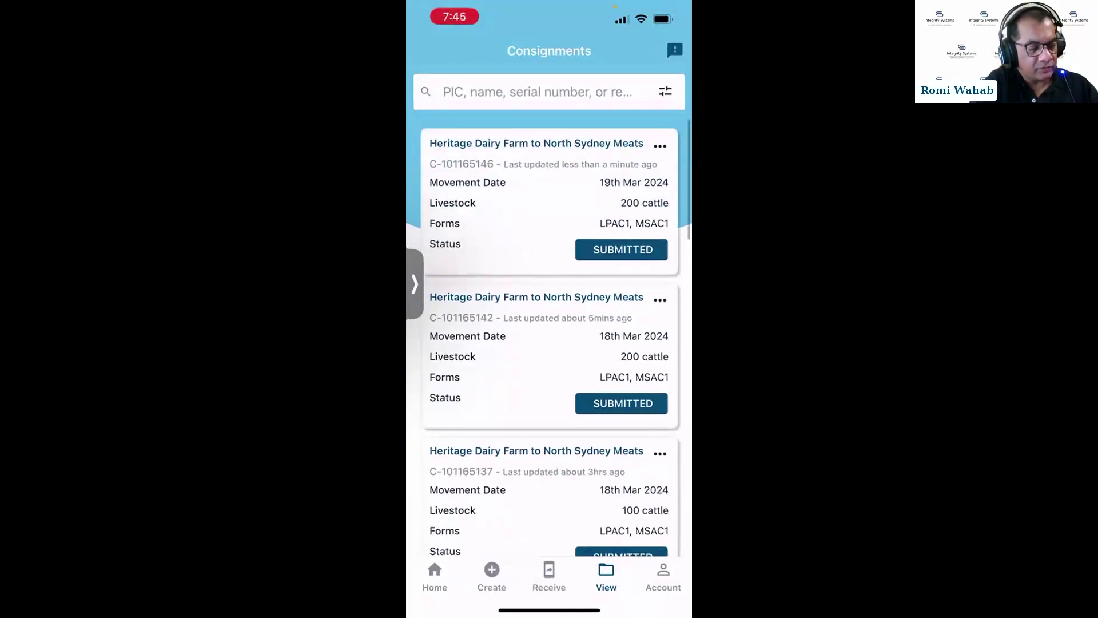
# Show the actions menu for consignment C-101165146 on the first card.
pyautogui.click(660, 146)
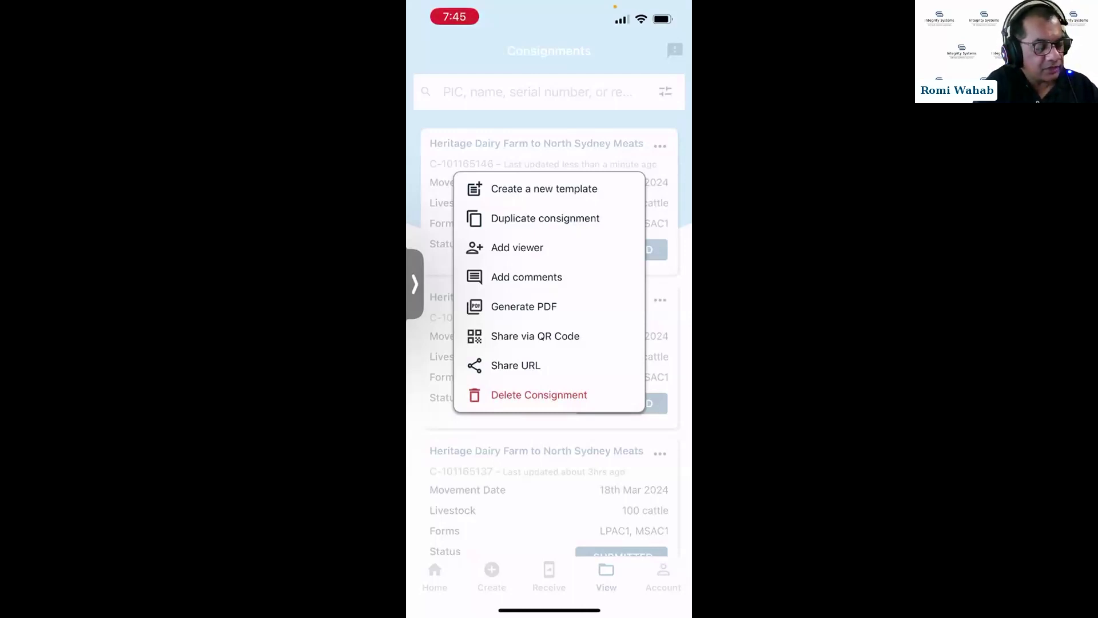
# Send consignment C-101165146's $print PDF to a chosen contact through Messages.
pyautogui.click(515, 365)
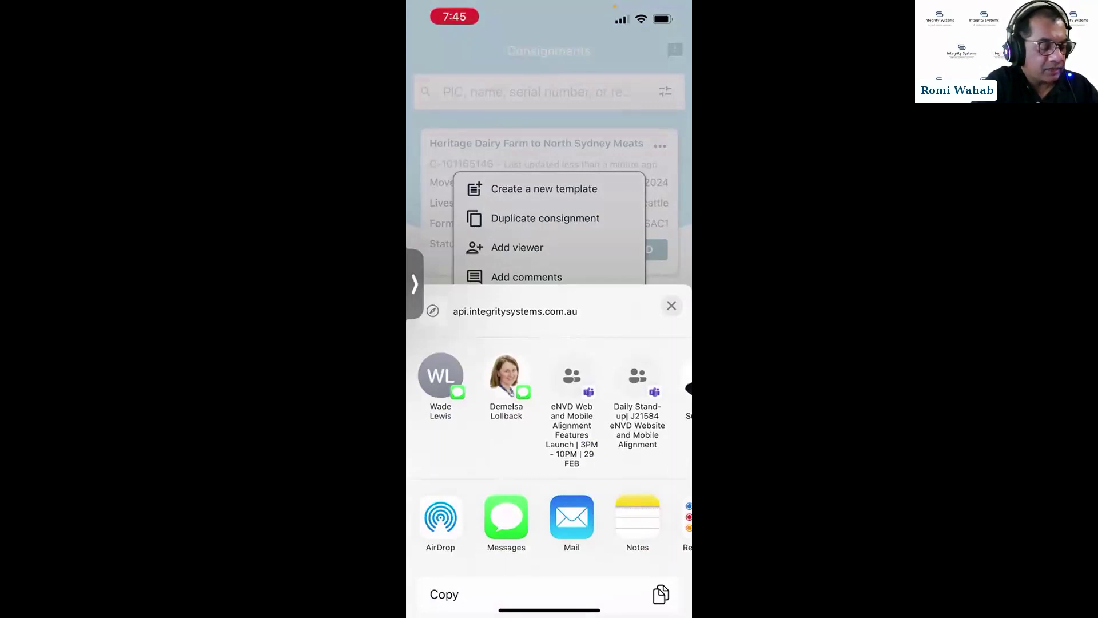
pyautogui.click(506, 516)
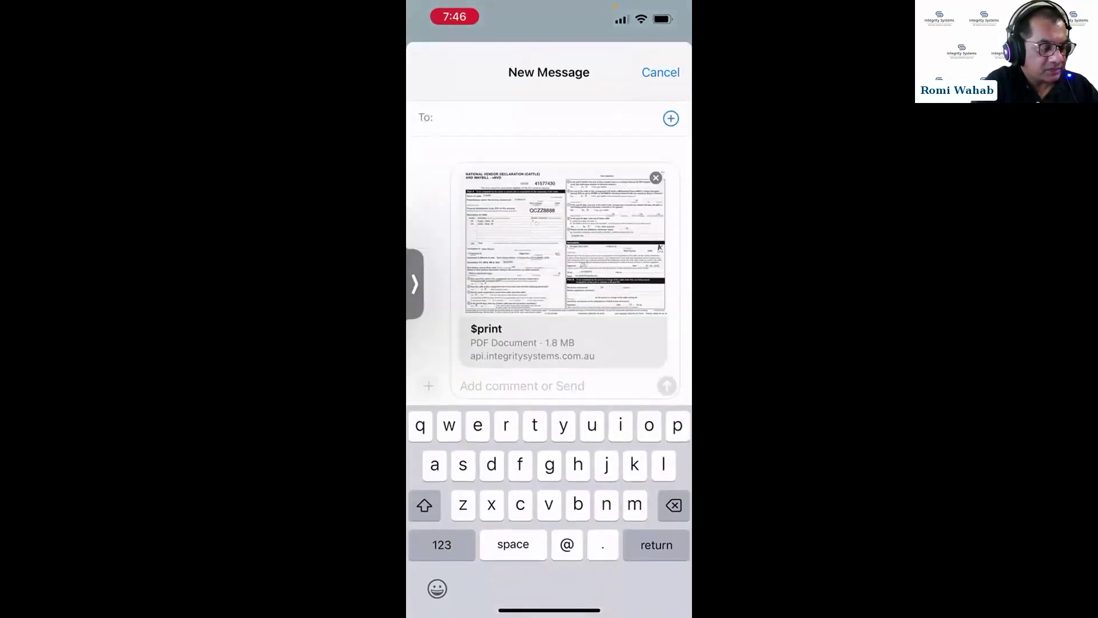
pyautogui.write('rom')
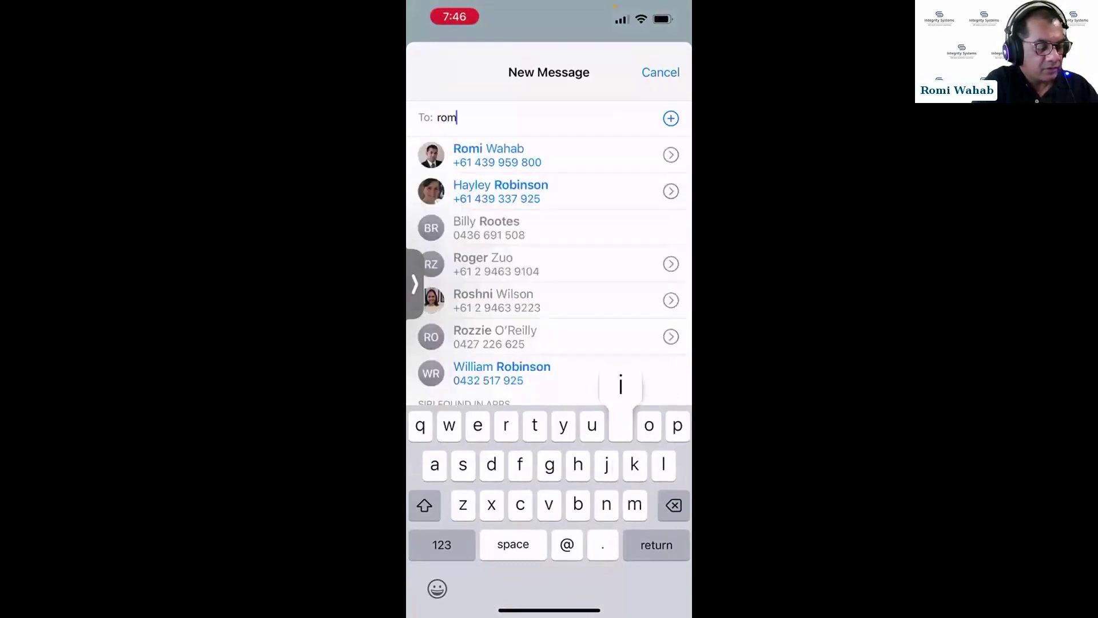
pyautogui.write('i')
pyautogui.click(497, 155)
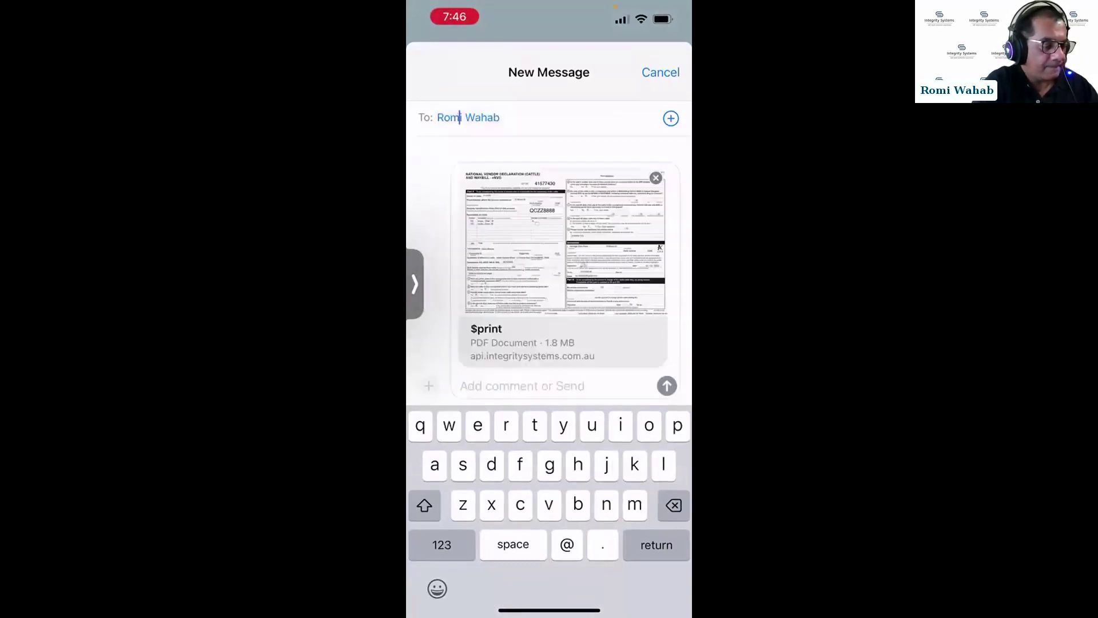
pyautogui.click(666, 385)
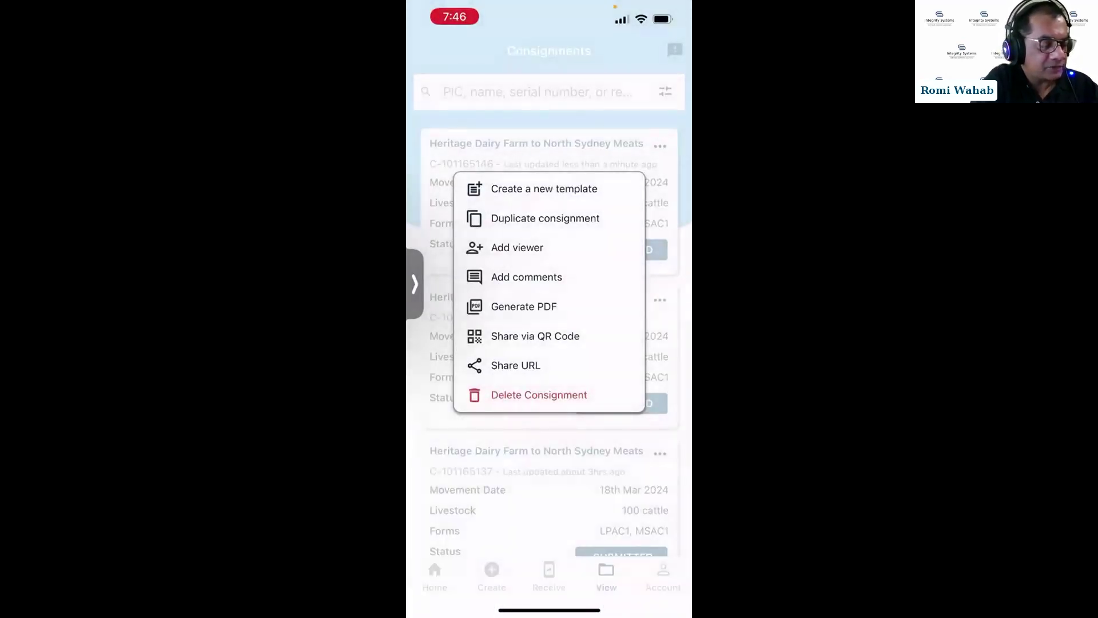
# Open the sent $print PDF from the Messages conversation.
pyautogui.moveTo(549, 610); pyautogui.dragTo(549, 400)
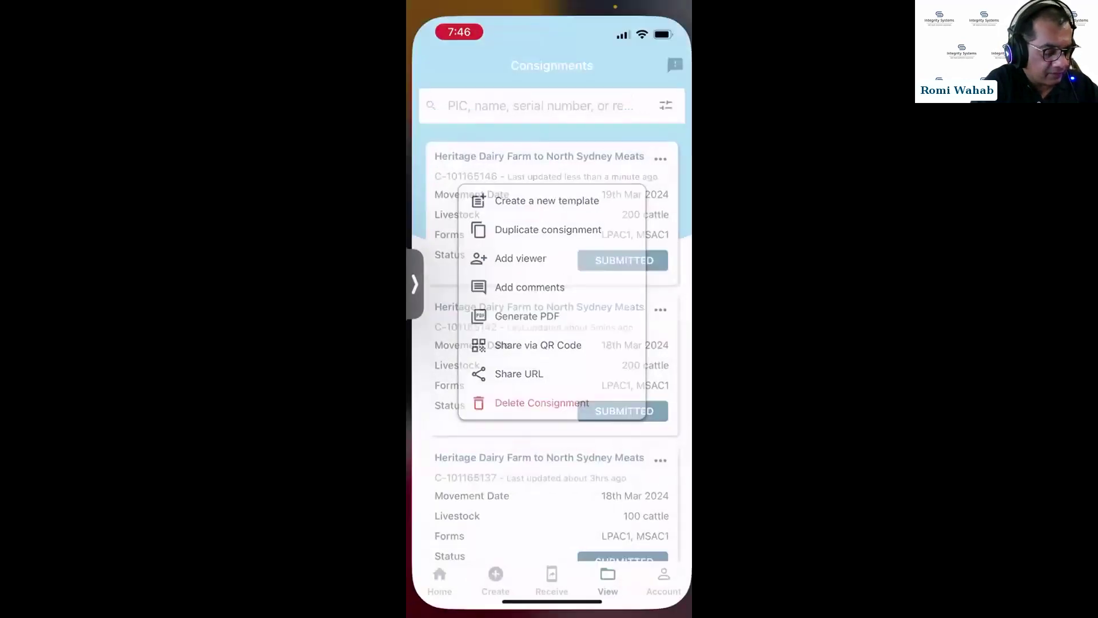
pyautogui.click(585, 567)
pyautogui.click(549, 137)
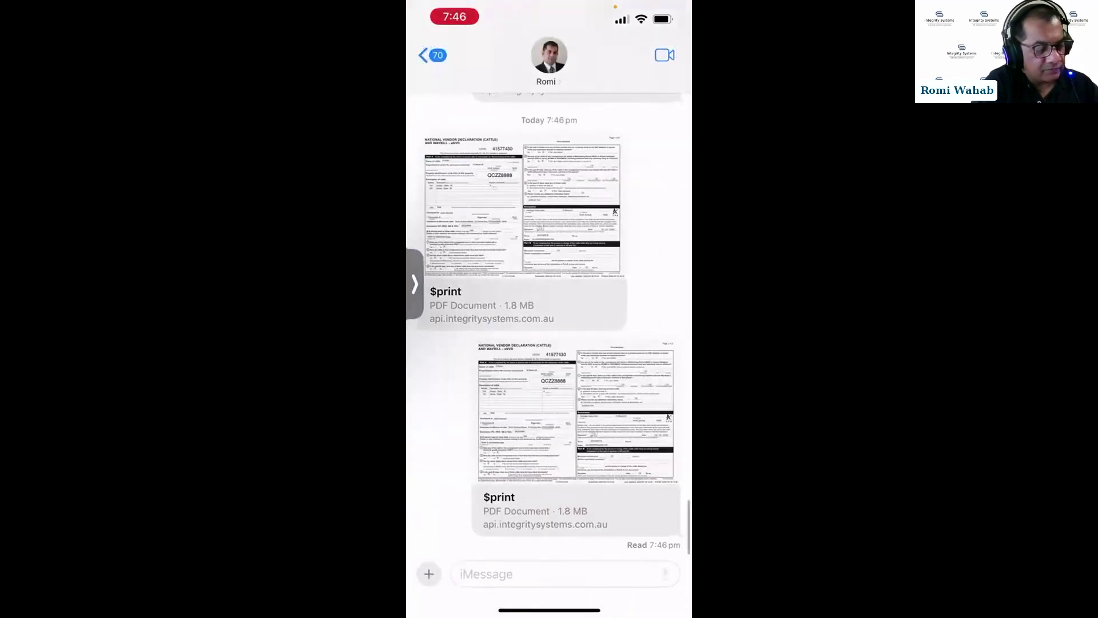
pyautogui.click(576, 509)
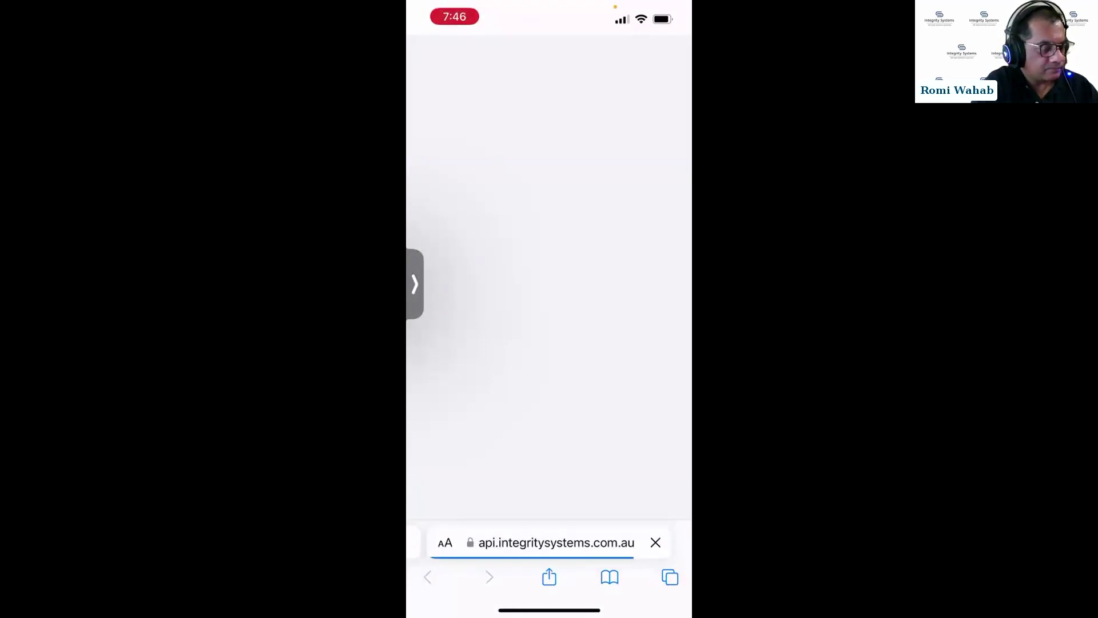
# Scroll through the 10-page consignment PDF, then return to the eNVD app.
pyautogui.scroll(2, 549, 286)
pyautogui.scroll(-3, 549, 286)
pyautogui.scroll(-15, 549, 309)
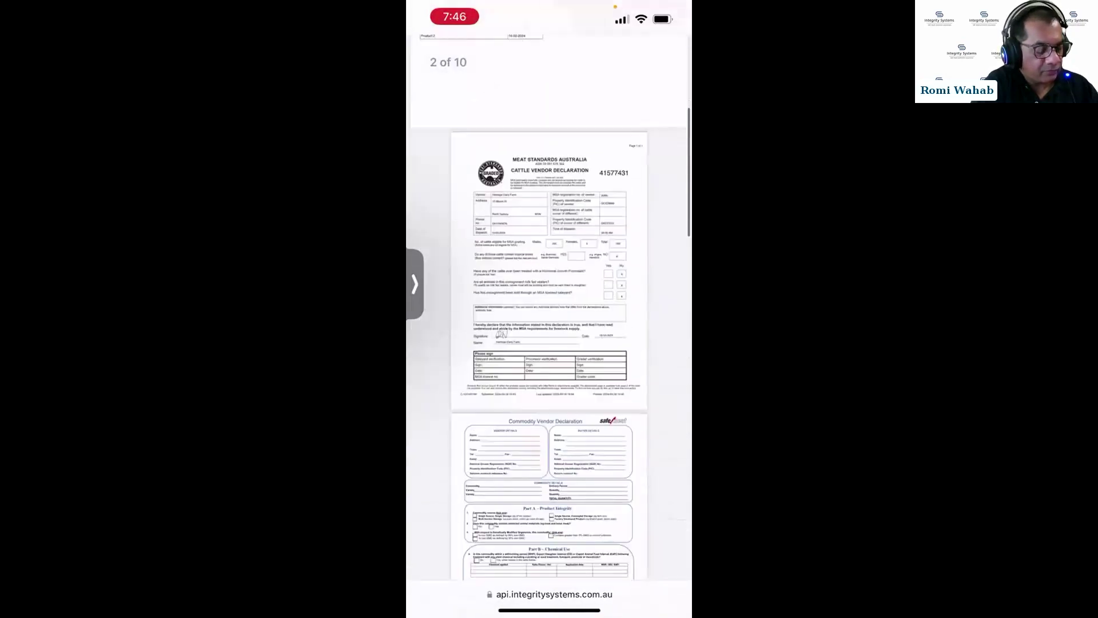
pyautogui.scroll(3, 549, 309)
pyautogui.scroll(-12, 549, 309)
pyautogui.scroll(3, 549, 309)
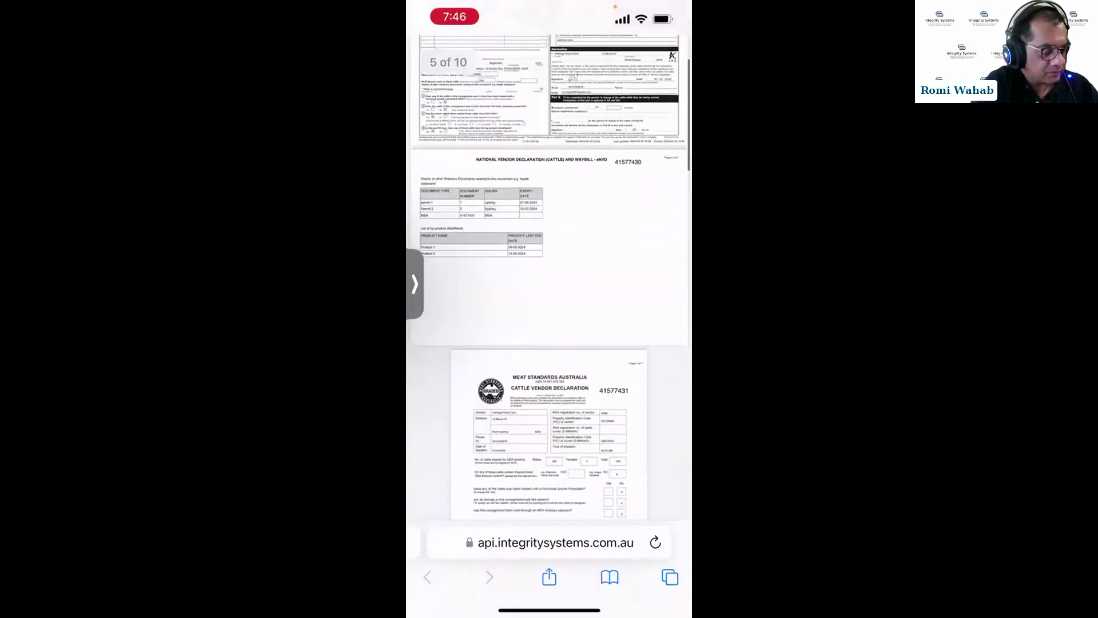
pyautogui.moveTo(549, 609); pyautogui.dragTo(549, 400)
pyautogui.click(646, 436)
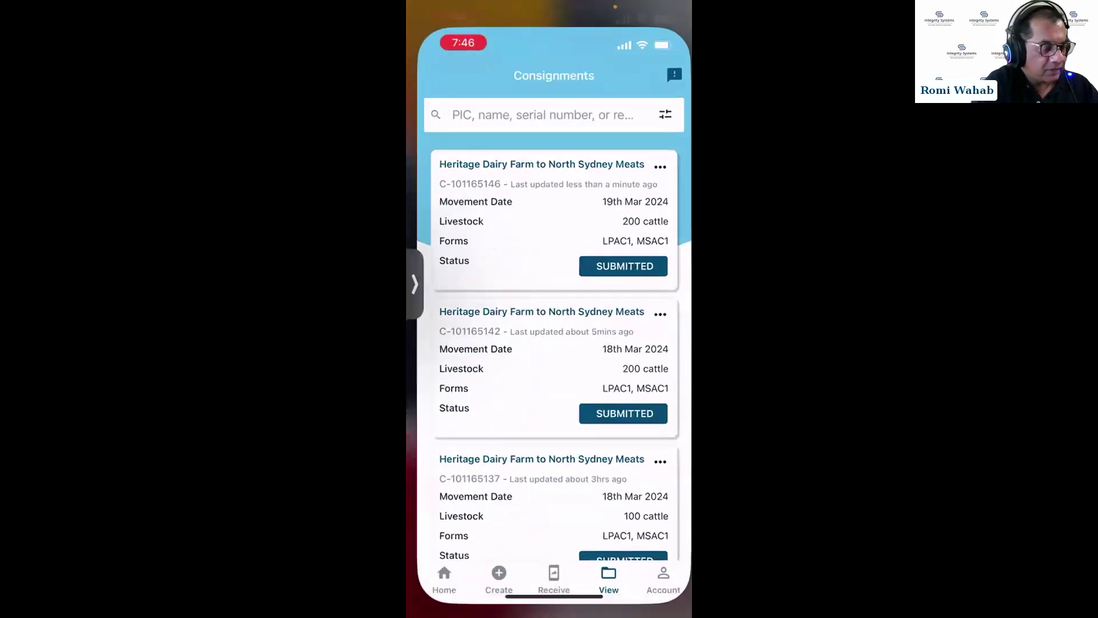
# Display consignment C-101165146 as a QR code, dismissing the share-link sheet first.
pyautogui.click(660, 146)
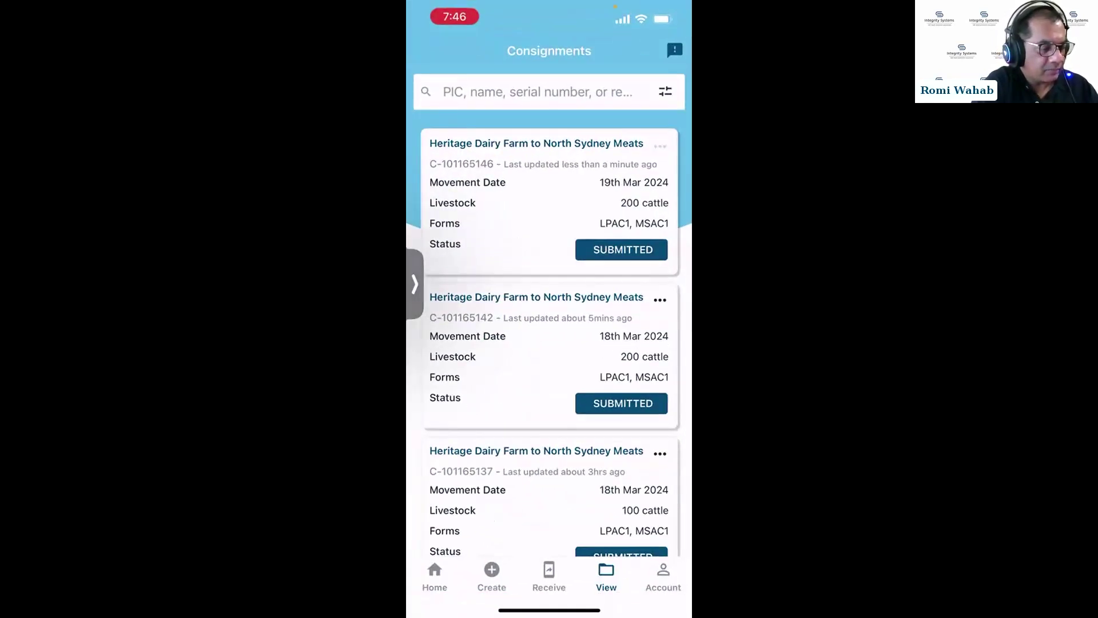
pyautogui.click(516, 365)
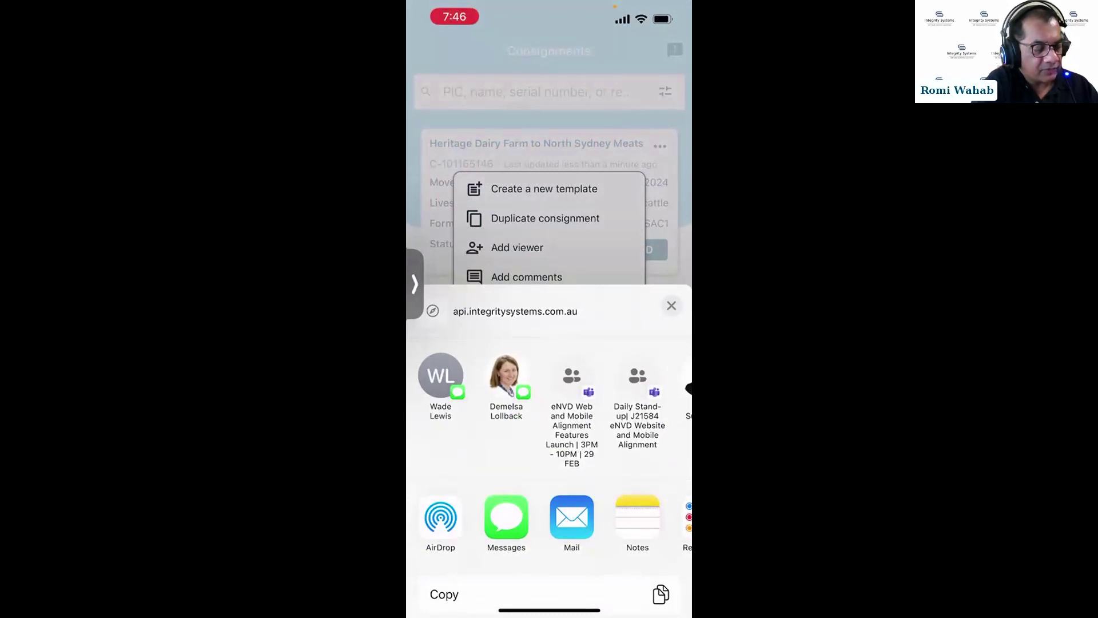
pyautogui.click(671, 306)
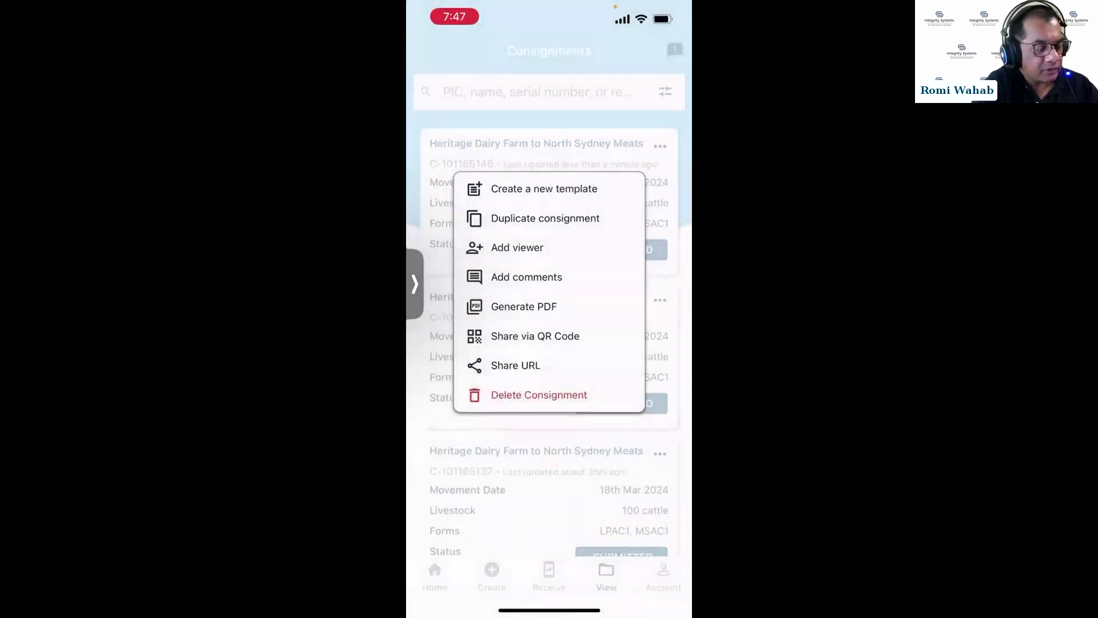
pyautogui.click(535, 336)
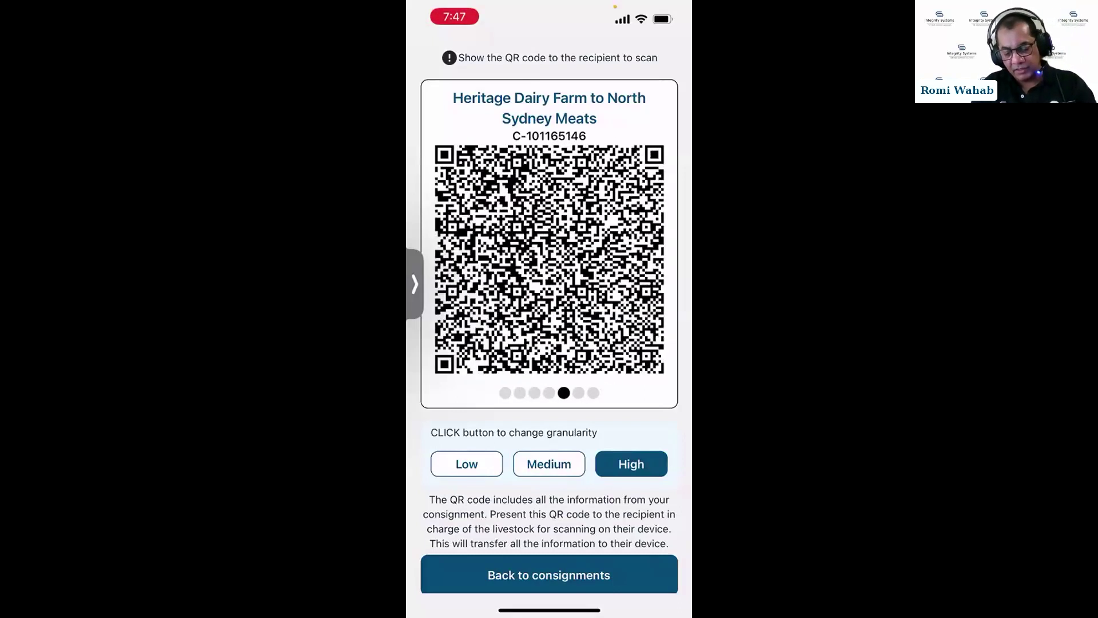
# Go back to the consignments list and switch to Receive to scan consignment C-101165093.
pyautogui.scroll(-1, 549, 314)
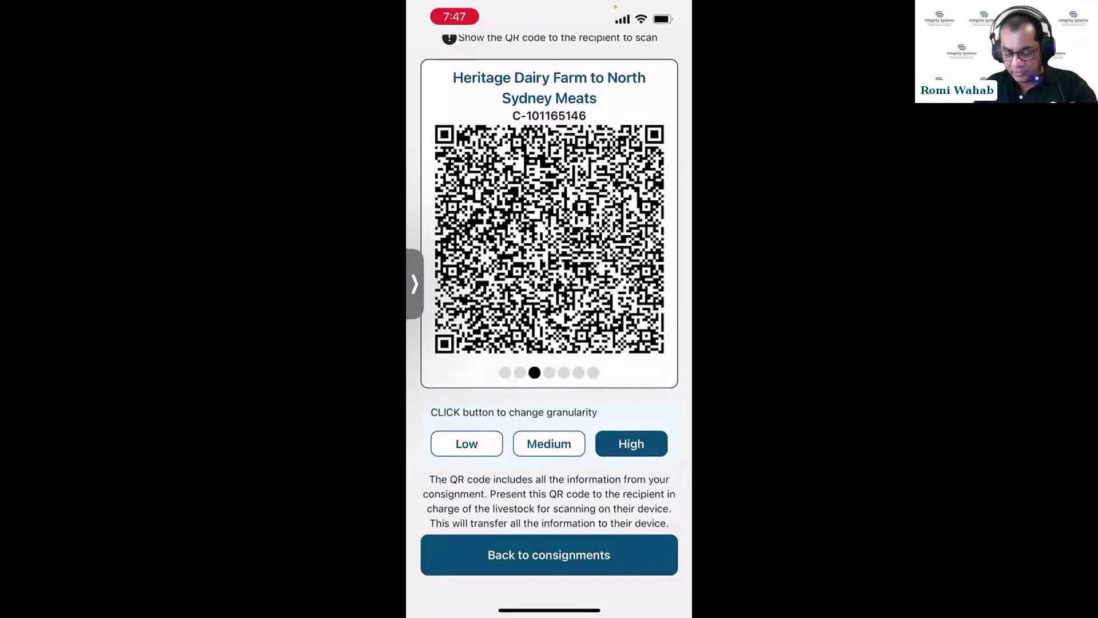
pyautogui.click(549, 555)
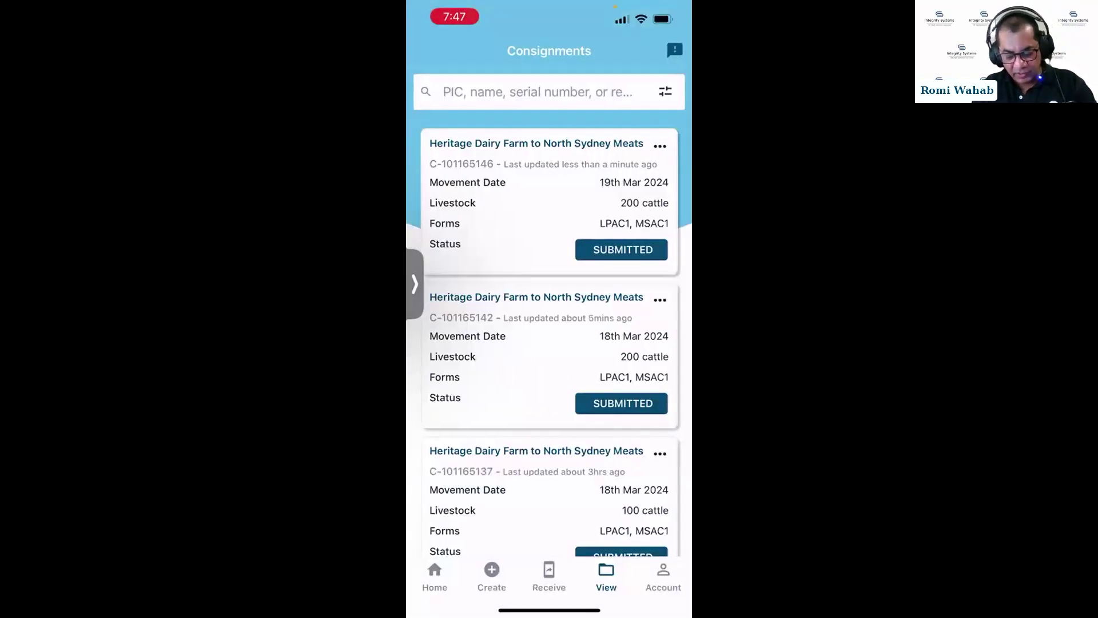
pyautogui.click(549, 577)
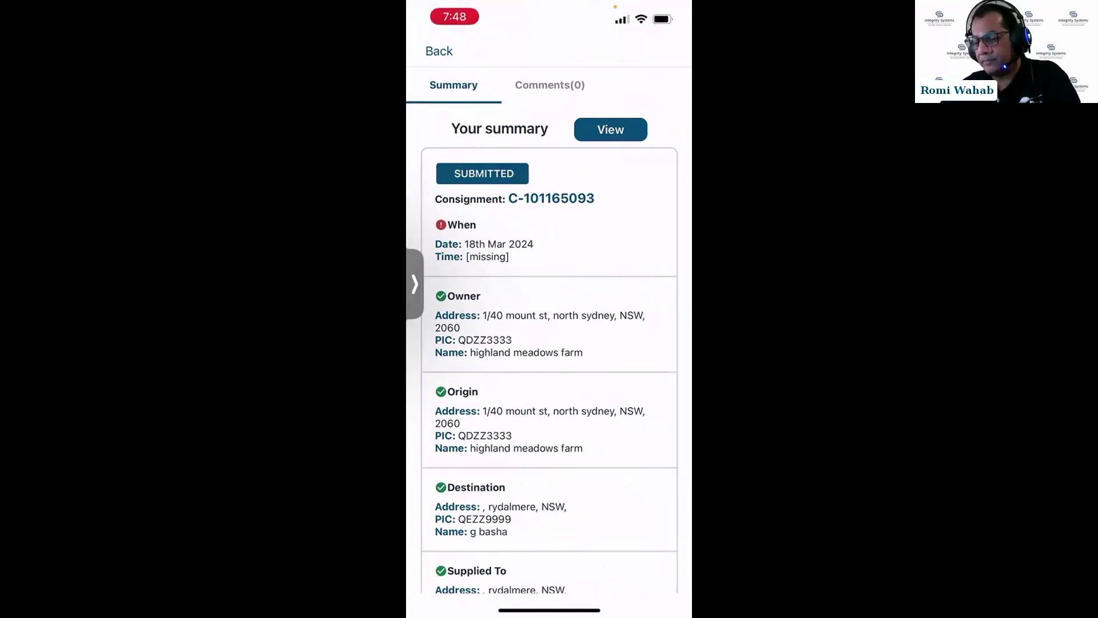
# Rescan consignment C-101165093's QR code, then close its SUBMITTED summary.
pyautogui.click(439, 50)
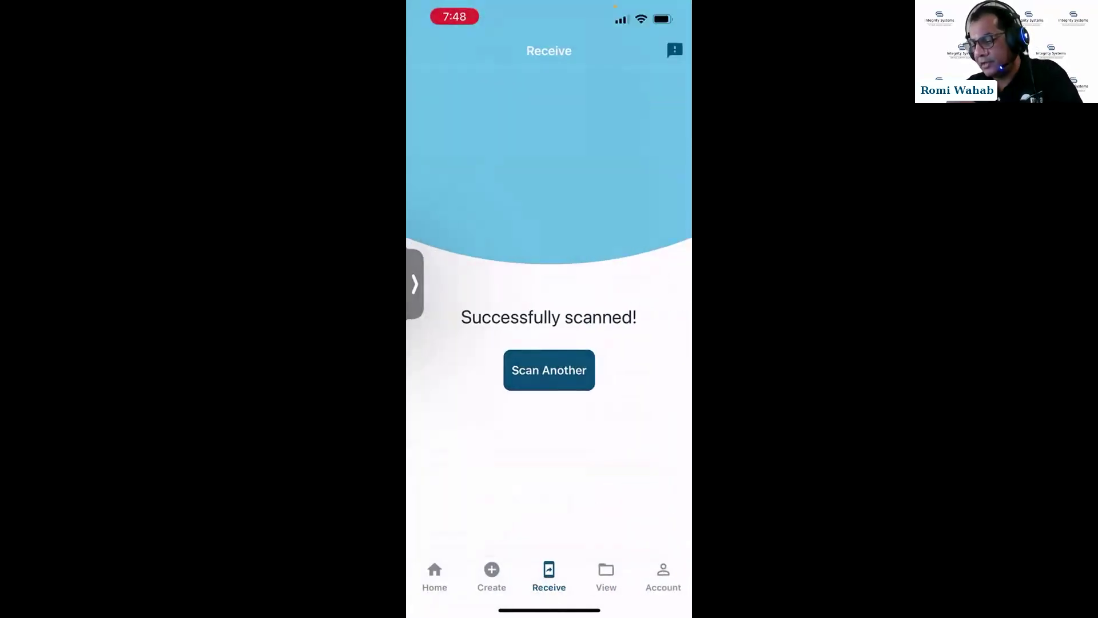
pyautogui.click(550, 370)
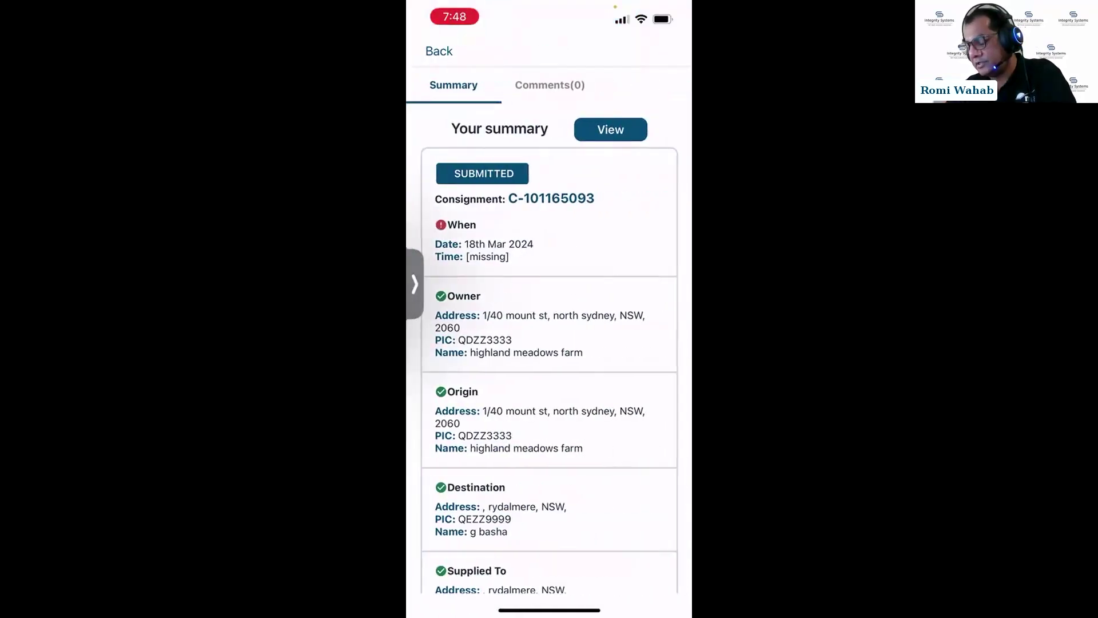
pyautogui.click(439, 51)
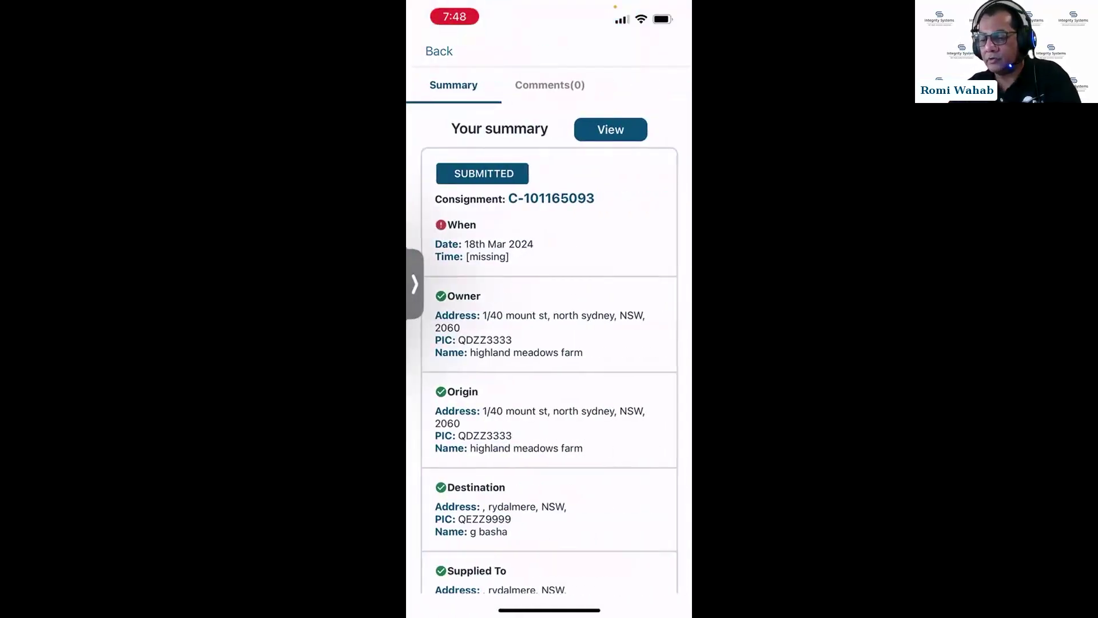